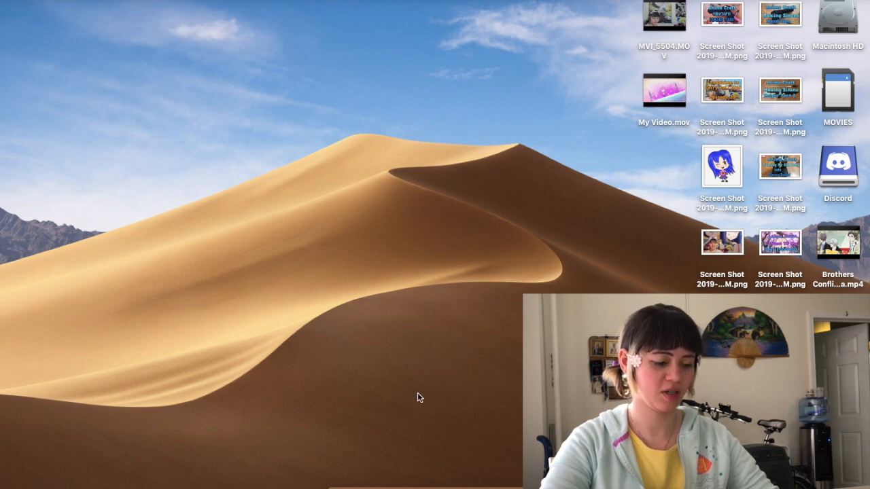
Open Chrome and go to the Google homepage.
{"action": "left_click", "coordinate": [383, 476]}
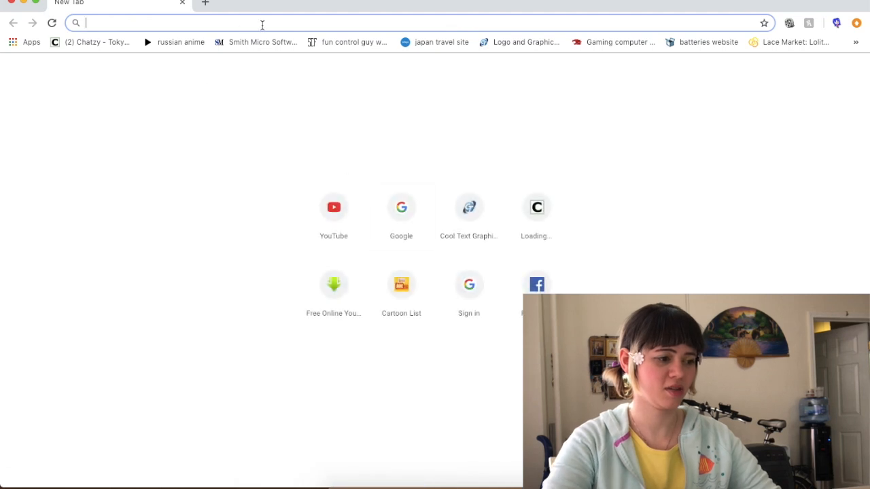
{"action": "type", "text": "g"}
{"action": "key", "text": "Return"}
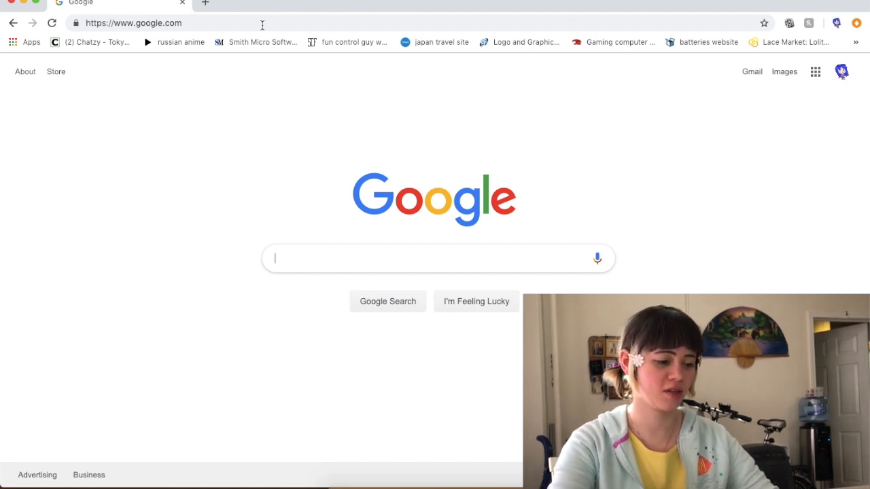
{"action": "type", "text": "b"}
{"action": "key", "text": "BackSpace"}
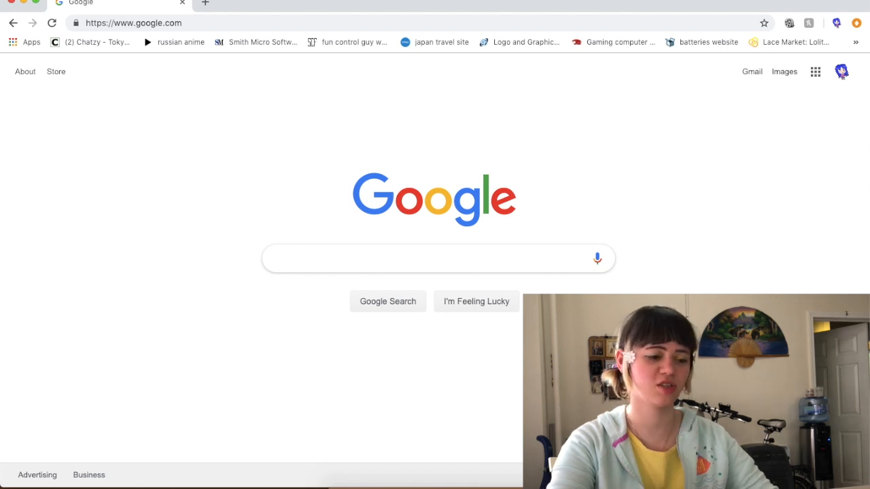
{"action": "type", "text": "s"}
{"action": "key", "text": "BackSpace"}
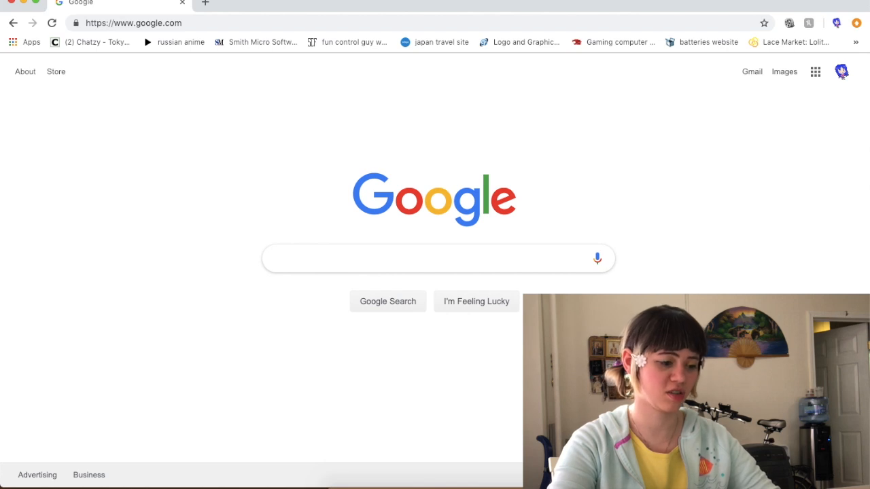
{"action": "type", "text": "s"}
{"action": "key", "text": "BackSpace"}
{"action": "type", "text": "c"}
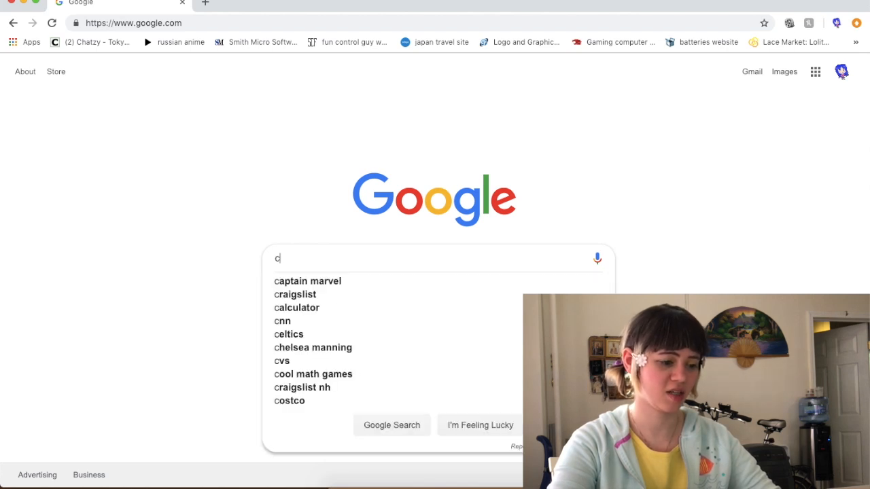
{"action": "key", "text": "BackSpace"}
Search Google for "pastel color background stalk image" and switch to the image results.
{"action": "type", "text": "pa"}
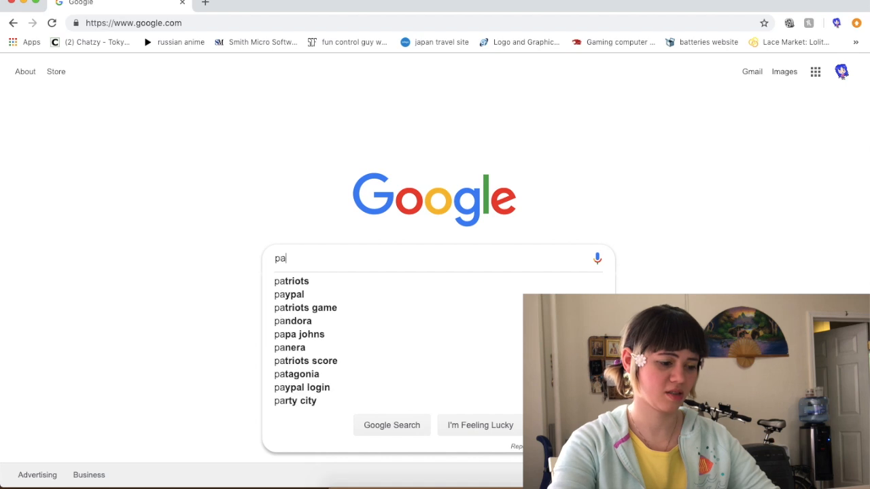
{"action": "type", "text": "stel"}
{"action": "type", "text": " color backg"}
{"action": "type", "text": "round stal"}
{"action": "type", "text": "kin"}
{"action": "key", "text": "BackSpace"}
{"action": "key", "text": "BackSpace"}
{"action": "type", "text": "image"}
{"action": "key", "text": "Return"}
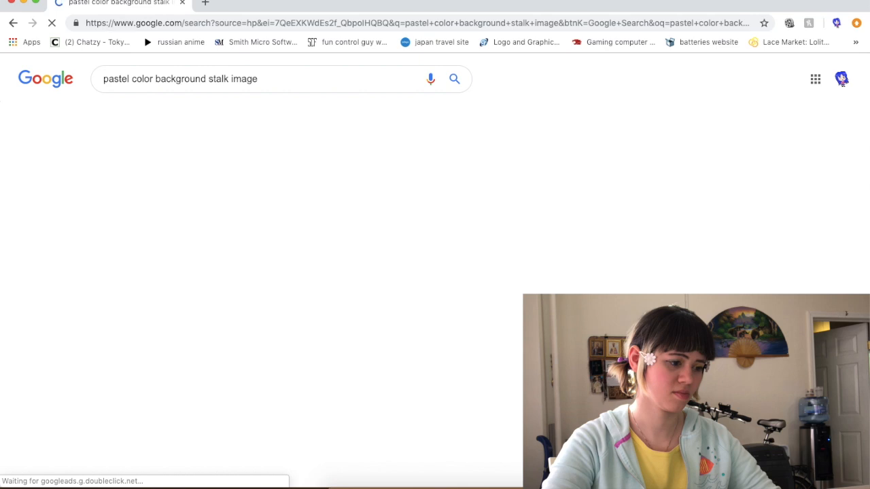
{"action": "left_click", "coordinate": [143, 116]}
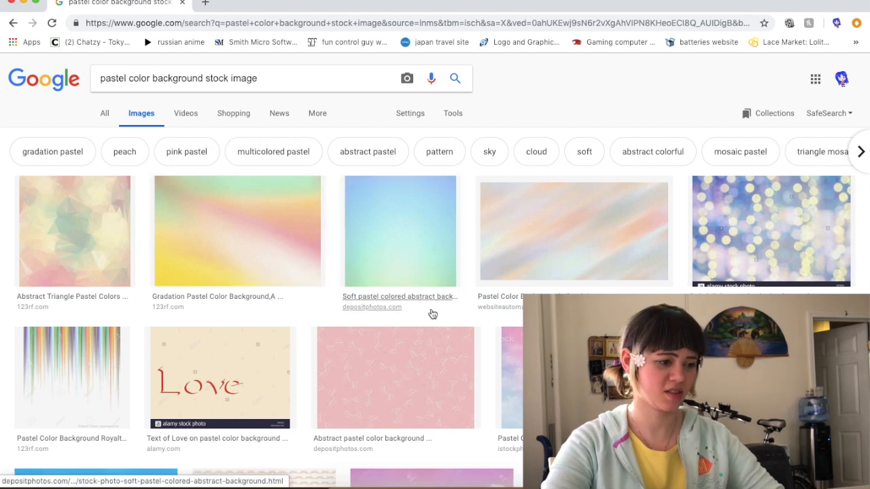
Preview the pink abstract pastel background from depositphotos and look through the other pastel background results.
{"action": "scroll", "coordinate": [431, 311], "scroll_direction": "down", "scroll_amount": 3}
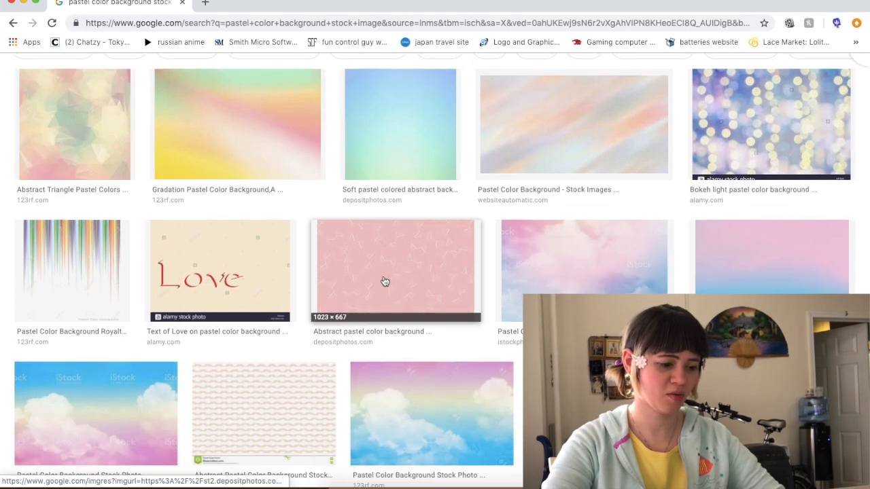
{"action": "left_click", "coordinate": [437, 299]}
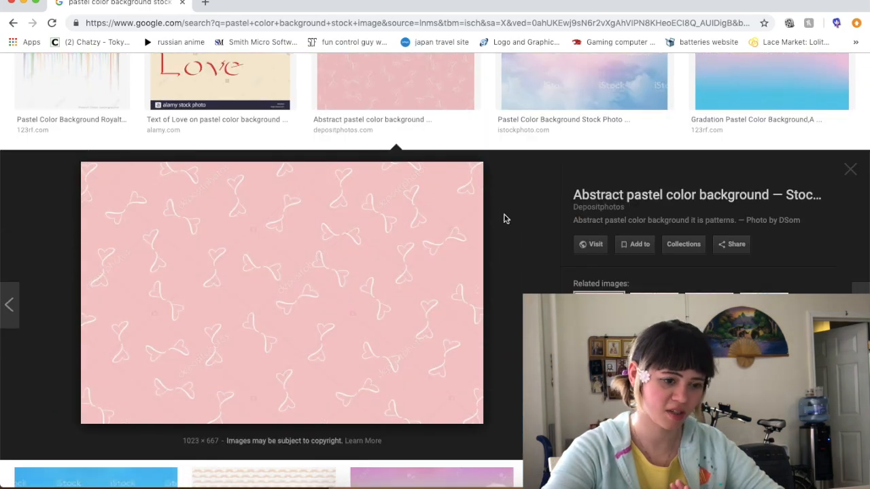
{"action": "scroll", "coordinate": [503, 219], "scroll_direction": "up", "scroll_amount": 3}
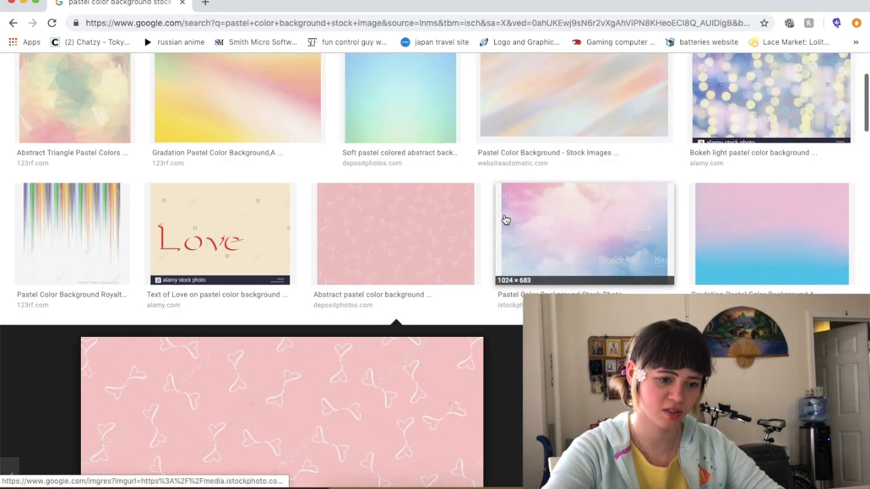
{"action": "scroll", "coordinate": [703, 277], "scroll_direction": "up", "scroll_amount": 2}
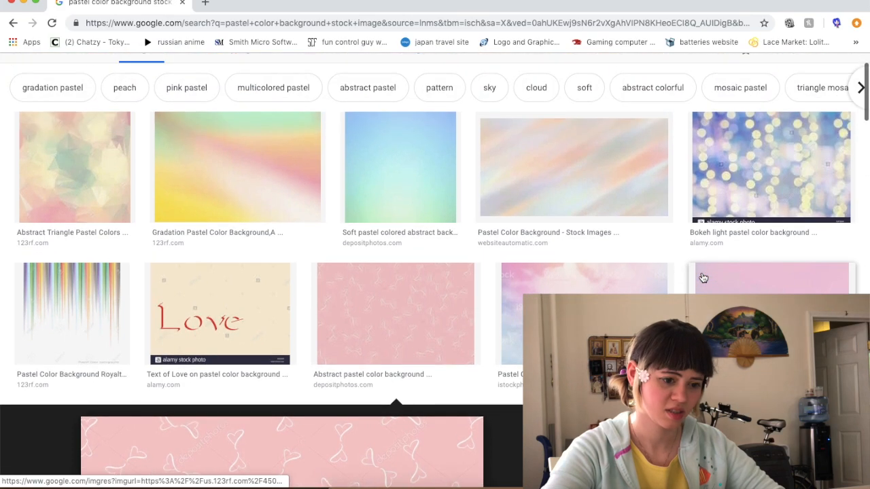
{"action": "scroll", "coordinate": [703, 278], "scroll_direction": "down", "scroll_amount": 10}
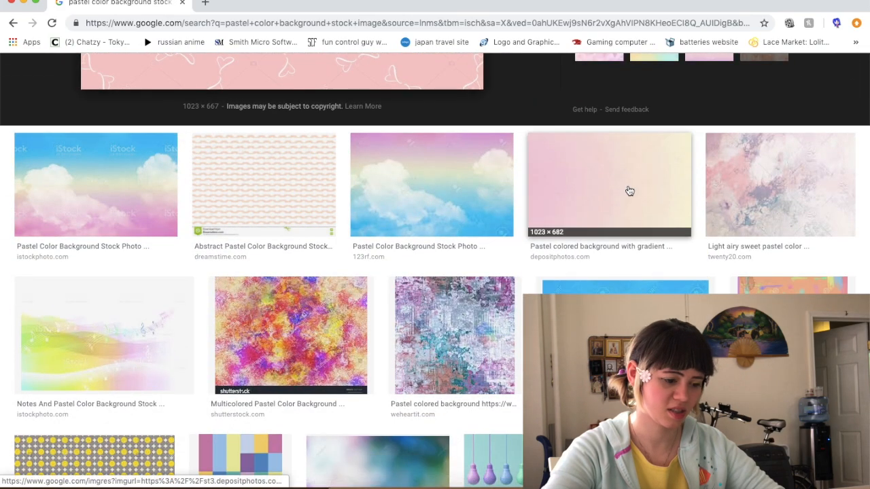
{"action": "scroll", "coordinate": [639, 257], "scroll_direction": "down", "scroll_amount": 2}
{"action": "scroll", "coordinate": [639, 257], "scroll_direction": "down", "scroll_amount": 5}
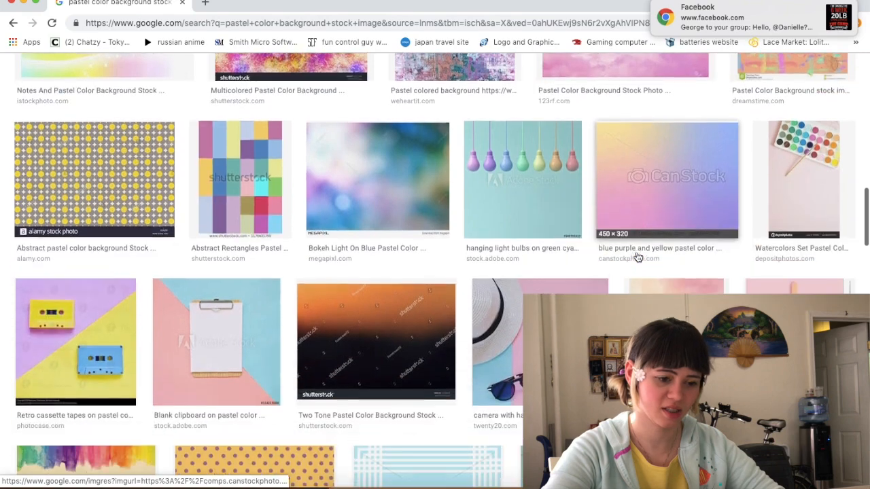
{"action": "scroll", "coordinate": [639, 257], "scroll_direction": "up", "scroll_amount": 11}
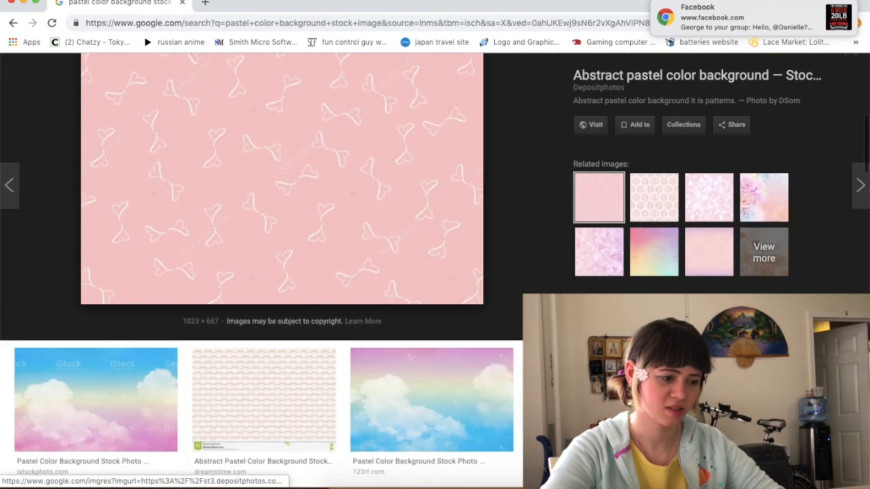
Preview the related purple and pink pastel background and the pastel colored background with gradient from depositphotos.
{"action": "left_click", "coordinate": [705, 270]}
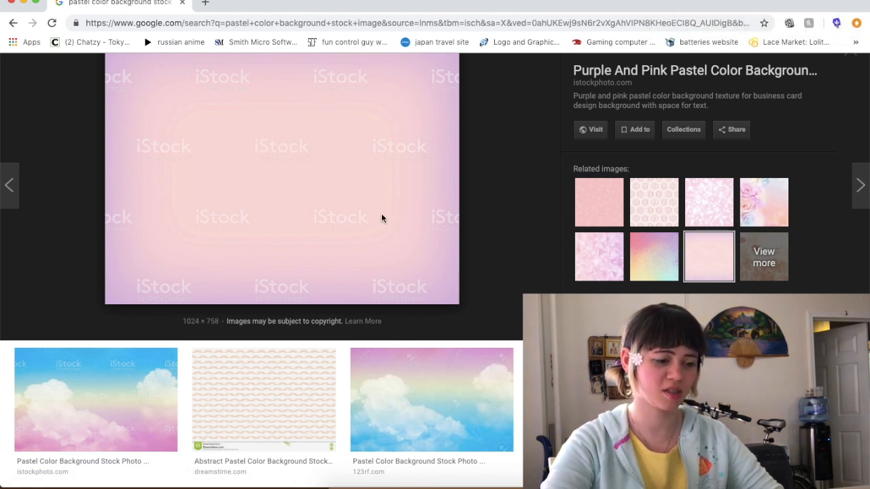
{"action": "scroll", "coordinate": [601, 367], "scroll_direction": "down", "scroll_amount": 1}
{"action": "left_click", "coordinate": [601, 367]}
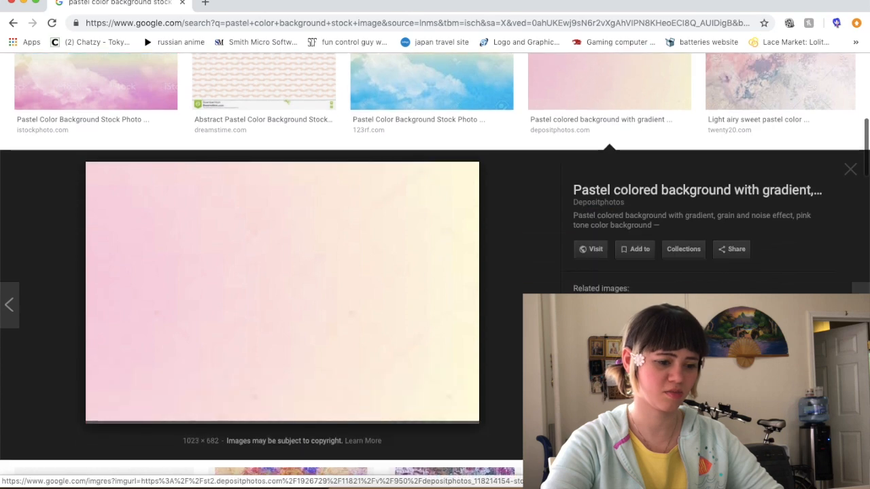
{"action": "scroll", "coordinate": [510, 307], "scroll_direction": "up", "scroll_amount": 5}
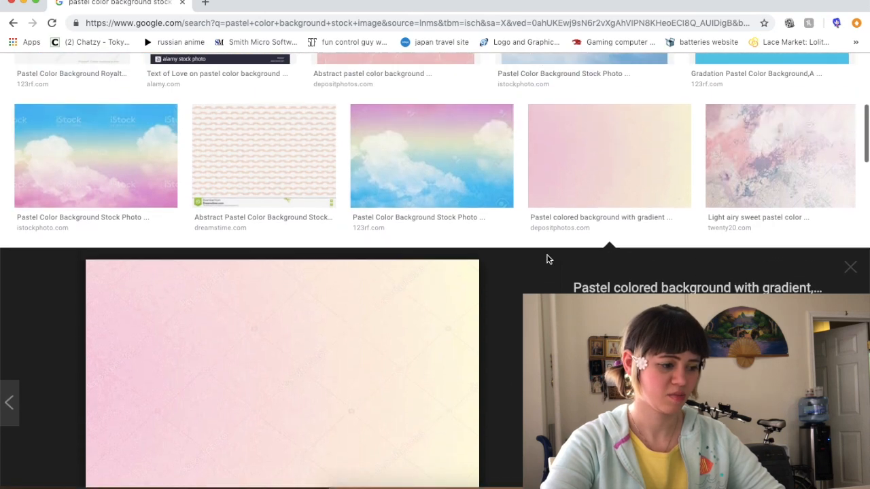
{"action": "scroll", "coordinate": [381, 161], "scroll_direction": "up", "scroll_amount": 1}
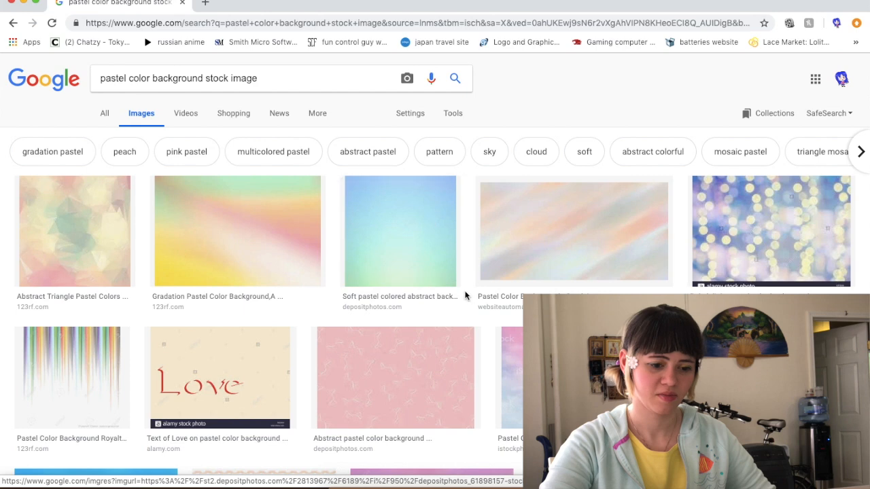
Open the pink-to-blue gradation pastel background from 123RF and capture a screenshot of just the image area.
{"action": "scroll", "coordinate": [464, 295], "scroll_direction": "down", "scroll_amount": 2}
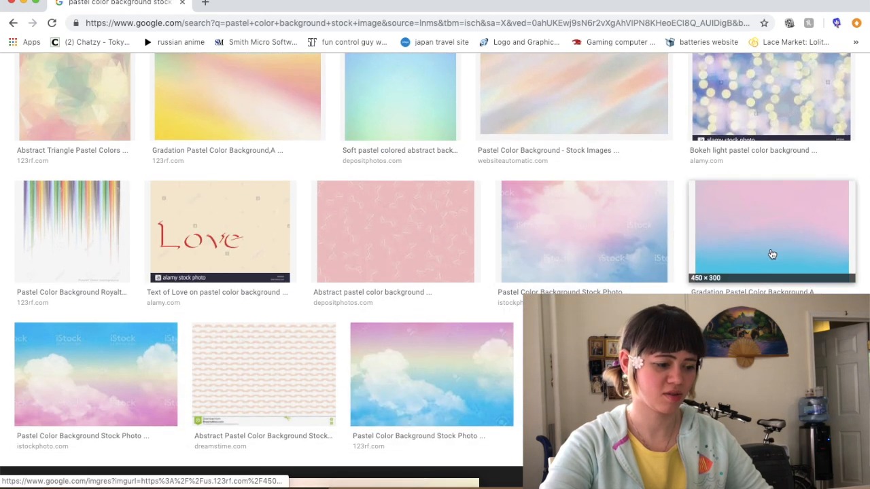
{"action": "left_click", "coordinate": [772, 254]}
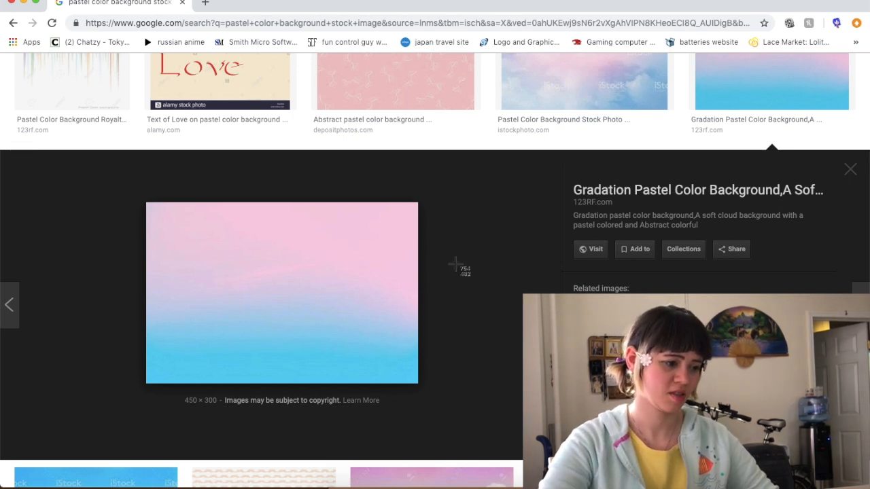
{"action": "left_click_drag", "start_coordinate": [145, 201], "coordinate": [419, 386]}
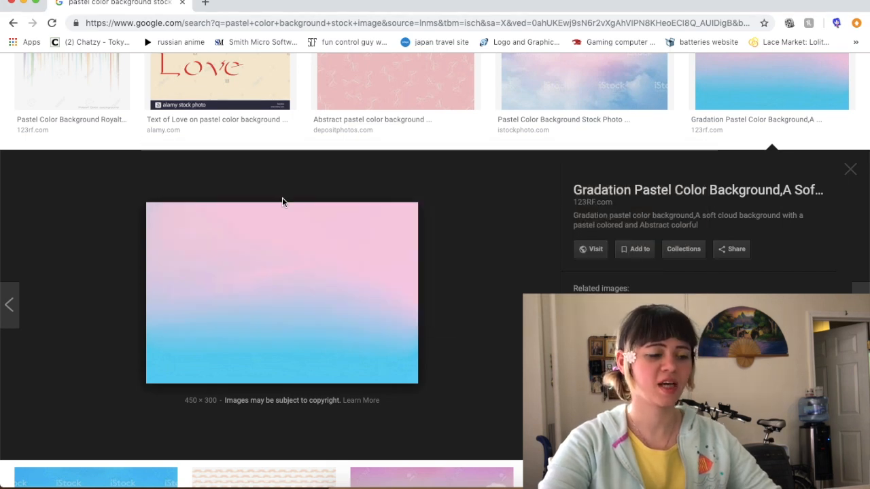
{"action": "key", "text": "Escape"}
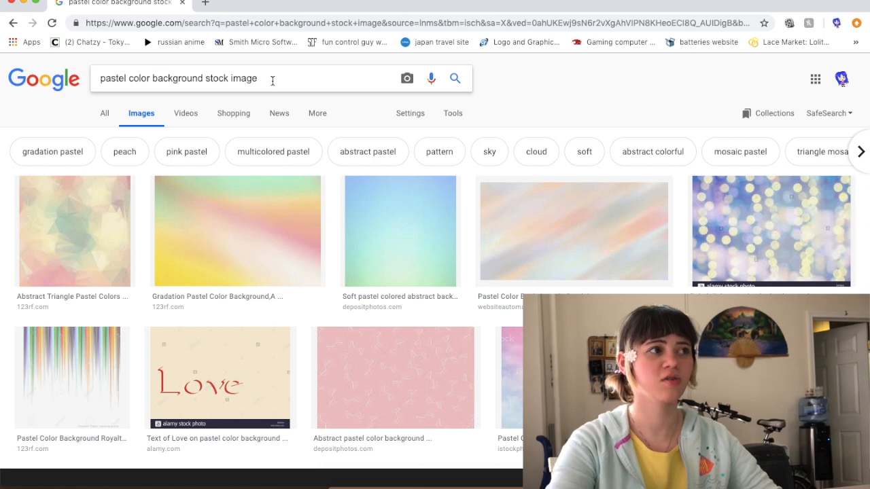
Replace the image search query with "spark frame png" and run the search.
{"action": "left_click_drag", "start_coordinate": [260, 81], "coordinate": [70, 38]}
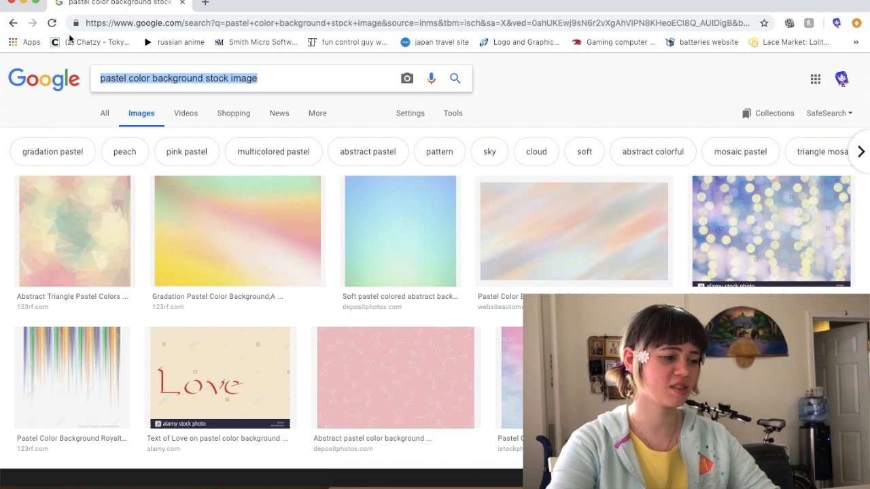
{"action": "key", "text": "BackSpace"}
{"action": "type", "text": "spark "}
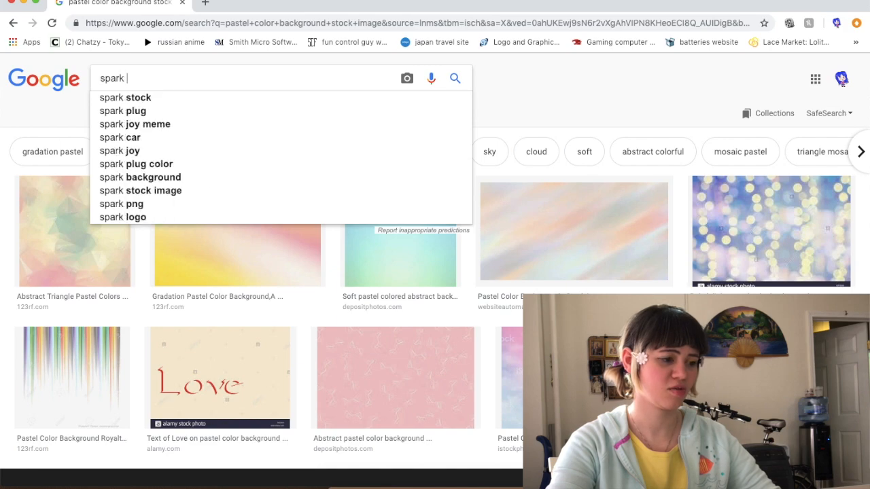
{"action": "type", "text": "frame png"}
{"action": "key", "text": "Return"}
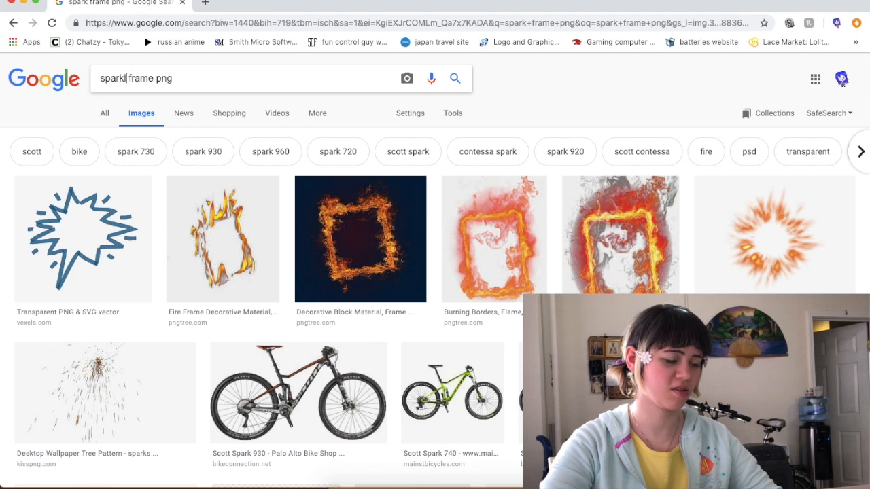
Correct the query to "sparkle frame png" and run the image search again.
{"action": "left_click", "coordinate": [125, 70]}
{"action": "type", "text": "le"}
{"action": "key", "text": "Return"}
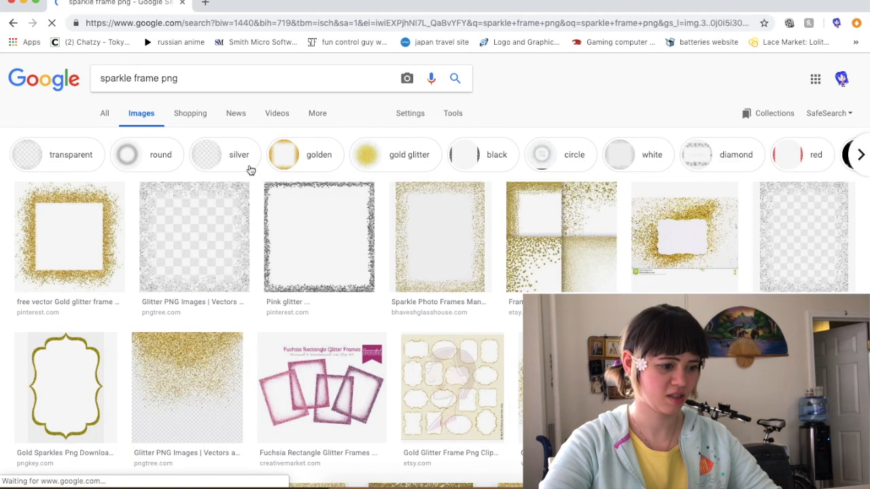
Look through the sparkle frame image results for a suitable frame.
{"action": "scroll", "coordinate": [736, 275], "scroll_direction": "down", "scroll_amount": 1}
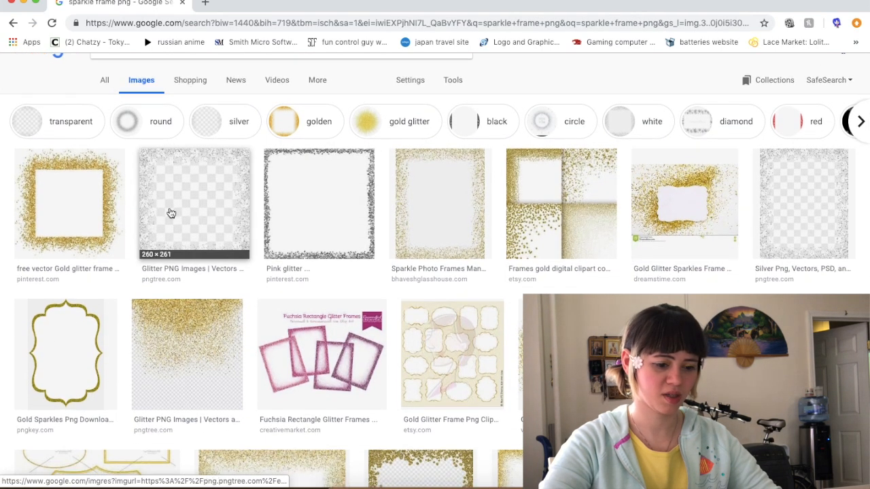
{"action": "scroll", "coordinate": [270, 272], "scroll_direction": "down", "scroll_amount": 2}
{"action": "scroll", "coordinate": [430, 248], "scroll_direction": "up", "scroll_amount": 1}
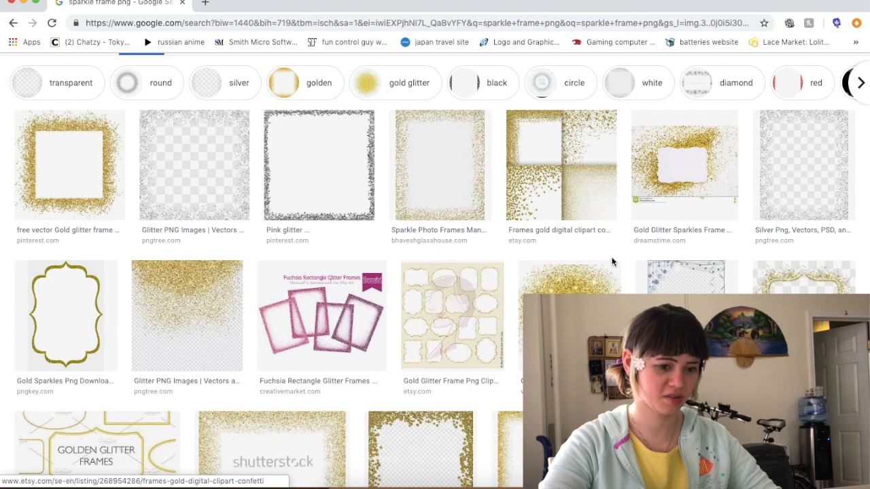
{"action": "scroll", "coordinate": [613, 263], "scroll_direction": "down", "scroll_amount": 5}
{"action": "scroll", "coordinate": [613, 263], "scroll_direction": "down", "scroll_amount": 3}
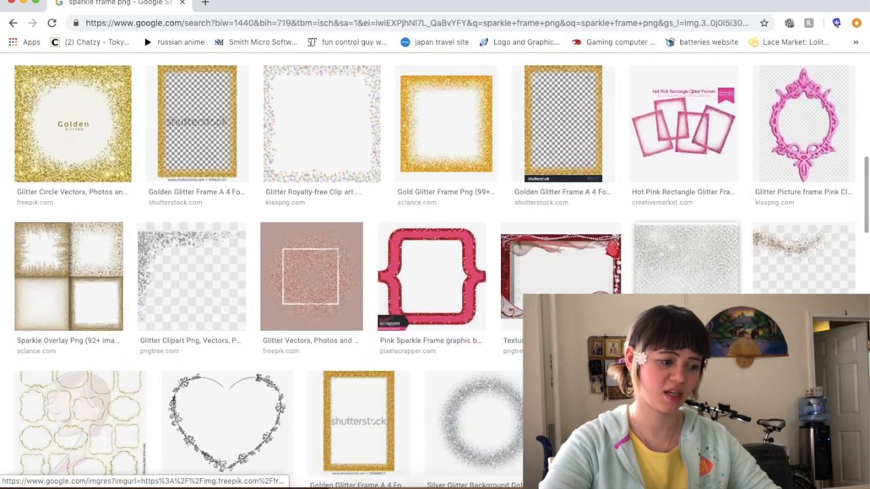
{"action": "scroll", "coordinate": [613, 263], "scroll_direction": "down", "scroll_amount": 4}
{"action": "scroll", "coordinate": [613, 263], "scroll_direction": "up", "scroll_amount": 7}
{"action": "scroll", "coordinate": [73, 292], "scroll_direction": "up", "scroll_amount": 6}
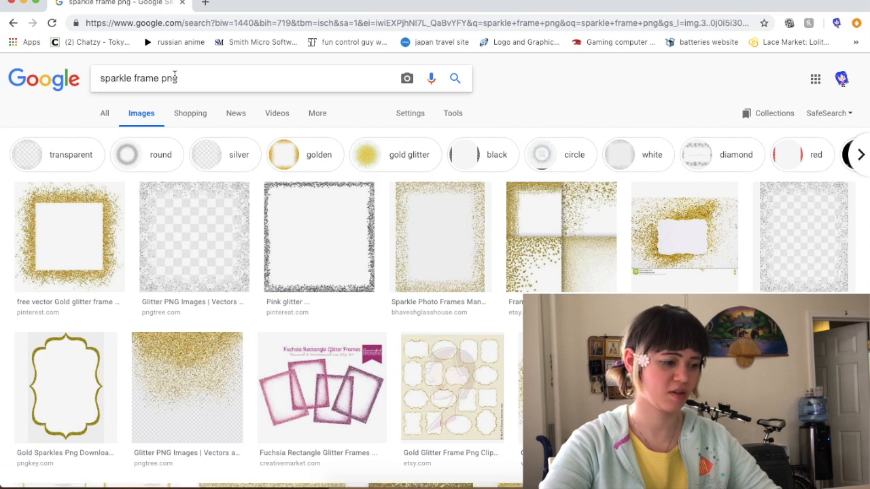
Filter the sparkle frame image results by "transparent" and check the matching frames.
{"action": "left_click", "coordinate": [71, 155]}
{"action": "scroll", "coordinate": [197, 253], "scroll_direction": "down", "scroll_amount": 1}
{"action": "scroll", "coordinate": [197, 253], "scroll_direction": "up", "scroll_amount": 1}
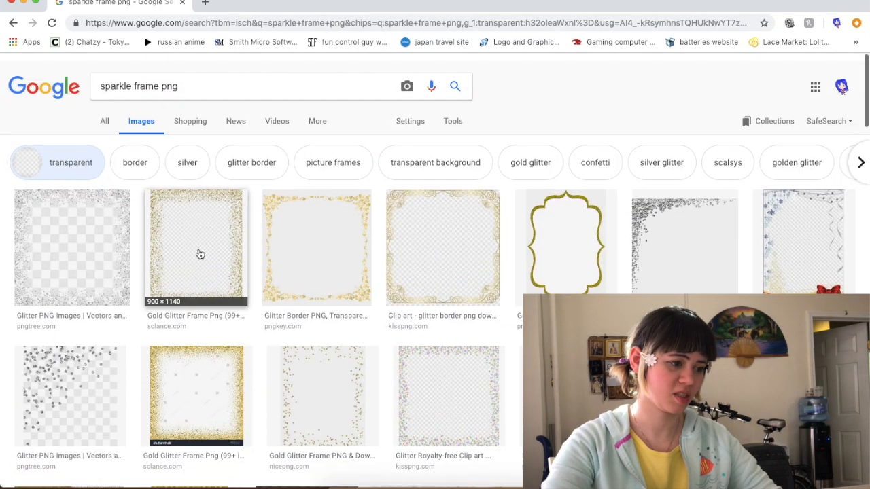
Search for "sparkle stars frame png" and open the pngtree sparkling star page from the general web results.
{"action": "left_click", "coordinate": [132, 78]}
{"action": "type", "text": "stars"}
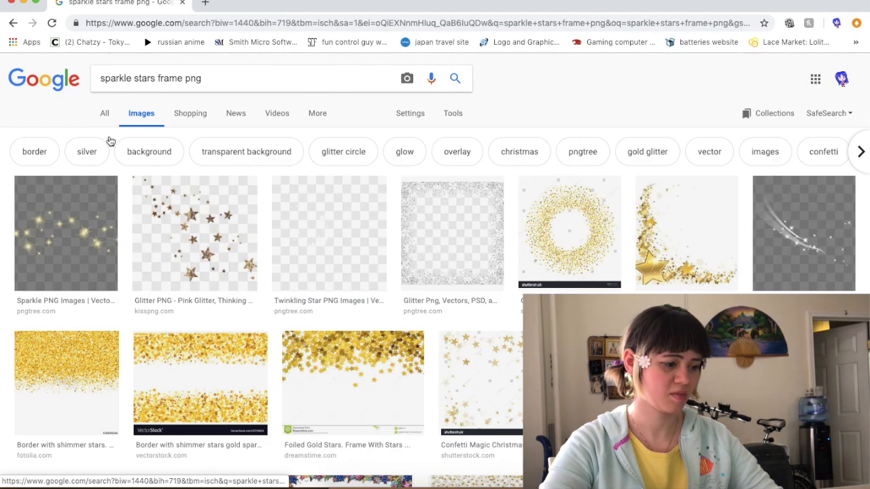
{"action": "left_click", "coordinate": [109, 115]}
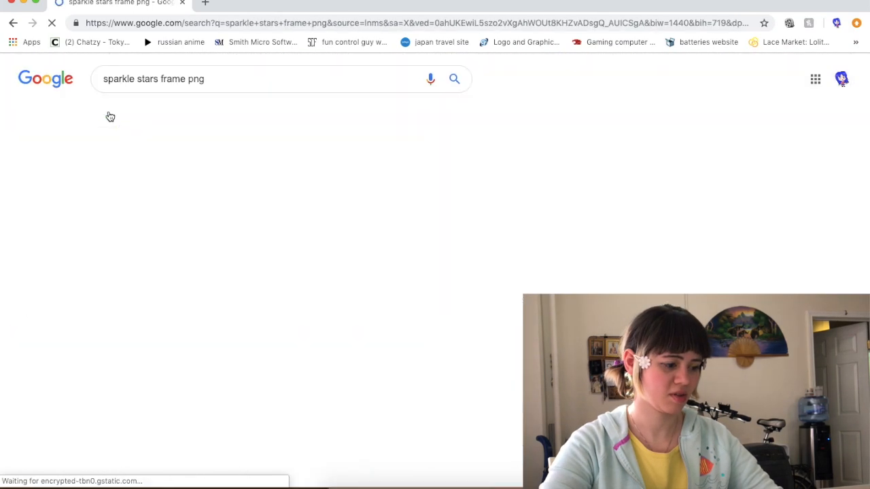
{"action": "left_click", "coordinate": [321, 284]}
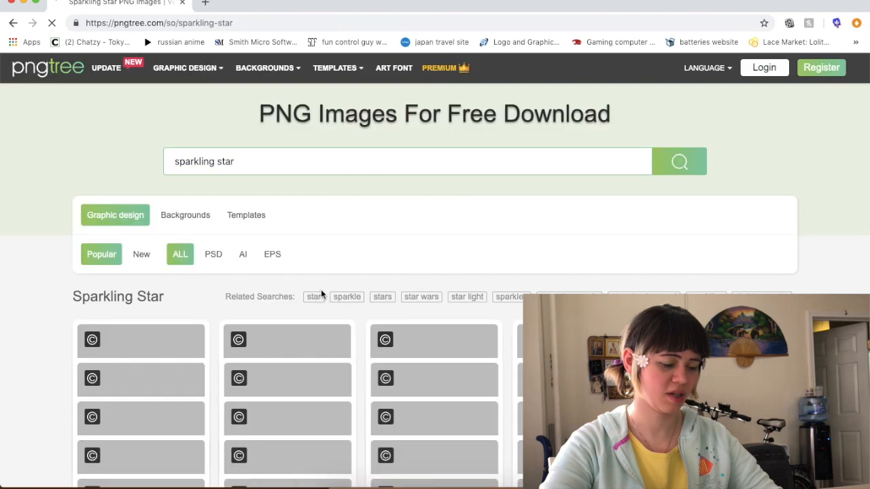
Check the sparkling star images, run a pngtree search for "flower frame" and open the cartoon watercolor hand painted floral border.
{"action": "scroll", "coordinate": [320, 293], "scroll_direction": "down", "scroll_amount": 5}
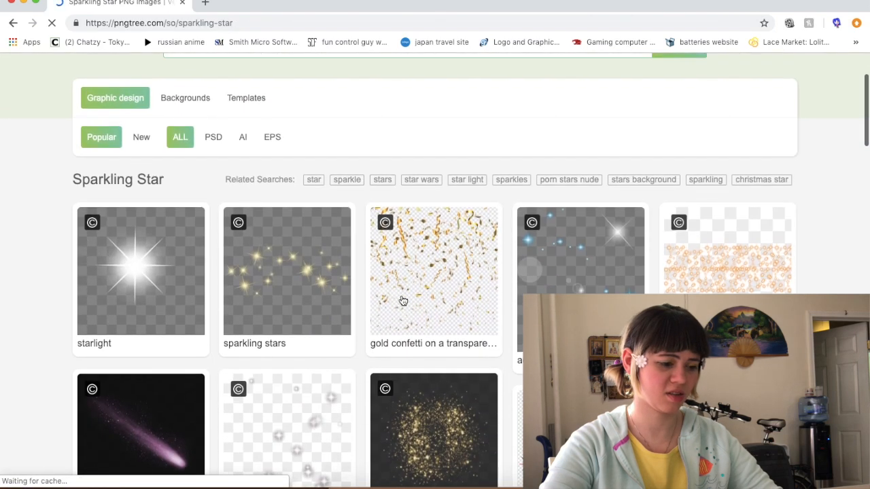
{"action": "scroll", "coordinate": [395, 387], "scroll_direction": "up", "scroll_amount": 5}
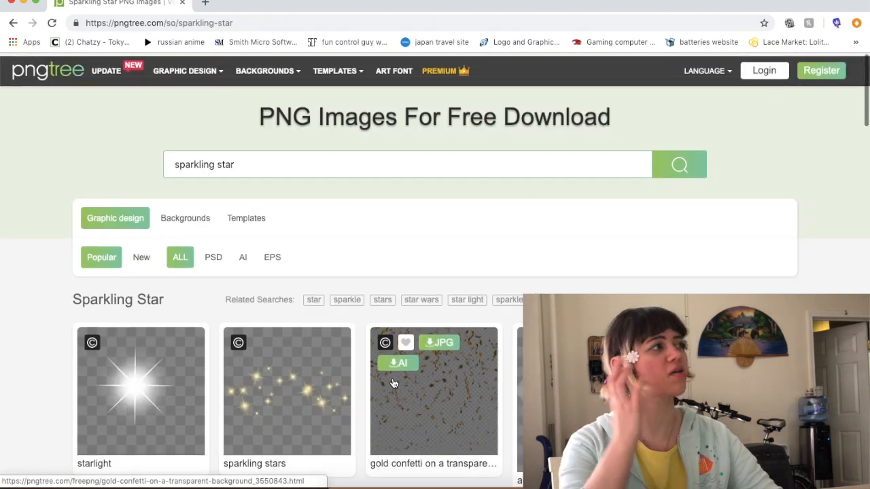
{"action": "left_click_drag", "start_coordinate": [237, 162], "coordinate": [92, 123]}
{"action": "key", "text": "BackSpace"}
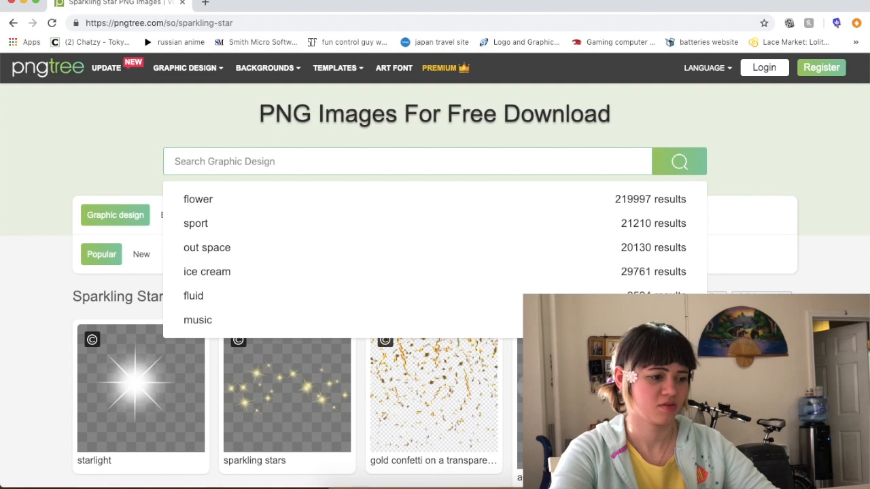
{"action": "type", "text": "flower"}
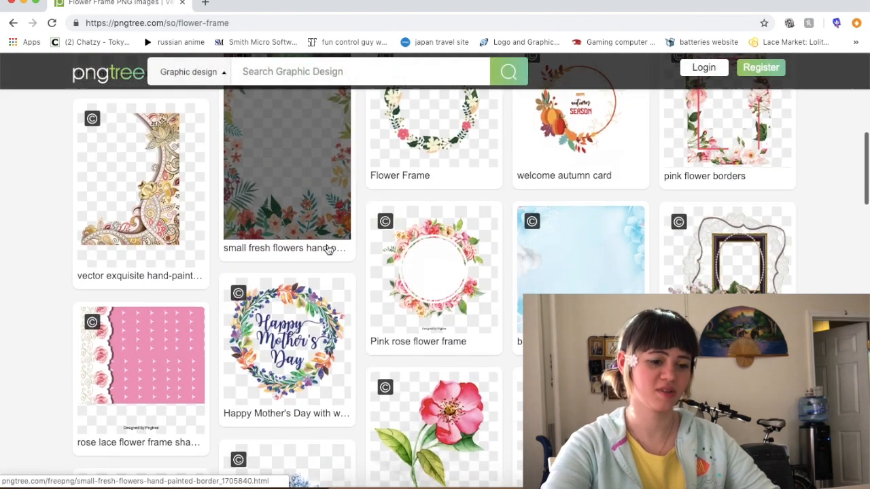
{"action": "scroll", "coordinate": [328, 251], "scroll_direction": "down", "scroll_amount": 3}
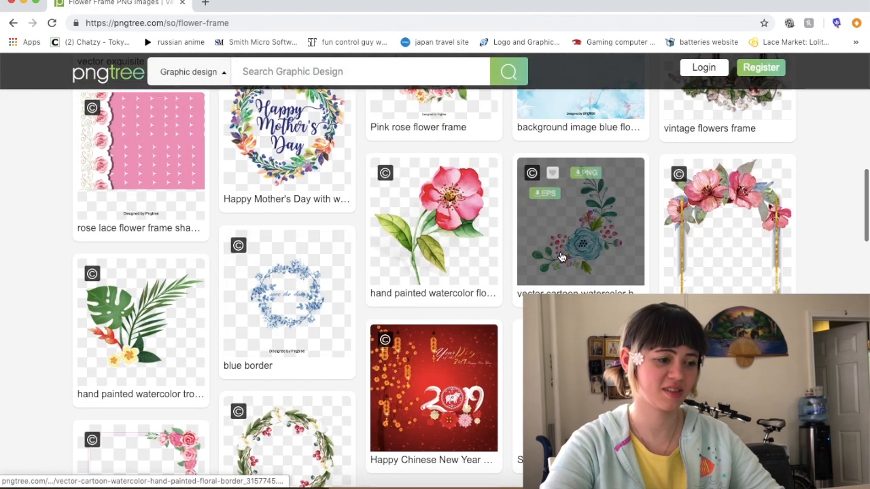
{"action": "left_click", "coordinate": [581, 248]}
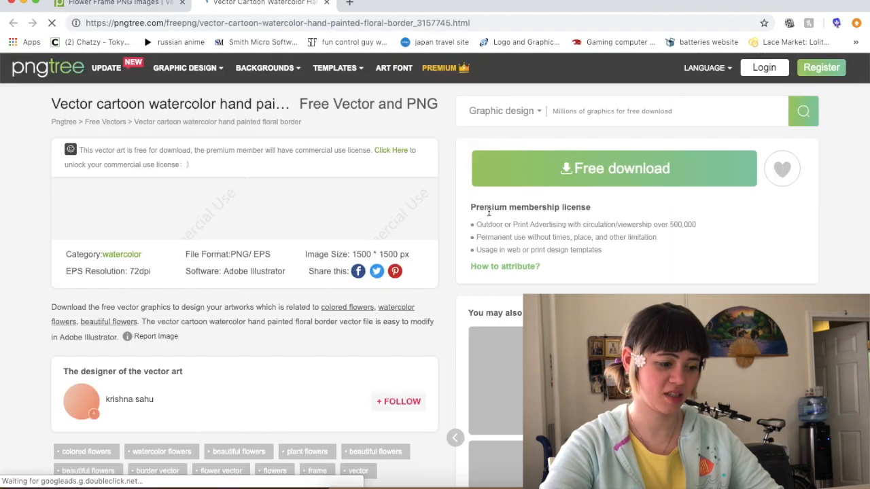
{"action": "scroll", "coordinate": [428, 272], "scroll_direction": "down", "scroll_amount": 1}
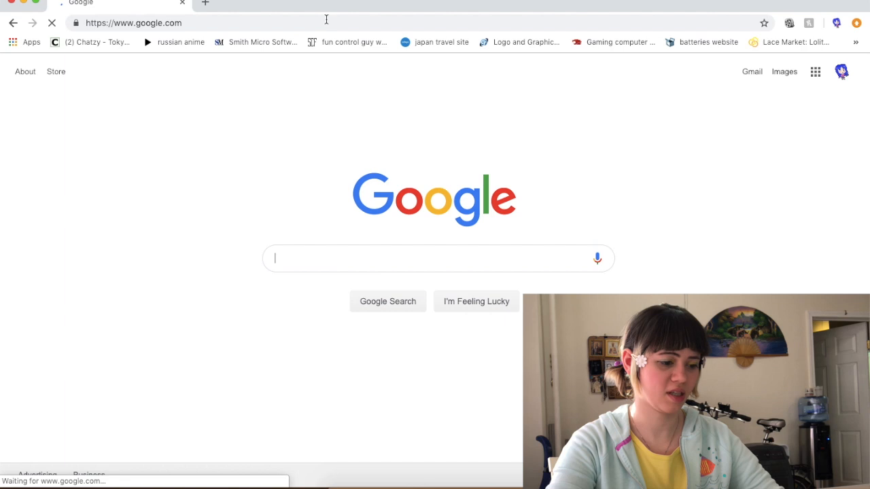
Search Google for "flower edge png" and show the image results.
{"action": "type", "text": "flow"}
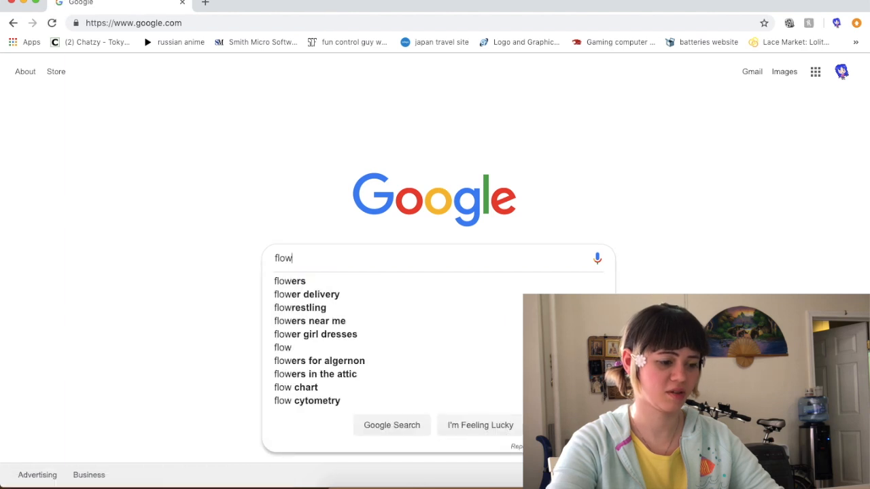
{"action": "type", "text": "er f"}
{"action": "key", "text": "BackSpace"}
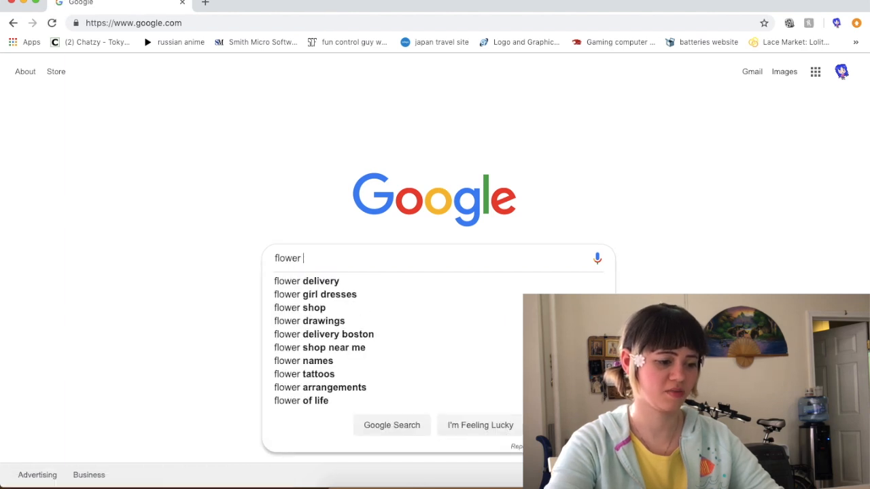
{"action": "type", "text": "edge png"}
{"action": "key", "text": "Return"}
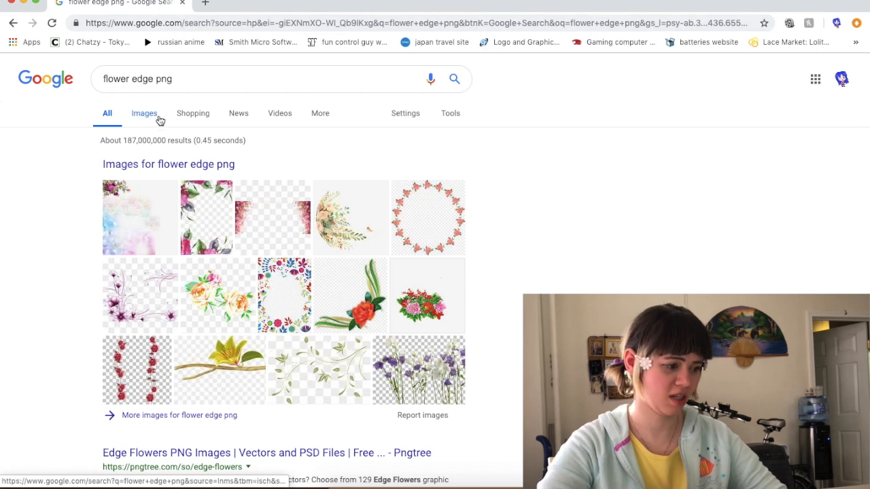
{"action": "left_click", "coordinate": [158, 118]}
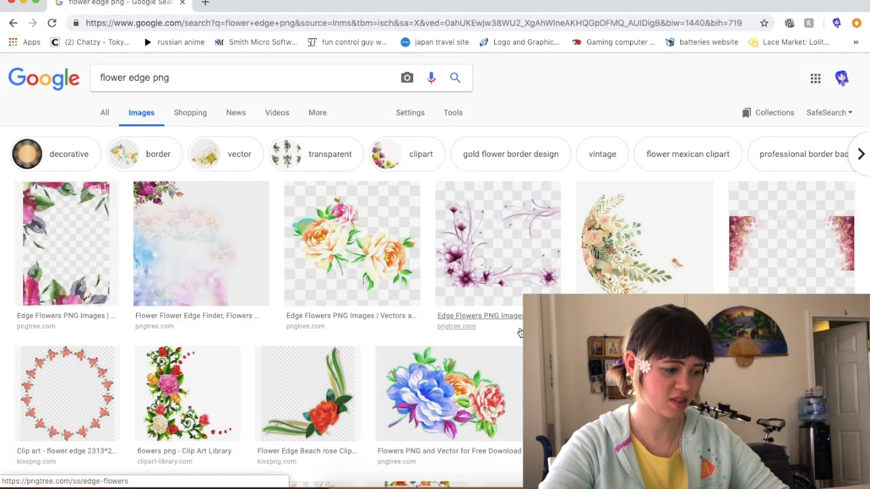
Filter the flower edge images by "border" and examine the corner flower borders and their related images for a suitable frame.
{"action": "scroll", "coordinate": [519, 332], "scroll_direction": "down", "scroll_amount": 5}
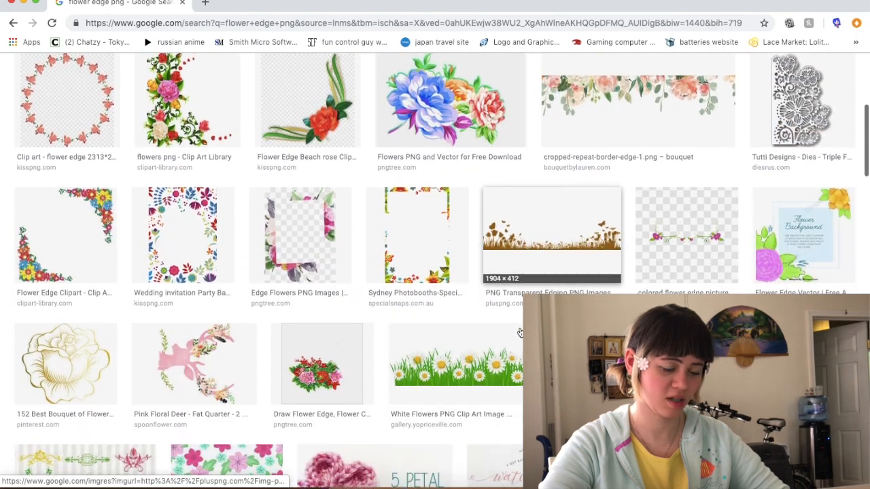
{"action": "scroll", "coordinate": [519, 333], "scroll_direction": "up", "scroll_amount": 5}
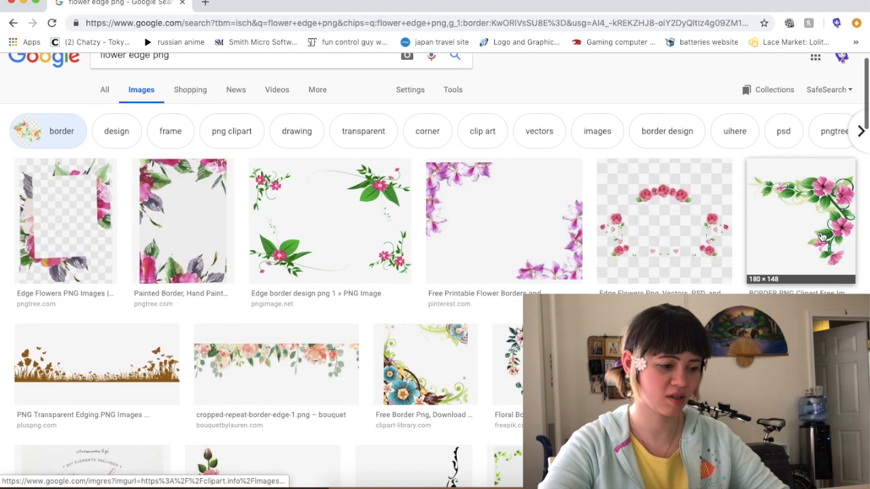
{"action": "left_click", "coordinate": [822, 235]}
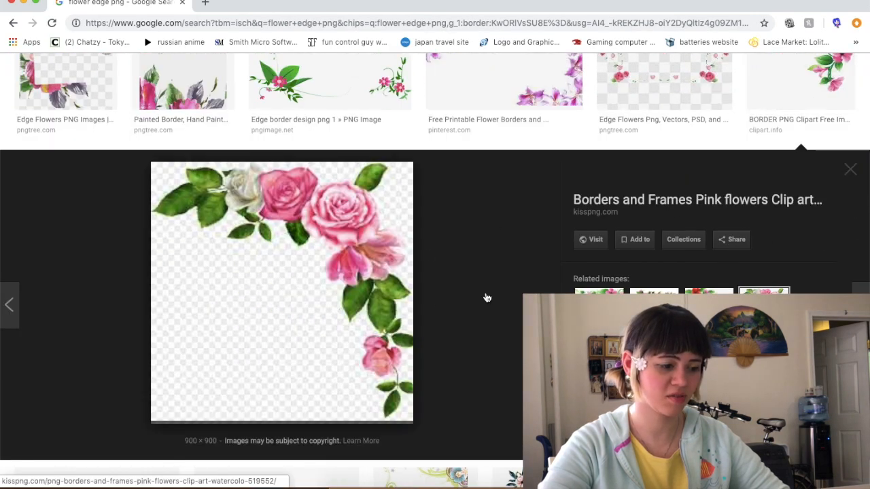
{"action": "left_click", "coordinate": [709, 367]}
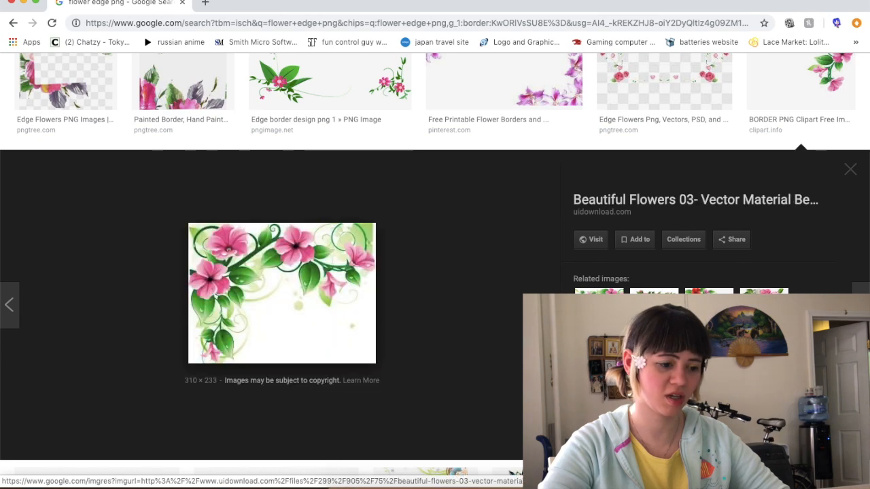
{"action": "scroll", "coordinate": [584, 226], "scroll_direction": "up", "scroll_amount": 3}
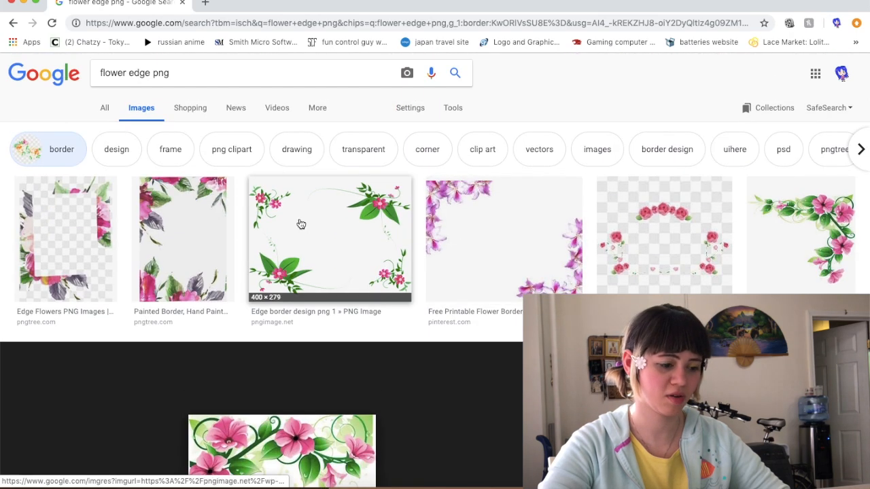
{"action": "scroll", "coordinate": [285, 278], "scroll_direction": "down", "scroll_amount": 8}
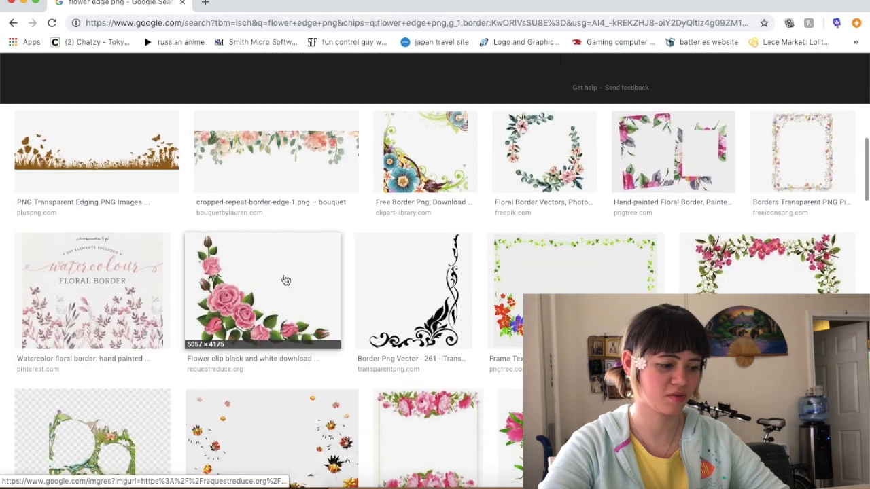
{"action": "scroll", "coordinate": [394, 295], "scroll_direction": "down", "scroll_amount": 3}
{"action": "scroll", "coordinate": [394, 295], "scroll_direction": "up", "scroll_amount": 1}
{"action": "left_click", "coordinate": [263, 195]}
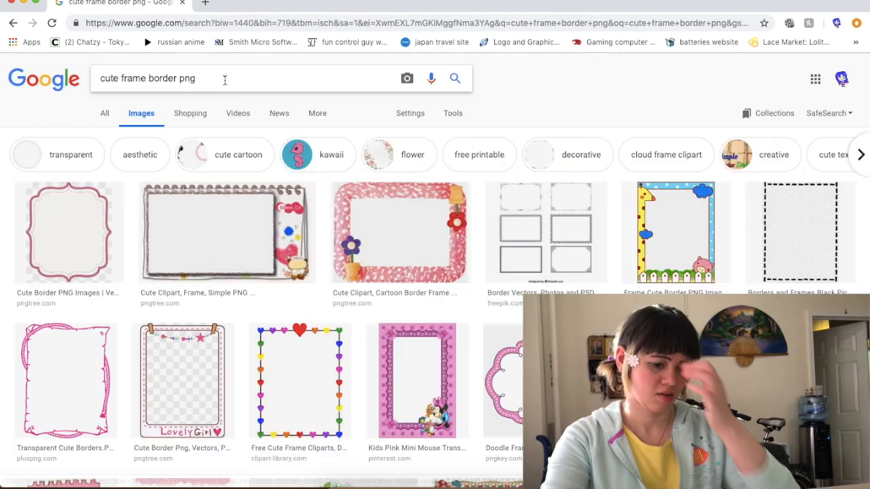
Replace the image search query with "sweet frame border png" and run the search.
{"action": "key", "text": "ctrl+a"}
{"action": "key", "text": "BackSpace"}
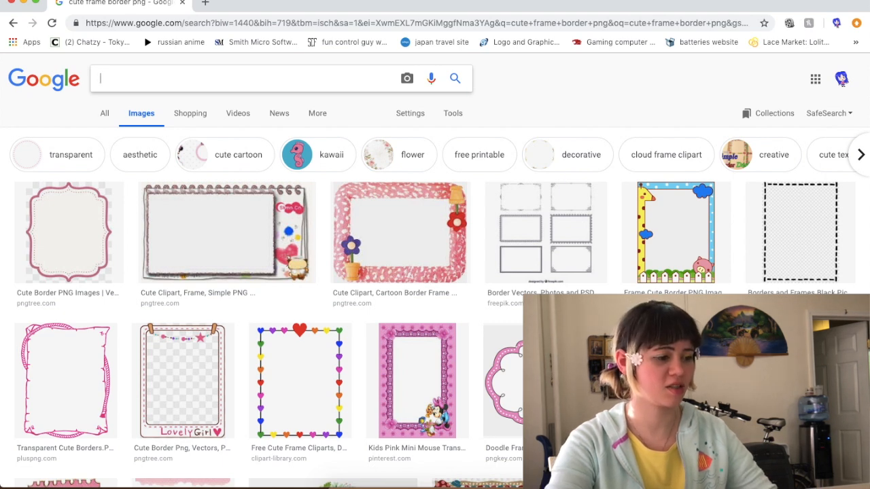
{"action": "type", "text": "weet "}
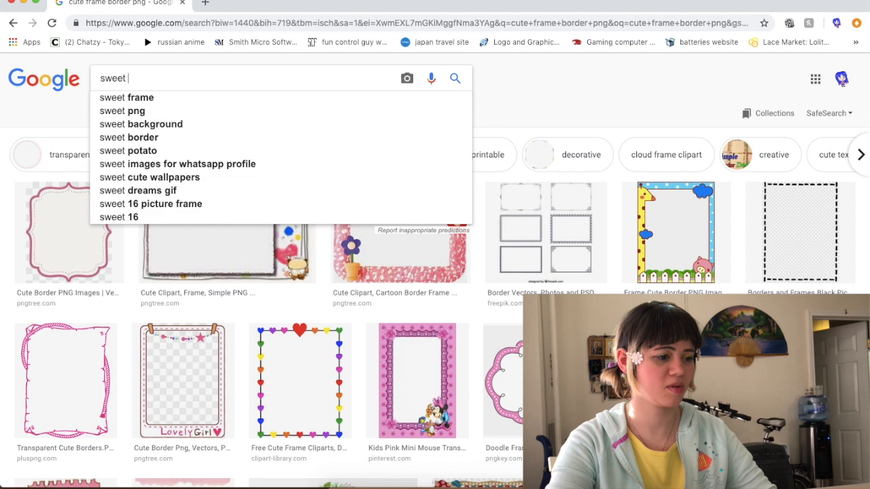
{"action": "type", "text": "frame border png"}
{"action": "key", "text": "Return"}
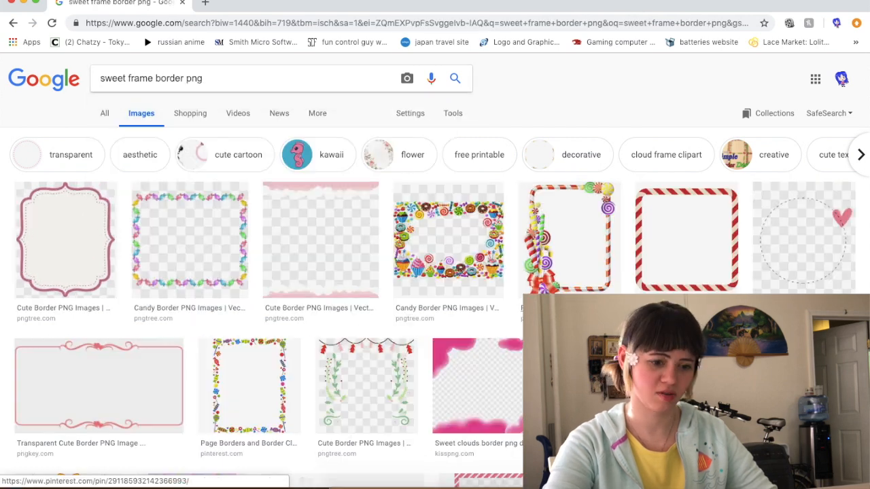
Preview the candy border and the pink cloud border from the results and open the pink border's source page.
{"action": "scroll", "coordinate": [296, 286], "scroll_direction": "down", "scroll_amount": 3}
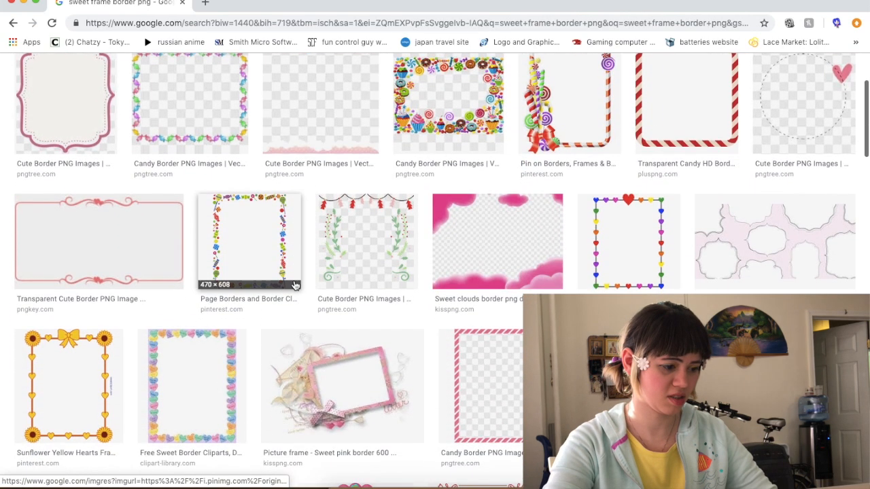
{"action": "scroll", "coordinate": [296, 285], "scroll_direction": "up", "scroll_amount": 2}
{"action": "scroll", "coordinate": [296, 285], "scroll_direction": "down", "scroll_amount": 5}
{"action": "scroll", "coordinate": [193, 222], "scroll_direction": "up", "scroll_amount": 6}
{"action": "left_click", "coordinate": [174, 225]}
{"action": "scroll", "coordinate": [357, 238], "scroll_direction": "up", "scroll_amount": 3}
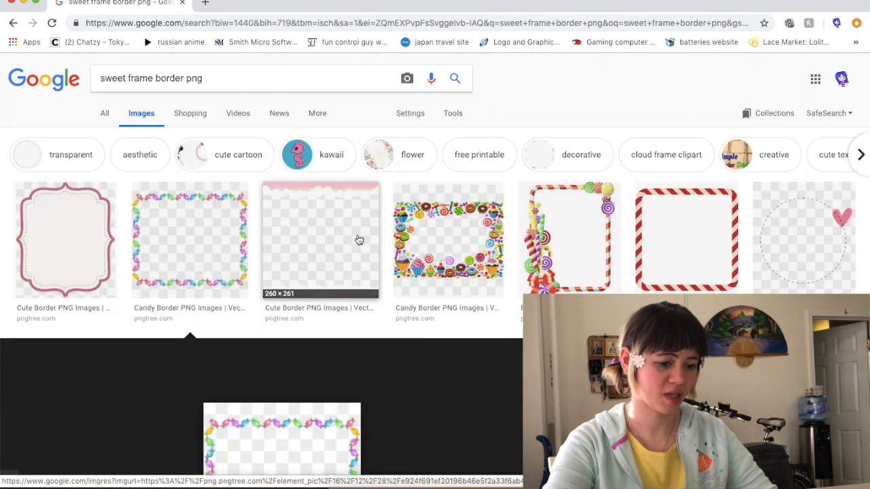
{"action": "left_click", "coordinate": [358, 239]}
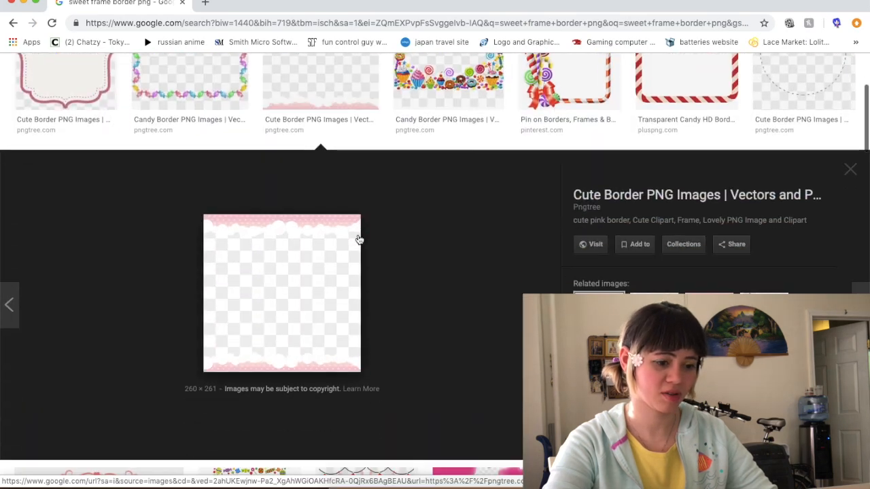
{"action": "left_click", "coordinate": [606, 196]}
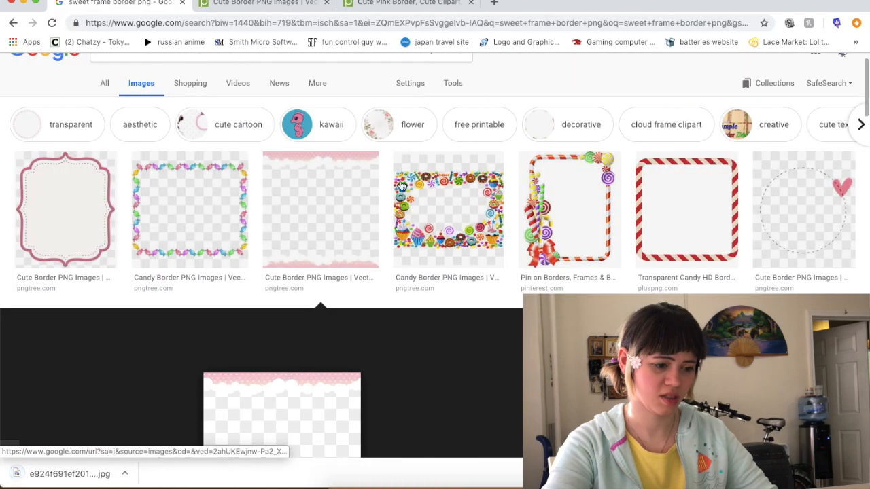
Look through the "sparkles png" image results and save the pink glowing sparkles image from KissPNG.
{"action": "scroll", "coordinate": [402, 185], "scroll_direction": "down", "scroll_amount": 5}
{"action": "scroll", "coordinate": [402, 185], "scroll_direction": "down", "scroll_amount": 10}
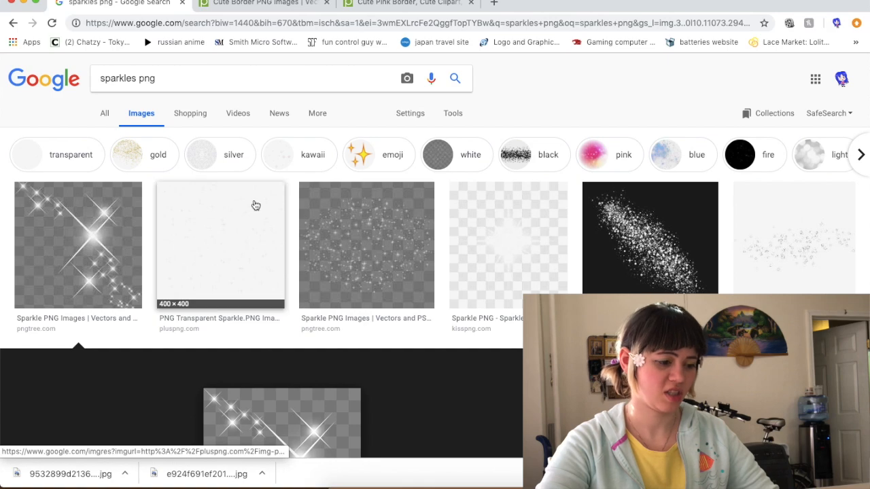
{"action": "scroll", "coordinate": [370, 221], "scroll_direction": "down", "scroll_amount": 10}
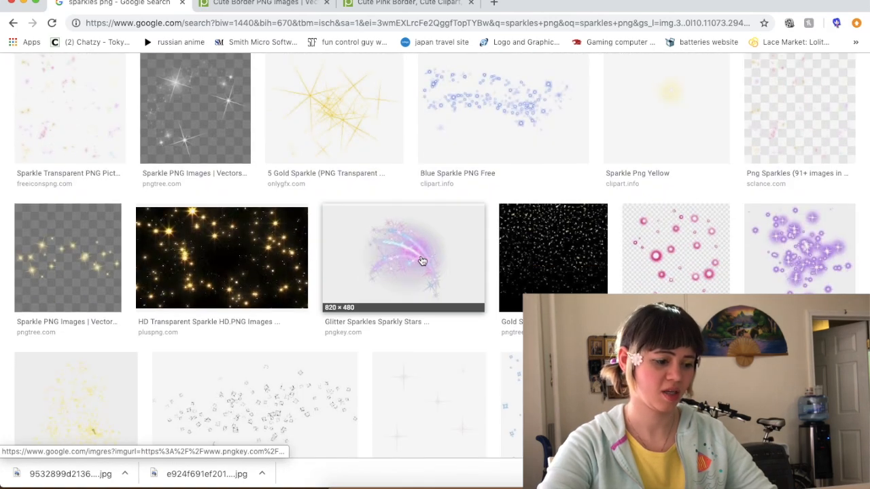
{"action": "left_click", "coordinate": [677, 255]}
{"action": "right_click", "coordinate": [290, 263]}
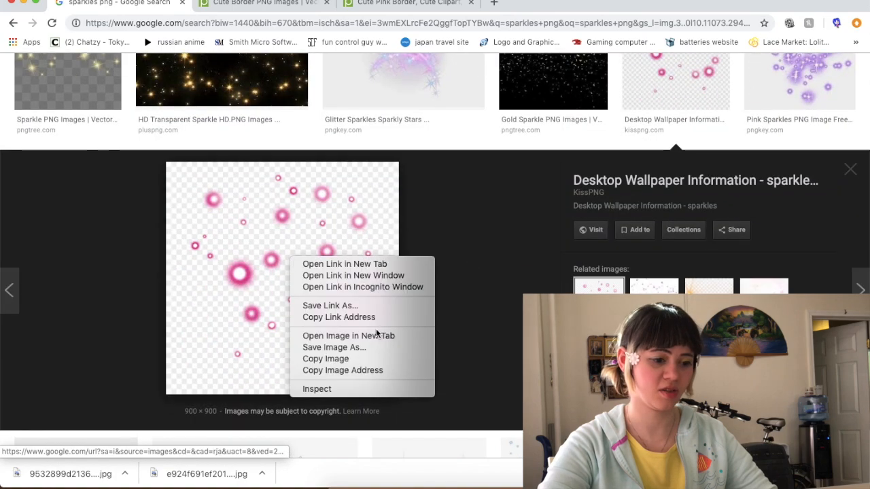
{"action": "left_click", "coordinate": [383, 349]}
{"action": "left_click", "coordinate": [502, 148]}
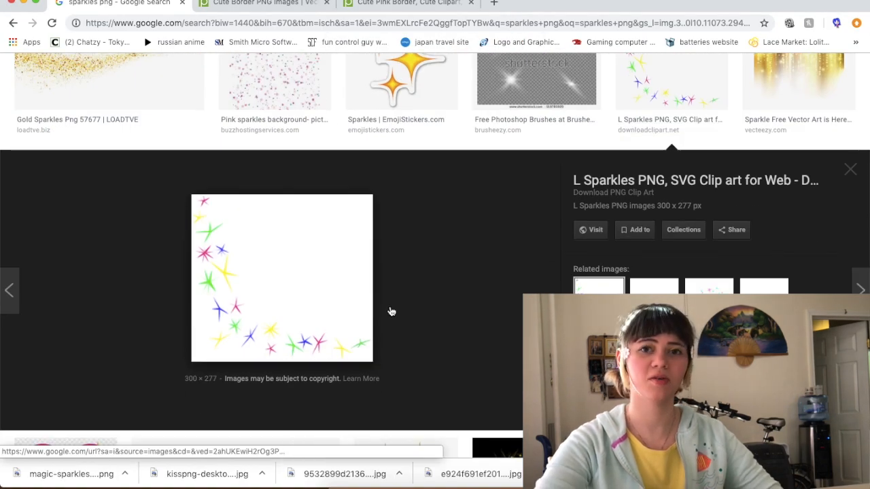
Switch to the paint program and bring the pink and blue gradient screenshot from Finder's recent files onto the blank canvas.
{"action": "mouse_move", "coordinate": [479, 486]}
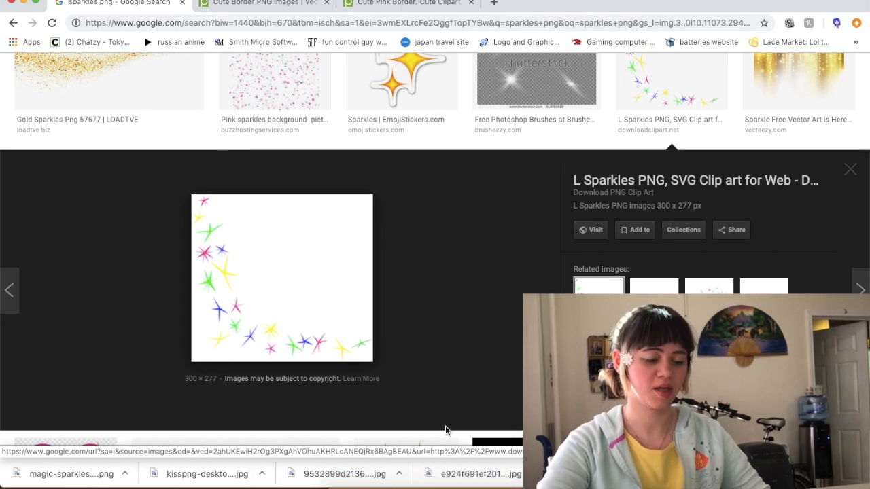
{"action": "left_click", "coordinate": [472, 479]}
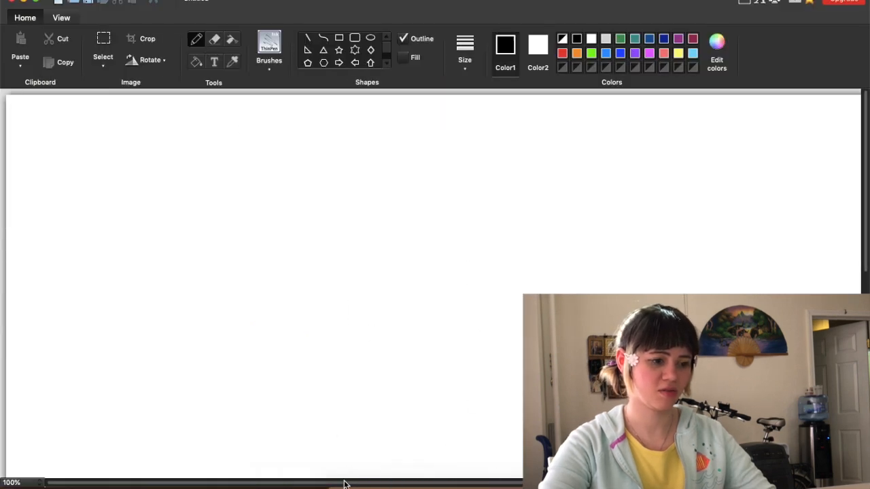
{"action": "left_click", "coordinate": [344, 476]}
{"action": "scroll", "coordinate": [701, 152], "scroll_direction": "down", "scroll_amount": 5}
{"action": "scroll", "coordinate": [702, 153], "scroll_direction": "up", "scroll_amount": 2}
{"action": "scroll", "coordinate": [703, 153], "scroll_direction": "down", "scroll_amount": 3}
{"action": "left_click", "coordinate": [553, 162]}
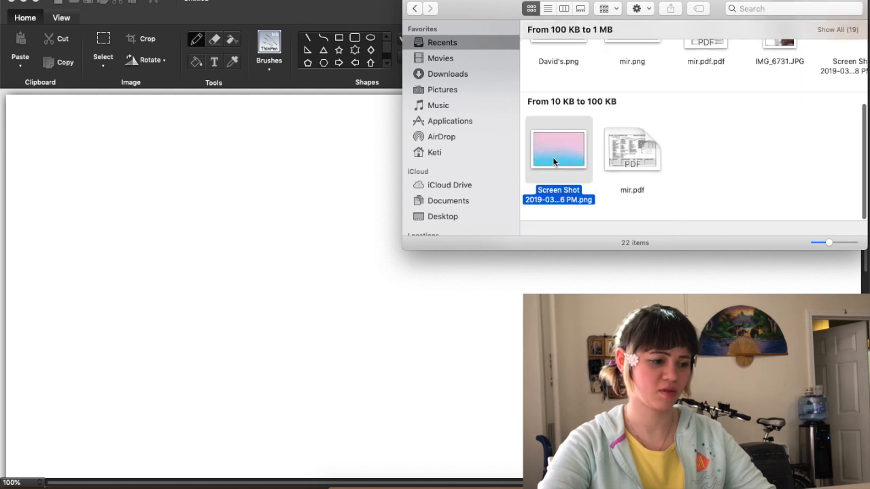
Remove the gradient's black upper and right edges by moving its inner area clear and deleting the leftover strips.
{"action": "left_click_drag", "start_coordinate": [586, 385], "coordinate": [613, 415]}
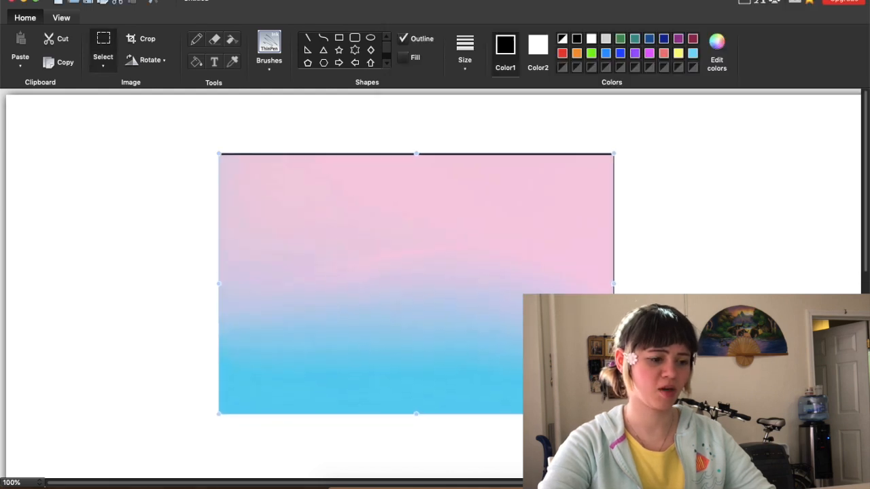
{"action": "left_click", "coordinate": [645, 428]}
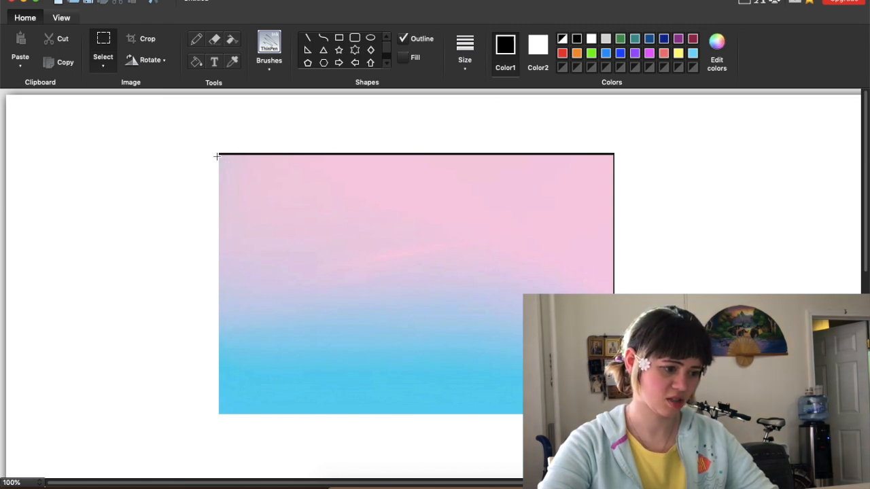
{"action": "left_click_drag", "start_coordinate": [216, 156], "coordinate": [612, 431]}
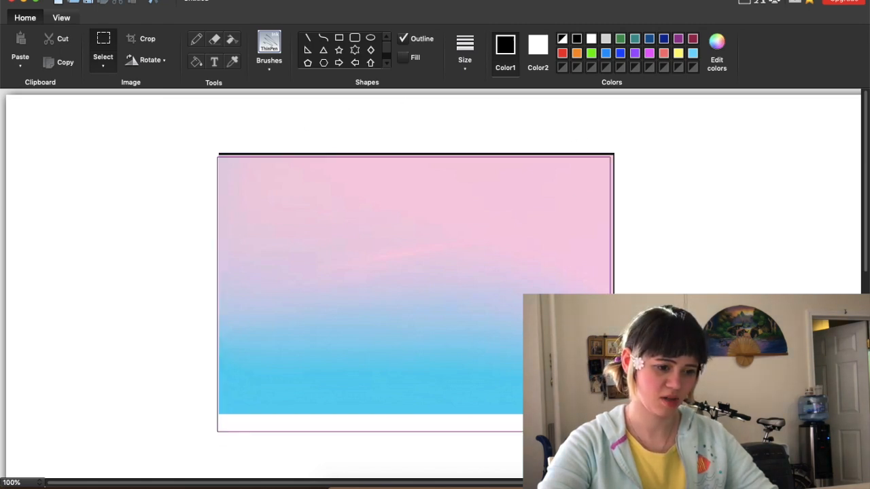
{"action": "left_click_drag", "start_coordinate": [663, 435], "coordinate": [590, 208]}
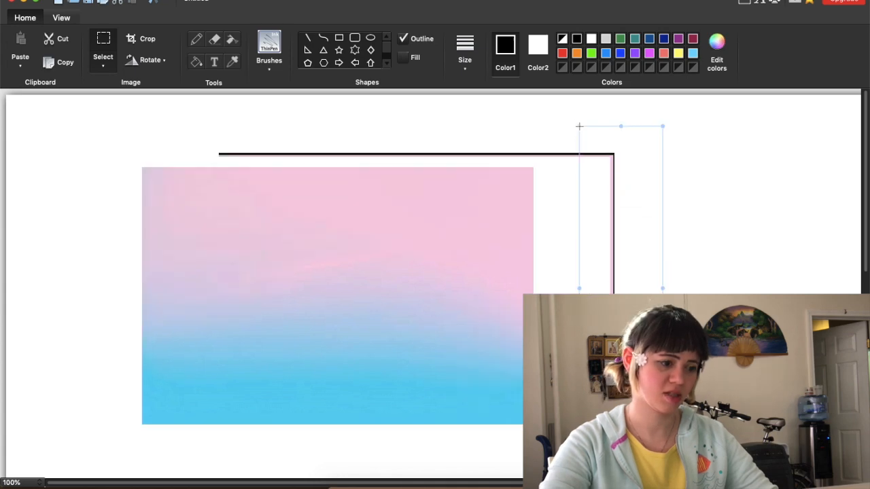
{"action": "key", "text": "Delete"}
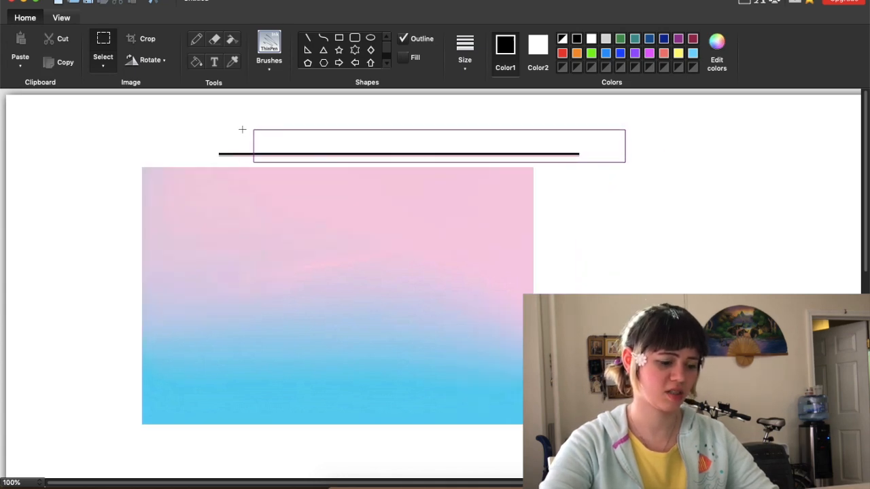
{"action": "left_click_drag", "start_coordinate": [249, 130], "coordinate": [212, 130]}
{"action": "key", "text": "Delete"}
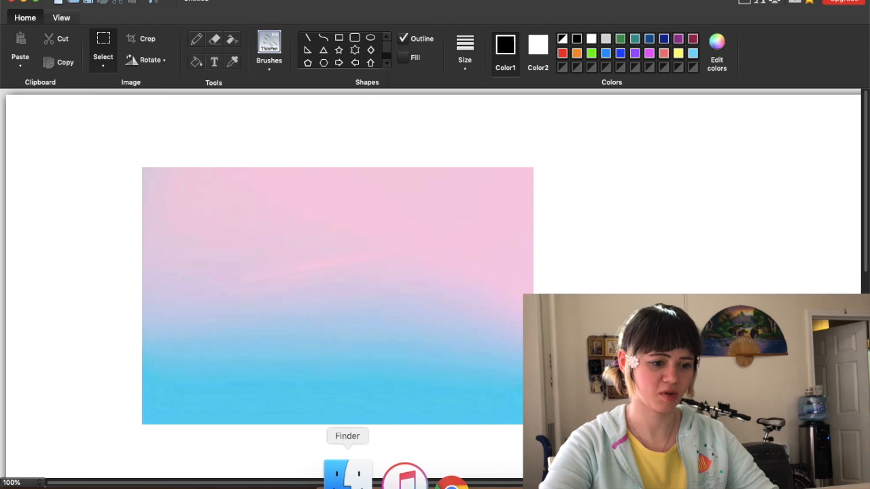
Try the white sparkles JPG from Finder's Downloads folder on the gradient, then remove it.
{"action": "left_click", "coordinate": [347, 476]}
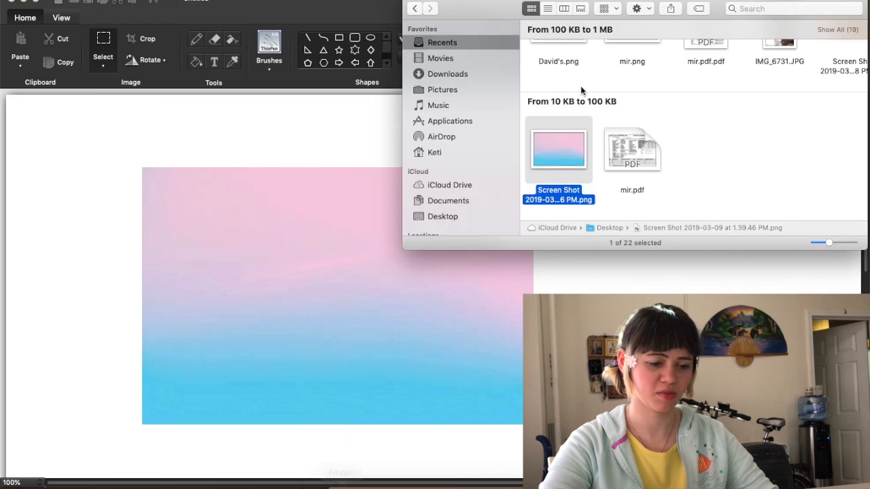
{"action": "left_click", "coordinate": [447, 74]}
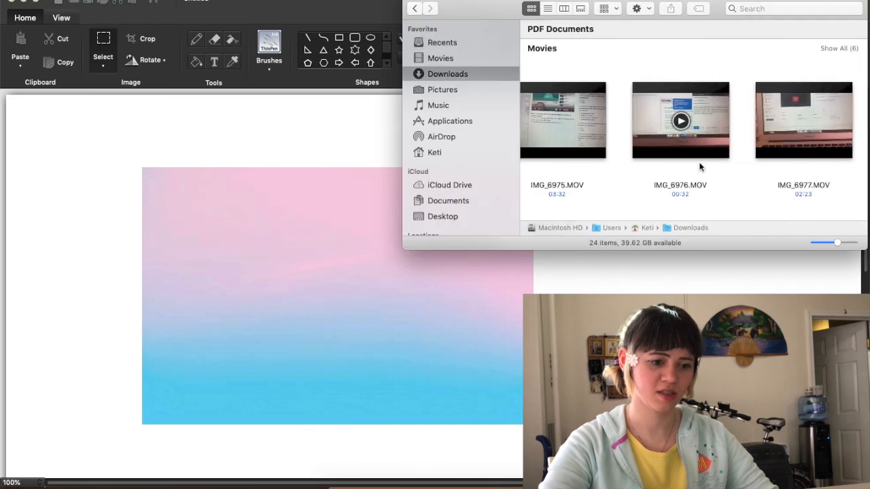
{"action": "scroll", "coordinate": [700, 166], "scroll_direction": "down", "scroll_amount": 10}
{"action": "scroll", "coordinate": [700, 167], "scroll_direction": "up", "scroll_amount": 15}
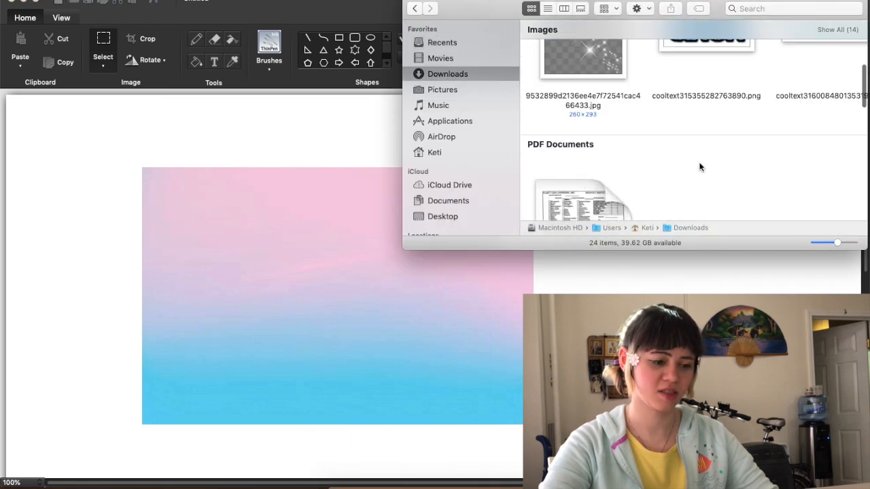
{"action": "scroll", "coordinate": [700, 166], "scroll_direction": "down", "scroll_amount": 5}
{"action": "scroll", "coordinate": [659, 143], "scroll_direction": "up", "scroll_amount": 1}
{"action": "left_click", "coordinate": [564, 98]}
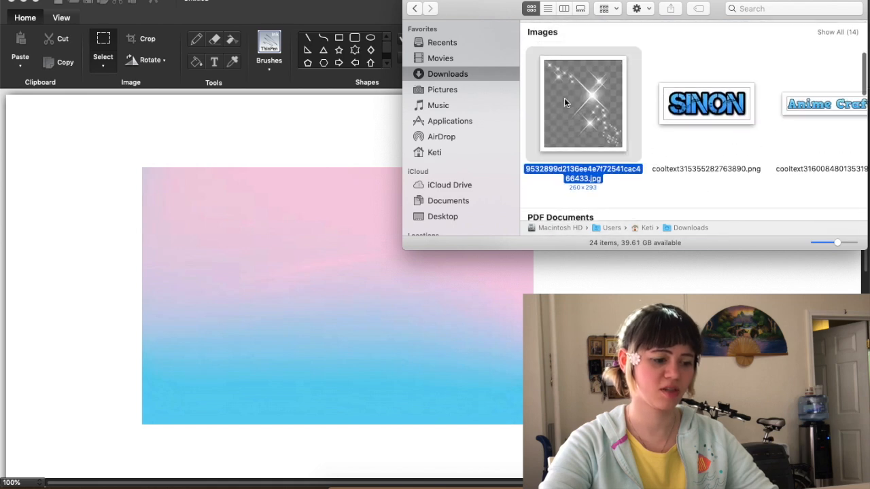
{"action": "left_click_drag", "start_coordinate": [564, 98], "coordinate": [409, 392]}
{"action": "left_click", "coordinate": [408, 392]}
{"action": "mouse_move", "coordinate": [396, 321]}
{"action": "left_mouse_down"}
{"action": "mouse_move", "coordinate": [398, 218]}
{"action": "mouse_move", "coordinate": [403, 235]}
{"action": "left_mouse_up"}
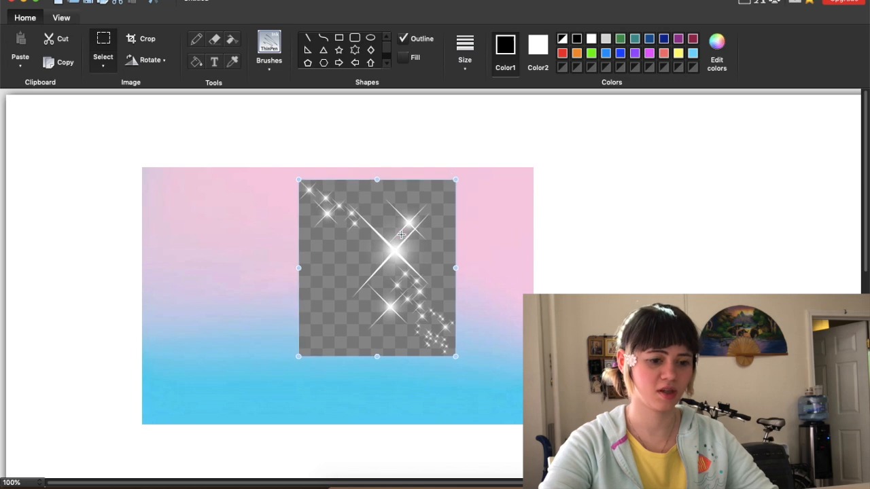
{"action": "key", "text": "Delete"}
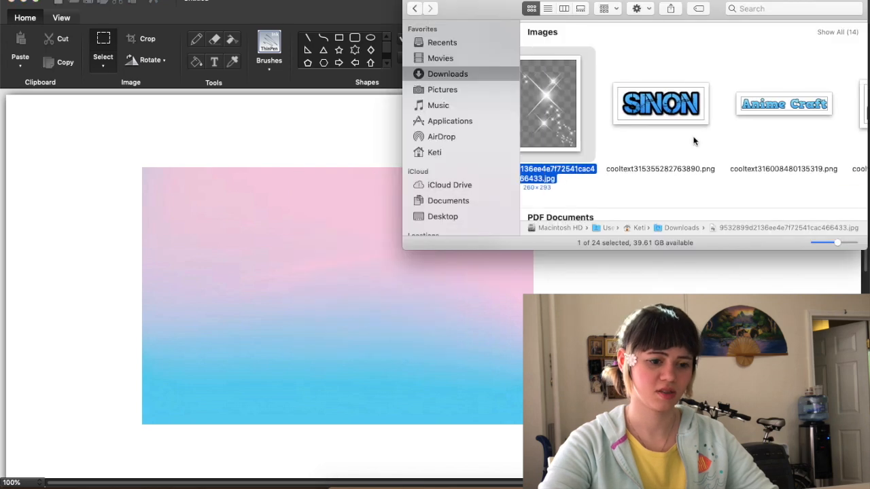
Try the pink cloud border JPG from the Downloads folder on the gradient, then remove it.
{"action": "scroll", "coordinate": [694, 141], "scroll_direction": "up", "scroll_amount": 1}
{"action": "scroll", "coordinate": [694, 140], "scroll_direction": "right", "scroll_amount": 6}
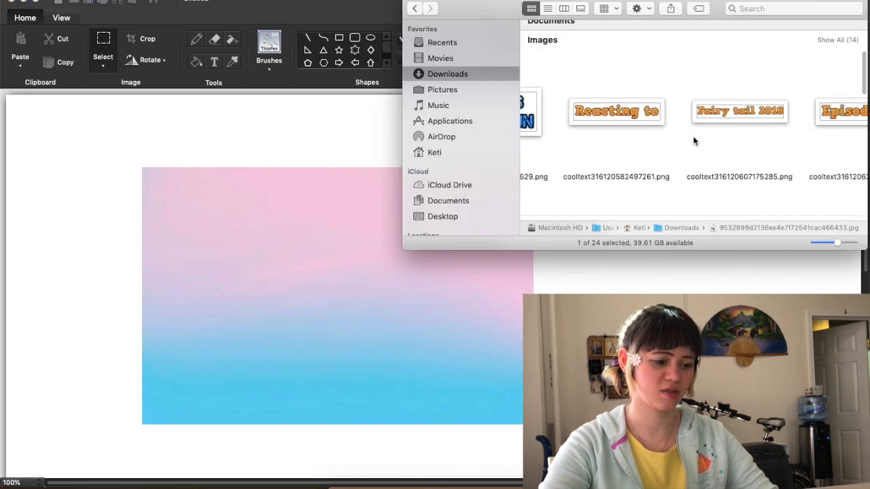
{"action": "scroll", "coordinate": [694, 140], "scroll_direction": "right", "scroll_amount": 5}
{"action": "left_click_drag", "start_coordinate": [693, 140], "coordinate": [300, 300]}
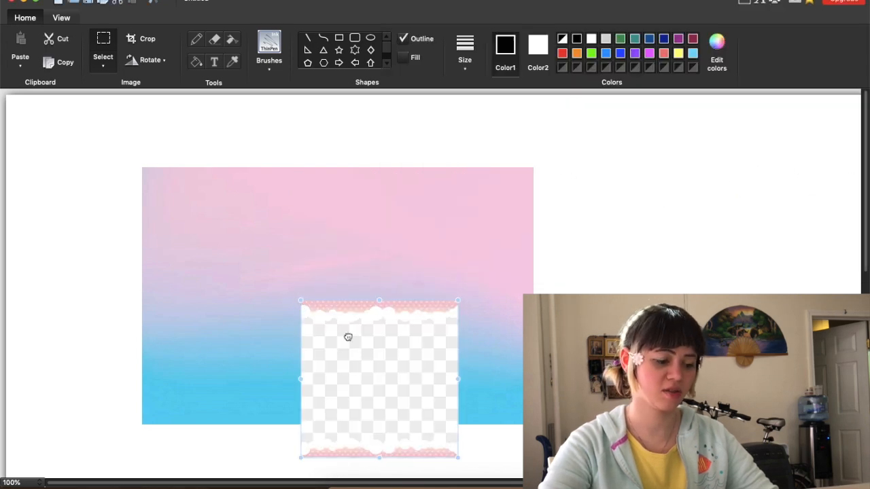
{"action": "key", "text": "Delete"}
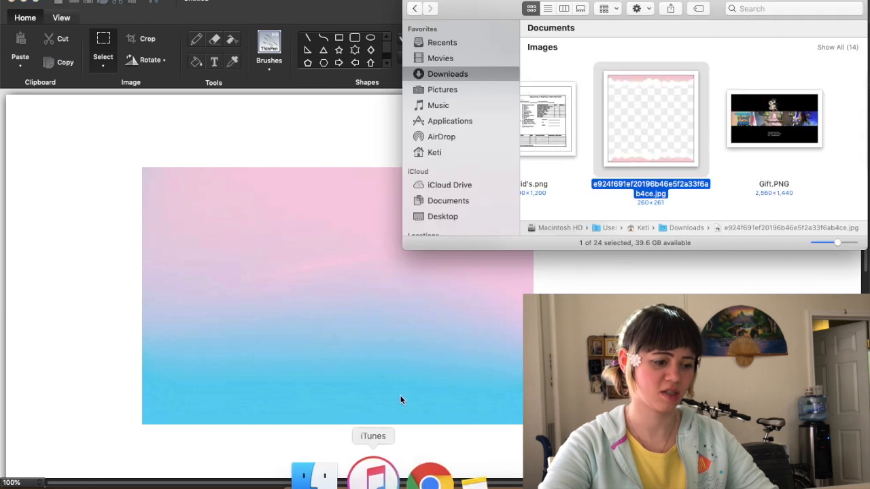
Try the pink glowing sparkles image from KissPNG on the gradient, then remove it.
{"action": "scroll", "coordinate": [651, 136], "scroll_direction": "right", "scroll_amount": 2}
{"action": "left_click_drag", "start_coordinate": [651, 136], "coordinate": [235, 188]}
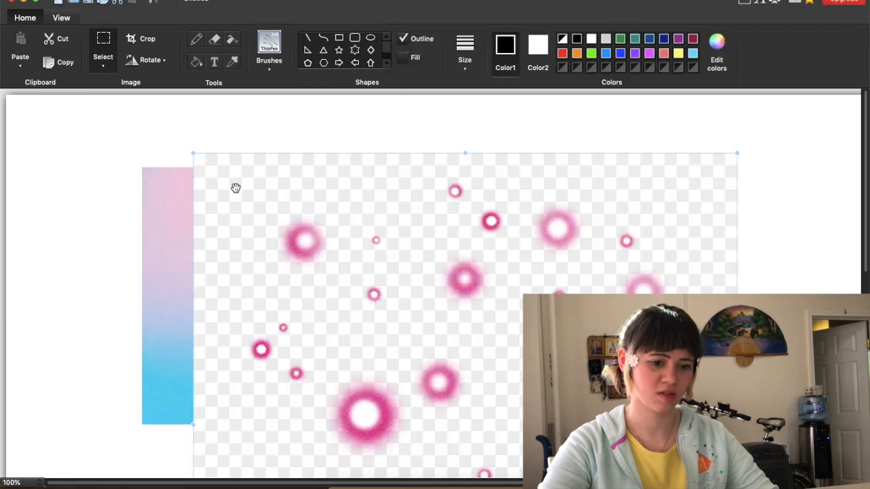
{"action": "key", "text": "Delete"}
Try magic-sparkles-clipart-1.png on the gradient, enlarging it slightly and testing it along the upper and lower parts, then delete it.
{"action": "left_click", "coordinate": [342, 474]}
{"action": "left_click_drag", "start_coordinate": [782, 120], "coordinate": [242, 259]}
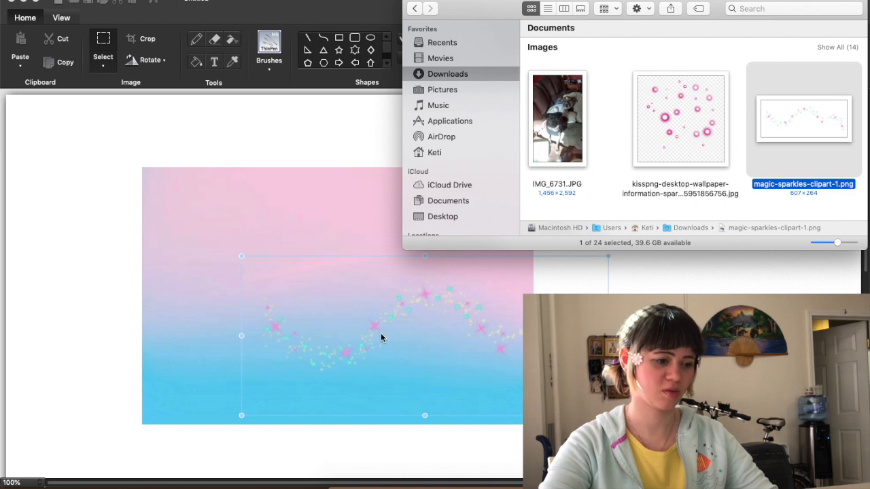
{"action": "left_click", "coordinate": [401, 300]}
{"action": "mouse_move", "coordinate": [401, 300]}
{"action": "left_mouse_down"}
{"action": "mouse_move", "coordinate": [301, 216]}
{"action": "mouse_move", "coordinate": [288, 182]}
{"action": "left_mouse_up"}
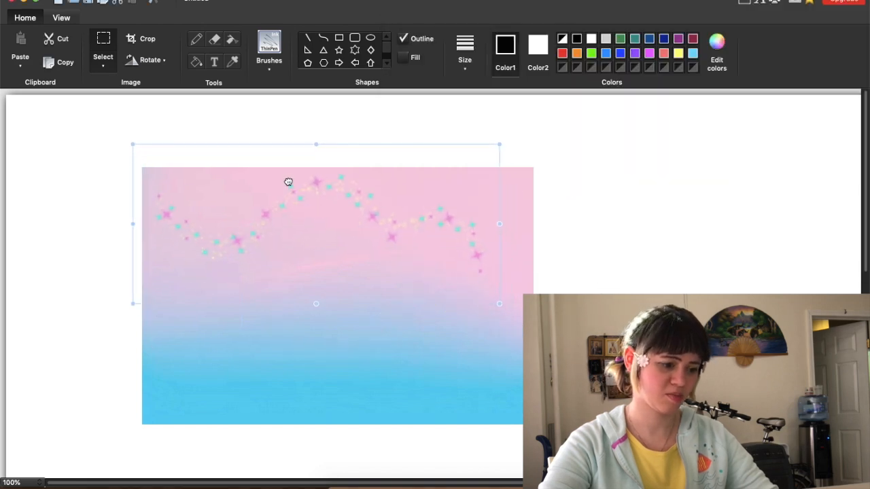
{"action": "left_click_drag", "start_coordinate": [501, 144], "coordinate": [513, 176]}
{"action": "mouse_move", "coordinate": [489, 211]}
{"action": "left_mouse_down"}
{"action": "mouse_move", "coordinate": [504, 184]}
{"action": "mouse_move", "coordinate": [505, 361]}
{"action": "left_mouse_up"}
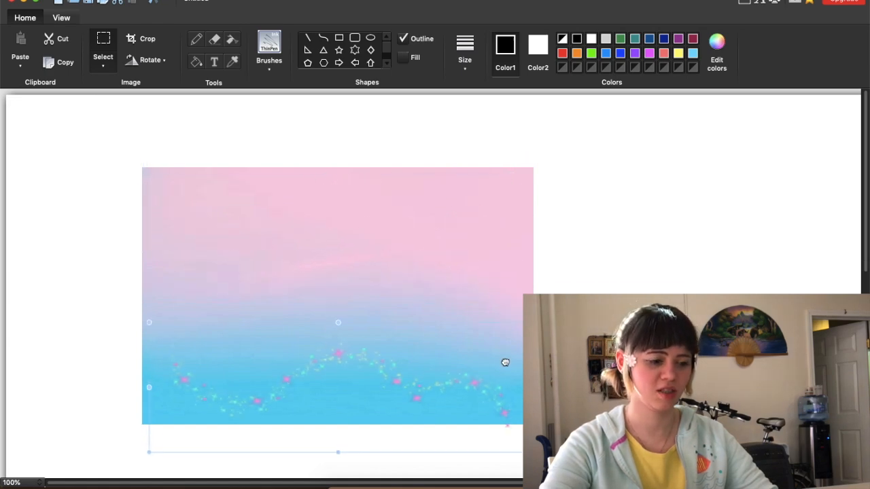
{"action": "key", "text": "Delete"}
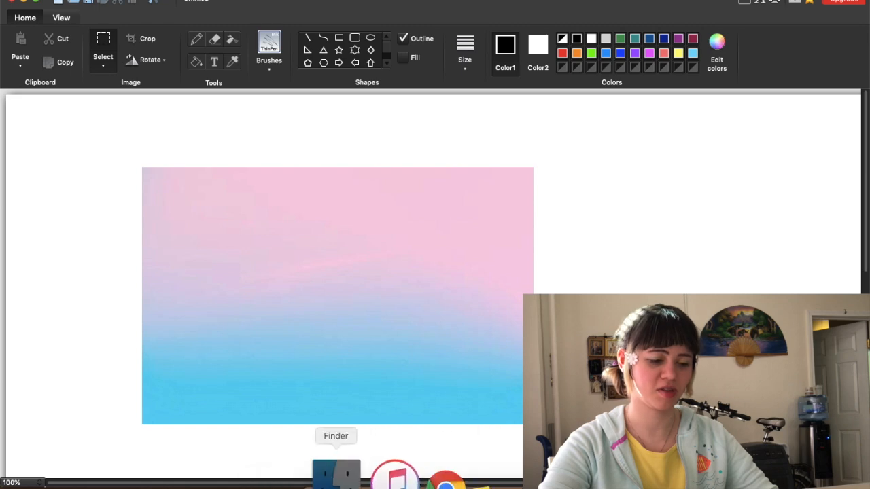
Switch to Chrome and save the gold confetti image from the "sparkles png" results.
{"action": "left_click", "coordinate": [345, 476]}
{"action": "left_click", "coordinate": [388, 473]}
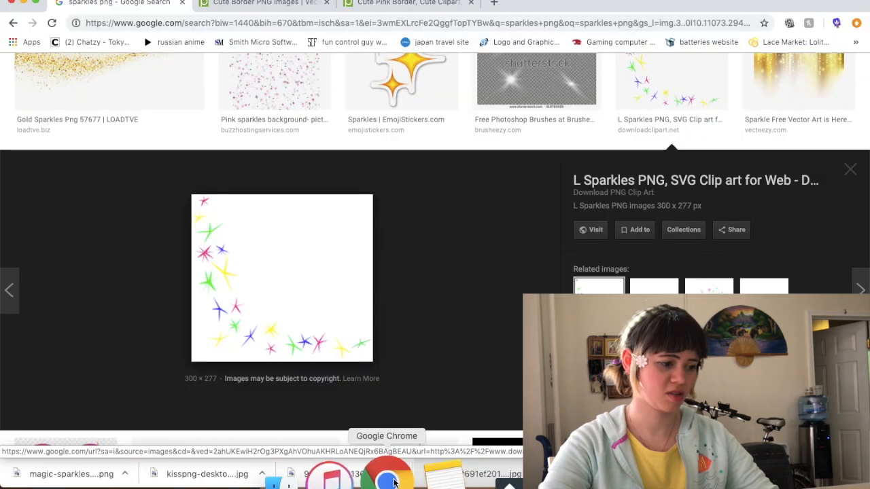
{"action": "scroll", "coordinate": [471, 278], "scroll_direction": "up", "scroll_amount": 3}
{"action": "left_click", "coordinate": [170, 229]}
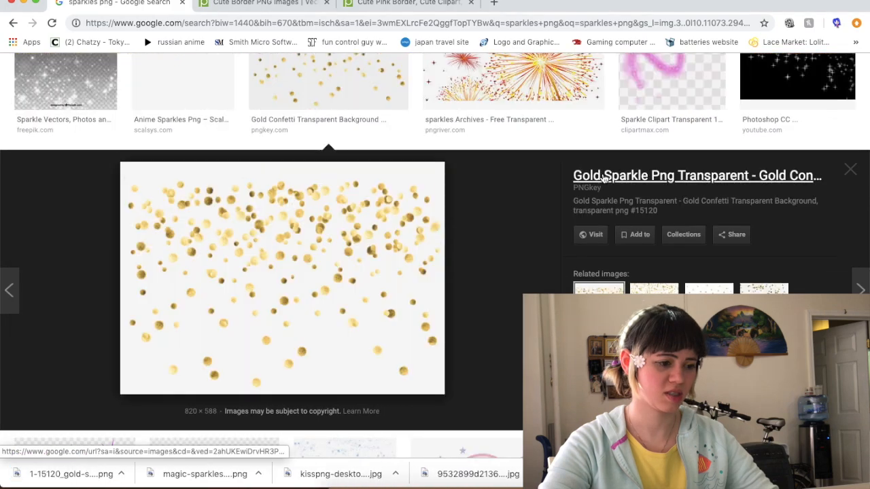
Try to download the transparent gold confetti image from its PNGkey source page, then close that page.
{"action": "left_click", "coordinate": [602, 175]}
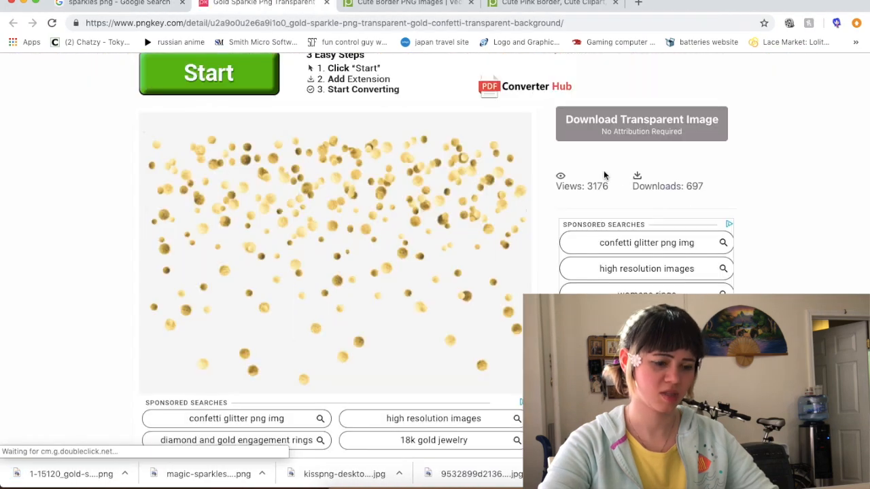
{"action": "left_click", "coordinate": [633, 134]}
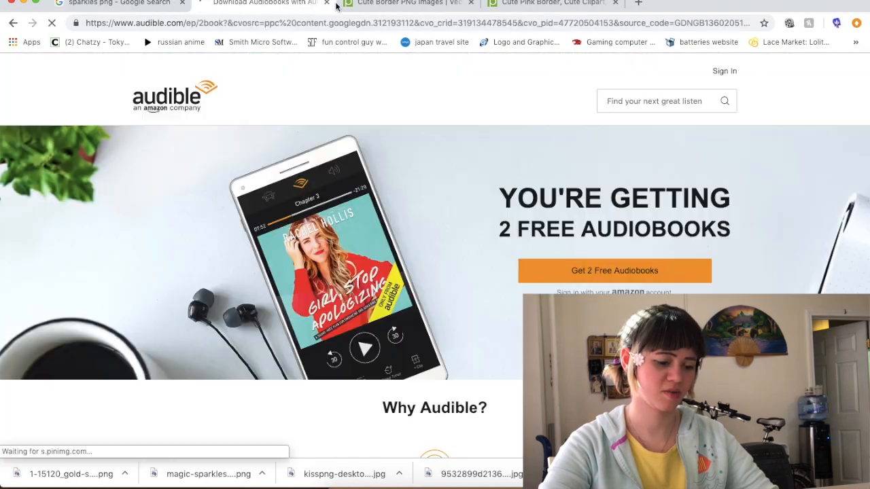
{"action": "left_click", "coordinate": [325, 3]}
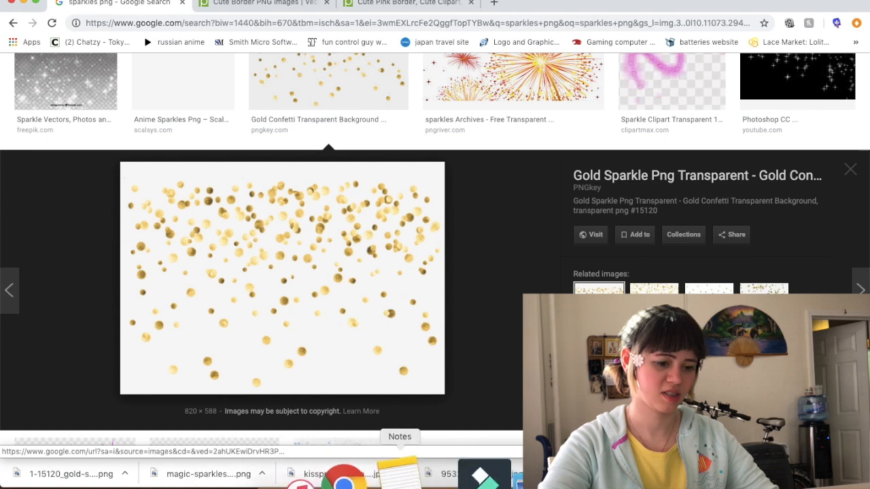
Return to the paint program and try the downloaded gold confetti image over the gradient, then delete it.
{"action": "left_click", "coordinate": [463, 472]}
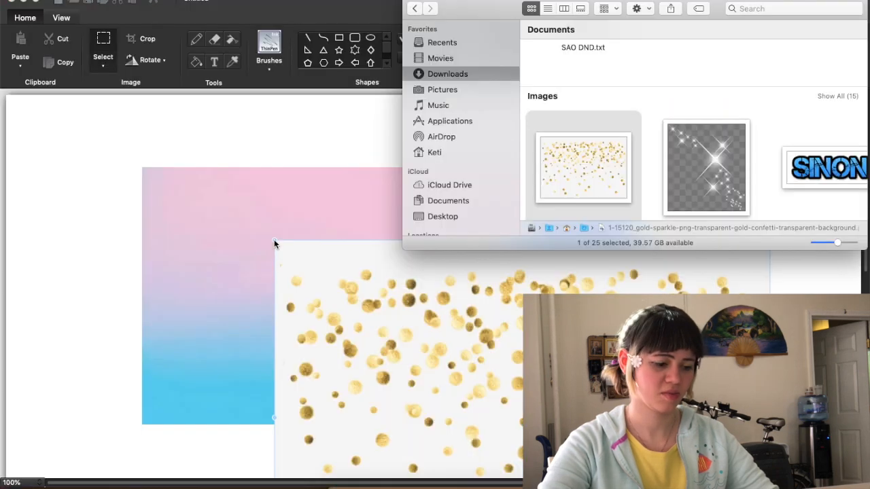
{"action": "left_click", "coordinate": [276, 243]}
{"action": "left_click_drag", "start_coordinate": [360, 300], "coordinate": [326, 257]}
{"action": "key", "text": "Delete"}
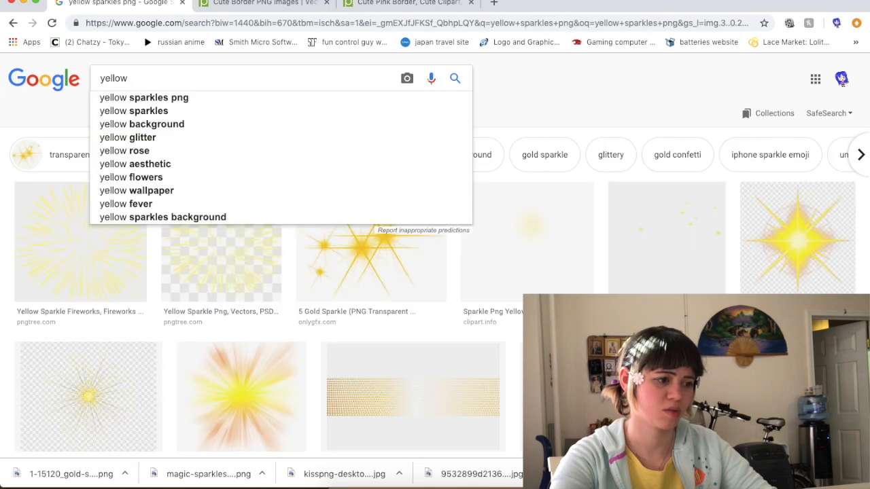
Search Google Images in Chrome for "yellow border png".
{"action": "type", "text": "b"}
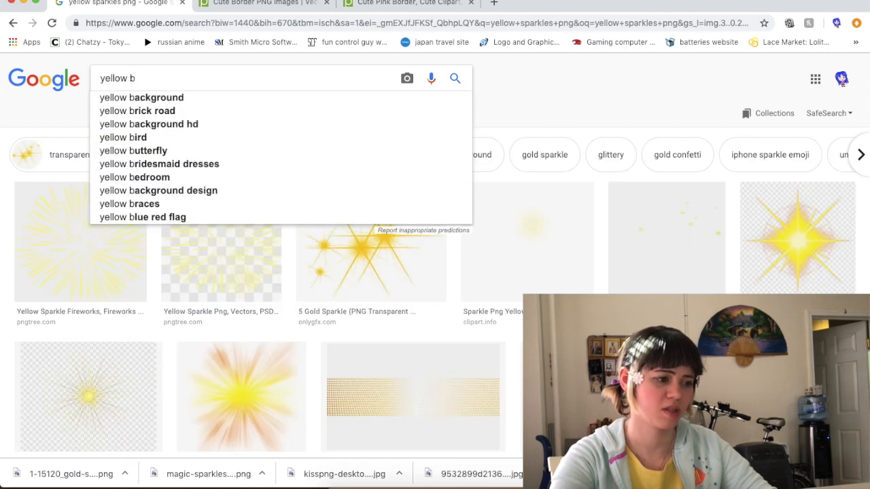
{"action": "type", "text": "order png"}
{"action": "key", "text": "Return"}
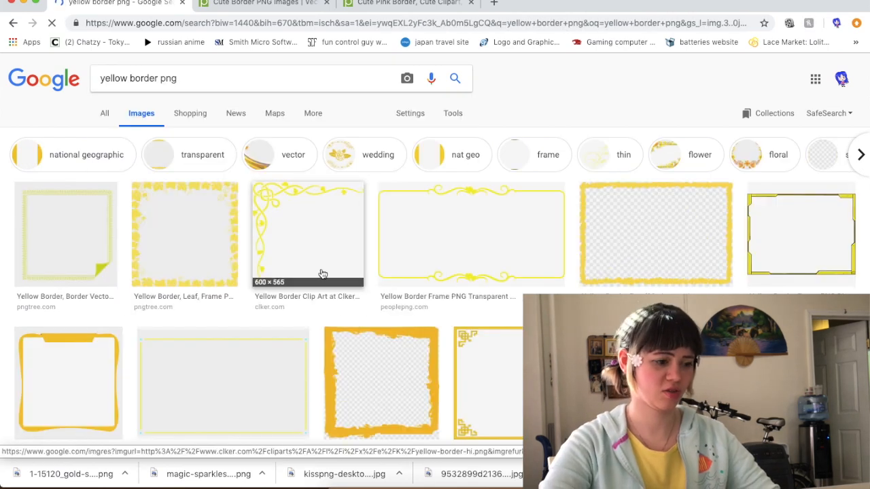
Preview the yellow vine corner border from Clker and save its image to the Downloads folder.
{"action": "left_click", "coordinate": [327, 248]}
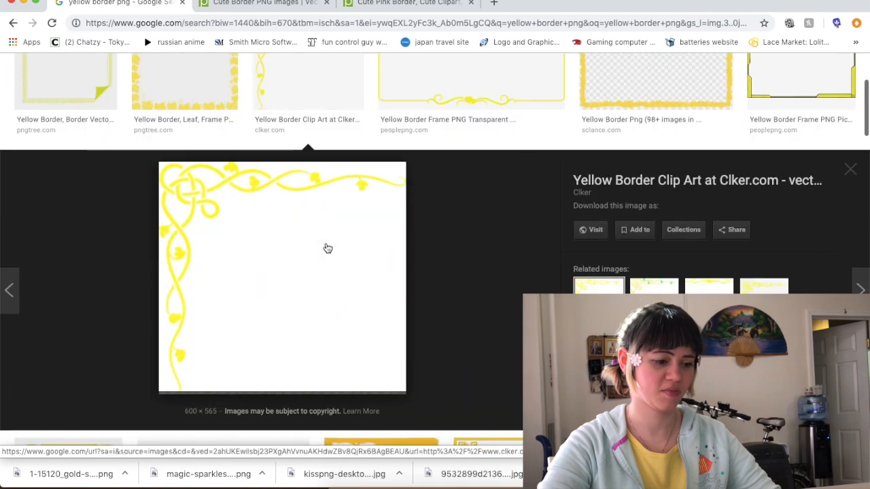
{"action": "right_click", "coordinate": [342, 236]}
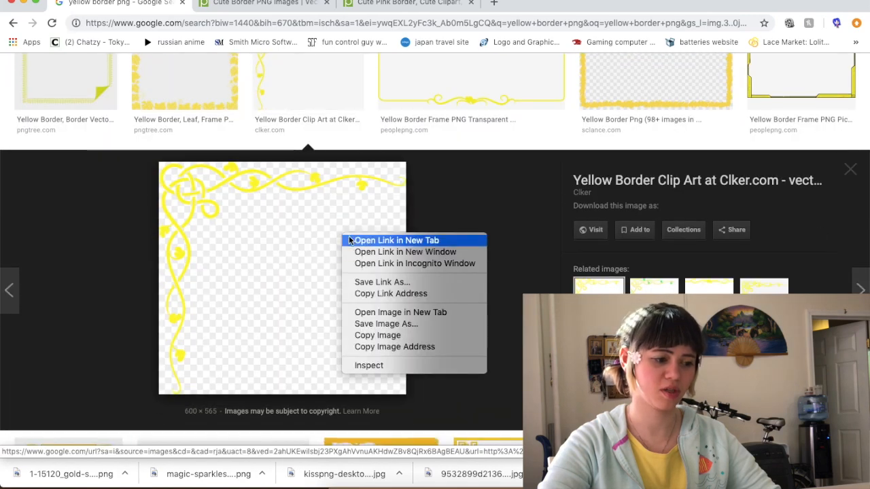
{"action": "left_click", "coordinate": [443, 325]}
{"action": "key", "text": "Return"}
Add yellow-border-hi.png from Downloads to the paint canvas, shrink it and align it with the gradient's upper-left corner.
{"action": "mouse_move", "coordinate": [458, 476]}
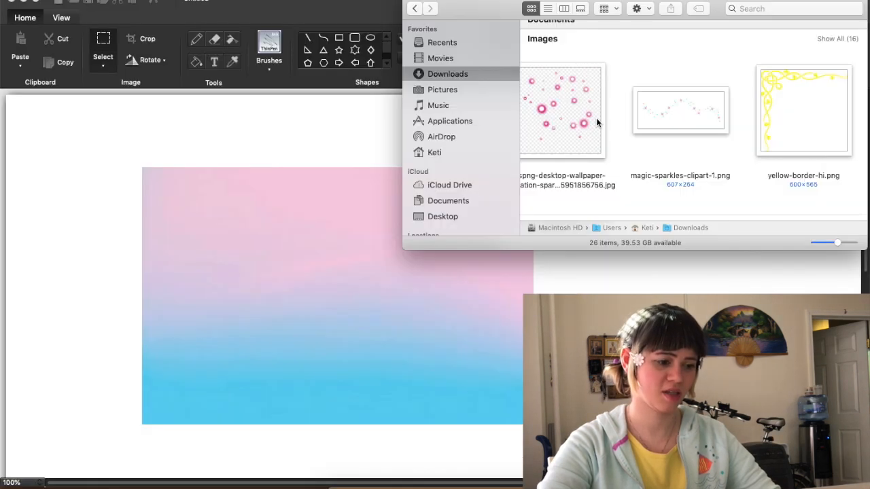
{"action": "mouse_move", "coordinate": [839, 102]}
{"action": "left_mouse_down"}
{"action": "mouse_move", "coordinate": [315, 161]}
{"action": "mouse_move", "coordinate": [266, 247]}
{"action": "mouse_move", "coordinate": [264, 237]}
{"action": "left_mouse_up"}
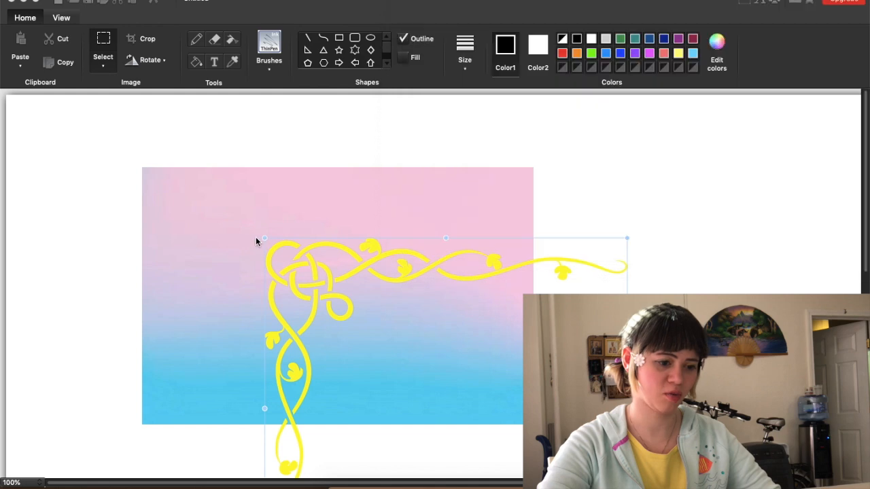
{"action": "left_click_drag", "start_coordinate": [321, 270], "coordinate": [230, 195]}
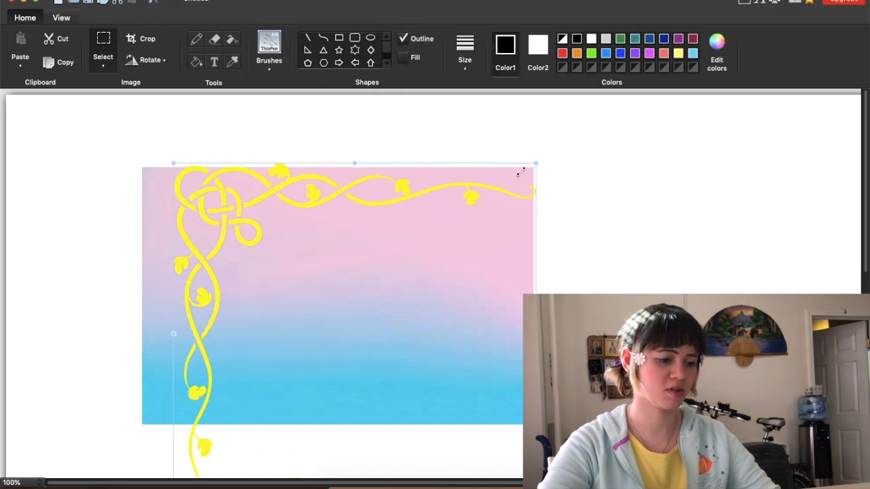
{"action": "left_click_drag", "start_coordinate": [529, 166], "coordinate": [456, 234]}
{"action": "left_click_drag", "start_coordinate": [393, 258], "coordinate": [361, 184]}
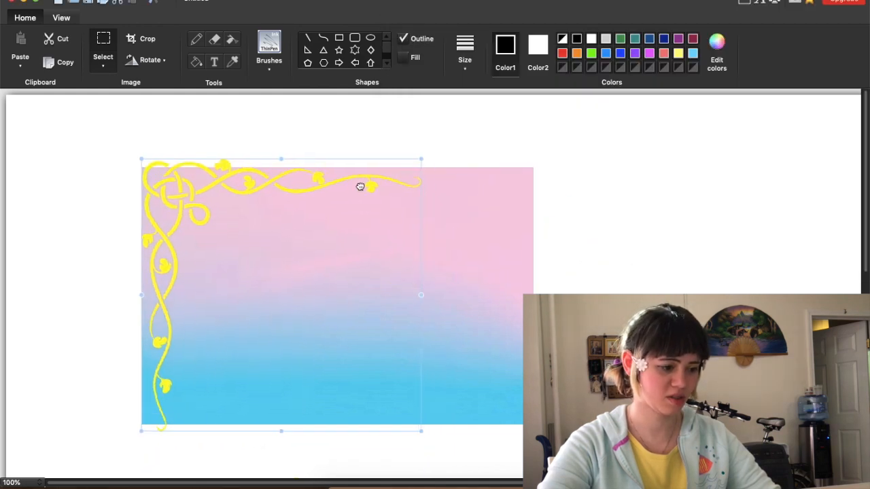
Shrink the yellow vine border and place a horizontally flipped copy in the gradient's upper-right corner.
{"action": "left_click_drag", "start_coordinate": [423, 443], "coordinate": [315, 331]}
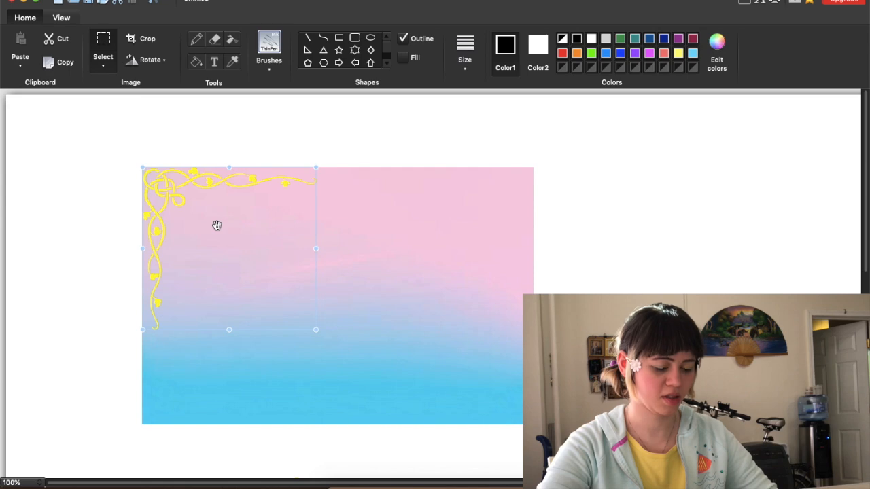
{"action": "key", "text": "ctrl+c"}
{"action": "key", "text": "ctrl+v"}
{"action": "left_click_drag", "start_coordinate": [123, 119], "coordinate": [481, 202]}
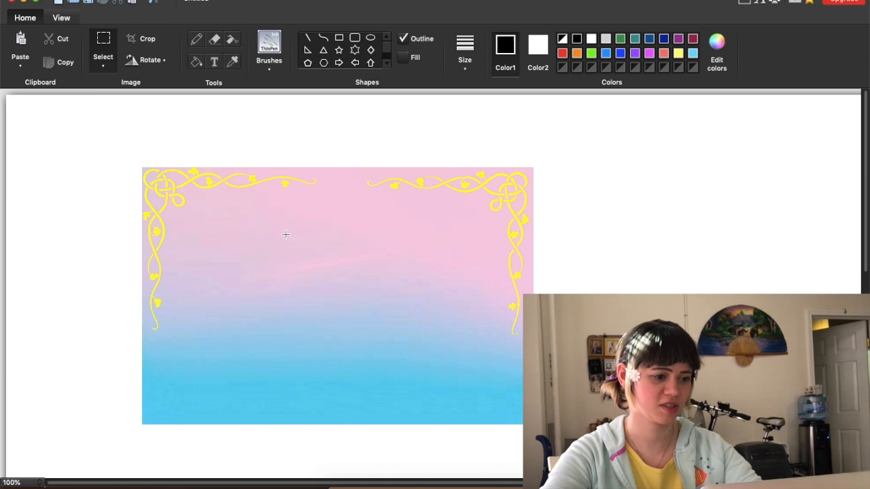
Switch to Chrome, search Google Images for "free stock photo art macaroons.png" and browse the results.
{"action": "key", "text": "F2"}
{"action": "mouse_move", "coordinate": [484, 486]}
{"action": "left_click", "coordinate": [393, 486]}
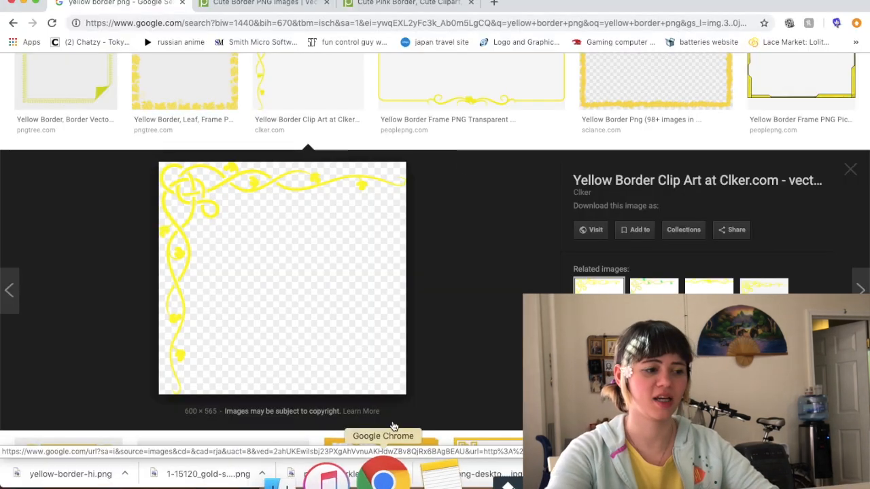
{"action": "scroll", "coordinate": [251, 204], "scroll_direction": "up", "scroll_amount": 5}
{"action": "left_click", "coordinate": [237, 74]}
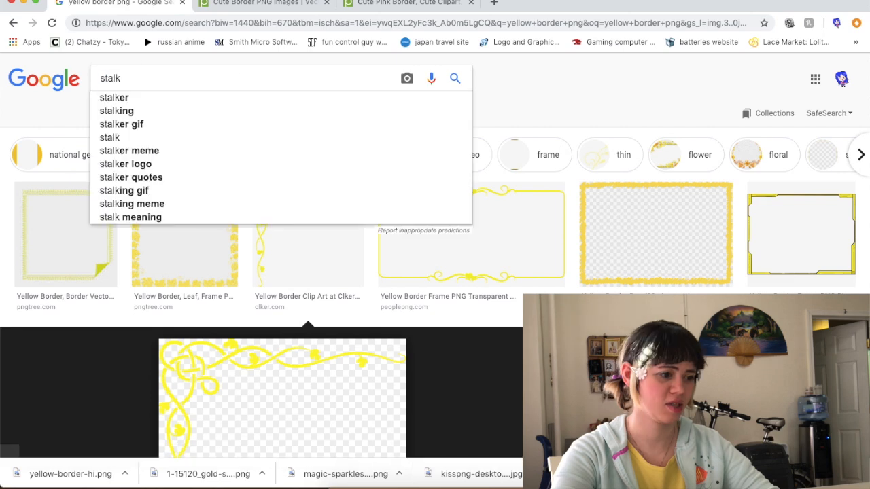
{"action": "key", "text": "BackSpace"}
{"action": "key", "text": "BackSpace"}
{"action": "key", "text": "BackSpace"}
{"action": "key", "text": "BackSpace"}
{"action": "key", "text": "BackSpace"}
{"action": "type", "text": "free"}
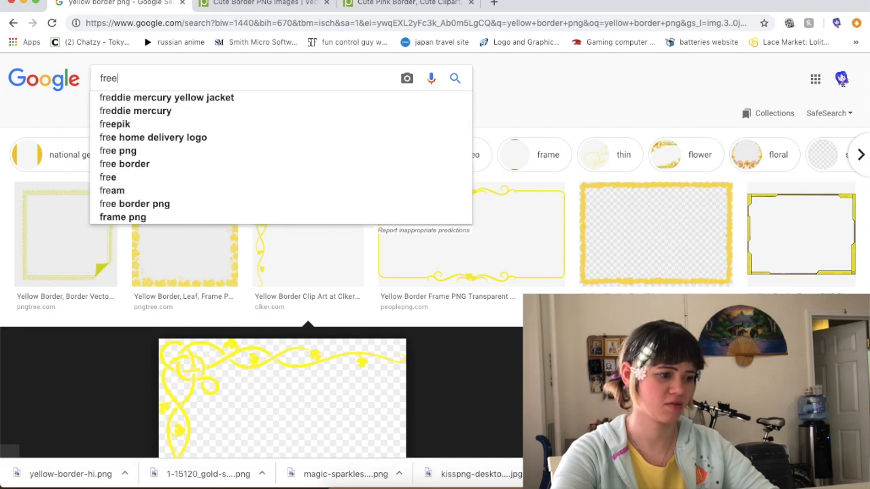
{"action": "type", "text": " stock photo cum"}
{"action": "key", "text": "BackSpace"}
{"action": "key", "text": "BackSpace"}
{"action": "key", "text": "BackSpace"}
{"action": "type", "text": "macaroons"}
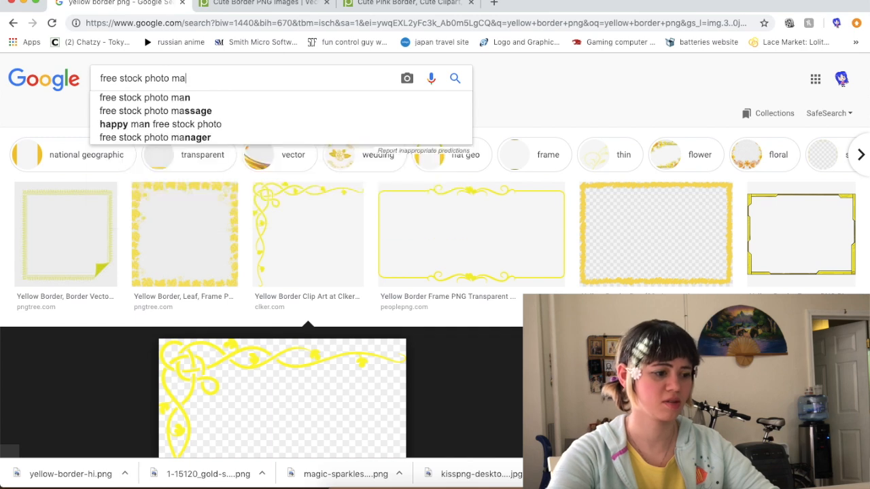
{"action": "key", "text": "Return"}
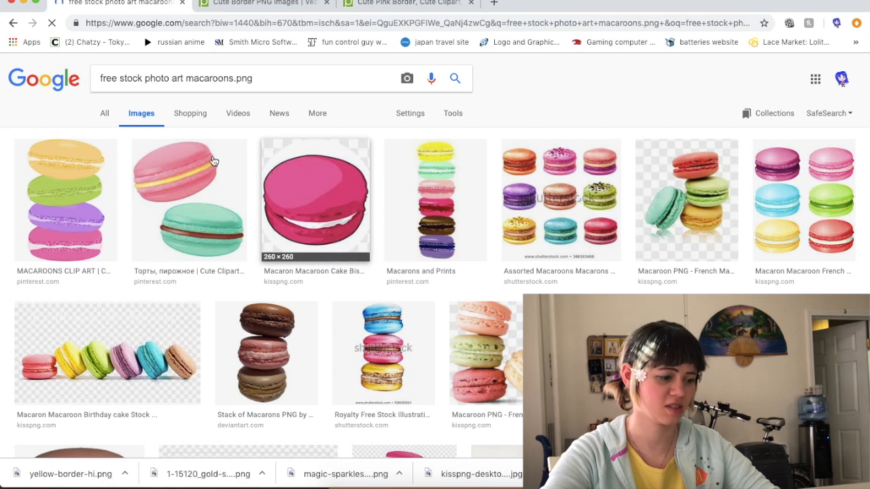
{"action": "scroll", "coordinate": [394, 347], "scroll_direction": "down", "scroll_amount": 4}
{"action": "scroll", "coordinate": [394, 347], "scroll_direction": "down", "scroll_amount": 3}
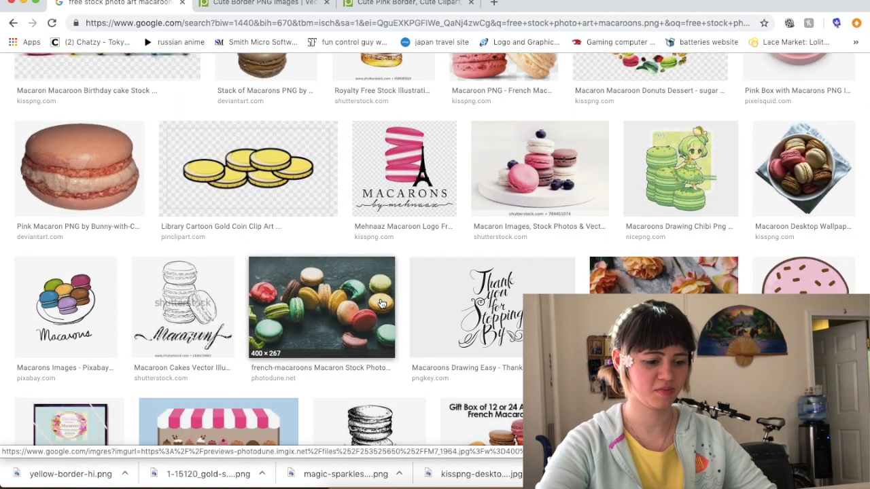
{"action": "scroll", "coordinate": [381, 304], "scroll_direction": "down", "scroll_amount": 2}
Search Google Images for "macaroon.png art" and save the KissPNG picture of green, pink and yellow macarons.
{"action": "type", "text": "m"}
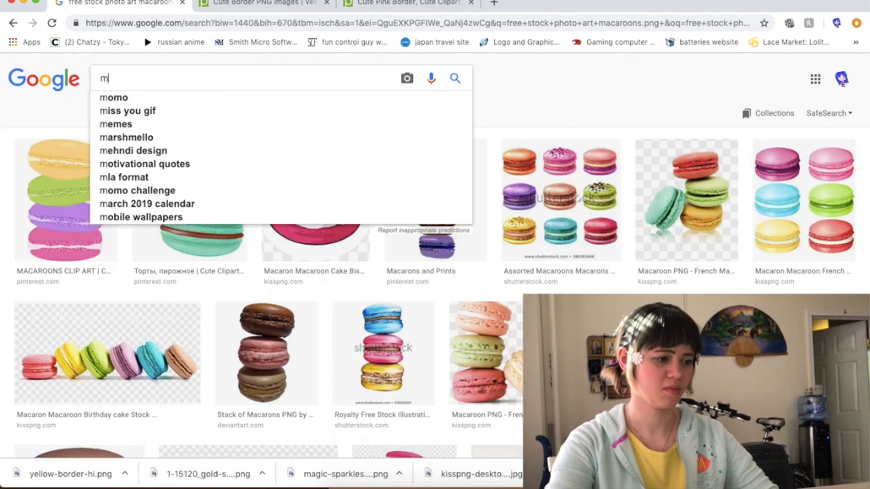
{"action": "type", "text": "acr"}
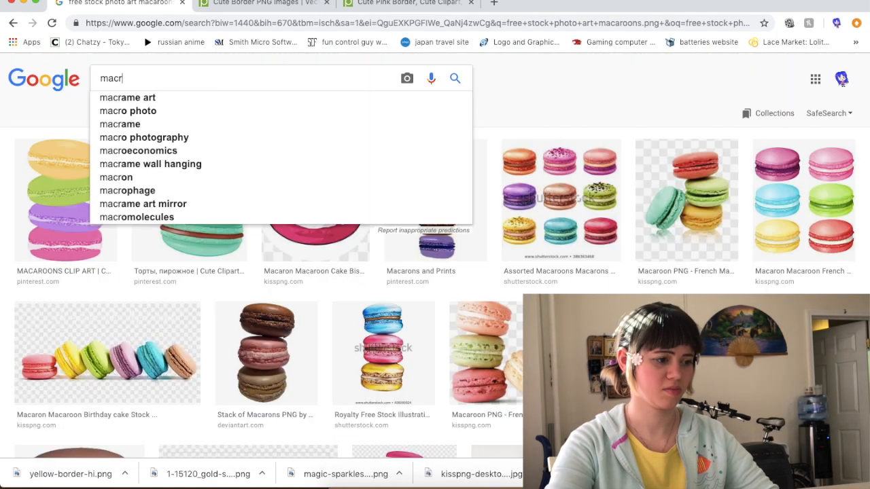
{"action": "key", "text": "BackSpace"}
{"action": "type", "text": "aroon"}
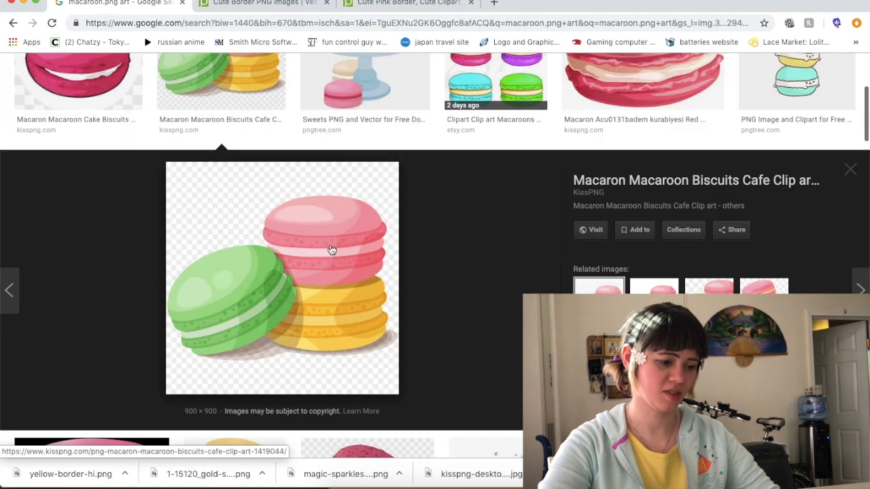
{"action": "right_click", "coordinate": [331, 250]}
{"action": "left_click", "coordinate": [369, 333]}
{"action": "key", "text": "Return"}
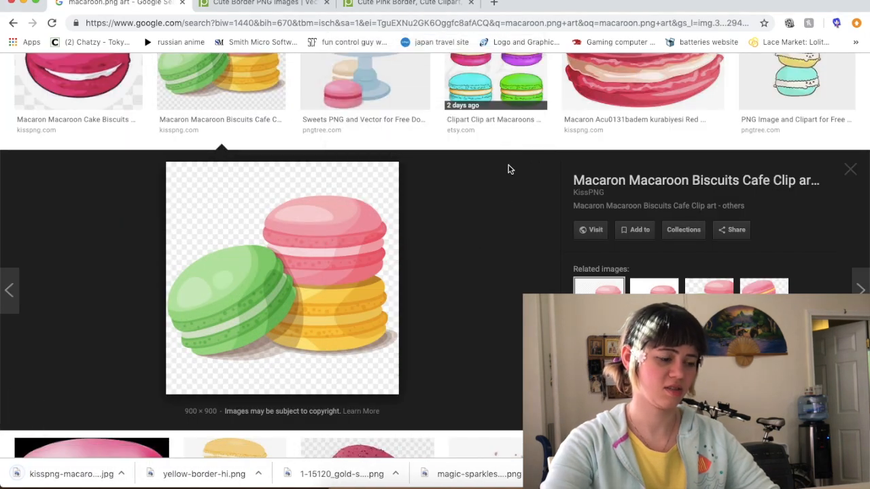
Search Google Images for "cupcake.png art" and save the pngtree cupcake with pink and white swirled frosting as download.jpeg.
{"action": "scroll", "coordinate": [510, 169], "scroll_direction": "up", "scroll_amount": 5}
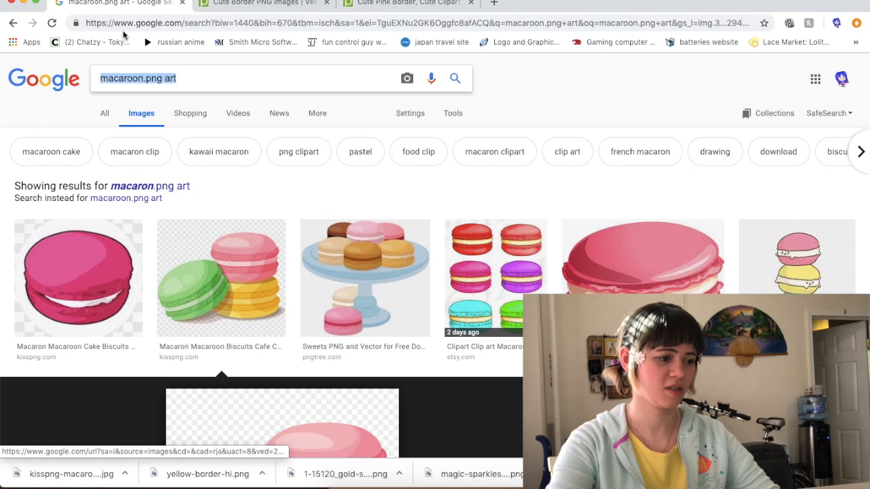
{"action": "type", "text": "cupcake.png art"}
{"action": "key", "text": "Return"}
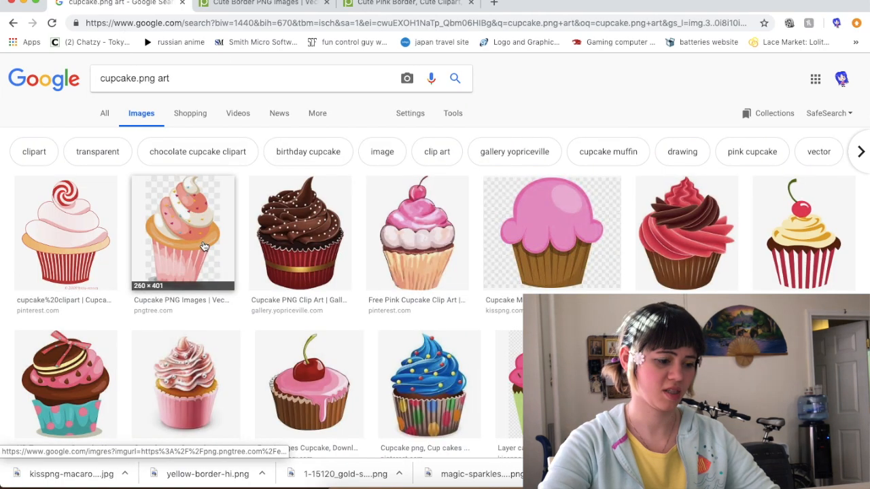
{"action": "left_click", "coordinate": [204, 246]}
{"action": "right_click", "coordinate": [279, 259]}
{"action": "left_click", "coordinate": [364, 344]}
{"action": "key", "text": "Return"}
Replace the cupcake query with a search for "free kawaii" images.
{"action": "scroll", "coordinate": [340, 292], "scroll_direction": "up", "scroll_amount": 4}
{"action": "left_click_drag", "start_coordinate": [172, 79], "coordinate": [150, 59]}
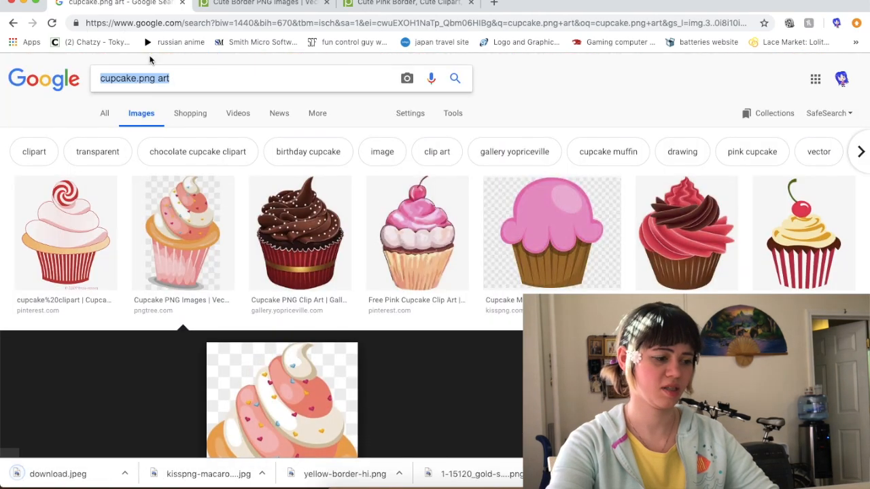
{"action": "type", "text": "free t"}
{"action": "key", "text": "BackSpace"}
{"action": "type", "text": "kawaii"}
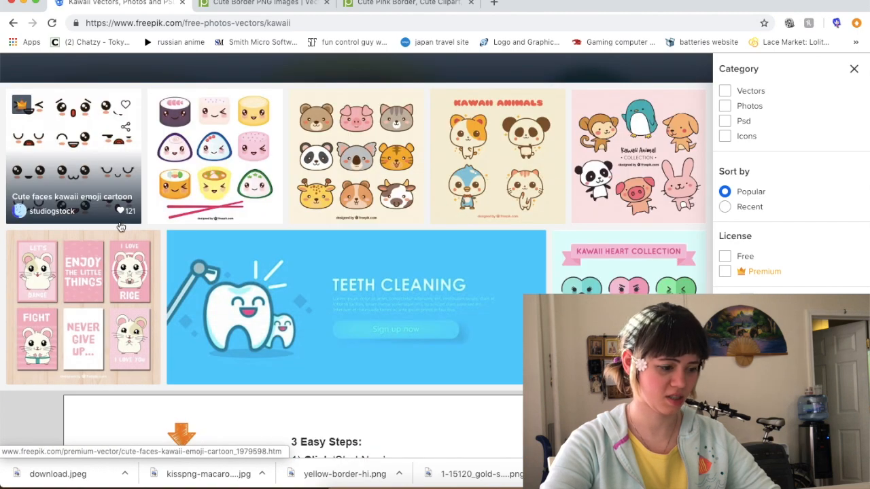
Browse Freepik's kawaii graphics and filter them by the Free license.
{"action": "scroll", "coordinate": [213, 298], "scroll_direction": "down", "scroll_amount": 1}
{"action": "scroll", "coordinate": [213, 297], "scroll_direction": "down", "scroll_amount": 5}
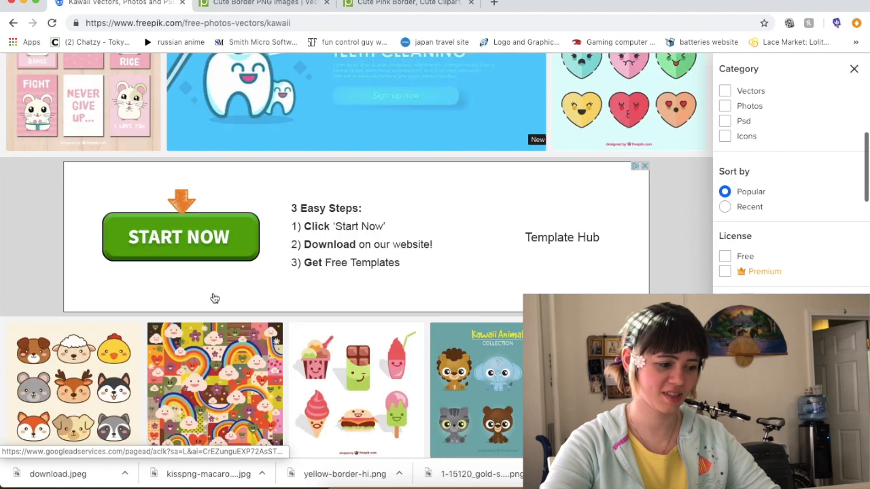
{"action": "scroll", "coordinate": [213, 298], "scroll_direction": "up", "scroll_amount": 10}
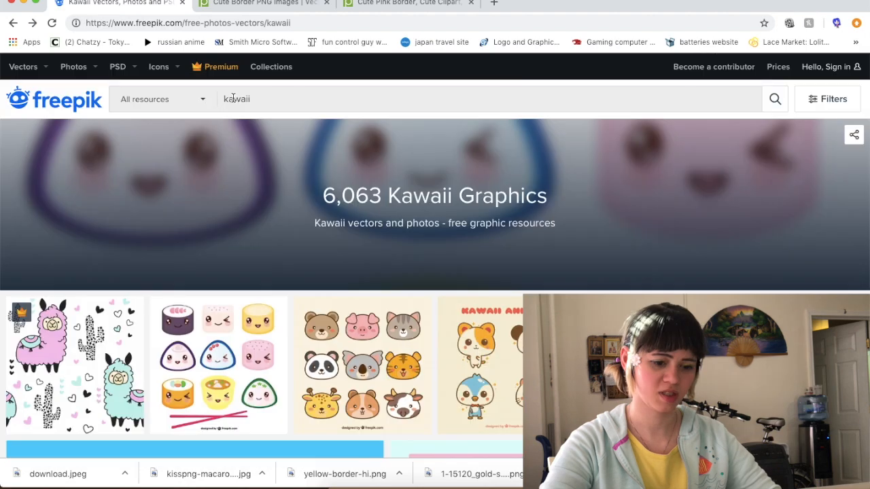
{"action": "left_click", "coordinate": [827, 102]}
{"action": "left_click", "coordinate": [724, 252]}
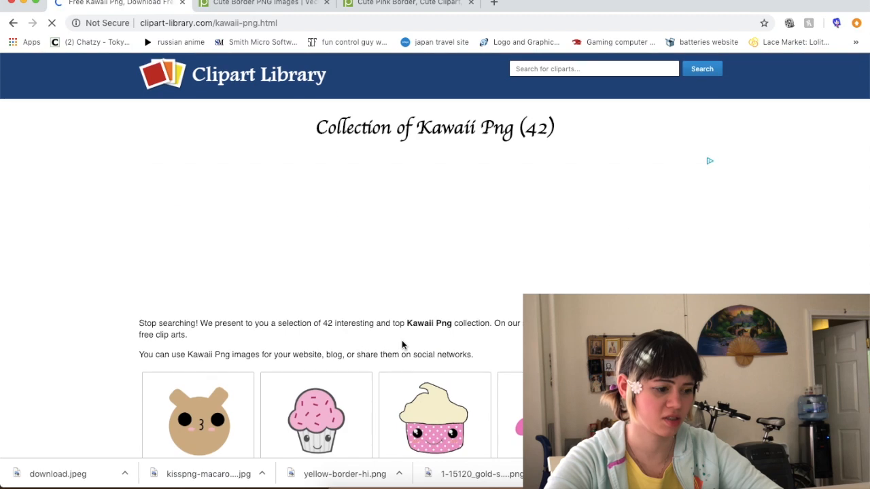
Download the smiling pudding image 8c65p9gdi.png from Clipart Library's Kawaii Png collection.
{"action": "scroll", "coordinate": [402, 345], "scroll_direction": "down", "scroll_amount": 2}
{"action": "scroll", "coordinate": [402, 344], "scroll_direction": "down", "scroll_amount": 4}
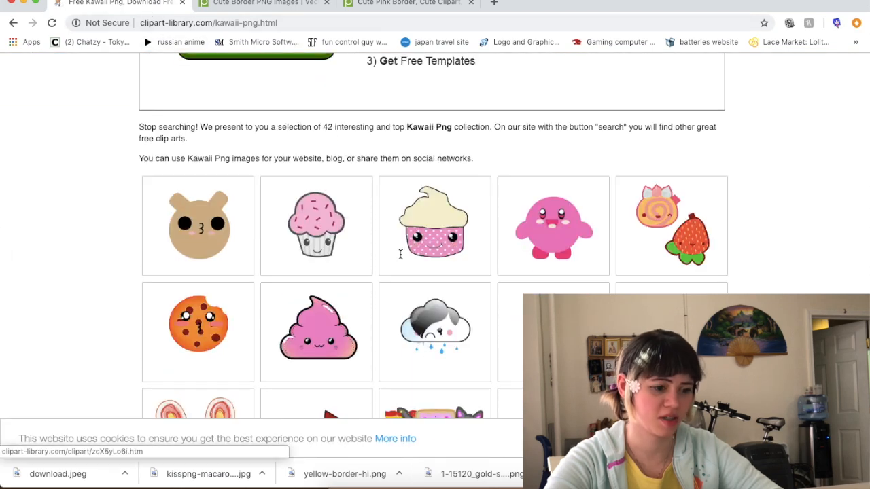
{"action": "scroll", "coordinate": [453, 285], "scroll_direction": "down", "scroll_amount": 10}
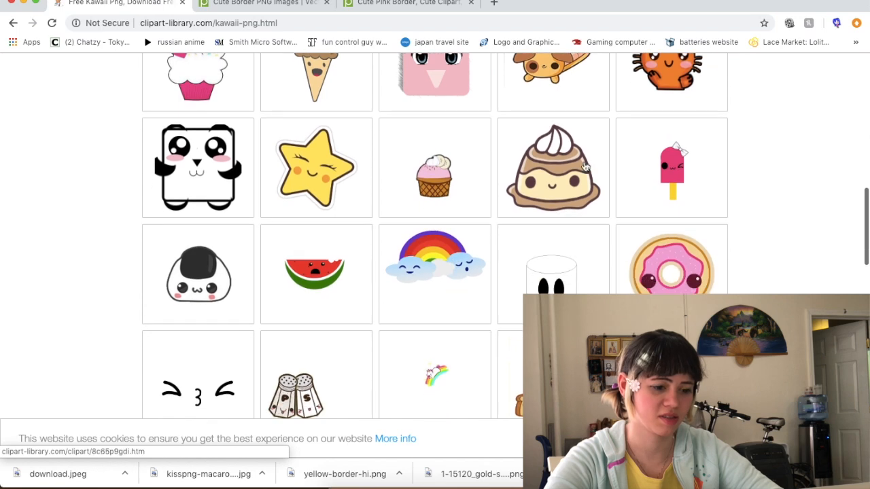
{"action": "left_click", "coordinate": [548, 167]}
{"action": "left_click", "coordinate": [613, 291]}
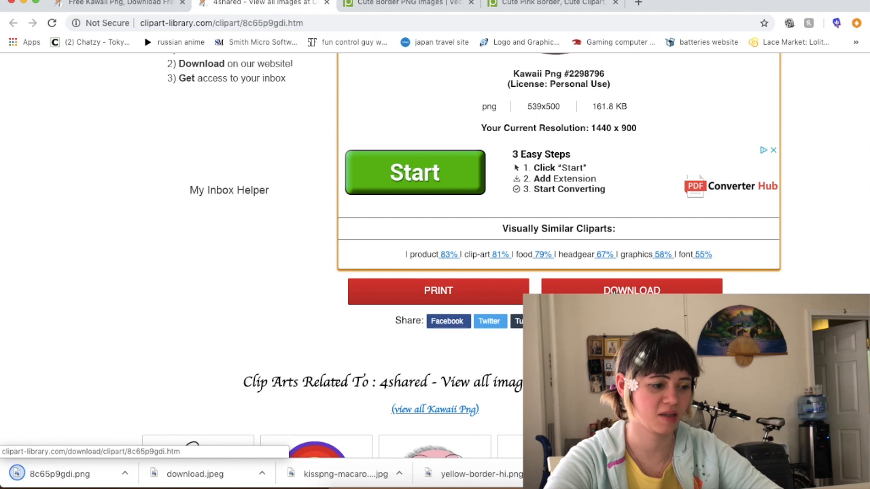
{"action": "scroll", "coordinate": [614, 291], "scroll_direction": "up", "scroll_amount": 6}
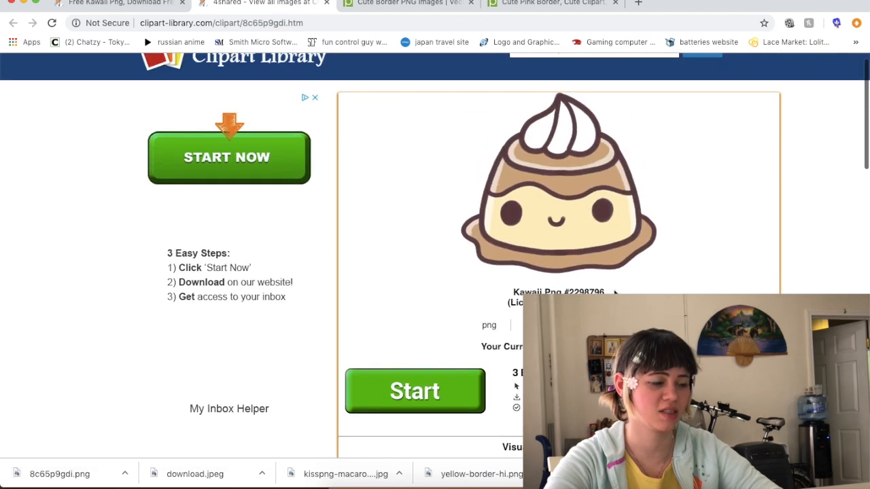
{"action": "scroll", "coordinate": [614, 290], "scroll_direction": "up", "scroll_amount": 1}
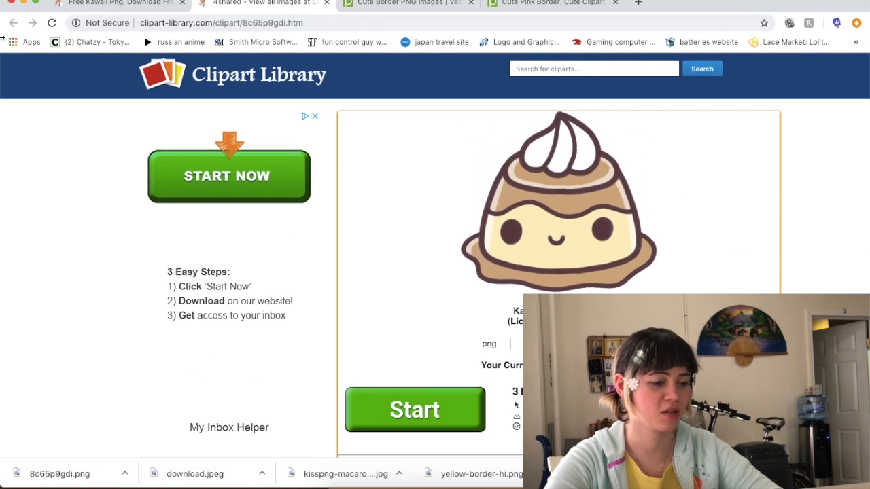
Return to the Kawaii Png collection and download the rainbow-haired girl image BTgrp9yyc.png.
{"action": "left_click", "coordinate": [123, 4]}
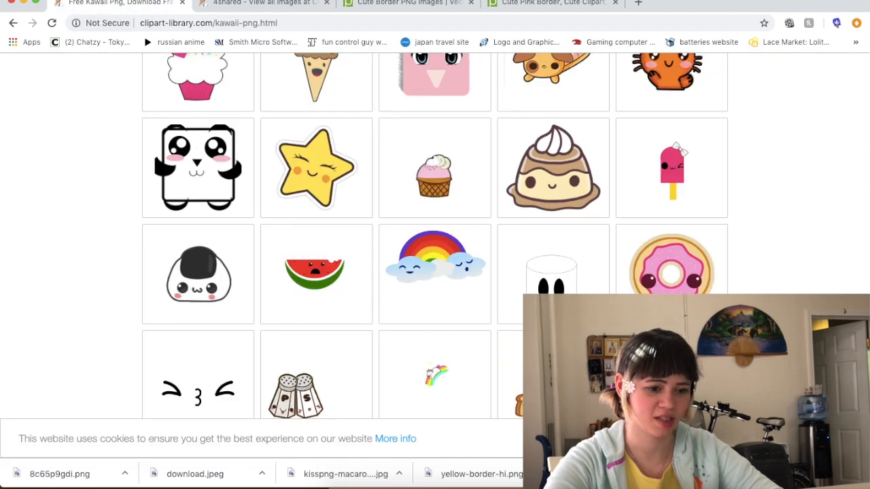
{"action": "scroll", "coordinate": [438, 281], "scroll_direction": "down", "scroll_amount": 6}
{"action": "left_click", "coordinate": [663, 277]}
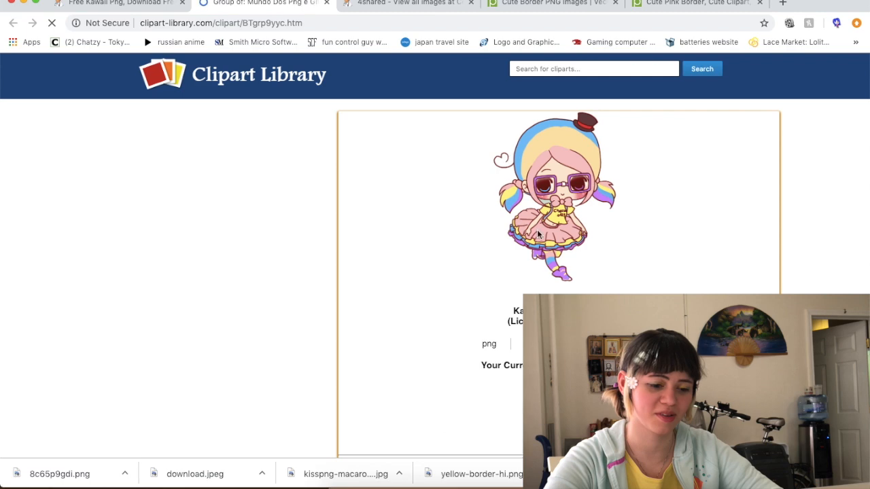
{"action": "scroll", "coordinate": [435, 203], "scroll_direction": "down", "scroll_amount": 3}
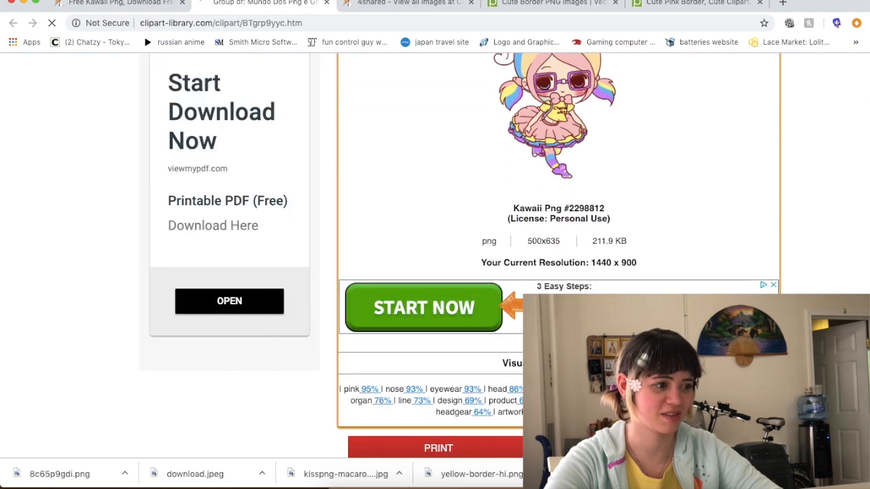
Go back to the Kawaii Png collection and download the pink hot chocolate mug image 8TGbe4G9c.png.
{"action": "left_click", "coordinate": [66, 3]}
{"action": "left_click", "coordinate": [218, 369]}
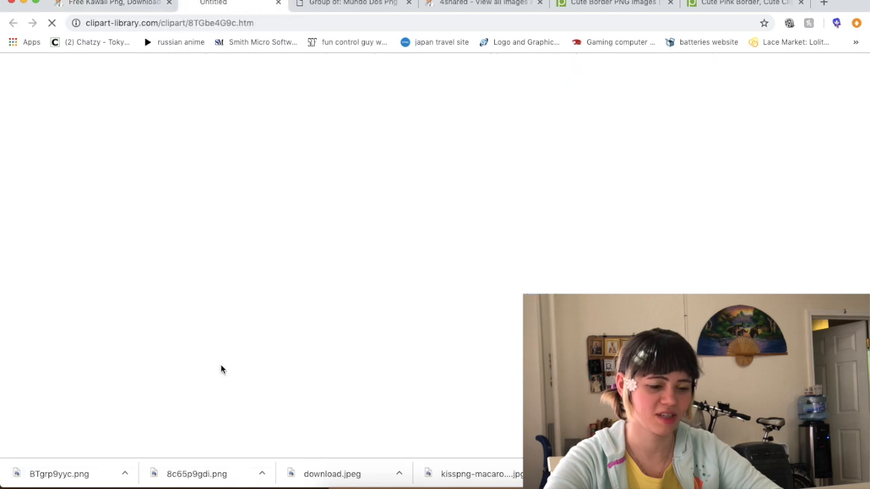
{"action": "scroll", "coordinate": [435, 272], "scroll_direction": "down", "scroll_amount": 5}
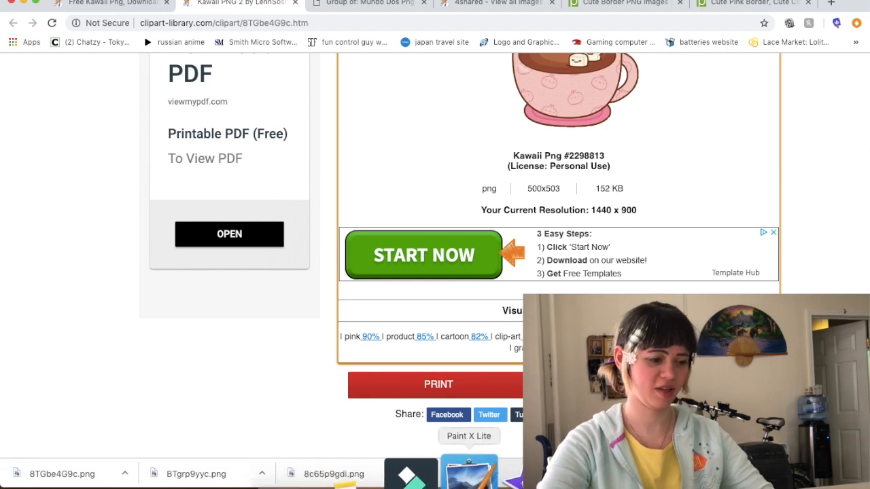
Switch to Paint X Lite and look through the images in Finder's Downloads folder.
{"action": "left_click", "coordinate": [478, 474]}
{"action": "left_click", "coordinate": [326, 475]}
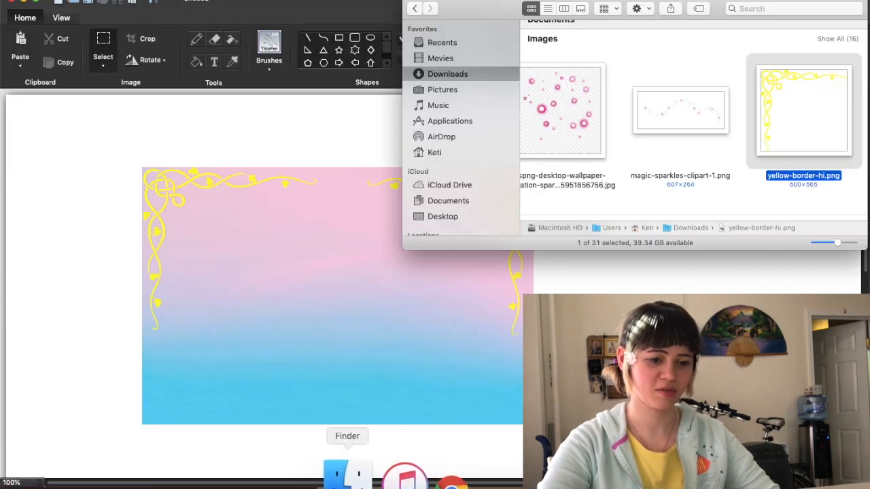
{"action": "scroll", "coordinate": [660, 172], "scroll_direction": "right", "scroll_amount": 4}
{"action": "left_click", "coordinate": [462, 59]}
{"action": "left_click", "coordinate": [473, 75]}
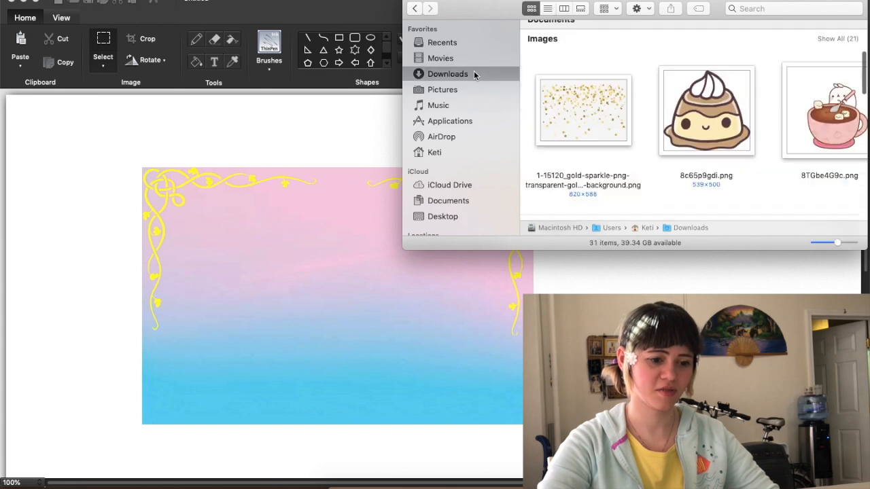
{"action": "scroll", "coordinate": [653, 129], "scroll_direction": "right", "scroll_amount": 5}
{"action": "scroll", "coordinate": [652, 128], "scroll_direction": "left", "scroll_amount": 3}
Try a downloaded image with a checkered background on the canvas, then delete it.
{"action": "mouse_move", "coordinate": [593, 122]}
{"action": "left_mouse_down"}
{"action": "mouse_move", "coordinate": [388, 340]}
{"action": "mouse_move", "coordinate": [364, 347]}
{"action": "left_mouse_up"}
{"action": "left_click", "coordinate": [326, 310]}
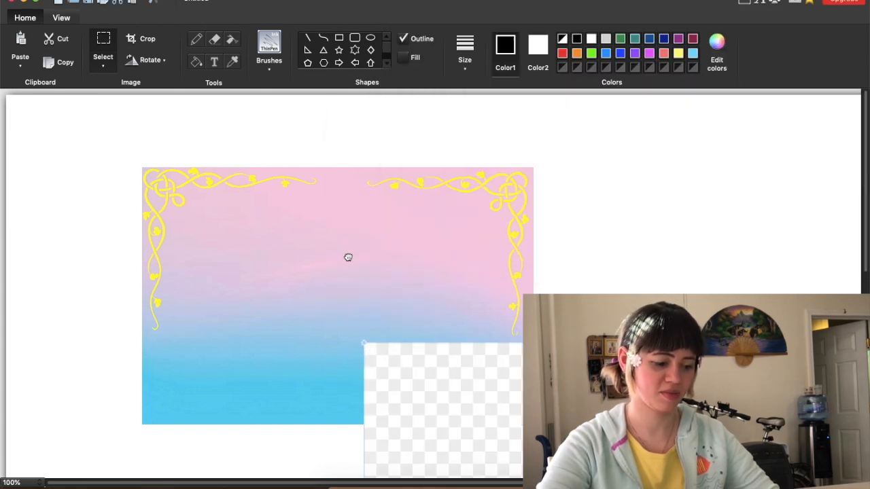
{"action": "key", "text": "Delete"}
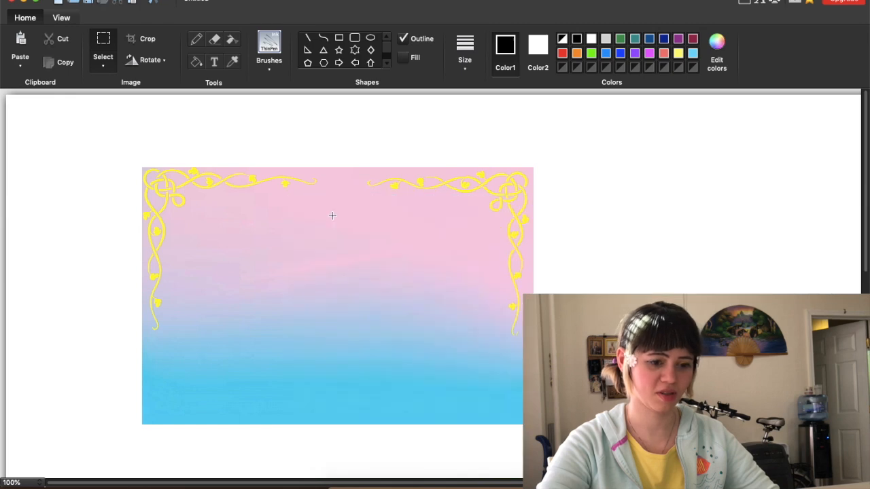
Try the cupcake image download.jpeg from Downloads on the gradient, then delete it.
{"action": "left_click", "coordinate": [338, 465]}
{"action": "scroll", "coordinate": [653, 146], "scroll_direction": "left", "scroll_amount": 3}
{"action": "scroll", "coordinate": [655, 146], "scroll_direction": "left", "scroll_amount": 10}
{"action": "scroll", "coordinate": [655, 146], "scroll_direction": "right", "scroll_amount": 5}
{"action": "mouse_move", "coordinate": [660, 145]}
{"action": "left_mouse_down"}
{"action": "mouse_move", "coordinate": [227, 310]}
{"action": "mouse_move", "coordinate": [246, 287]}
{"action": "left_mouse_up"}
{"action": "left_click", "coordinate": [227, 307]}
{"action": "key", "text": "Delete"}
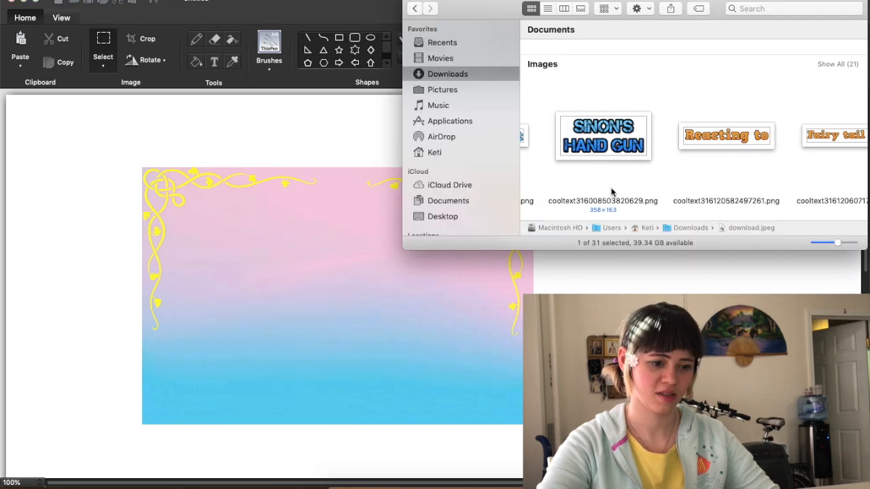
Place the mug image 8TGbe4G9c.png from Downloads on the canvas and shrink it into the gradient's lower-right corner.
{"action": "scroll", "coordinate": [612, 193], "scroll_direction": "left", "scroll_amount": 10}
{"action": "left_click", "coordinate": [612, 154]}
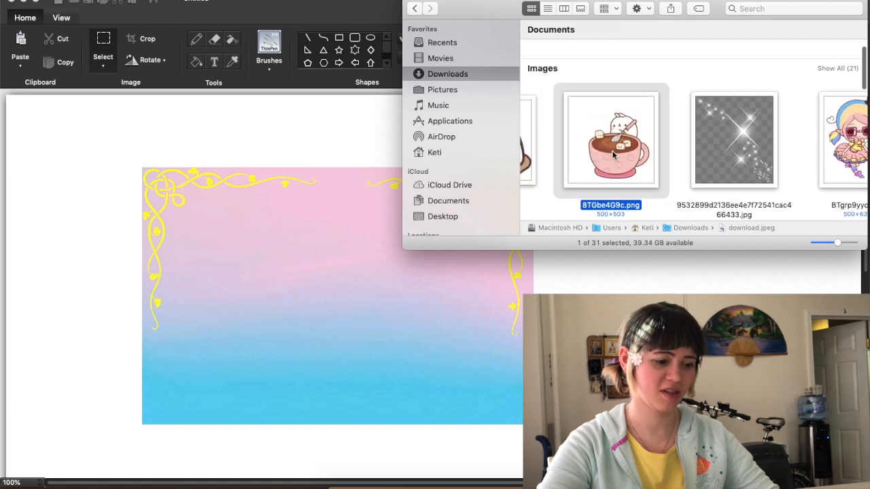
{"action": "left_click_drag", "start_coordinate": [611, 155], "coordinate": [299, 280]}
{"action": "left_click_drag", "start_coordinate": [440, 417], "coordinate": [282, 169]}
{"action": "left_click_drag", "start_coordinate": [250, 143], "coordinate": [403, 291]}
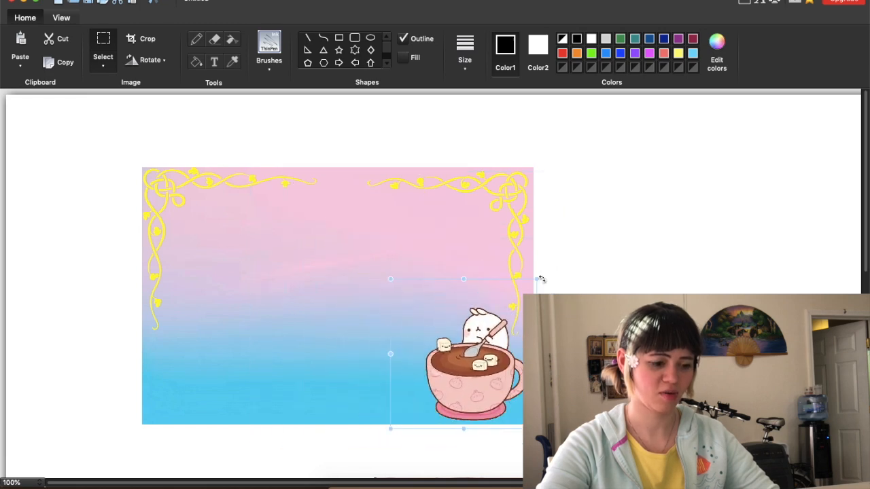
{"action": "left_click_drag", "start_coordinate": [538, 279], "coordinate": [520, 299]}
{"action": "left_click_drag", "start_coordinate": [444, 395], "coordinate": [464, 394]}
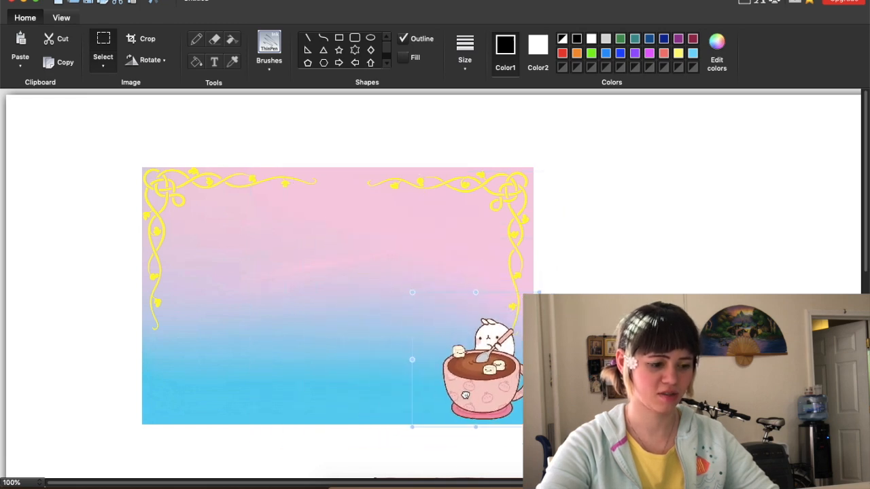
{"action": "left_click_drag", "start_coordinate": [411, 293], "coordinate": [404, 289]}
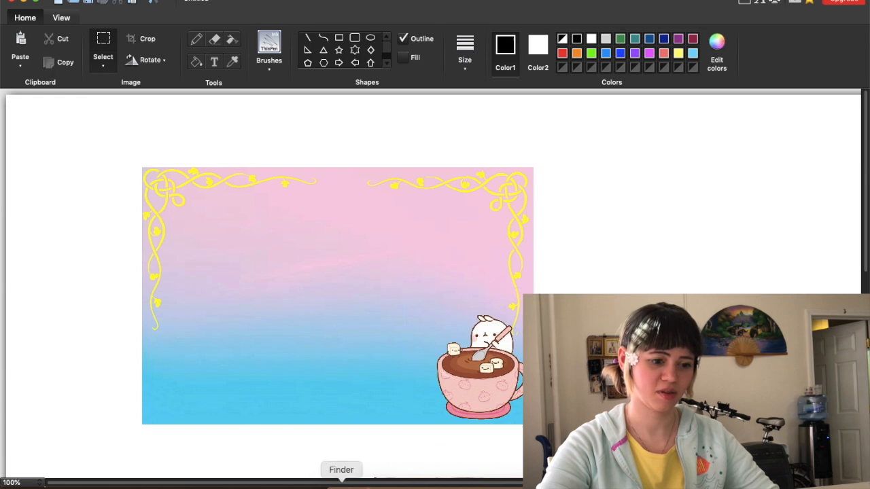
Place the pudding image 8c65p9gdi.png from Downloads on the canvas and shrink it into the gradient's lower-left corner.
{"action": "left_click", "coordinate": [344, 472]}
{"action": "left_click_drag", "start_coordinate": [654, 151], "coordinate": [189, 371]}
{"action": "left_click_drag", "start_coordinate": [351, 435], "coordinate": [250, 194]}
{"action": "left_click_drag", "start_coordinate": [87, 129], "coordinate": [292, 325]}
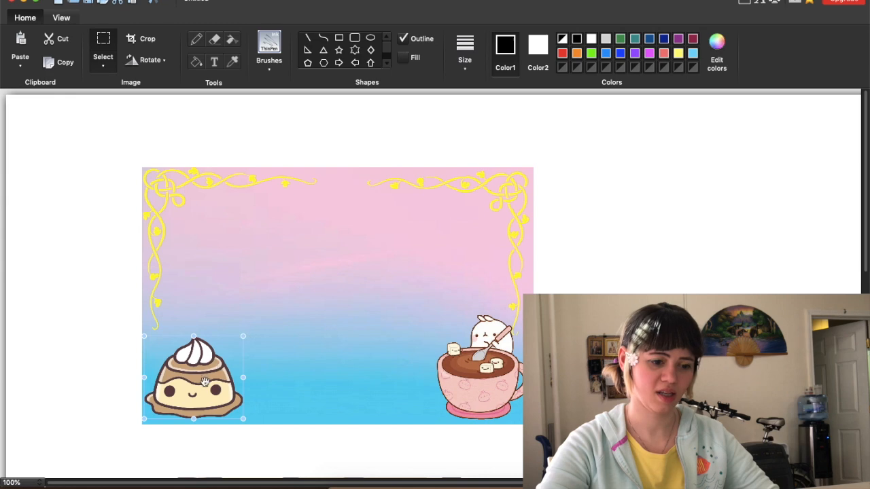
Try the chibi girl image BTgrp9yyc.png in front of the pudding, then remove both images from the canvas.
{"action": "left_click", "coordinate": [338, 478]}
{"action": "scroll", "coordinate": [654, 104], "scroll_direction": "right", "scroll_amount": 5}
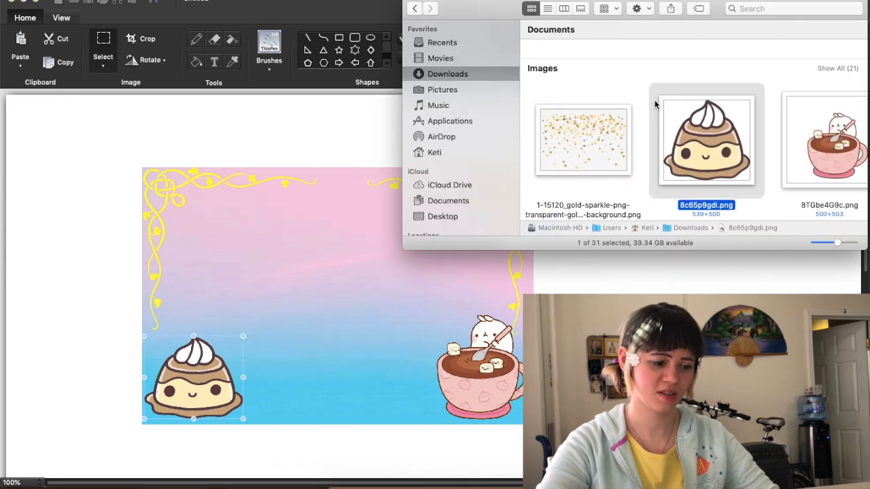
{"action": "mouse_move", "coordinate": [722, 139]}
{"action": "left_mouse_down"}
{"action": "mouse_move", "coordinate": [589, 145]}
{"action": "mouse_move", "coordinate": [269, 296]}
{"action": "left_mouse_up"}
{"action": "mouse_move", "coordinate": [333, 236]}
{"action": "left_mouse_down"}
{"action": "mouse_move", "coordinate": [297, 274]}
{"action": "mouse_move", "coordinate": [328, 247]}
{"action": "left_mouse_up"}
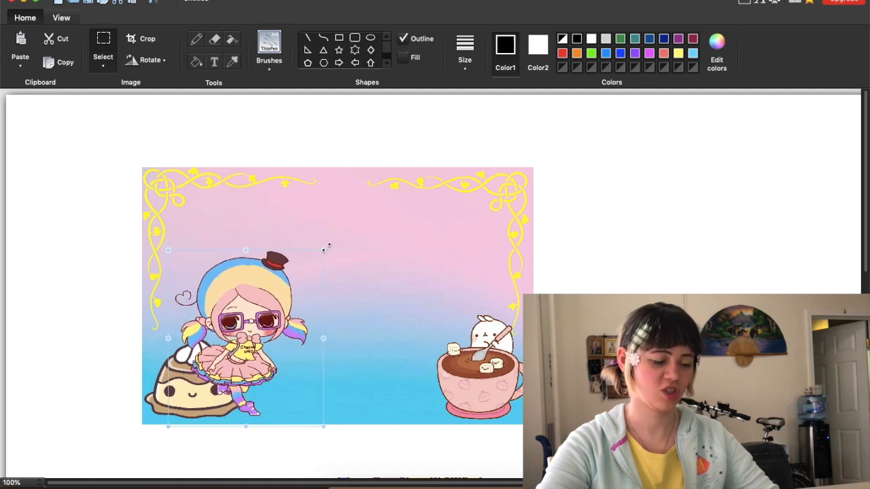
{"action": "left_click_drag", "start_coordinate": [286, 273], "coordinate": [252, 277]}
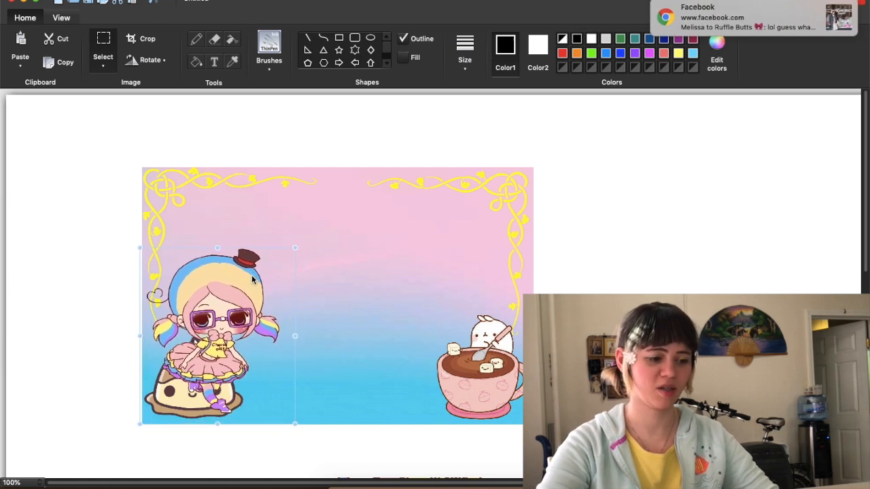
{"action": "mouse_move", "coordinate": [259, 262]}
{"action": "left_mouse_down"}
{"action": "mouse_move", "coordinate": [243, 280]}
{"action": "mouse_move", "coordinate": [251, 269]}
{"action": "left_mouse_up"}
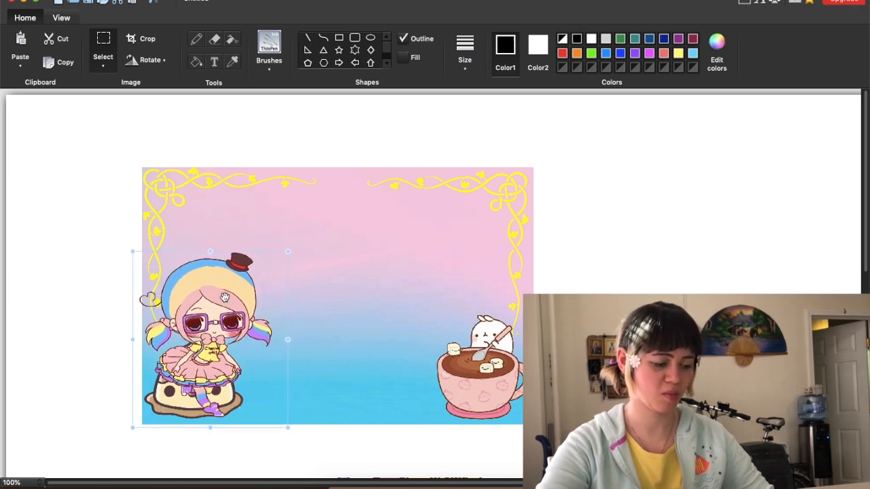
{"action": "key", "text": "Delete"}
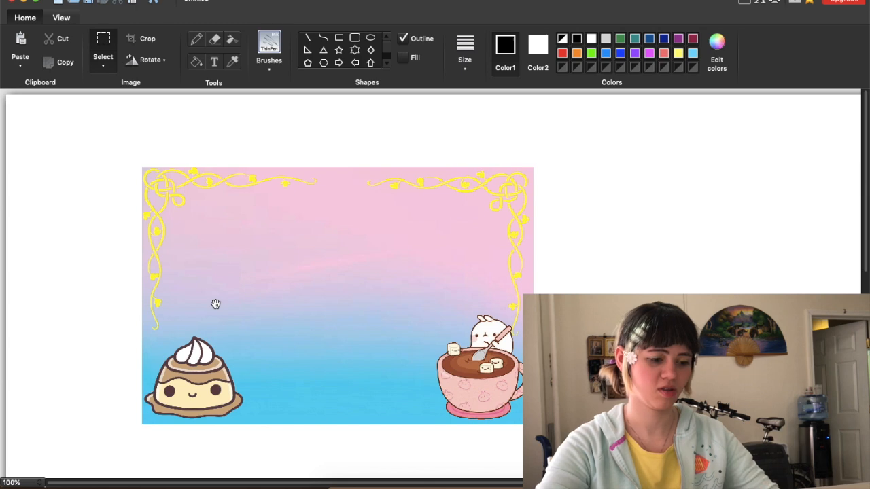
Place the chibi girl image BTgrp9yyc.png in the gradient's lower-left corner and adjust its size and tilt.
{"action": "left_click", "coordinate": [349, 475]}
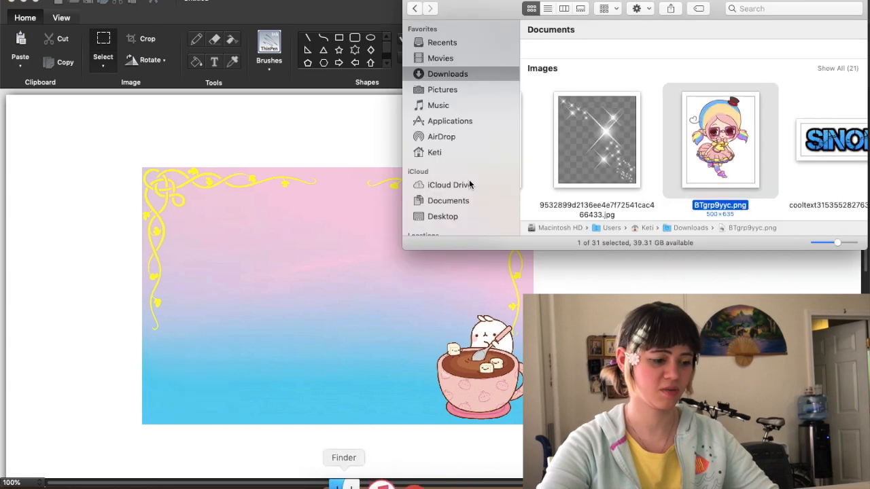
{"action": "mouse_move", "coordinate": [719, 139]}
{"action": "left_mouse_down"}
{"action": "mouse_move", "coordinate": [311, 272]}
{"action": "mouse_move", "coordinate": [237, 268]}
{"action": "mouse_move", "coordinate": [232, 207]}
{"action": "mouse_move", "coordinate": [169, 140]}
{"action": "left_mouse_up"}
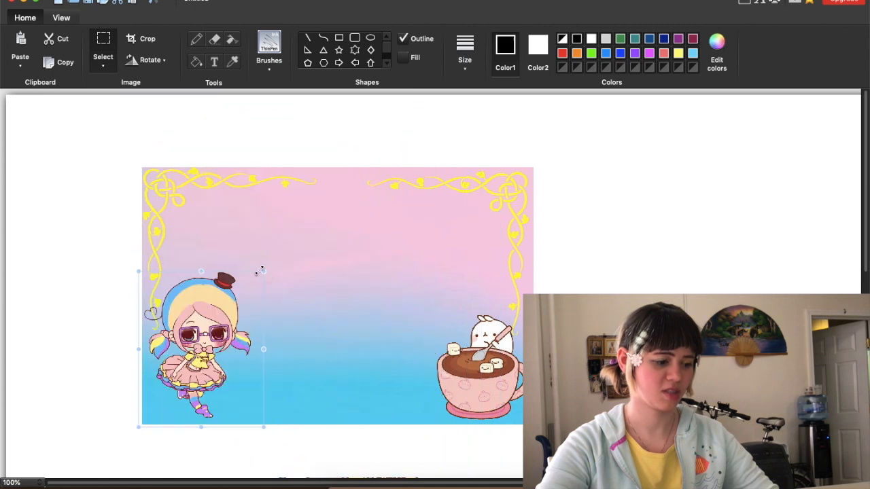
{"action": "left_click_drag", "start_coordinate": [260, 272], "coordinate": [272, 250]}
Place the pudding image 8c65p9gdi.png from Downloads on the canvas, shrink it and position it directly beside the mug.
{"action": "mouse_move", "coordinate": [406, 479]}
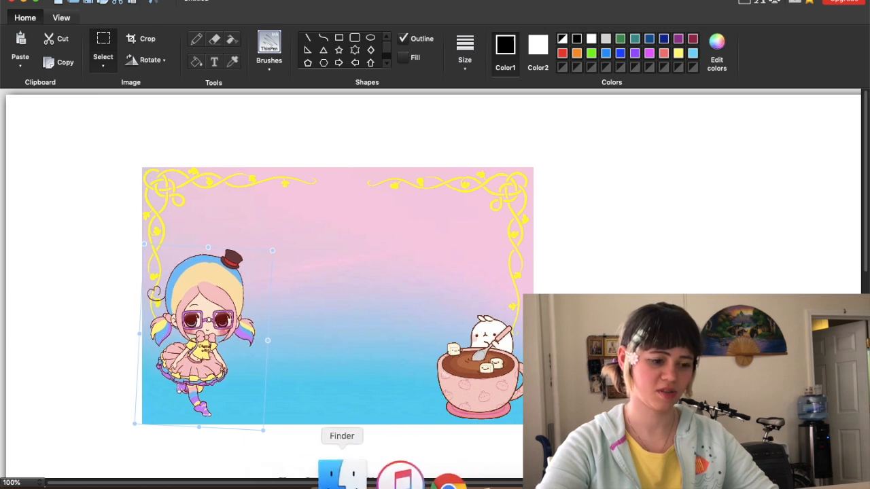
{"action": "left_click", "coordinate": [334, 475]}
{"action": "scroll", "coordinate": [701, 119], "scroll_direction": "right", "scroll_amount": 3}
{"action": "left_click_drag", "start_coordinate": [713, 136], "coordinate": [332, 252]}
{"action": "left_click_drag", "start_coordinate": [416, 306], "coordinate": [201, 165]}
{"action": "left_click_drag", "start_coordinate": [115, 111], "coordinate": [313, 330]}
{"action": "left_click_drag", "start_coordinate": [377, 374], "coordinate": [260, 385]}
{"action": "left_click_drag", "start_coordinate": [324, 346], "coordinate": [270, 367]}
{"action": "left_click_drag", "start_coordinate": [241, 388], "coordinate": [425, 386]}
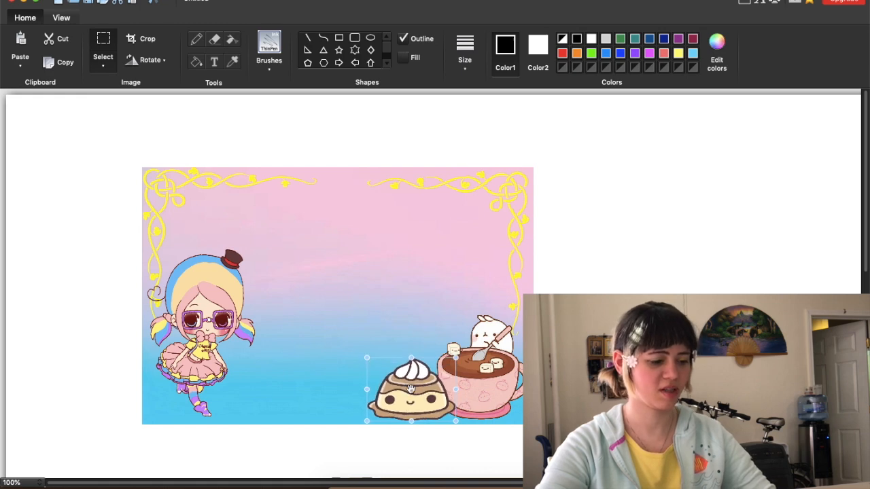
{"action": "mouse_move", "coordinate": [404, 390]}
{"action": "left_mouse_down"}
{"action": "mouse_move", "coordinate": [210, 393]}
{"action": "mouse_move", "coordinate": [408, 396]}
{"action": "left_mouse_up"}
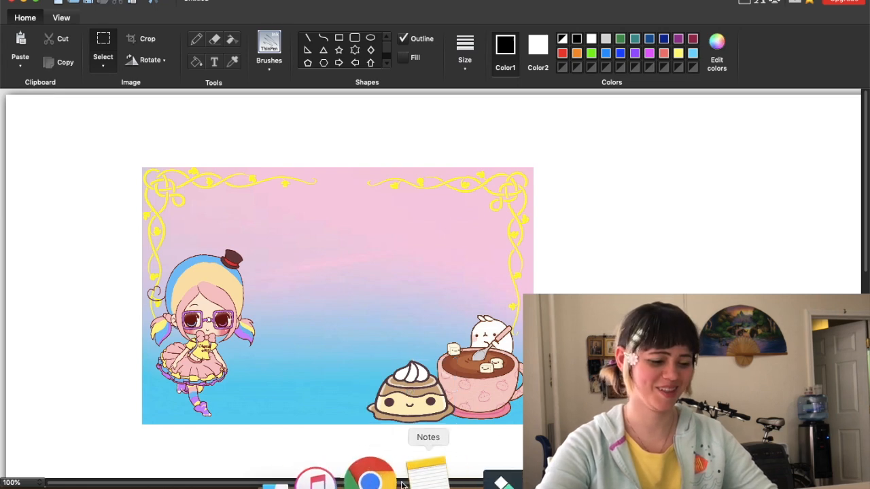
Switch to Chrome and download the unicorn on a rainbow, 8Tzrp9Anc.png, from the Kawaii Png collection.
{"action": "left_click", "coordinate": [389, 480]}
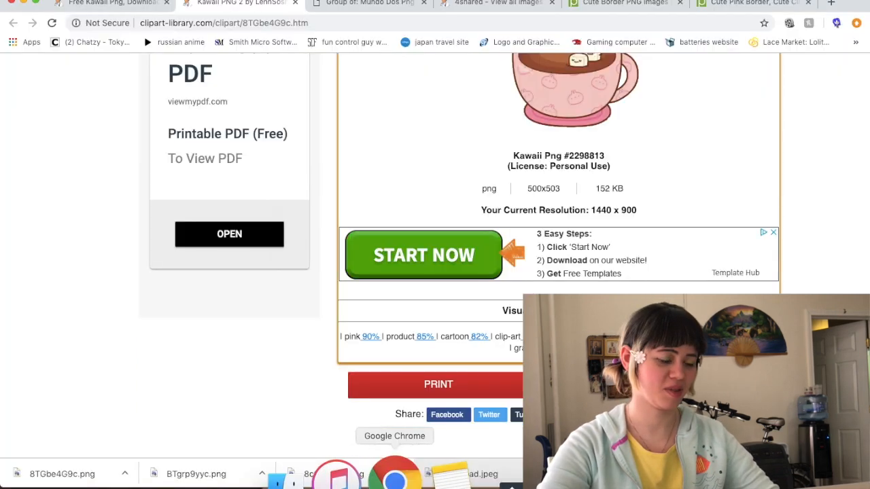
{"action": "left_click", "coordinate": [136, 3]}
{"action": "scroll", "coordinate": [359, 132], "scroll_direction": "up", "scroll_amount": 5}
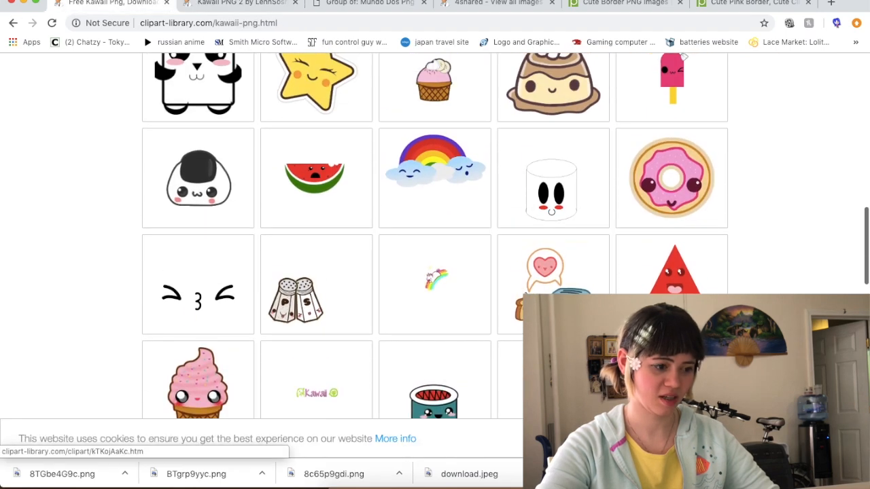
{"action": "scroll", "coordinate": [434, 235], "scroll_direction": "up", "scroll_amount": 1}
{"action": "left_click", "coordinate": [439, 289]}
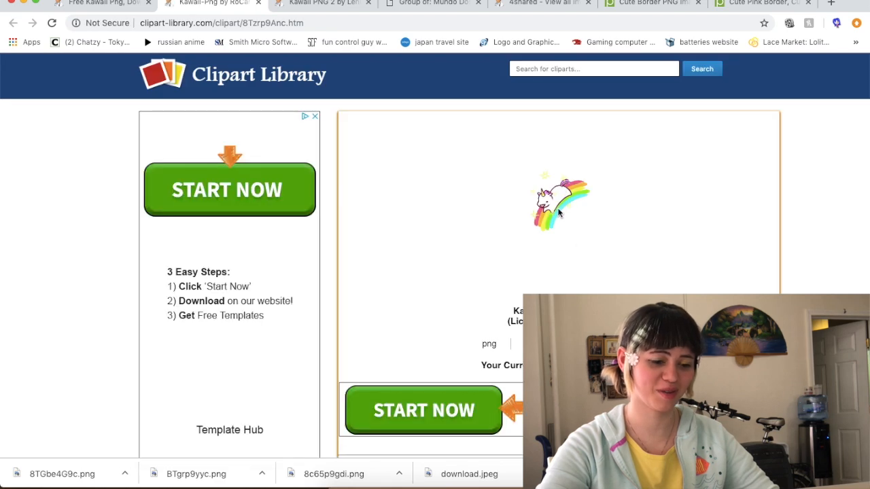
{"action": "scroll", "coordinate": [568, 235], "scroll_direction": "down", "scroll_amount": 5}
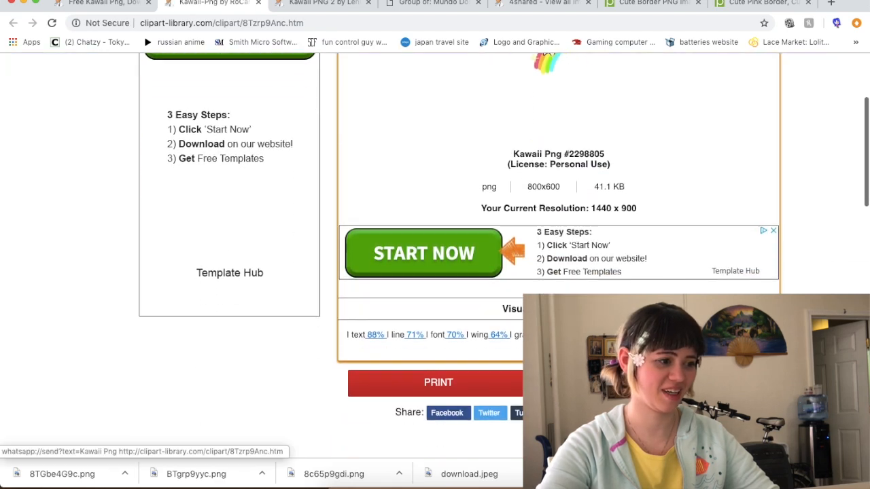
{"action": "left_click", "coordinate": [618, 382]}
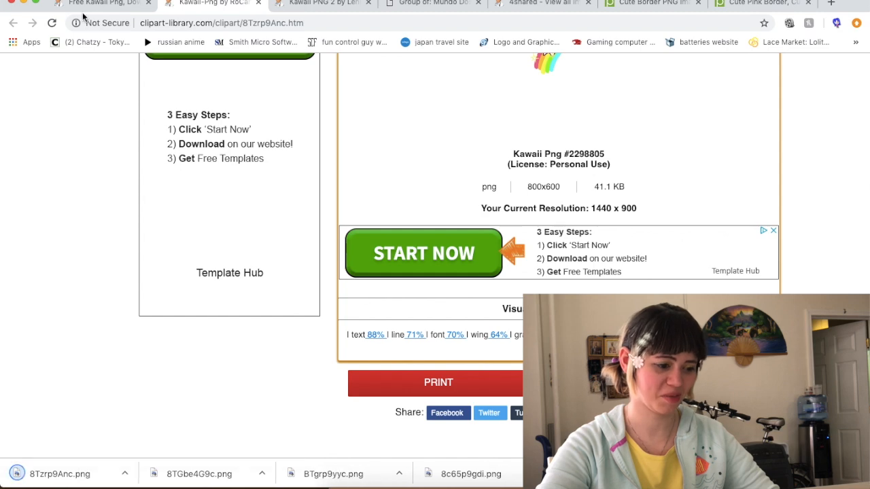
Look through the rest of the Kawaii Png collection for more clip art.
{"action": "left_click", "coordinate": [102, 3]}
{"action": "scroll", "coordinate": [434, 292], "scroll_direction": "down", "scroll_amount": 5}
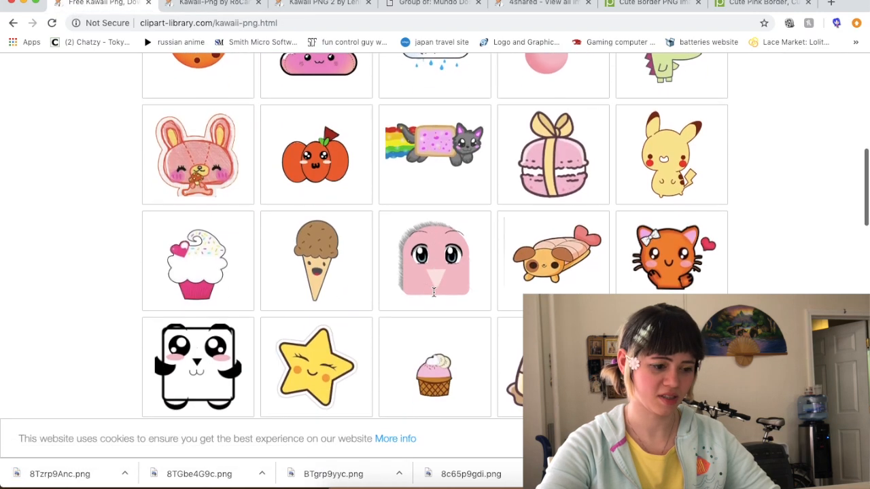
{"action": "scroll", "coordinate": [433, 295], "scroll_direction": "up", "scroll_amount": 10}
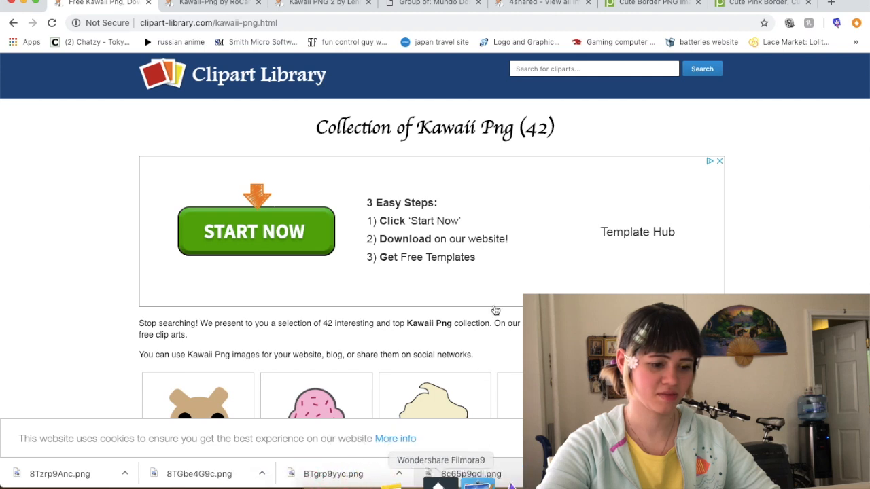
{"action": "scroll", "coordinate": [495, 310], "scroll_direction": "down", "scroll_amount": 4}
{"action": "scroll", "coordinate": [495, 311], "scroll_direction": "down", "scroll_amount": 15}
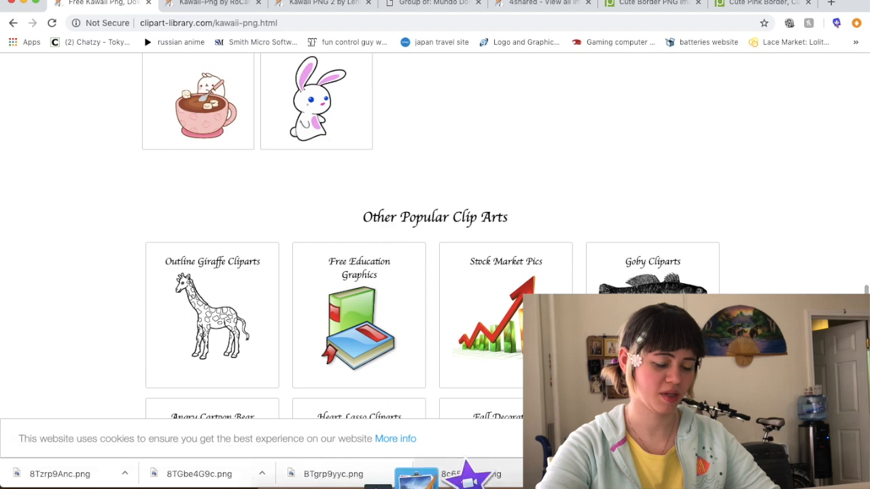
Switch to Paint X Lite and try the unicorn image 8Tzrp9Anc.png resized above the girl, then delete it.
{"action": "scroll", "coordinate": [712, 126], "scroll_direction": "right", "scroll_amount": 3}
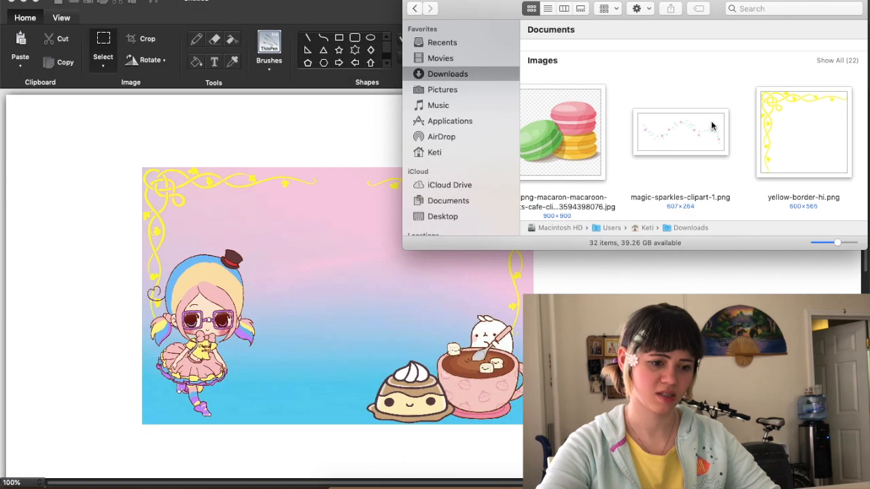
{"action": "scroll", "coordinate": [711, 126], "scroll_direction": "right", "scroll_amount": 3}
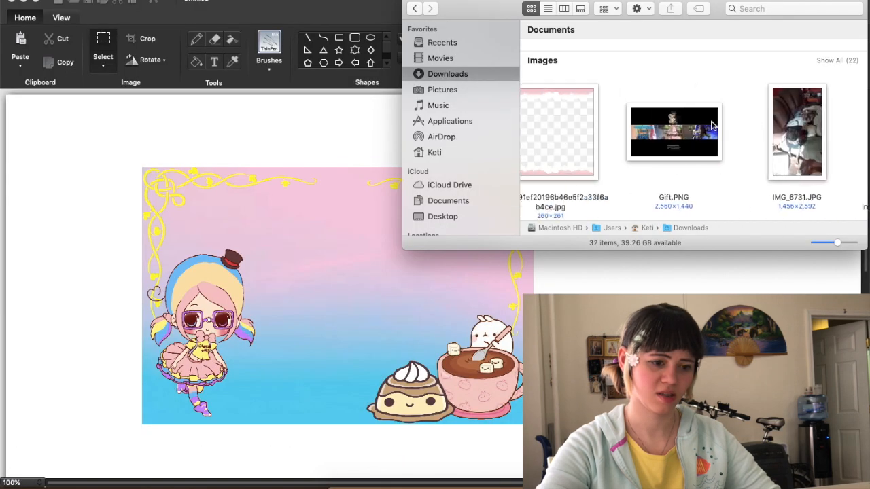
{"action": "scroll", "coordinate": [713, 126], "scroll_direction": "down", "scroll_amount": 2}
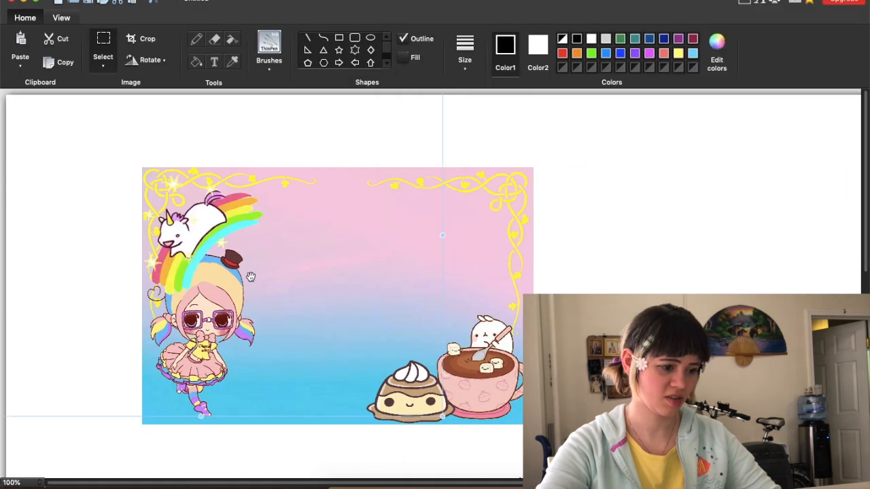
{"action": "left_click_drag", "start_coordinate": [448, 420], "coordinate": [412, 374]}
{"action": "mouse_move", "coordinate": [204, 231]}
{"action": "left_mouse_down"}
{"action": "mouse_move", "coordinate": [224, 229]}
{"action": "mouse_move", "coordinate": [187, 228]}
{"action": "left_mouse_up"}
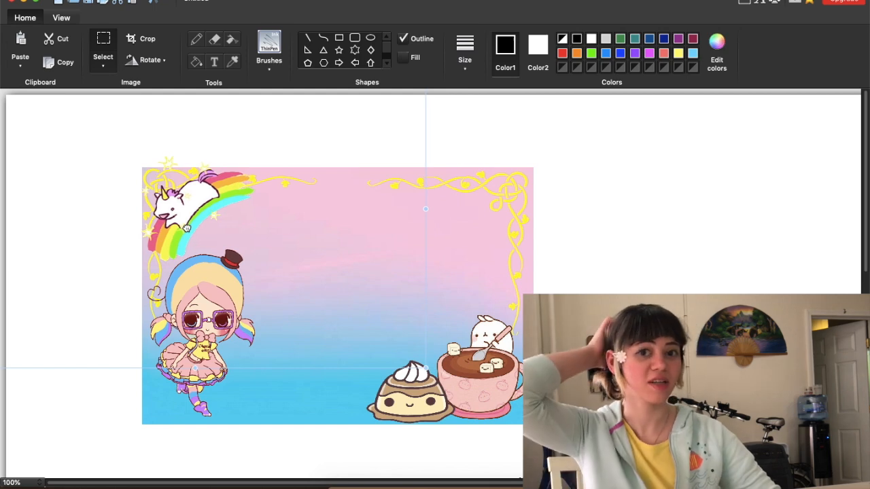
{"action": "left_click_drag", "start_coordinate": [187, 229], "coordinate": [206, 227]}
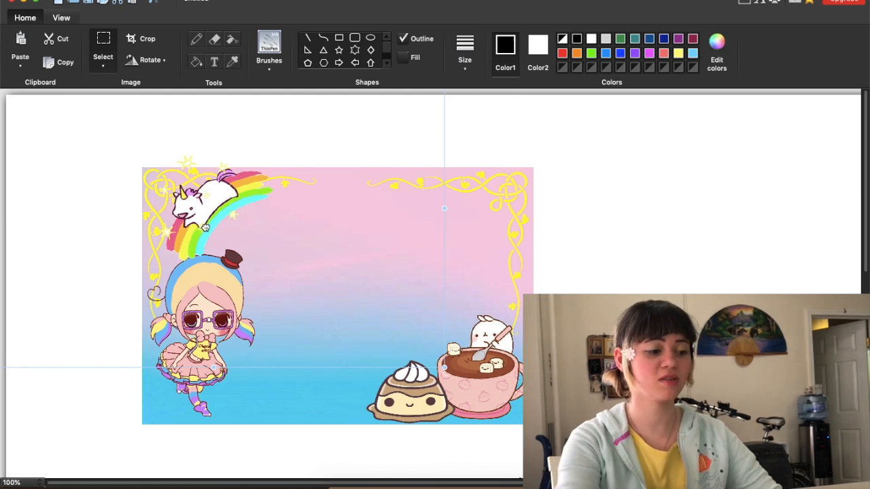
{"action": "left_click_drag", "start_coordinate": [204, 227], "coordinate": [201, 228]}
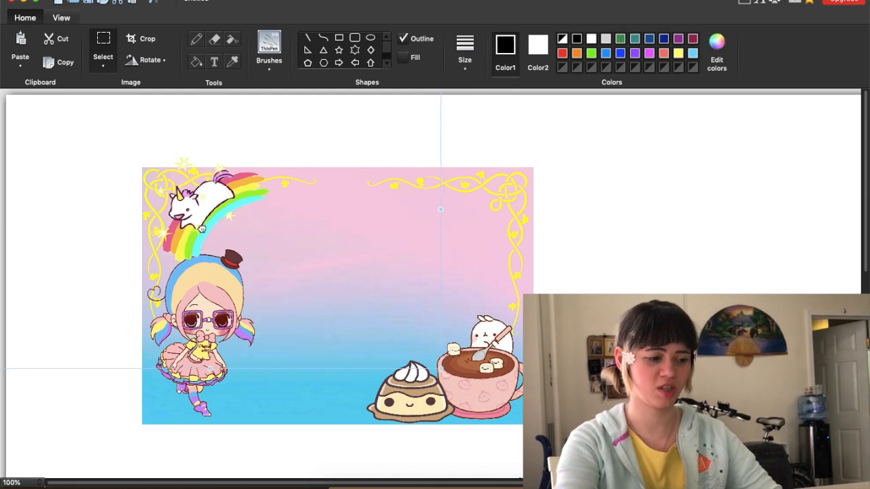
{"action": "left_click_drag", "start_coordinate": [201, 229], "coordinate": [206, 221]}
{"action": "key", "text": "Delete"}
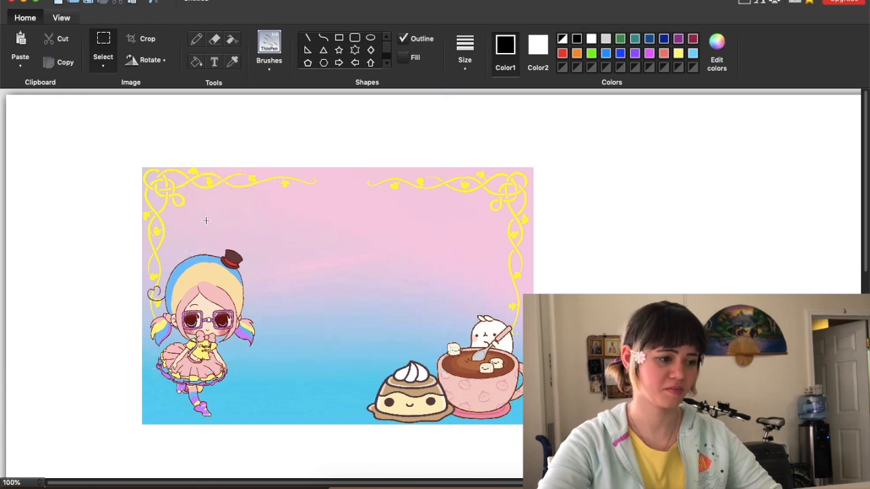
Switch to Chrome, search Google for "flip image" and open the Flip PNG Horizontally page from Online PNG Tools.
{"action": "left_click", "coordinate": [380, 472]}
{"action": "left_click", "coordinate": [214, 3]}
{"action": "left_click", "coordinate": [251, 23]}
{"action": "type", "text": "go"}
{"action": "key", "text": "Return"}
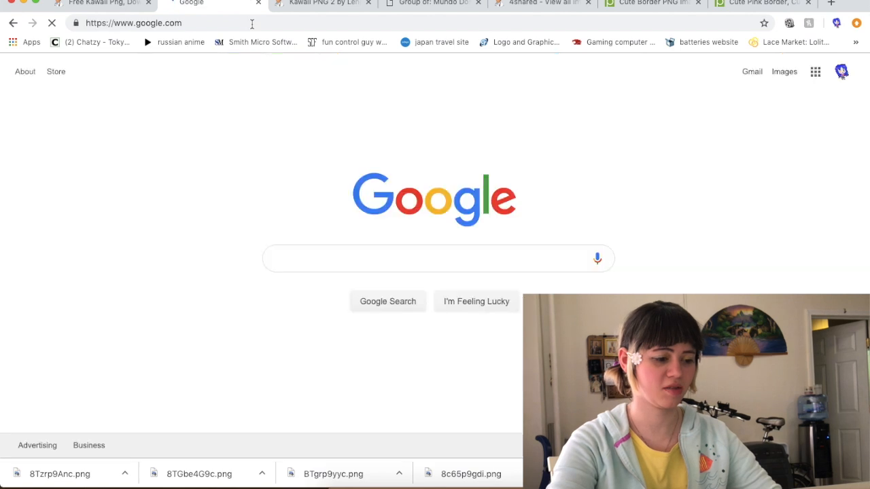
{"action": "type", "text": "f"}
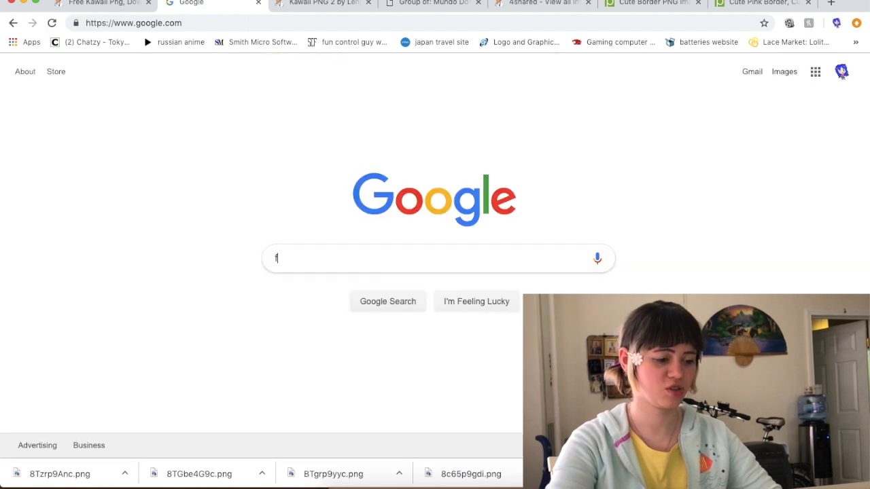
{"action": "type", "text": "lip image"}
{"action": "key", "text": "Return"}
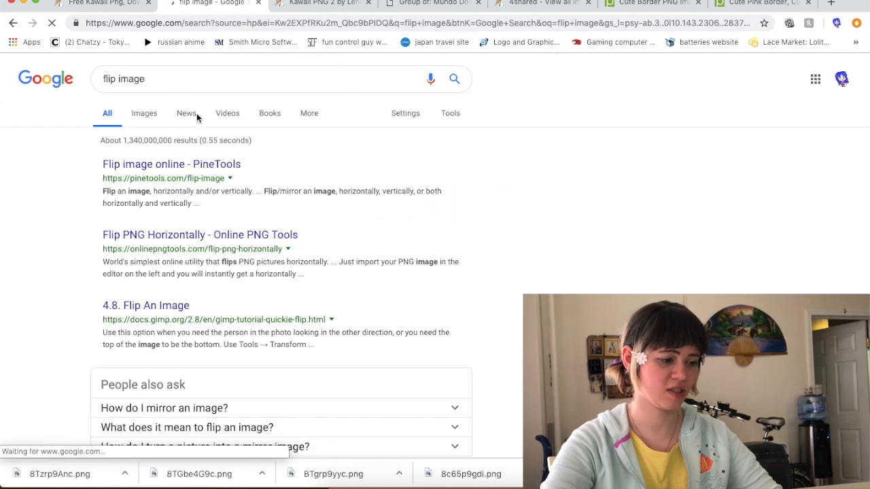
{"action": "left_click", "coordinate": [217, 165]}
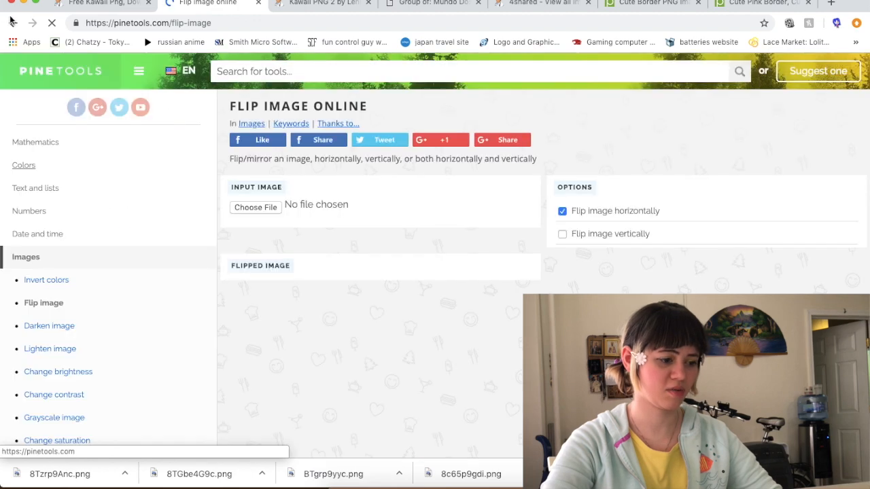
{"action": "left_click", "coordinate": [13, 23]}
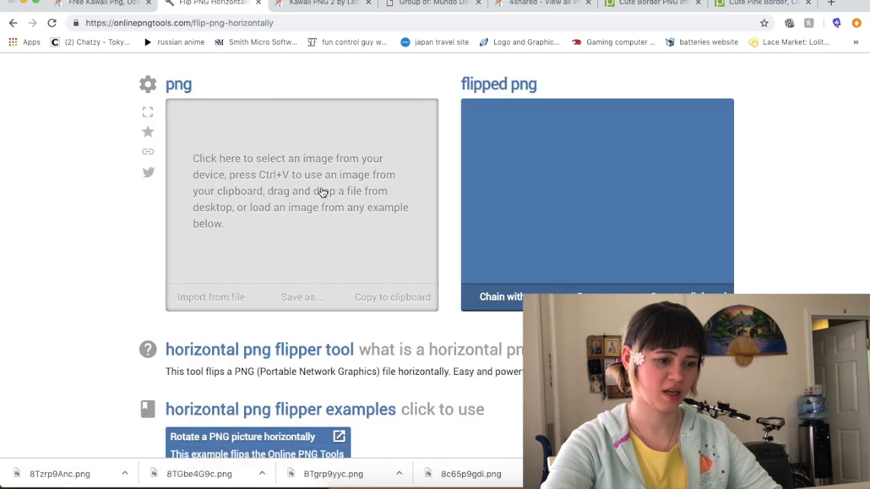
Load 8Tzrp9Anc.png from the Downloads folder into the horizontal PNG flipper.
{"action": "left_click", "coordinate": [323, 192]}
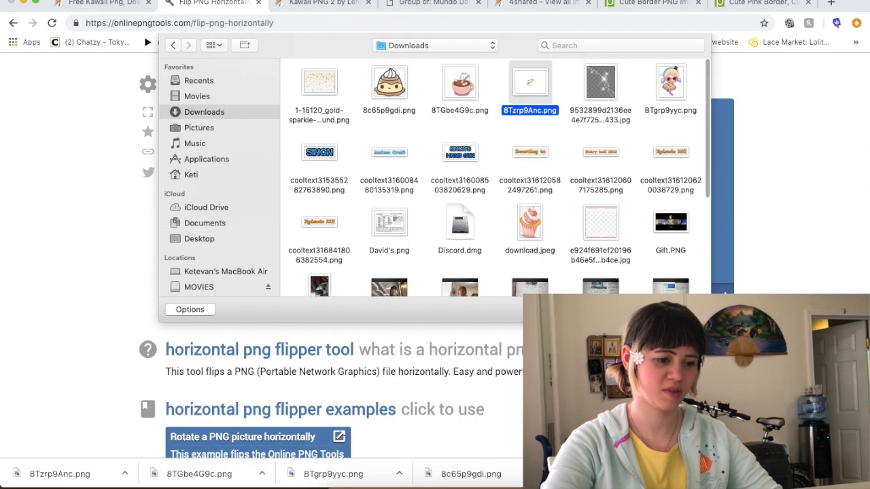
{"action": "key", "text": "Return"}
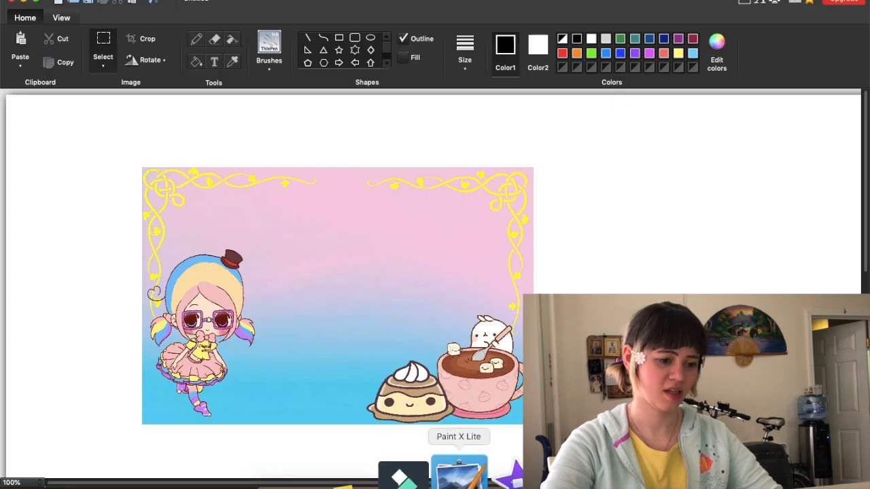
Switch to Paint X Lite and try the flipped unicorn image, scaled down, above the girl.
{"action": "scroll", "coordinate": [639, 145], "scroll_direction": "right", "scroll_amount": 10}
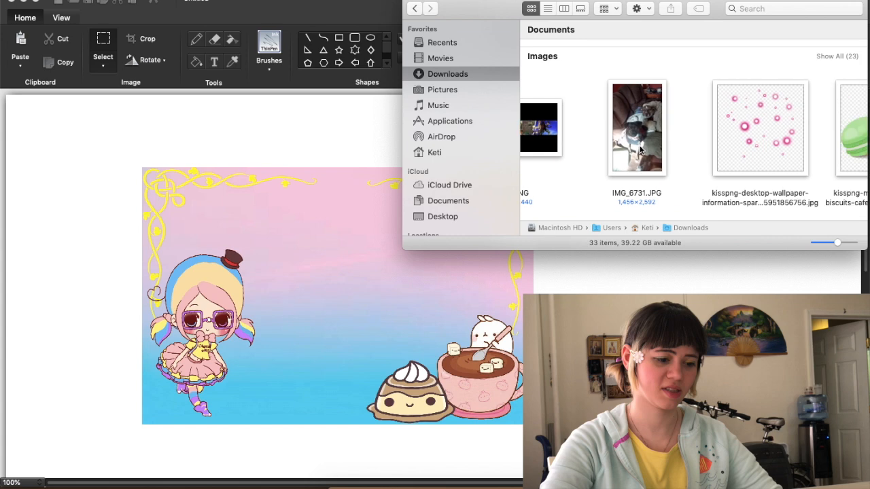
{"action": "left_click", "coordinate": [629, 159]}
{"action": "mouse_move", "coordinate": [629, 158]}
{"action": "left_mouse_down"}
{"action": "mouse_move", "coordinate": [388, 271]}
{"action": "mouse_move", "coordinate": [351, 262]}
{"action": "left_mouse_up"}
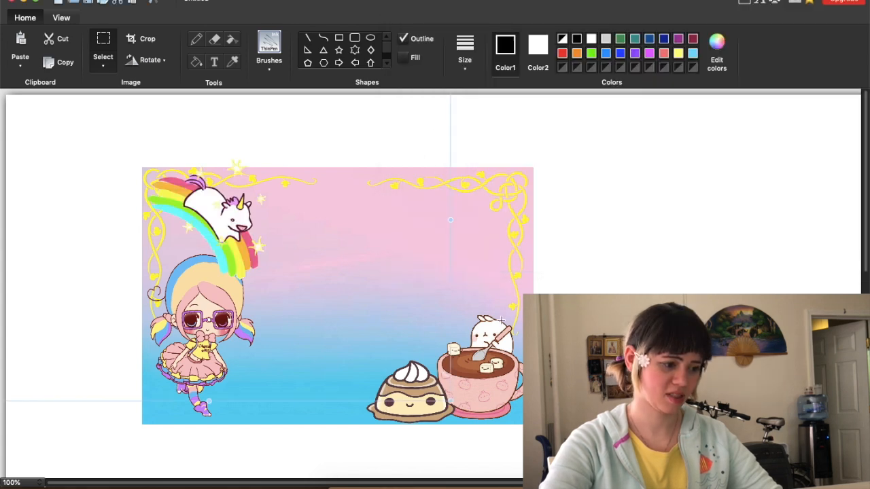
{"action": "left_click_drag", "start_coordinate": [452, 403], "coordinate": [333, 311]}
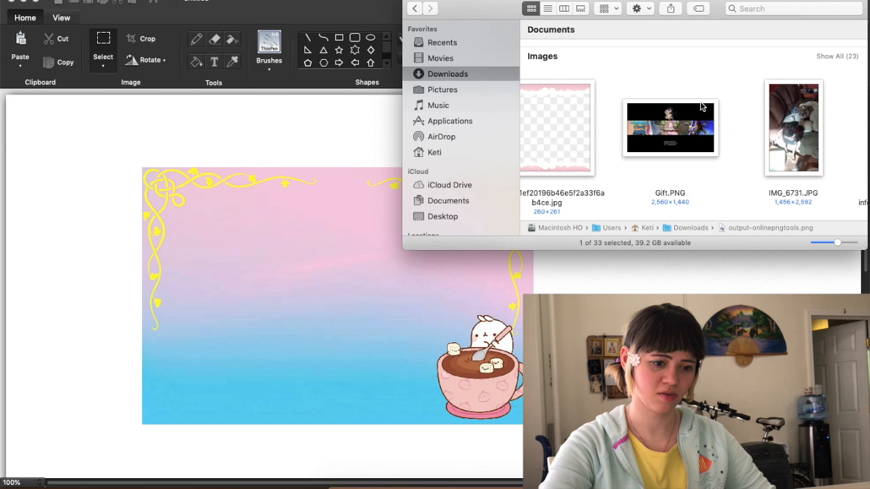
Insert the pudding image 8c65p9gdi.png, shrink it and place it directly left of the cocoa cup.
{"action": "scroll", "coordinate": [700, 107], "scroll_direction": "right", "scroll_amount": 10}
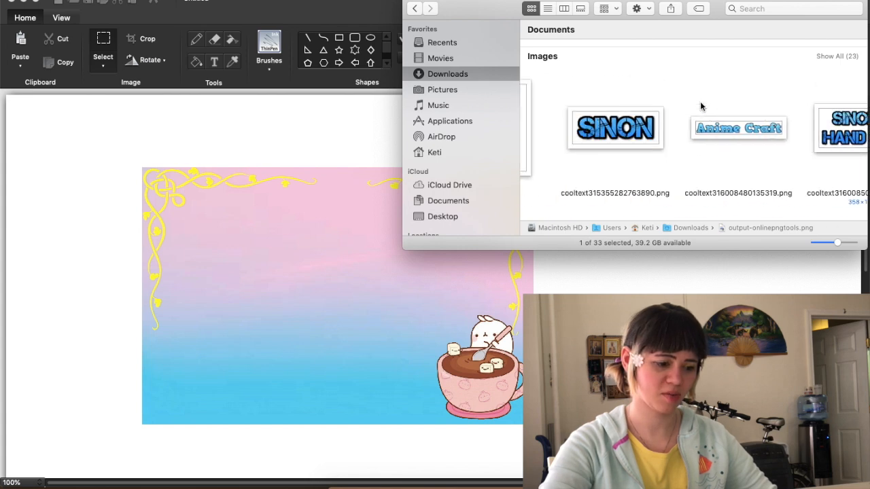
{"action": "left_click_drag", "start_coordinate": [701, 105], "coordinate": [361, 286]}
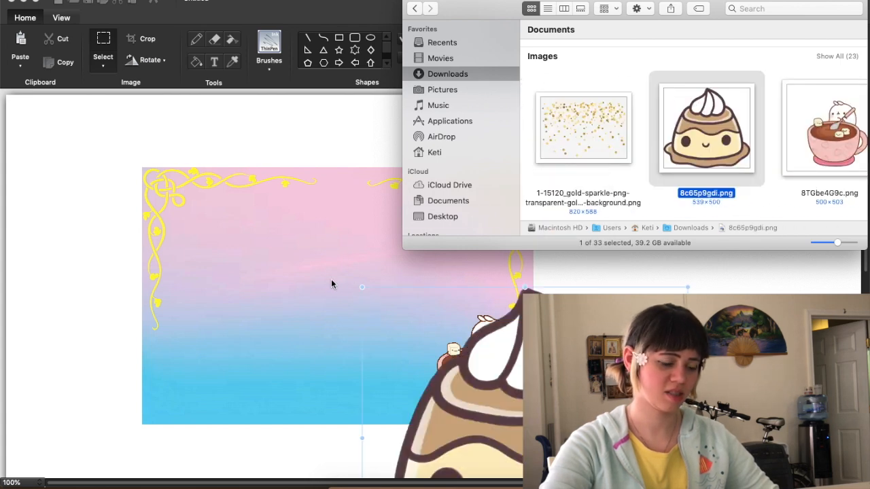
{"action": "left_click_drag", "start_coordinate": [501, 357], "coordinate": [259, 154]}
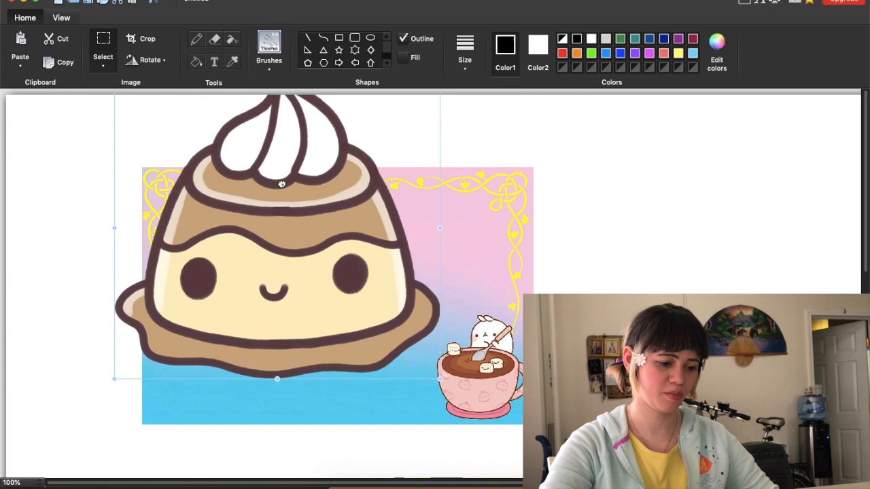
{"action": "left_click_drag", "start_coordinate": [282, 184], "coordinate": [355, 231]}
{"action": "left_click_drag", "start_coordinate": [187, 126], "coordinate": [431, 361]}
{"action": "left_click_drag", "start_coordinate": [481, 404], "coordinate": [431, 402]}
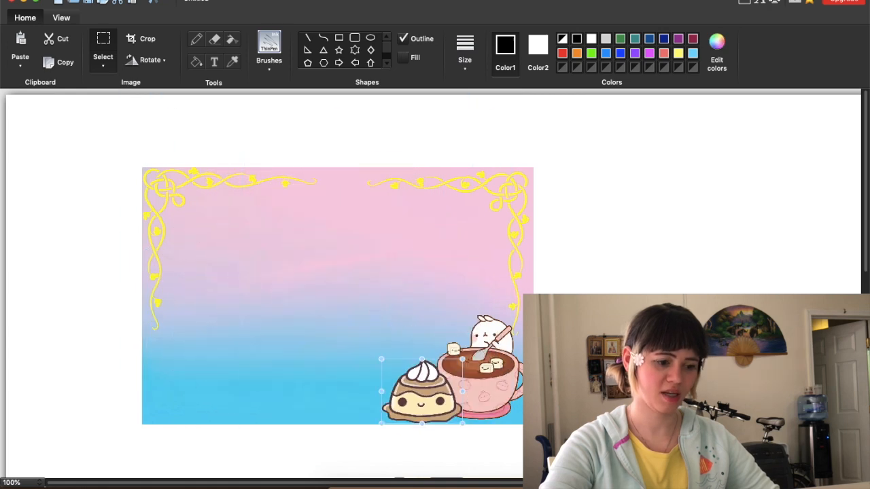
{"action": "left_click", "coordinate": [435, 452]}
Try the flipped unicorn output-onlinepngtools.png, scaled down, over the vine border's upper-left corner.
{"action": "left_click", "coordinate": [377, 479]}
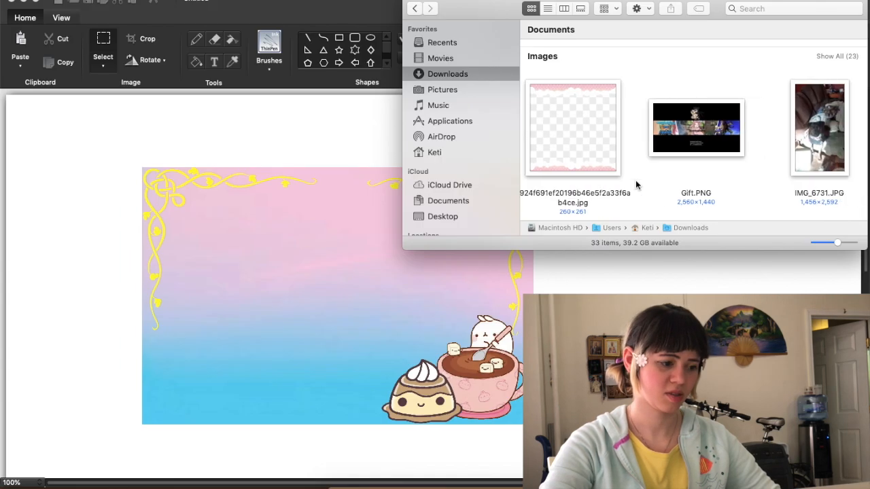
{"action": "scroll", "coordinate": [636, 184], "scroll_direction": "right", "scroll_amount": 10}
{"action": "left_click_drag", "start_coordinate": [678, 125], "coordinate": [504, 112]}
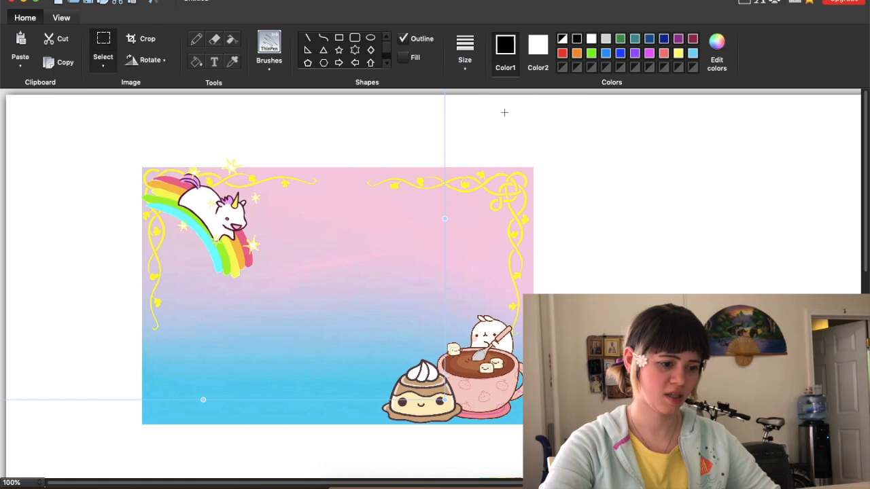
{"action": "left_click_drag", "start_coordinate": [443, 144], "coordinate": [458, 214]}
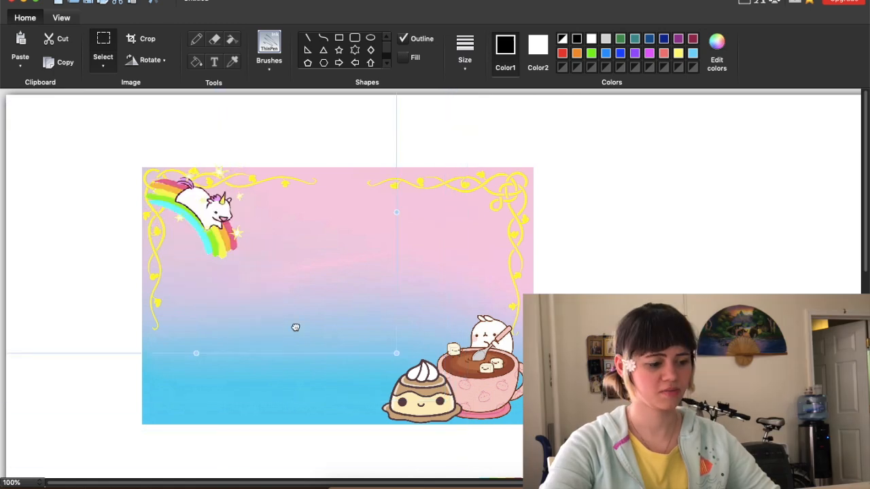
{"action": "left_click_drag", "start_coordinate": [296, 327], "coordinate": [302, 331]}
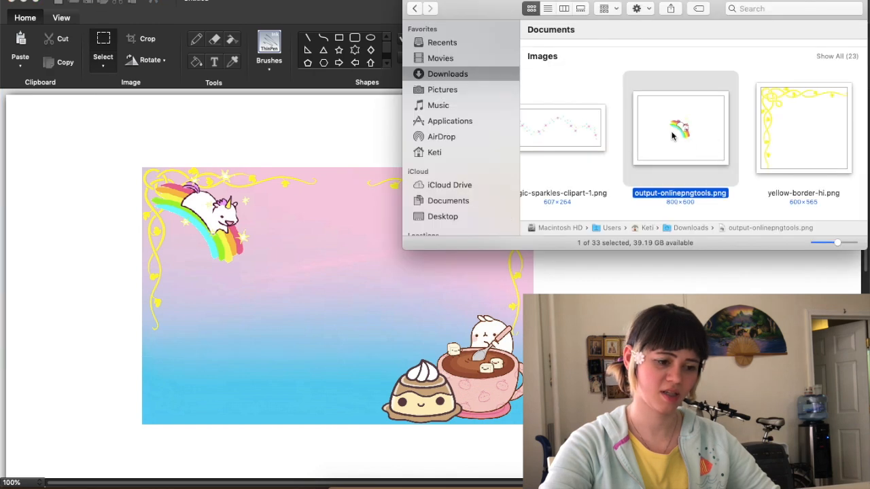
Try the girl image BTgrp9yyc.png below the unicorn, then delete it and undo the unicorn placement.
{"action": "scroll", "coordinate": [671, 135], "scroll_direction": "right", "scroll_amount": 15}
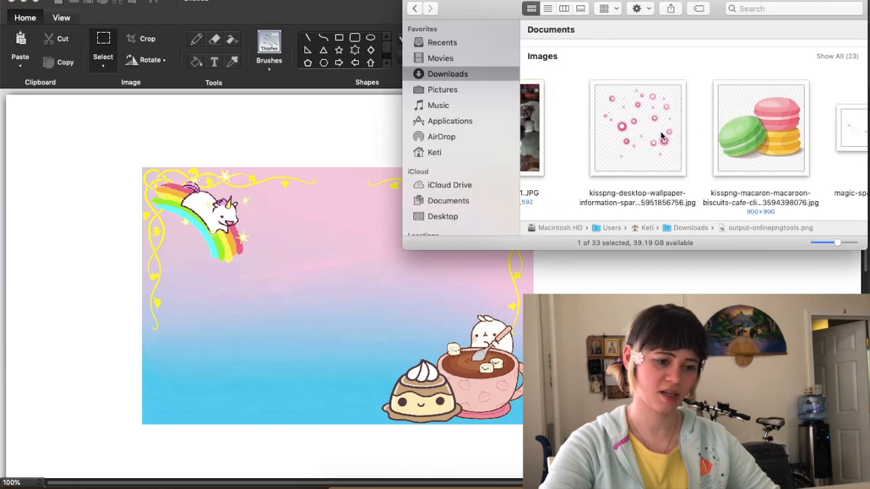
{"action": "left_click", "coordinate": [748, 101]}
{"action": "left_click_drag", "start_coordinate": [748, 101], "coordinate": [263, 279]}
{"action": "left_click_drag", "start_coordinate": [214, 317], "coordinate": [222, 315]}
{"action": "mouse_move", "coordinate": [141, 277]}
{"action": "left_mouse_down"}
{"action": "mouse_move", "coordinate": [133, 260]}
{"action": "mouse_move", "coordinate": [135, 287]}
{"action": "mouse_move", "coordinate": [127, 279]}
{"action": "left_mouse_up"}
{"action": "left_click_drag", "start_coordinate": [226, 332], "coordinate": [244, 326]}
{"action": "left_click_drag", "start_coordinate": [302, 271], "coordinate": [258, 281]}
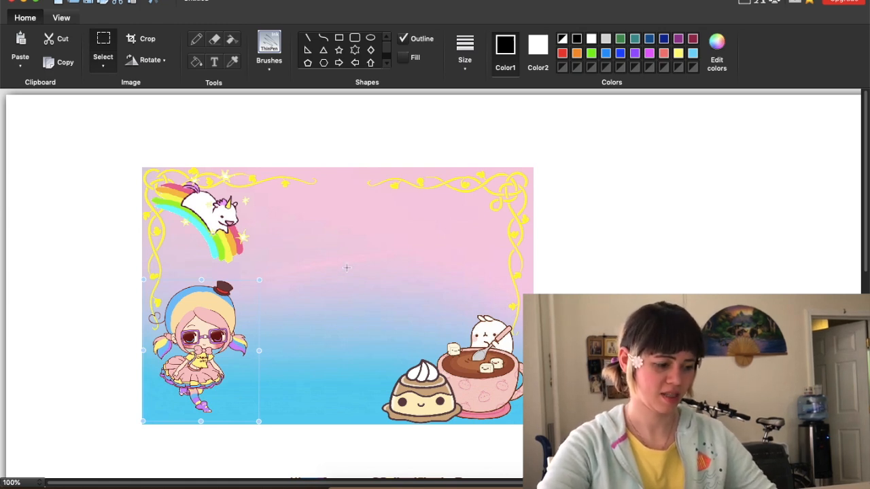
{"action": "key", "text": "Delete"}
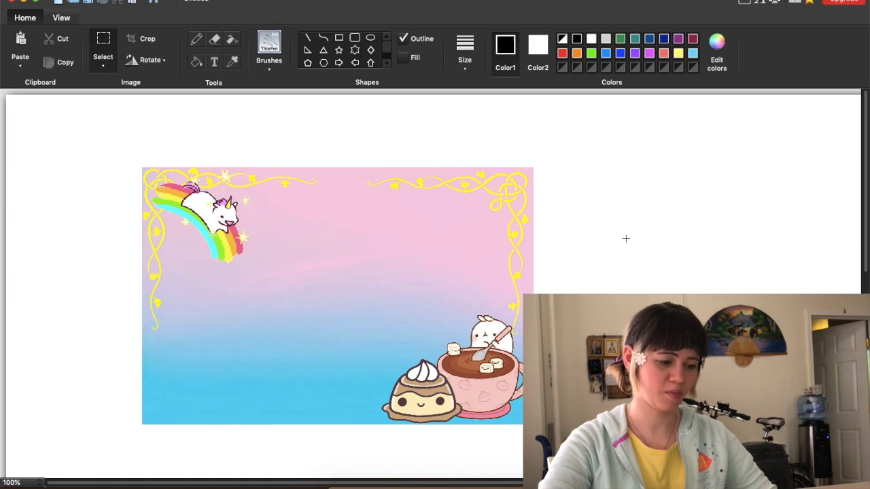
{"action": "key", "text": "super+z"}
Add the girl image BTgrp9yyc.png, scaled down, to the lower-left corner of the gradient background.
{"action": "left_click", "coordinate": [338, 472]}
{"action": "left_click", "coordinate": [412, 1]}
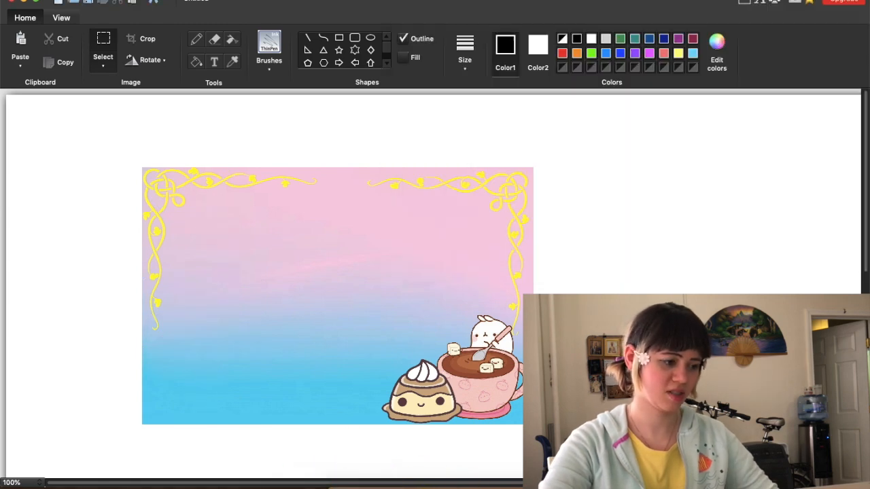
{"action": "key", "text": "ctrl+v"}
{"action": "left_click_drag", "start_coordinate": [54, 151], "coordinate": [192, 341]}
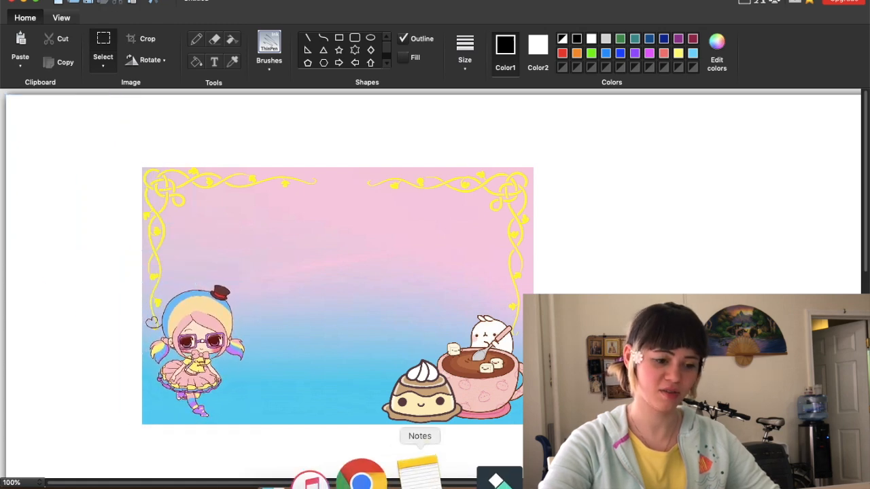
Insert the flipped unicorn output-onlinepngtools.png and place it, scaled down, just above the girl.
{"action": "left_click", "coordinate": [338, 473]}
{"action": "scroll", "coordinate": [665, 102], "scroll_direction": "right", "scroll_amount": 3}
{"action": "mouse_move", "coordinate": [699, 105]}
{"action": "left_mouse_down"}
{"action": "mouse_move", "coordinate": [246, 279]}
{"action": "mouse_move", "coordinate": [214, 227]}
{"action": "left_mouse_up"}
{"action": "left_click_drag", "start_coordinate": [468, 398], "coordinate": [176, 216]}
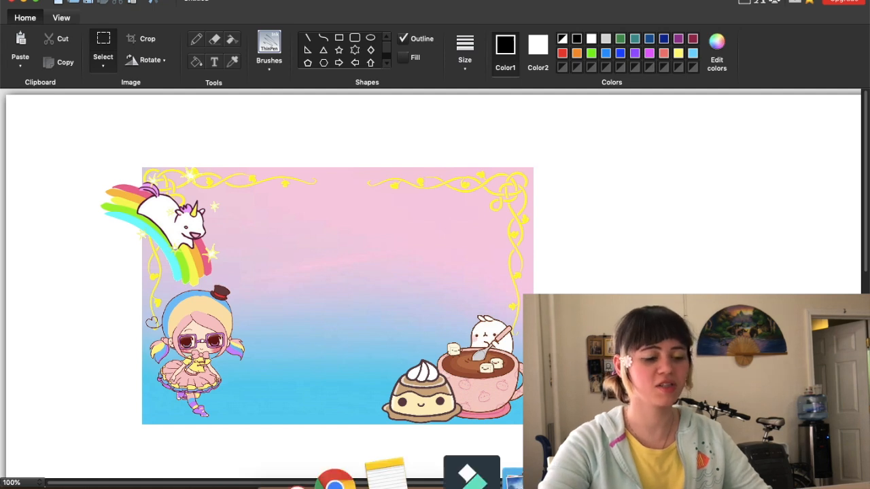
Switch to Chrome, open the Cool Text graphics generator at cooltext.com and browse its text styles.
{"action": "left_click", "coordinate": [382, 475]}
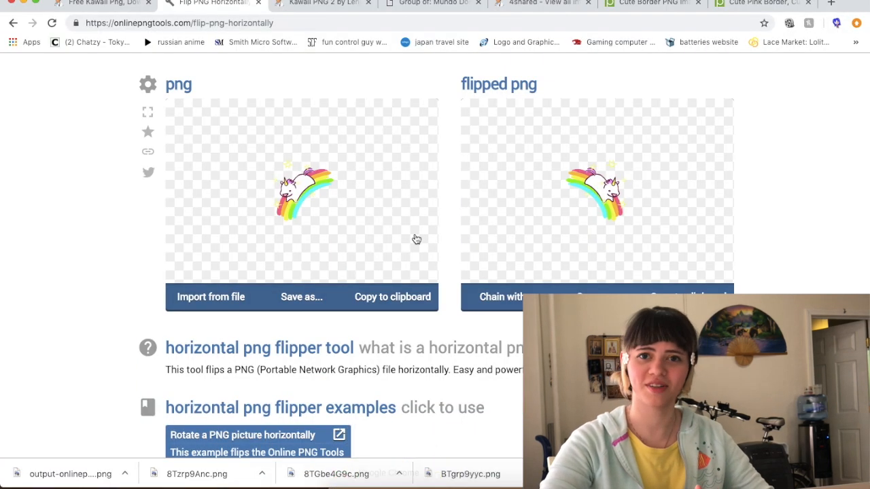
{"action": "left_click", "coordinate": [508, 42]}
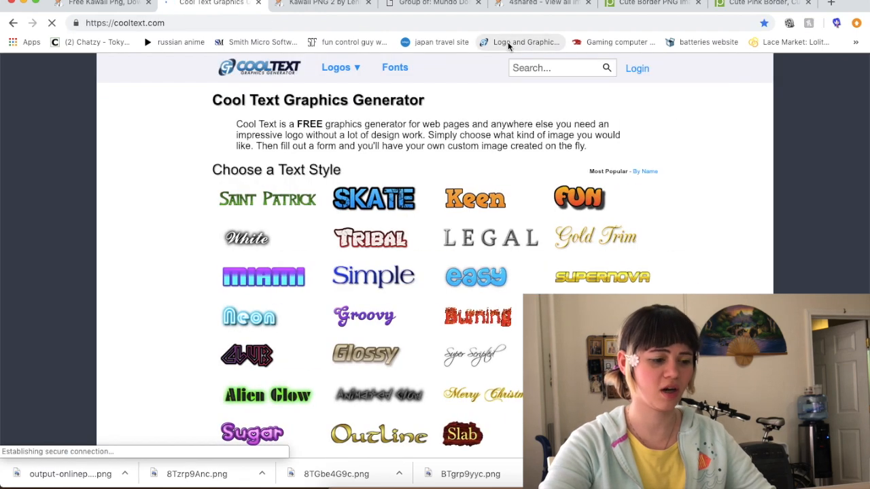
{"action": "scroll", "coordinate": [489, 258], "scroll_direction": "down", "scroll_amount": 5}
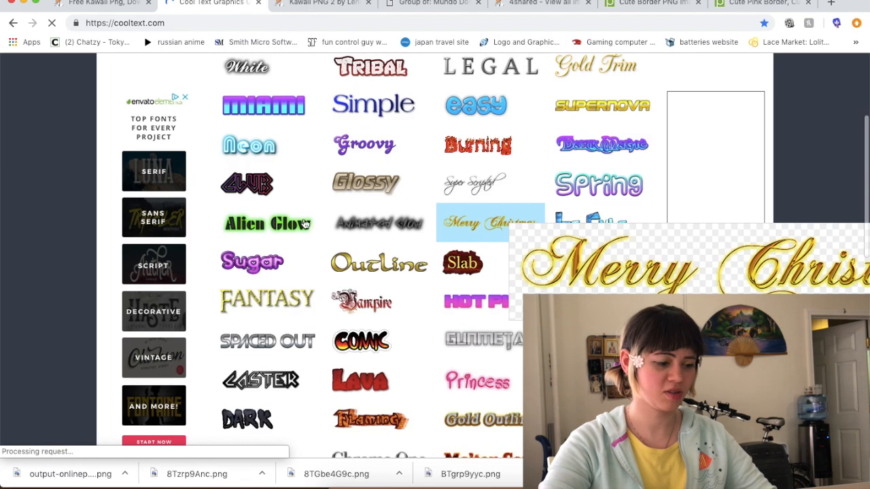
Open the Sugar text style and look through its image file format and text options.
{"action": "left_click", "coordinate": [271, 268]}
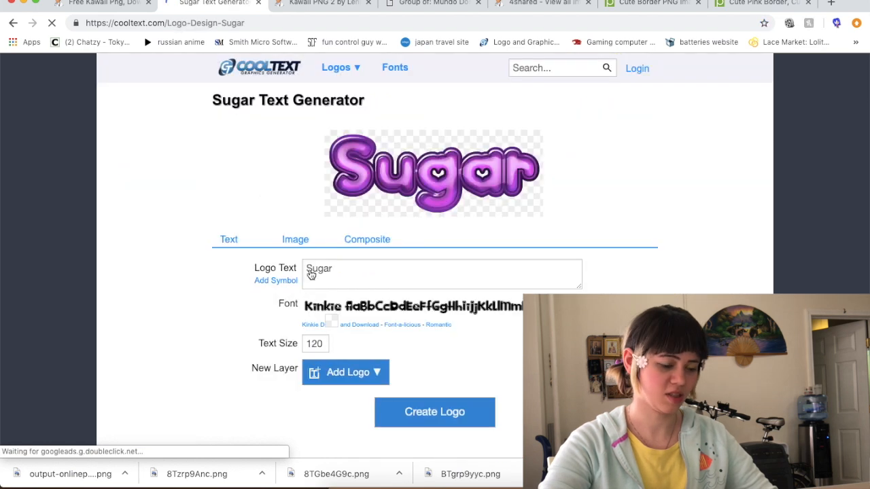
{"action": "left_click", "coordinate": [304, 241]}
{"action": "left_click", "coordinate": [366, 268]}
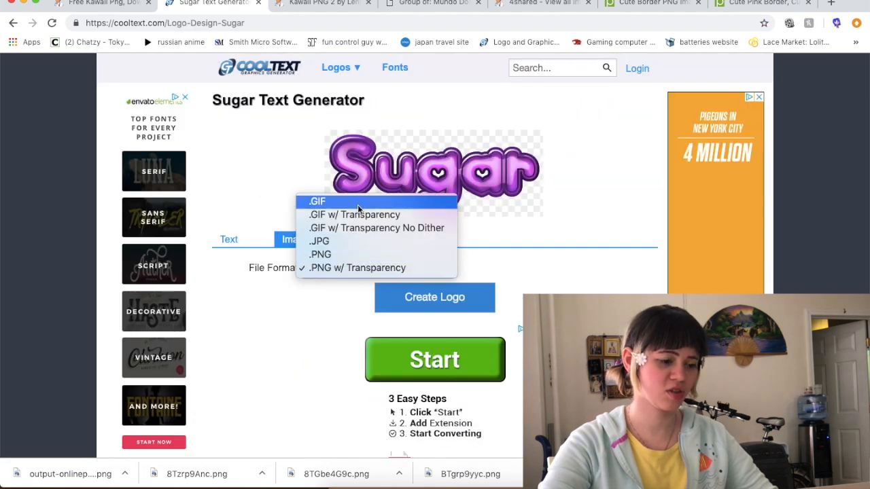
{"action": "left_click", "coordinate": [329, 338]}
{"action": "left_click", "coordinate": [228, 246]}
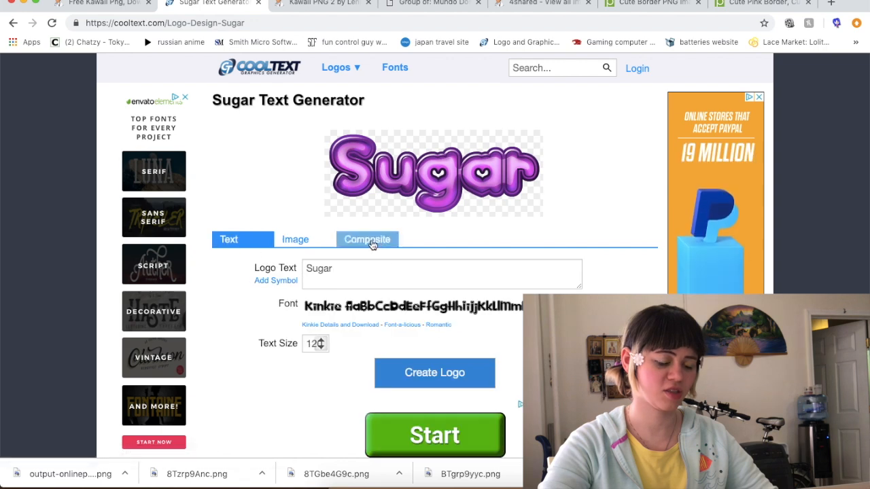
Choose the Chick Flick logo style and set the logo text to "My kawaii Corner" on two lines.
{"action": "mouse_move", "coordinate": [335, 67]}
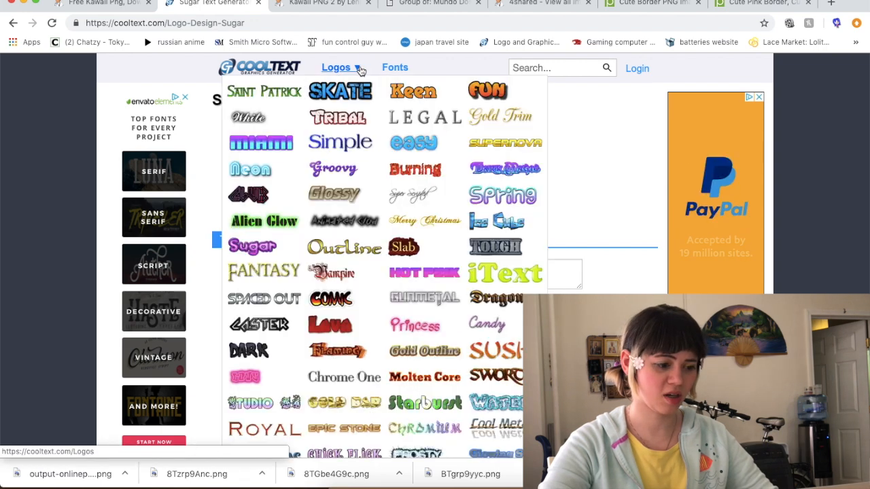
{"action": "scroll", "coordinate": [455, 309], "scroll_direction": "down", "scroll_amount": 3}
{"action": "scroll", "coordinate": [454, 309], "scroll_direction": "down", "scroll_amount": 3}
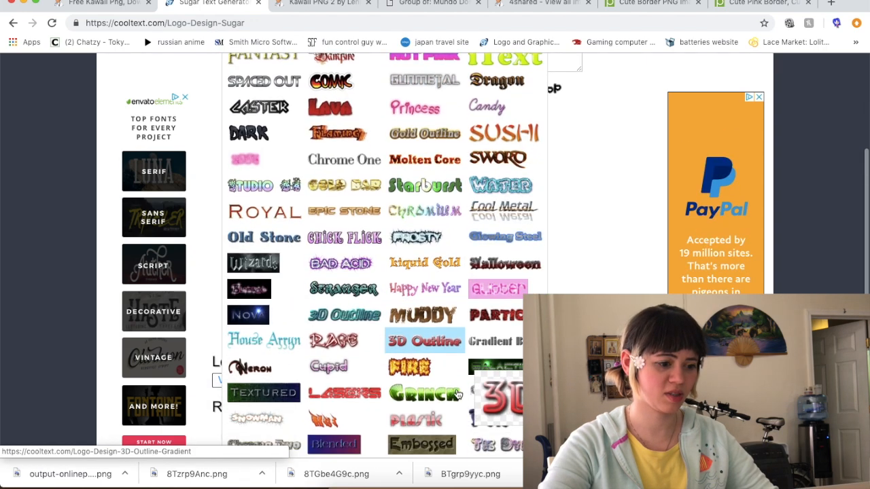
{"action": "left_click", "coordinate": [351, 187]}
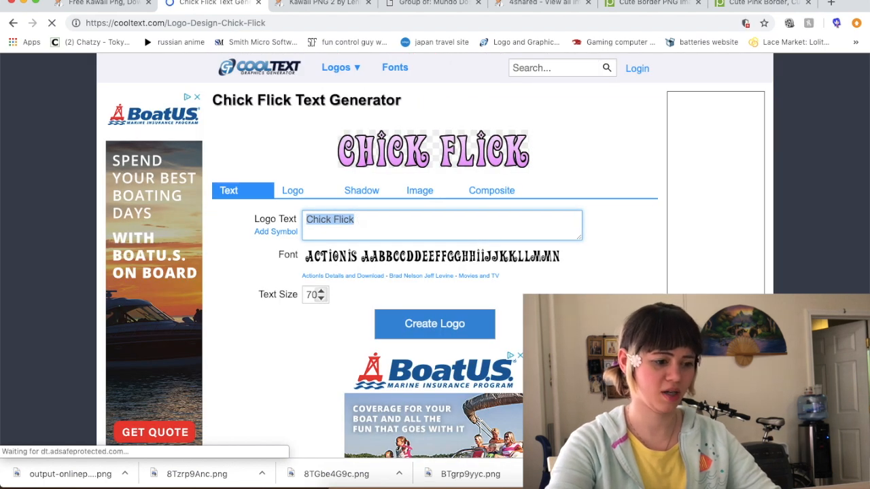
{"action": "type", "text": "My C"}
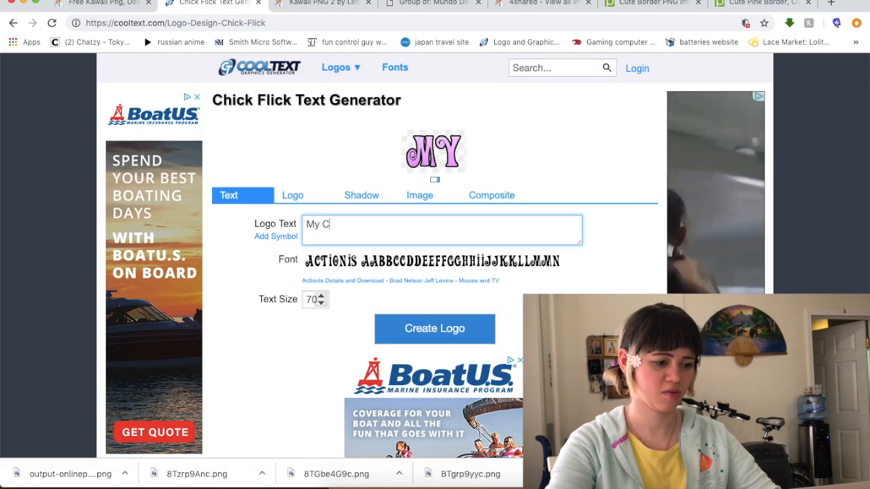
{"action": "key", "text": "BackSpace"}
{"action": "type", "text": "kawaii Corner"}
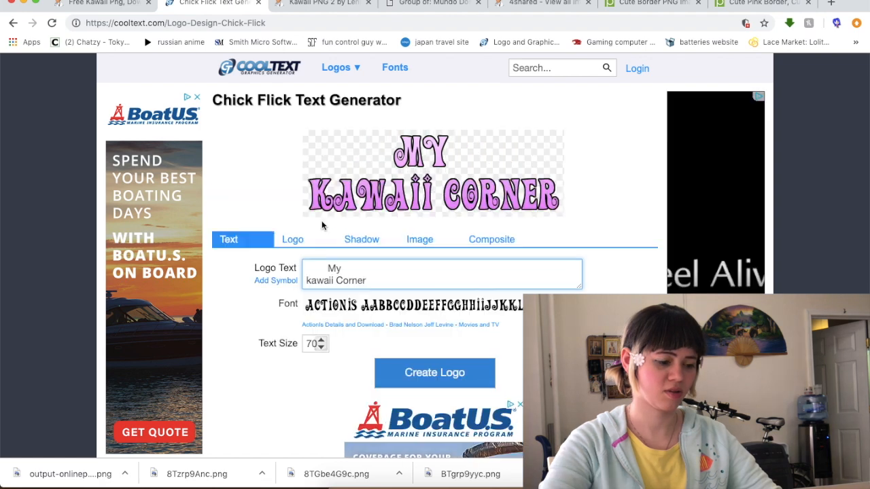
Change the logo's start color to pale mint and its end color to green #0FFF97.
{"action": "left_click", "coordinate": [292, 239]}
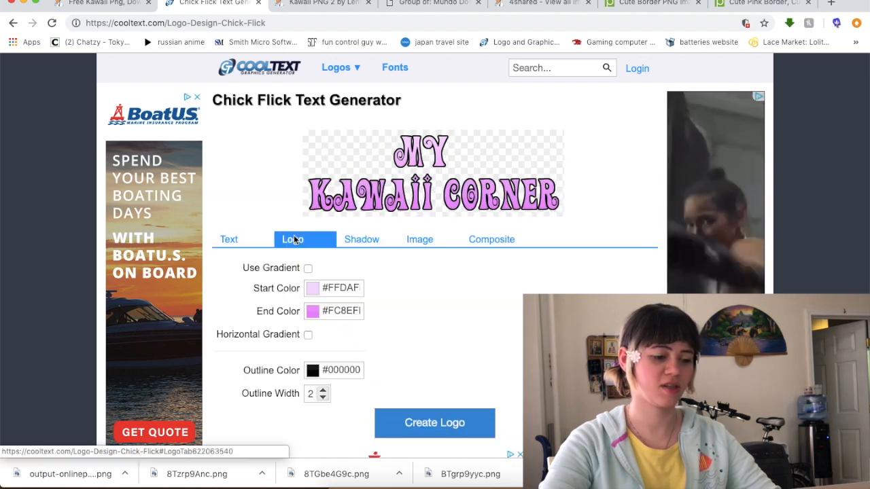
{"action": "left_click", "coordinate": [314, 291]}
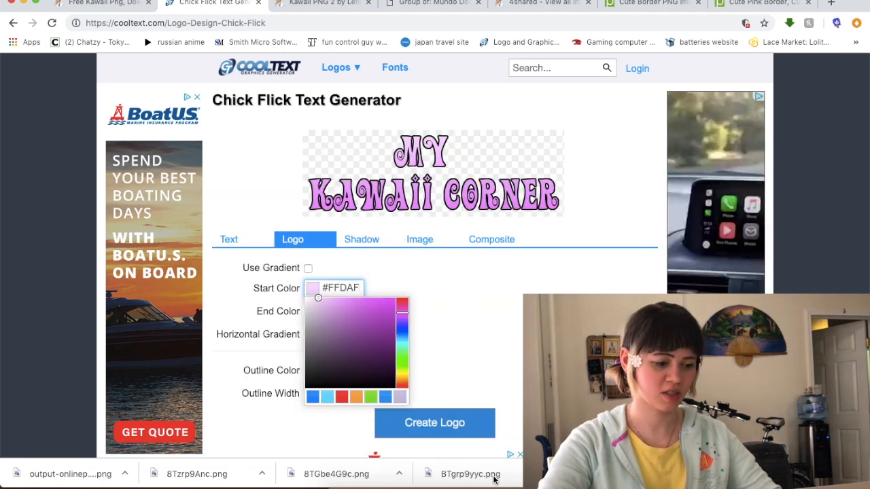
{"action": "left_click", "coordinate": [461, 475]}
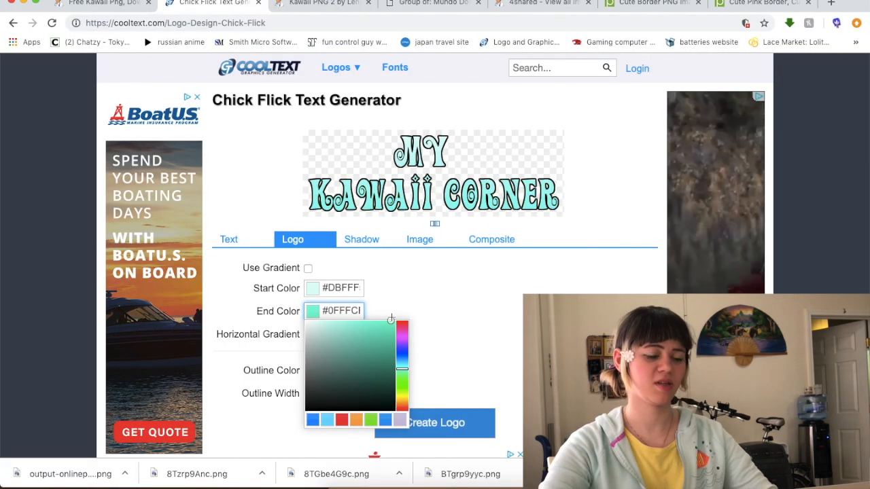
{"action": "left_click", "coordinate": [401, 368]}
{"action": "left_click_drag", "start_coordinate": [401, 368], "coordinate": [401, 375]}
Save the "My kawaii Corner" logo preview as an image file.
{"action": "right_click", "coordinate": [456, 177]}
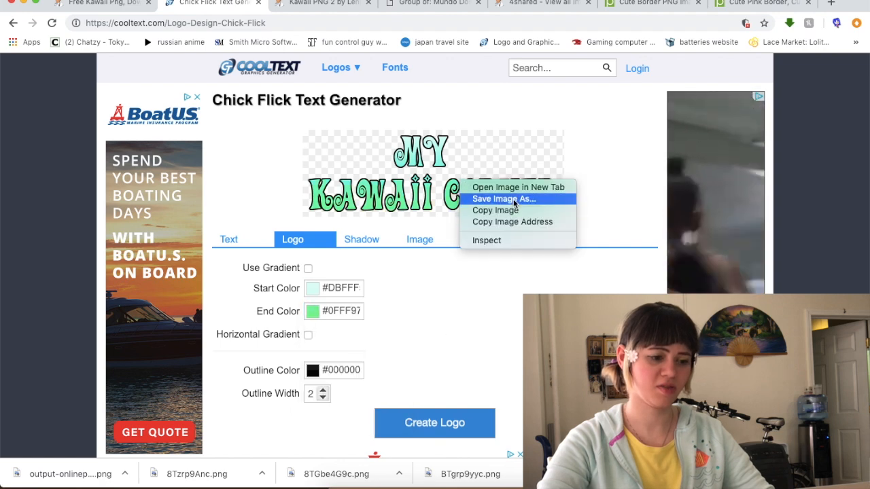
{"action": "left_click", "coordinate": [515, 203]}
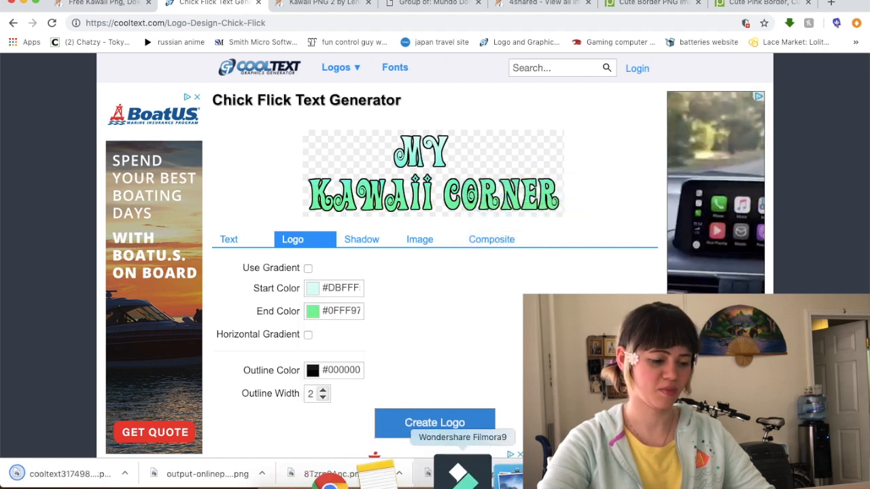
Switch to Paint X Lite and place the downloaded two-line "My kawaii Corner" logo in the middle of the banner.
{"action": "left_click", "coordinate": [459, 476]}
{"action": "left_click", "coordinate": [456, 80]}
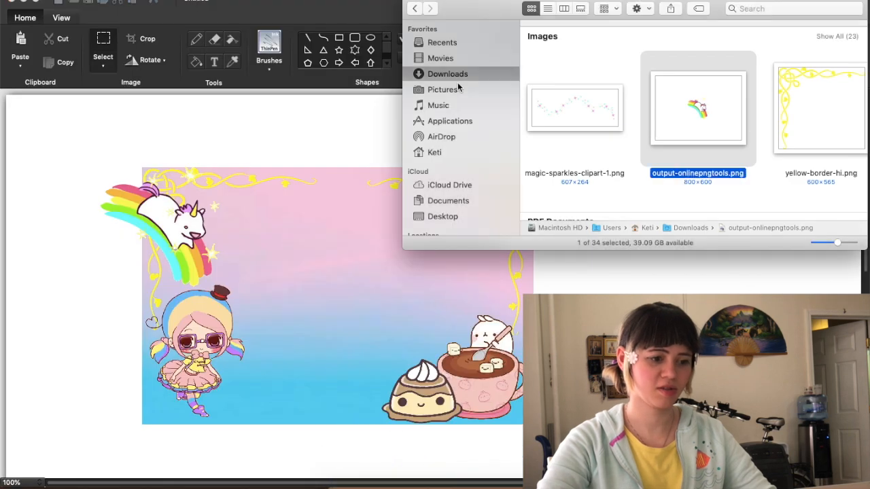
{"action": "scroll", "coordinate": [632, 132], "scroll_direction": "right", "scroll_amount": 3}
{"action": "scroll", "coordinate": [632, 132], "scroll_direction": "right", "scroll_amount": 3}
{"action": "mouse_move", "coordinate": [632, 132]}
{"action": "left_mouse_down"}
{"action": "mouse_move", "coordinate": [315, 281]}
{"action": "mouse_move", "coordinate": [287, 262]}
{"action": "left_mouse_up"}
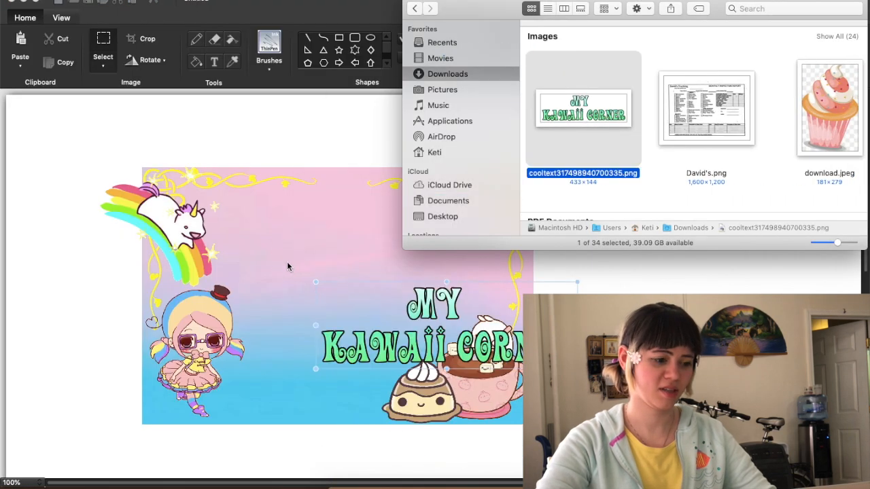
{"action": "left_click_drag", "start_coordinate": [397, 341], "coordinate": [316, 289]}
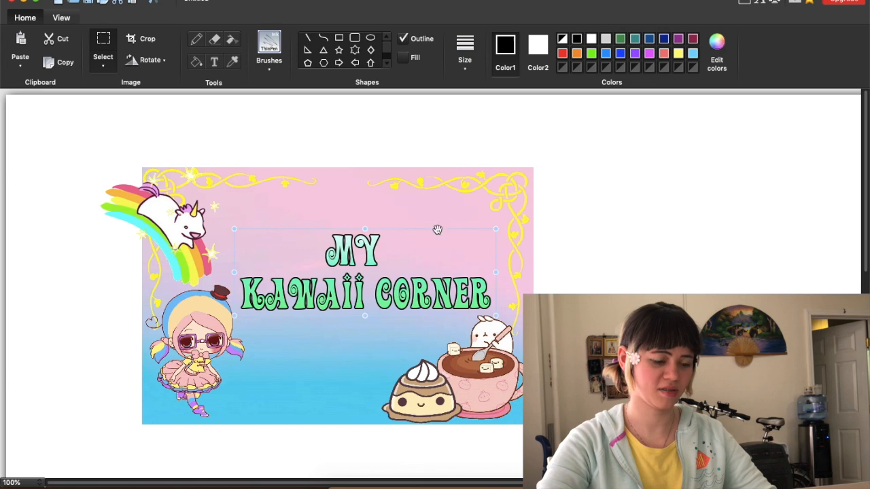
Try resizing the two-line logo and repositioning it between the characters.
{"action": "left_click_drag", "start_coordinate": [496, 316], "coordinate": [548, 353]}
{"action": "left_click_drag", "start_coordinate": [400, 341], "coordinate": [359, 326]}
{"action": "left_click_drag", "start_coordinate": [507, 338], "coordinate": [487, 314]}
{"action": "left_click_drag", "start_coordinate": [434, 300], "coordinate": [439, 300]}
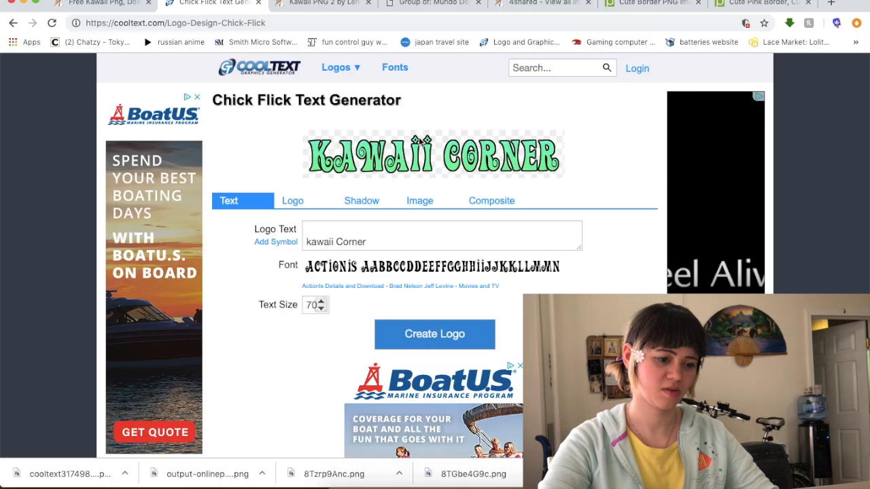
In the Cool Text browser page, save the "kawaii Corner" logo image and change the logo text to "My".
{"action": "right_click", "coordinate": [417, 137]}
{"action": "left_click", "coordinate": [445, 155]}
{"action": "triple_click", "coordinate": [383, 244]}
{"action": "key", "text": "BackSpace"}
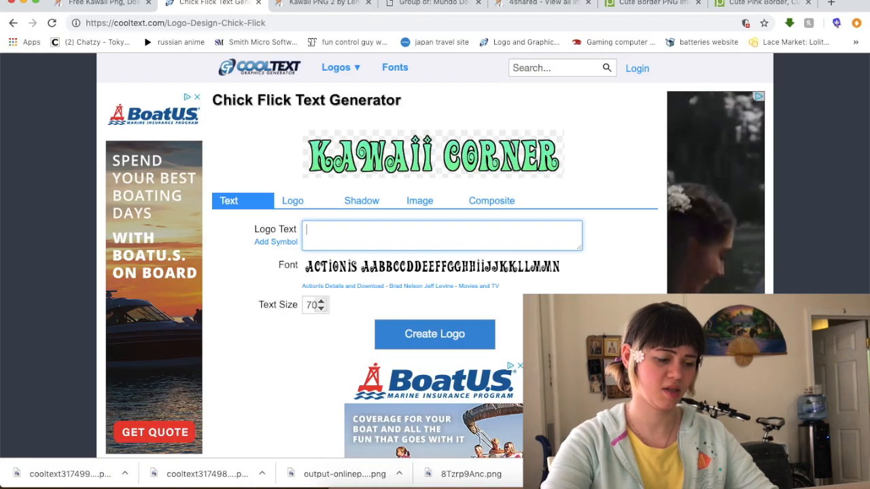
{"action": "type", "text": "My"}
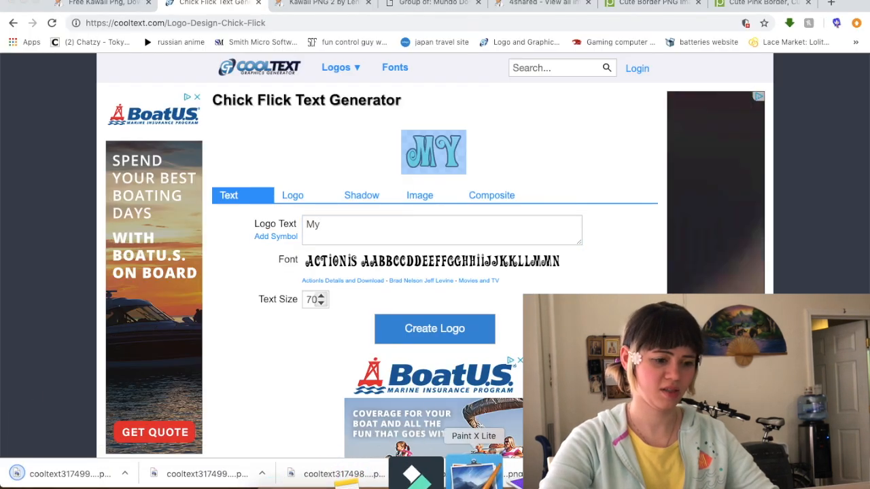
Switch to Paint X Lite and insert the saved "kawaii Corner" logo image from Downloads into the banner.
{"action": "left_click", "coordinate": [475, 472]}
{"action": "left_click", "coordinate": [447, 73]}
{"action": "scroll", "coordinate": [704, 177], "scroll_direction": "right", "scroll_amount": 10}
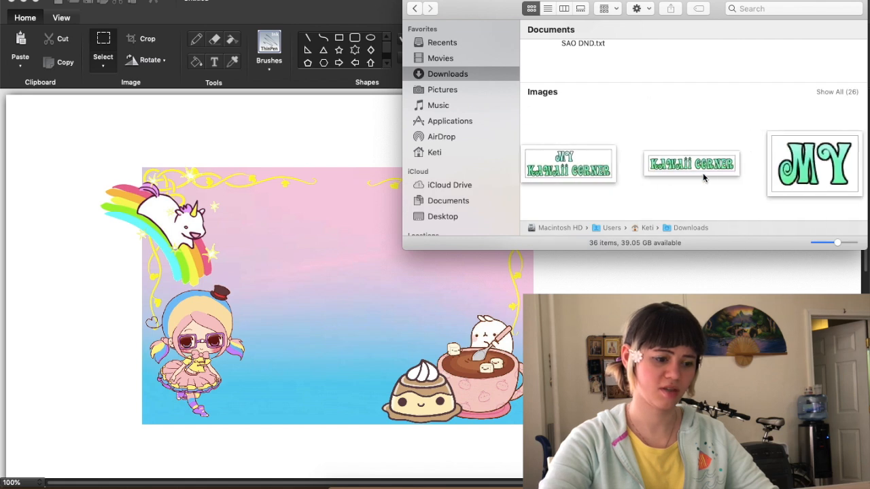
{"action": "left_click_drag", "start_coordinate": [790, 168], "coordinate": [744, 159]}
{"action": "scroll", "coordinate": [744, 158], "scroll_direction": "right", "scroll_amount": 5}
{"action": "scroll", "coordinate": [743, 158], "scroll_direction": "right", "scroll_amount": 10}
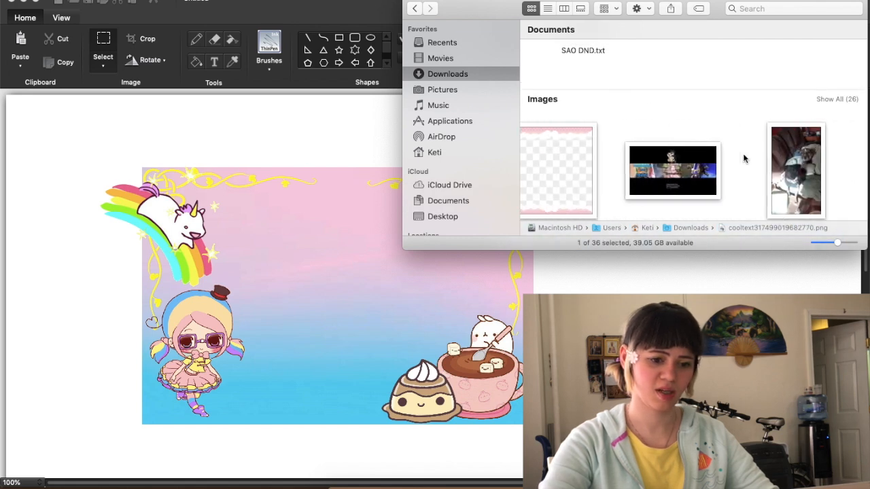
{"action": "left_click_drag", "start_coordinate": [751, 172], "coordinate": [323, 272]}
Stretch the "kawaii Corner" logo slightly taller and position it in the banner's center above the pudding and cocoa cup.
{"action": "left_click_drag", "start_coordinate": [395, 315], "coordinate": [304, 312]}
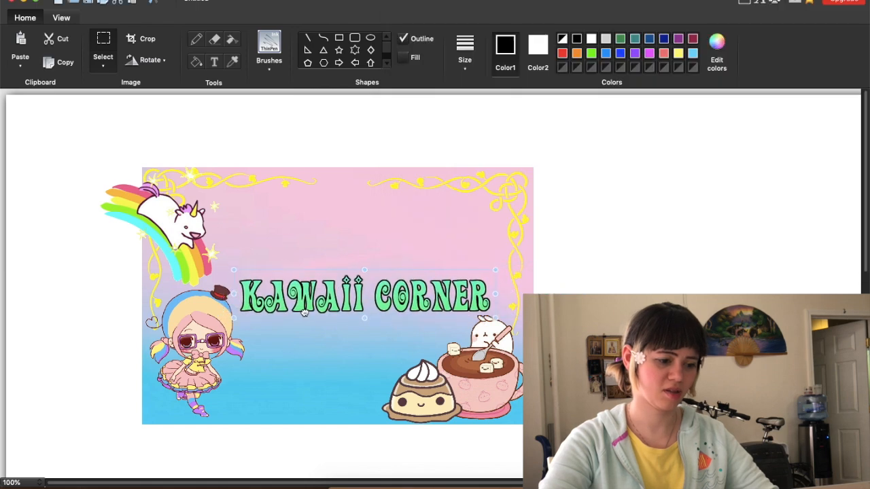
{"action": "mouse_move", "coordinate": [496, 271]}
{"action": "left_mouse_down"}
{"action": "mouse_move", "coordinate": [510, 250]}
{"action": "mouse_move", "coordinate": [496, 261]}
{"action": "left_mouse_up"}
{"action": "left_click_drag", "start_coordinate": [468, 288], "coordinate": [463, 280]}
{"action": "left_click", "coordinate": [391, 354]}
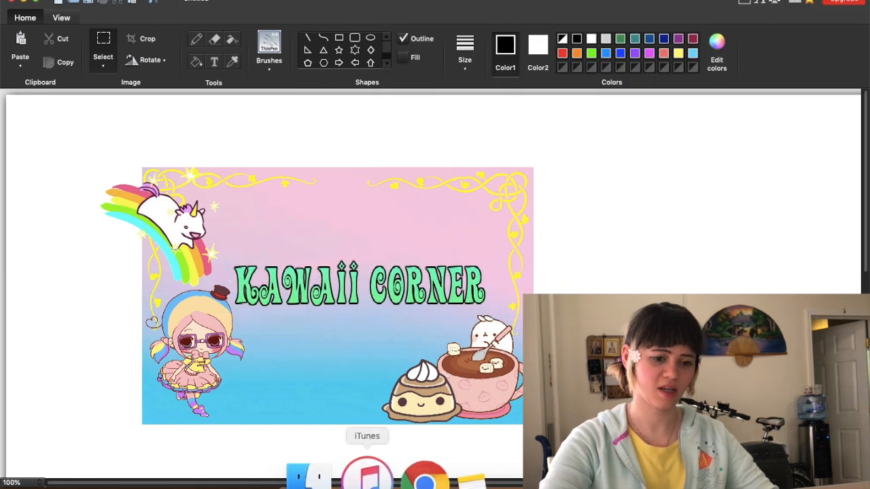
Insert the saved "My" logo image from Downloads and position it above the "kawaii Corner" text.
{"action": "left_click", "coordinate": [340, 478]}
{"action": "scroll", "coordinate": [751, 150], "scroll_direction": "right", "scroll_amount": 2}
{"action": "mouse_move", "coordinate": [804, 129]}
{"action": "left_mouse_down"}
{"action": "mouse_move", "coordinate": [374, 251]}
{"action": "mouse_move", "coordinate": [345, 220]}
{"action": "mouse_move", "coordinate": [341, 230]}
{"action": "mouse_move", "coordinate": [399, 199]}
{"action": "left_mouse_up"}
{"action": "left_click", "coordinate": [427, 325]}
{"action": "left_click_drag", "start_coordinate": [359, 232], "coordinate": [346, 233]}
{"action": "left_click", "coordinate": [714, 263]}
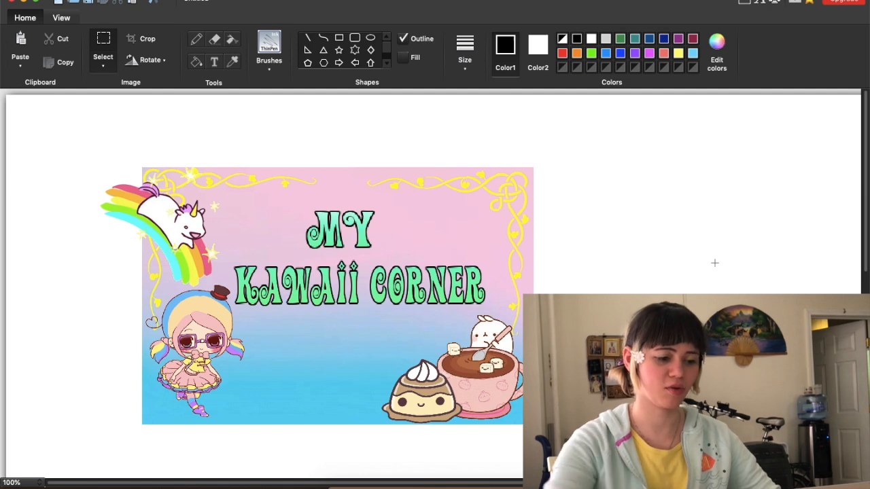
Capture a screenshot of the banner covering the full pink and blue gradient area.
{"action": "left_click_drag", "start_coordinate": [142, 168], "coordinate": [530, 424]}
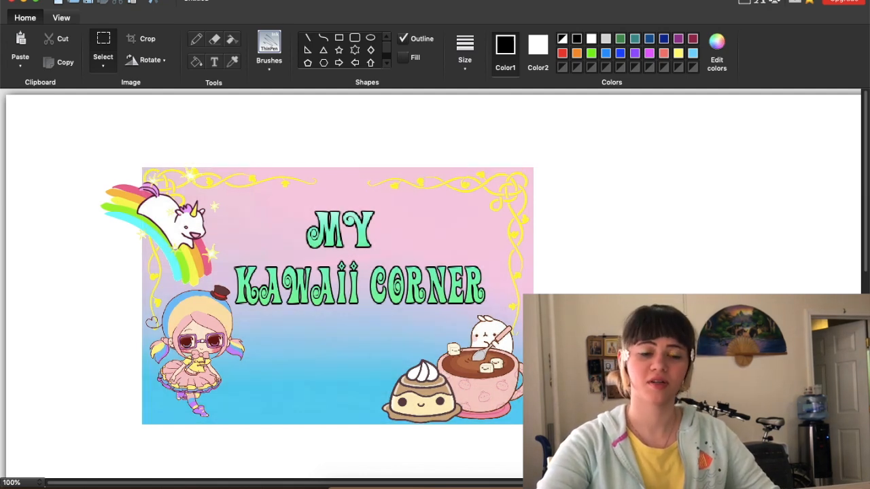
{"action": "mouse_move", "coordinate": [455, 484]}
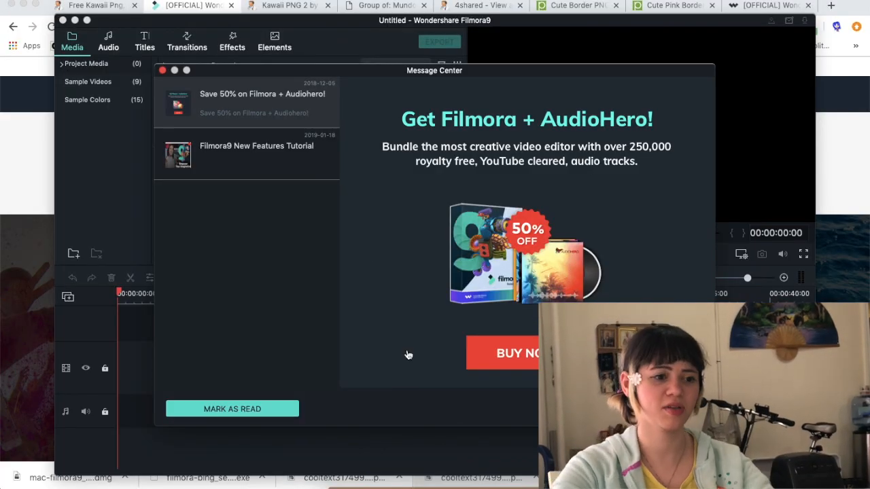
In Wondershare Filmora9, dismiss the Message Center and add the banner screenshot to the start of the video track.
{"action": "left_click", "coordinate": [161, 71]}
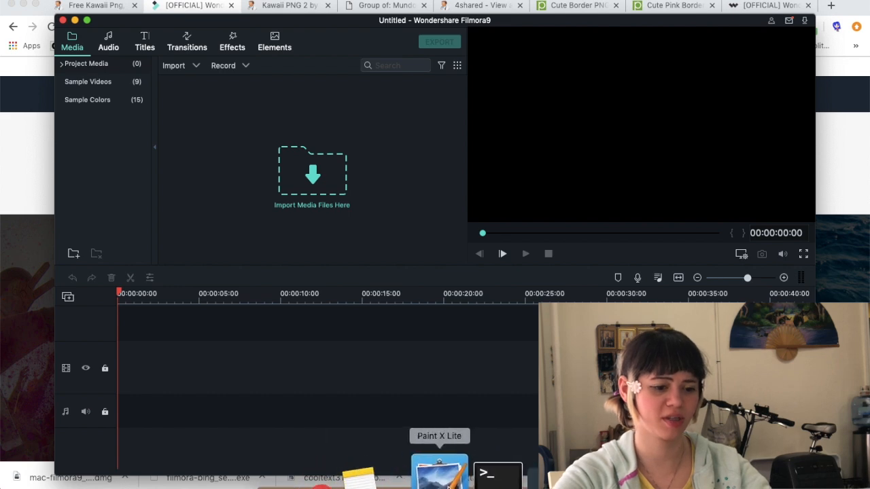
{"action": "left_click", "coordinate": [325, 476]}
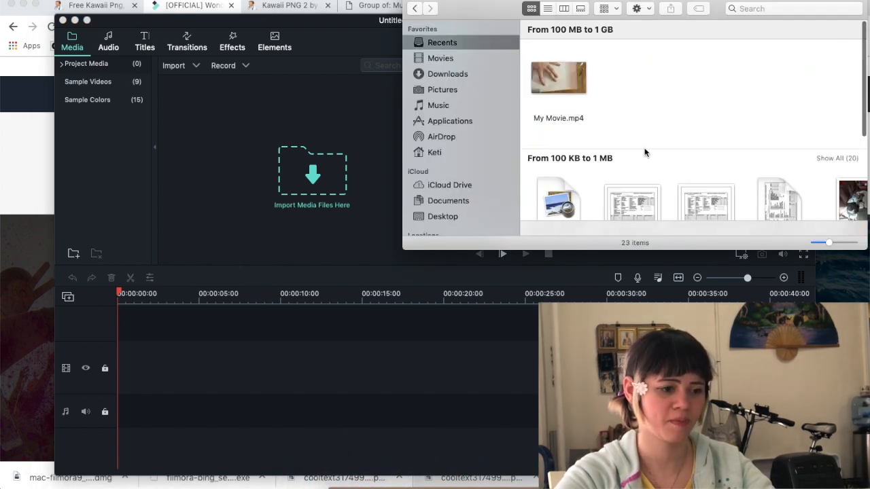
{"action": "left_click_drag", "start_coordinate": [558, 122], "coordinate": [207, 375]}
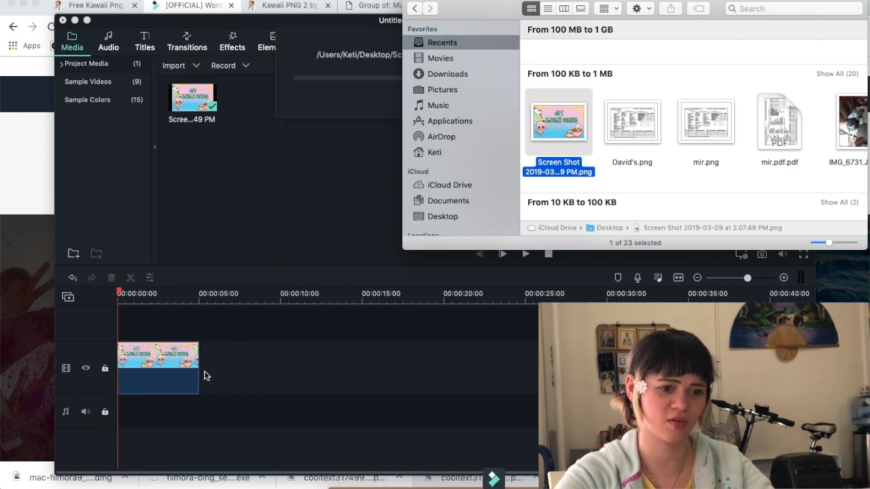
{"action": "left_click", "coordinate": [245, 376]}
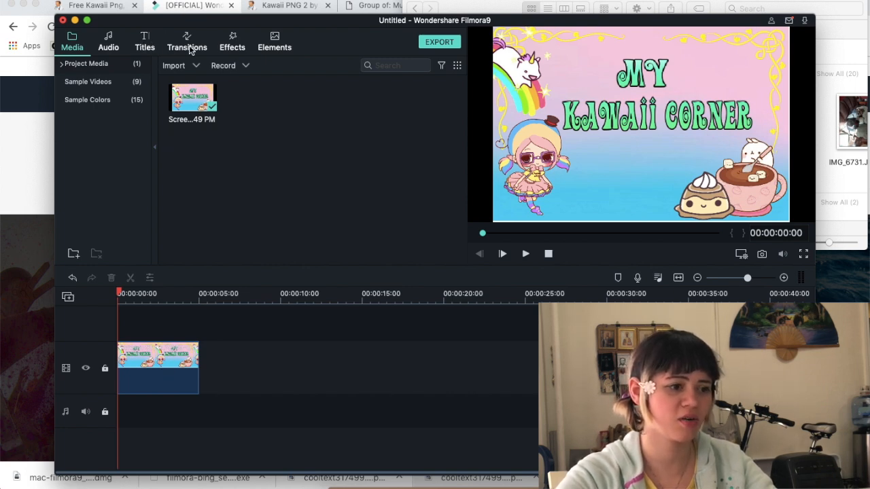
Look through the filter effects, including the Material and Shake categories.
{"action": "left_click", "coordinate": [224, 44]}
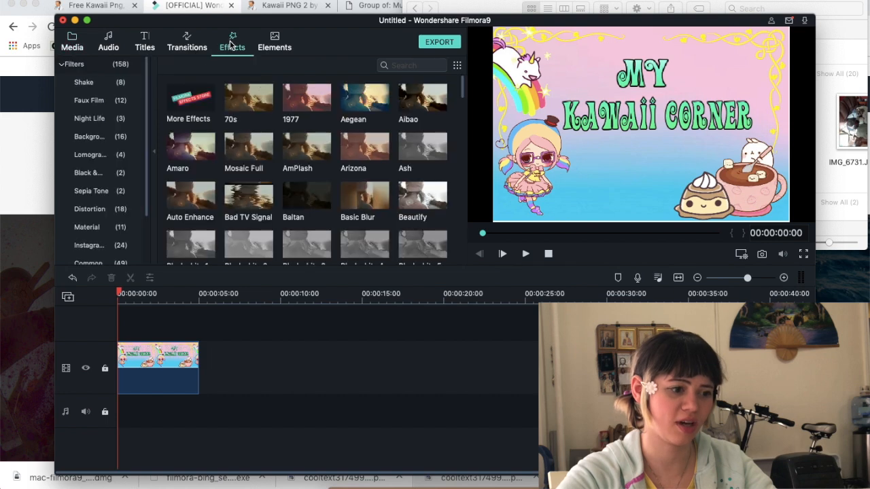
{"action": "scroll", "coordinate": [309, 192], "scroll_direction": "down", "scroll_amount": 2}
{"action": "scroll", "coordinate": [309, 192], "scroll_direction": "up", "scroll_amount": 1}
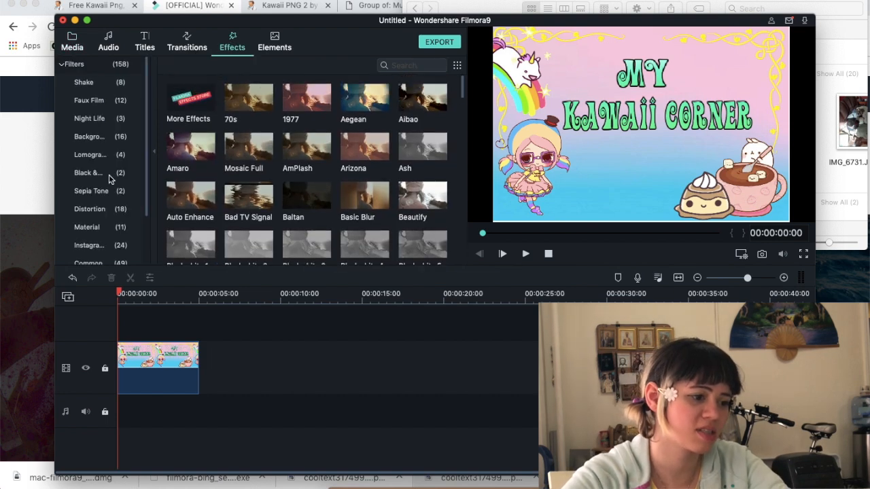
{"action": "left_click", "coordinate": [87, 227]}
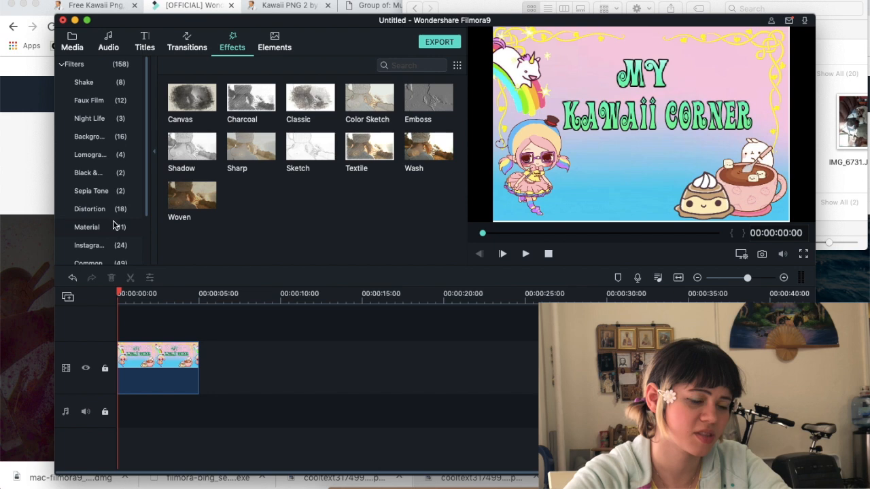
{"action": "left_click", "coordinate": [84, 82]}
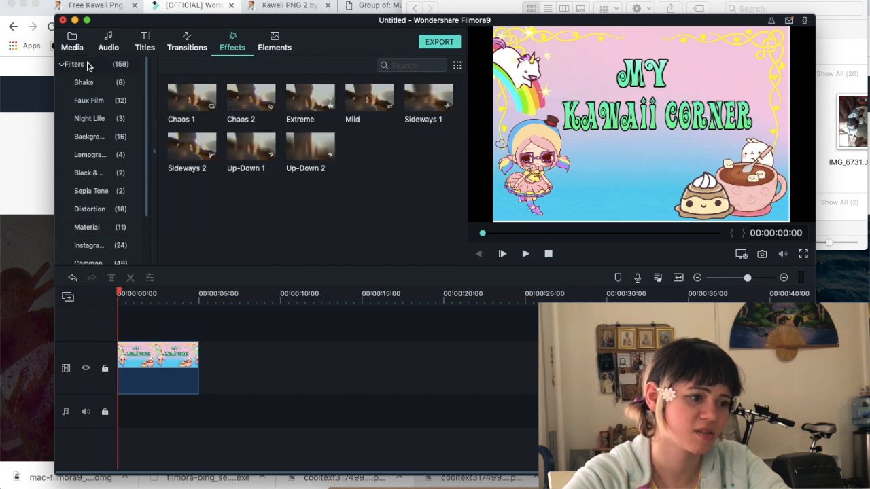
{"action": "left_click", "coordinate": [87, 64]}
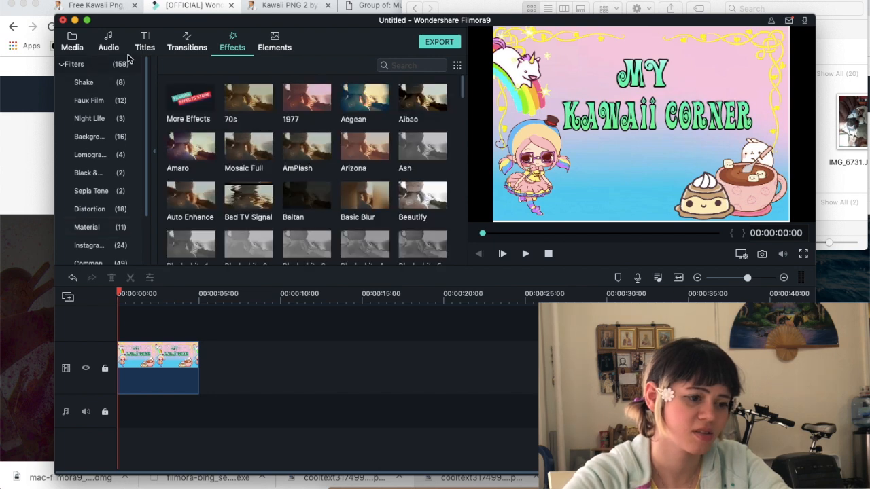
Preview filters such as Bad TV Signal, Aegean, Aibao and Bright Lights on the banner and play one back.
{"action": "left_click", "coordinate": [251, 203]}
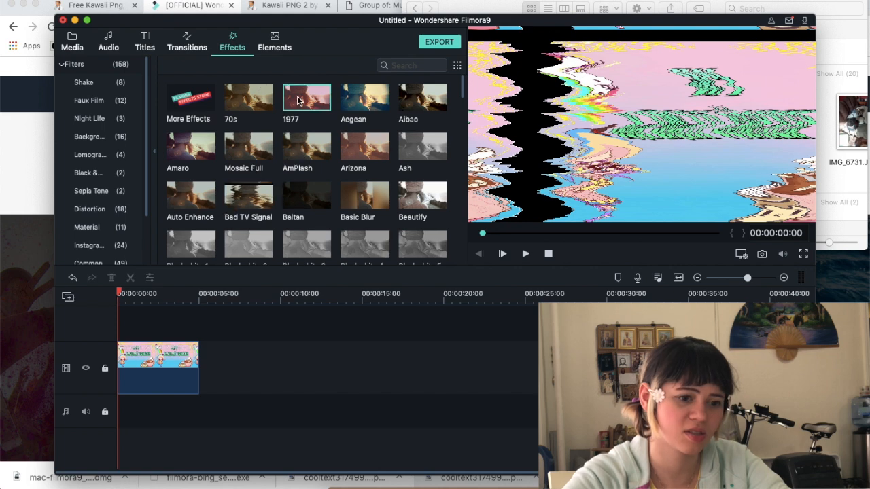
{"action": "left_click", "coordinate": [364, 99]}
{"action": "left_click", "coordinate": [421, 100]}
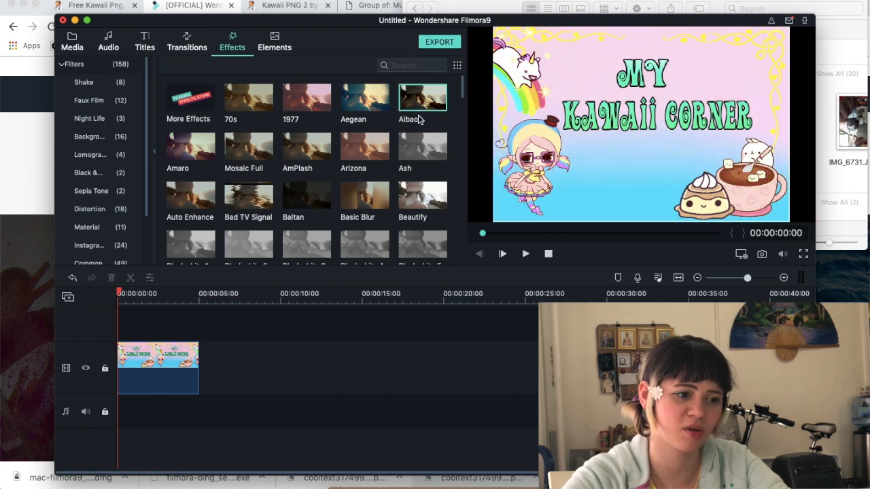
{"action": "scroll", "coordinate": [320, 122], "scroll_direction": "down", "scroll_amount": 5}
{"action": "left_click", "coordinate": [304, 129]}
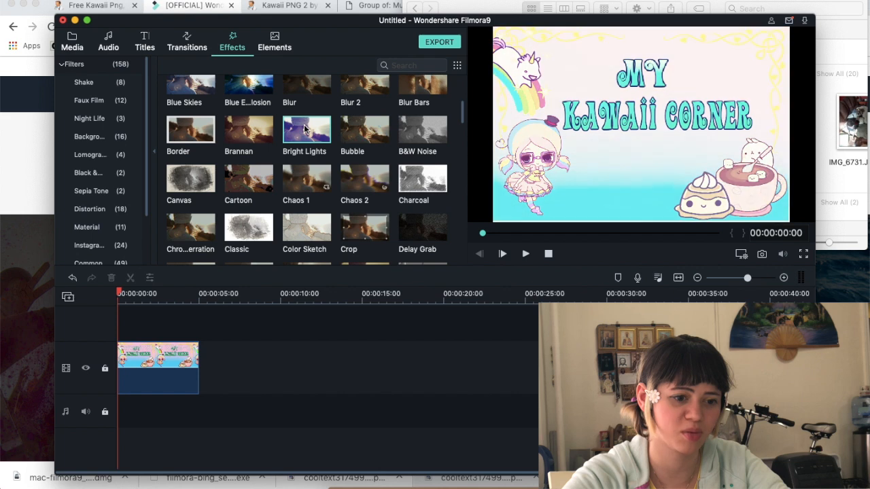
{"action": "left_click", "coordinate": [525, 253]}
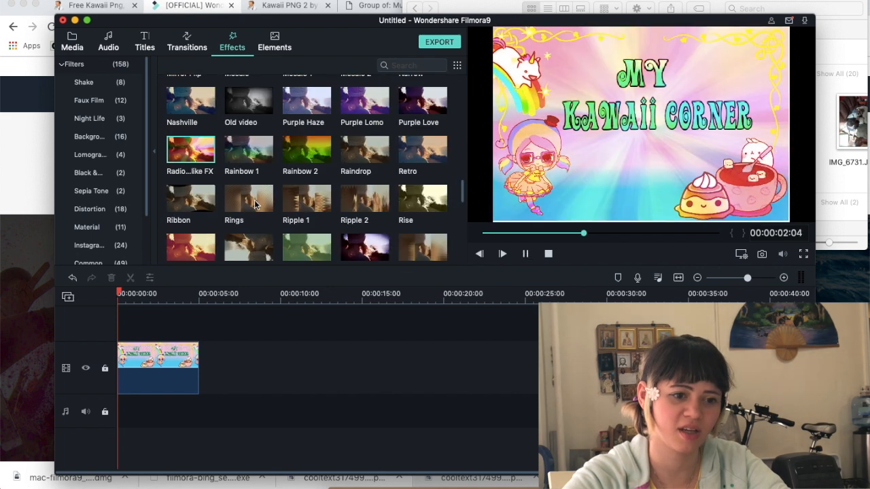
{"action": "scroll", "coordinate": [381, 193], "scroll_direction": "down", "scroll_amount": 5}
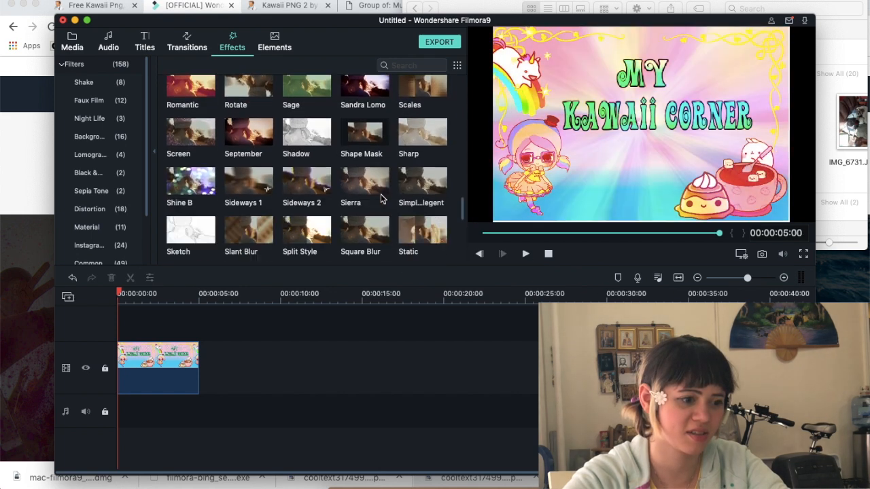
Browse the elements and transitions, then return to the effects and preview the Shine B filter.
{"action": "left_click", "coordinate": [275, 42]}
{"action": "scroll", "coordinate": [305, 109], "scroll_direction": "down", "scroll_amount": 10}
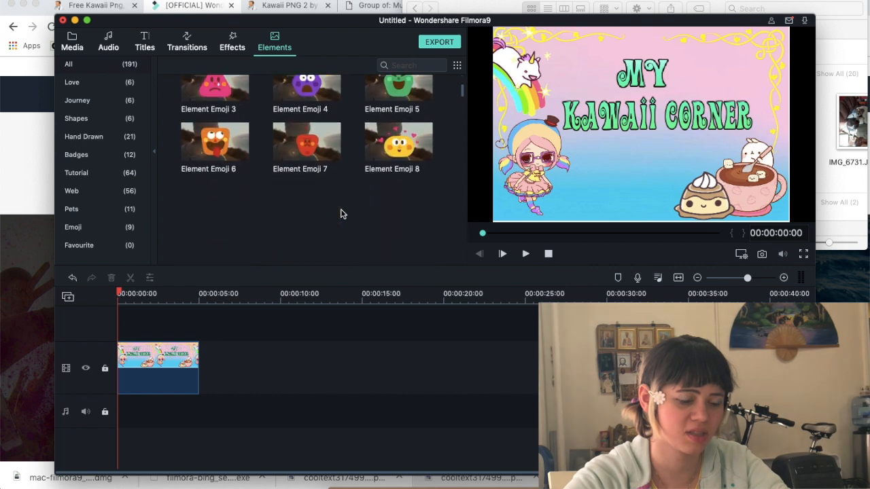
{"action": "left_click", "coordinate": [187, 42]}
{"action": "left_click", "coordinate": [229, 42]}
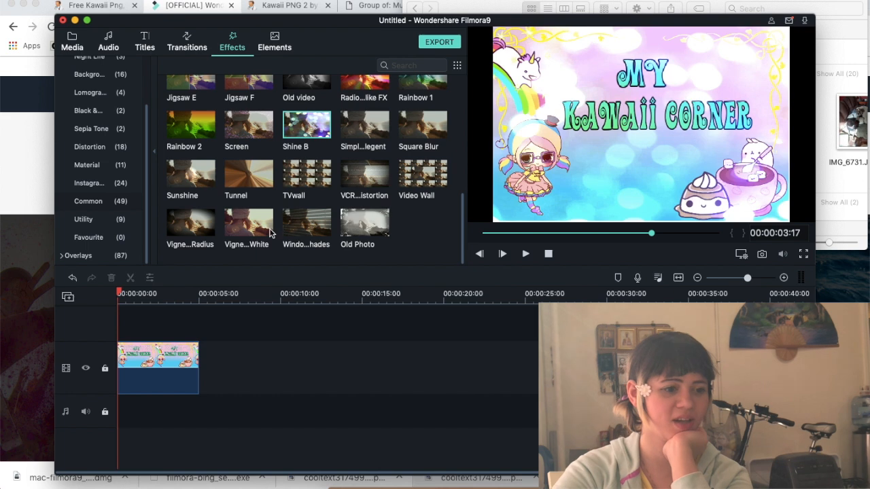
Move the banner clip up one track and add the Shine B filter above it, playing the result.
{"action": "scroll", "coordinate": [270, 233], "scroll_direction": "up", "scroll_amount": 2}
{"action": "scroll", "coordinate": [269, 233], "scroll_direction": "down", "scroll_amount": 1}
{"action": "left_click_drag", "start_coordinate": [169, 357], "coordinate": [171, 332]}
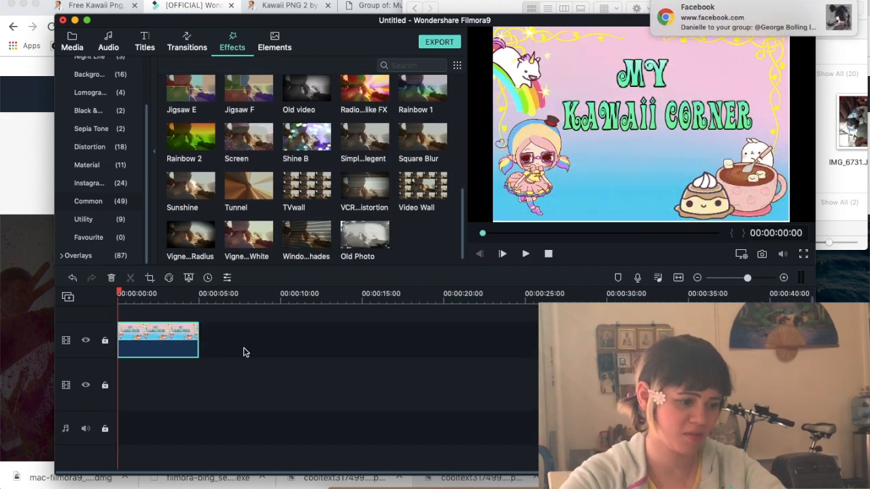
{"action": "left_click", "coordinate": [525, 254]}
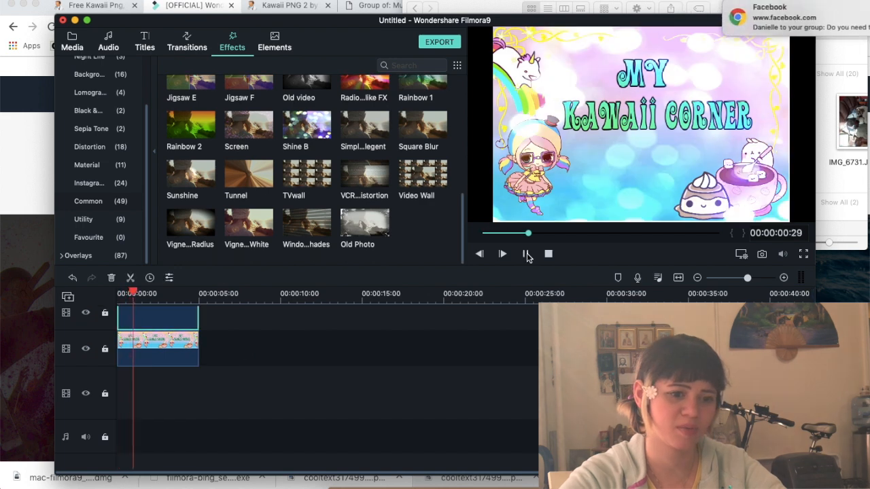
{"action": "left_click", "coordinate": [549, 255]}
Look through the audio and title presets and preview the Lower Third 25 title.
{"action": "scroll", "coordinate": [229, 200], "scroll_direction": "up", "scroll_amount": 5}
{"action": "scroll", "coordinate": [220, 202], "scroll_direction": "up", "scroll_amount": 5}
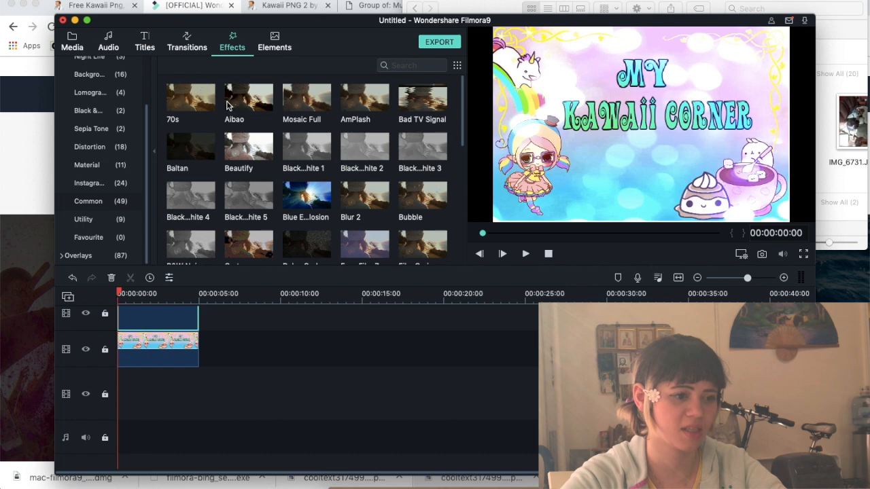
{"action": "left_click", "coordinate": [109, 44]}
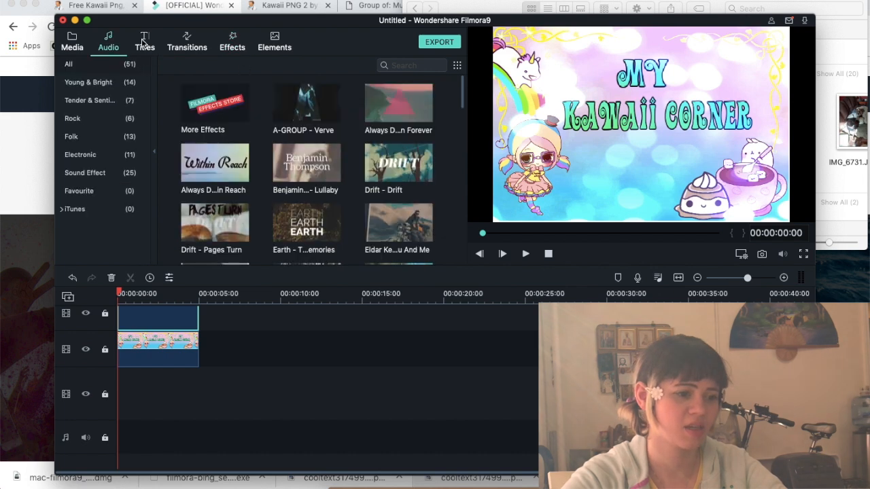
{"action": "left_click", "coordinate": [145, 45]}
{"action": "scroll", "coordinate": [306, 170], "scroll_direction": "down", "scroll_amount": 10}
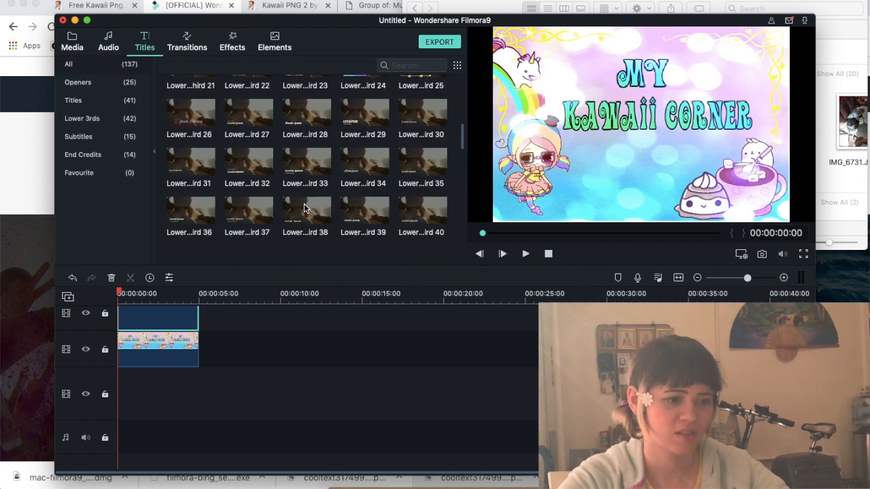
{"action": "scroll", "coordinate": [421, 184], "scroll_direction": "up", "scroll_amount": 3}
{"action": "left_click", "coordinate": [417, 165]}
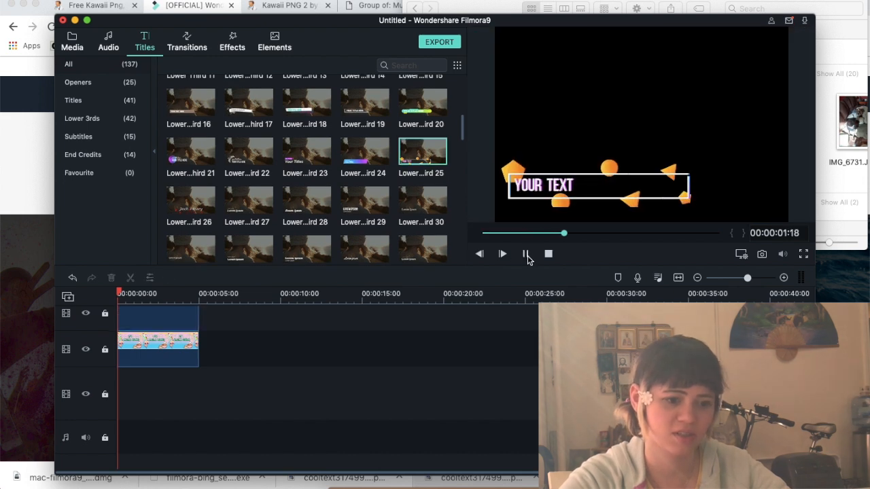
Look further through the title presets and preview the Title 22 and Title 25 animations.
{"action": "scroll", "coordinate": [383, 191], "scroll_direction": "down", "scroll_amount": 5}
{"action": "scroll", "coordinate": [382, 191], "scroll_direction": "down", "scroll_amount": 8}
{"action": "left_click", "coordinate": [365, 156]}
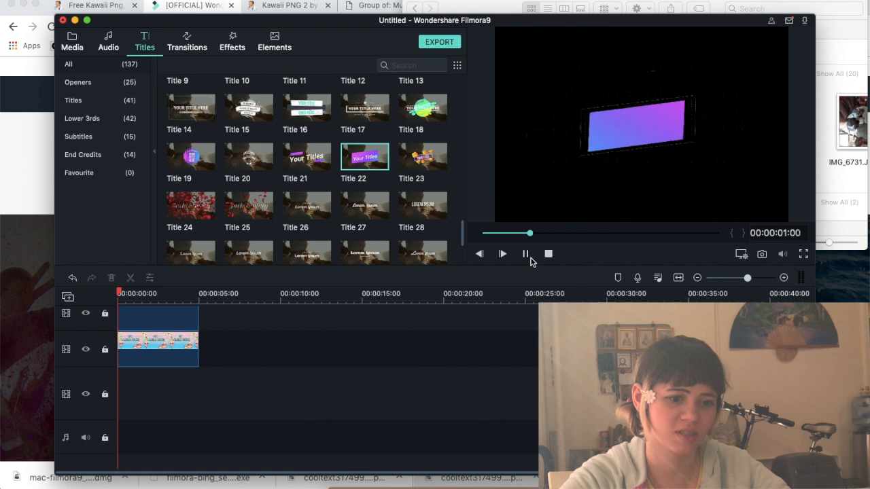
{"action": "scroll", "coordinate": [326, 221], "scroll_direction": "down", "scroll_amount": 5}
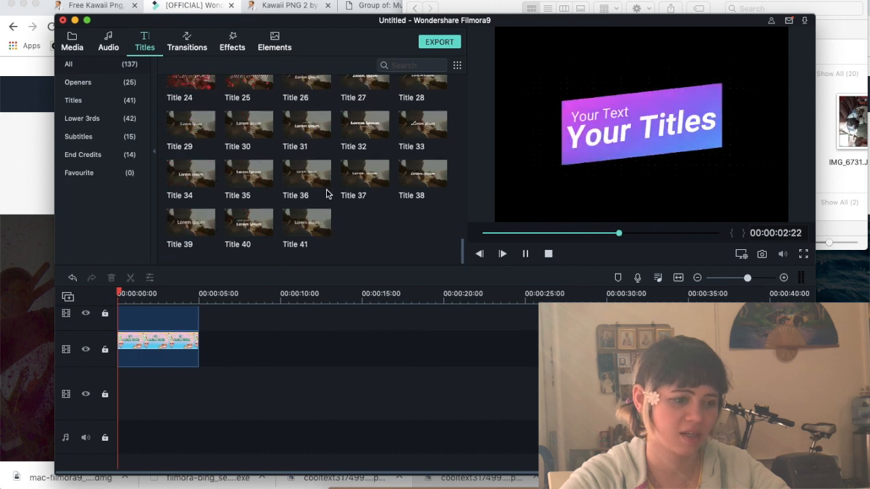
{"action": "scroll", "coordinate": [326, 221], "scroll_direction": "up", "scroll_amount": 5}
{"action": "left_click", "coordinate": [249, 205]}
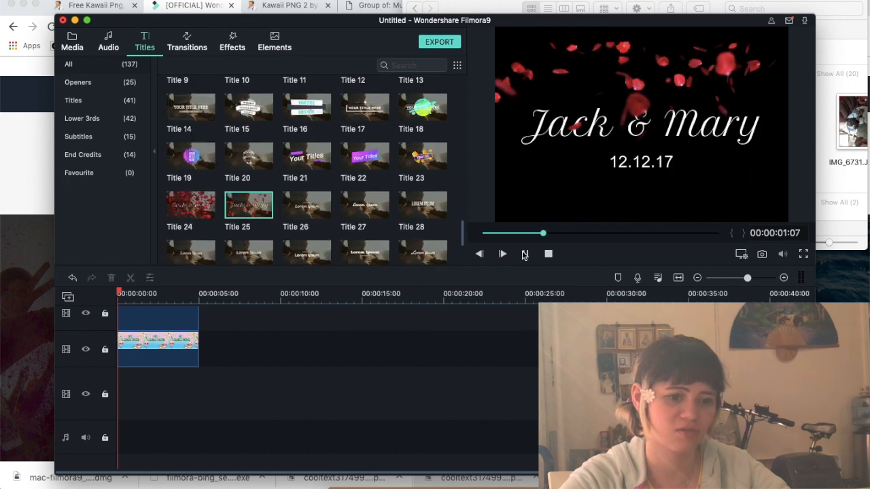
{"action": "scroll", "coordinate": [351, 178], "scroll_direction": "up", "scroll_amount": 3}
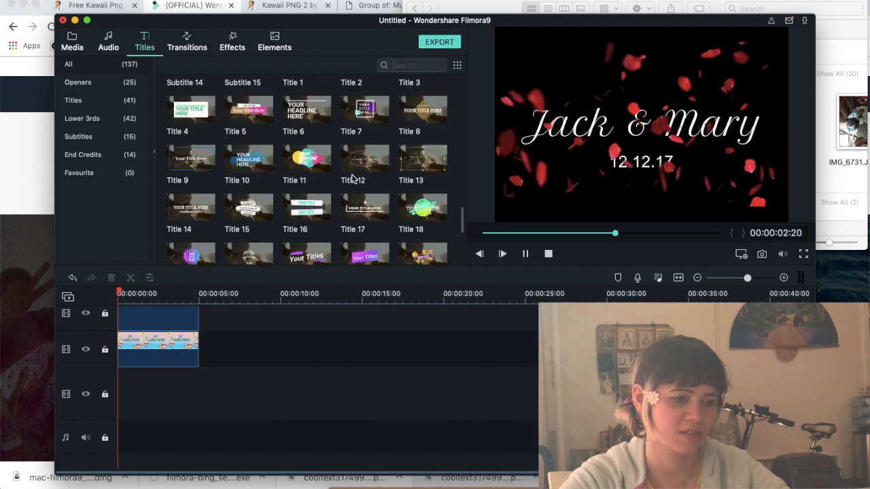
Check the elements, media and transitions libraries, then preview the Rainbow 1 filter on the banner.
{"action": "left_click", "coordinate": [275, 42]}
{"action": "left_click", "coordinate": [65, 43]}
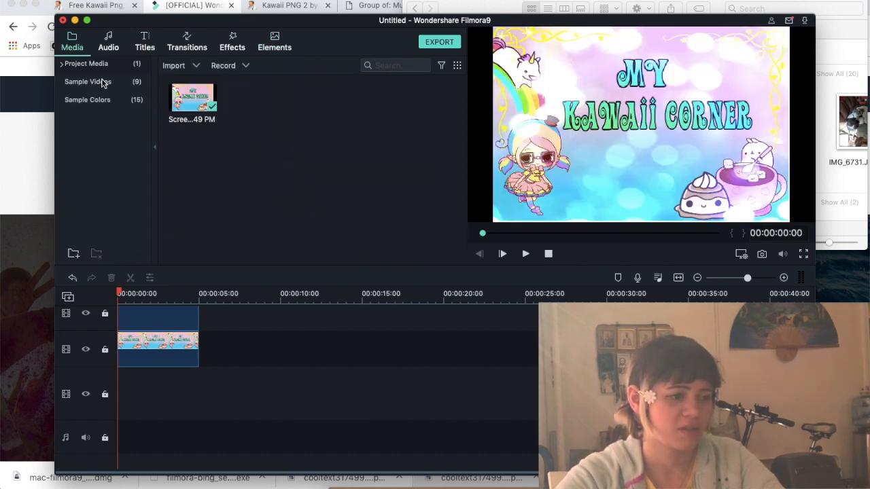
{"action": "left_click", "coordinate": [187, 42]}
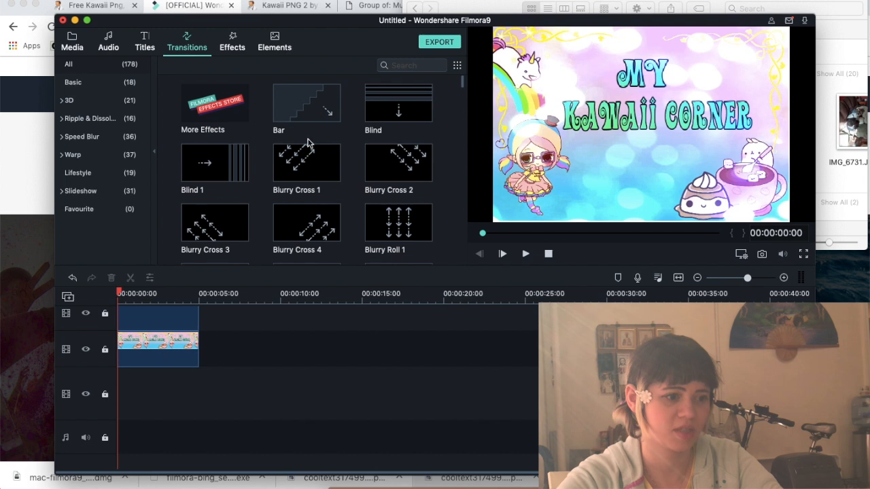
{"action": "left_click", "coordinate": [232, 42]}
{"action": "scroll", "coordinate": [306, 170], "scroll_direction": "down", "scroll_amount": 10}
{"action": "left_click", "coordinate": [249, 137]}
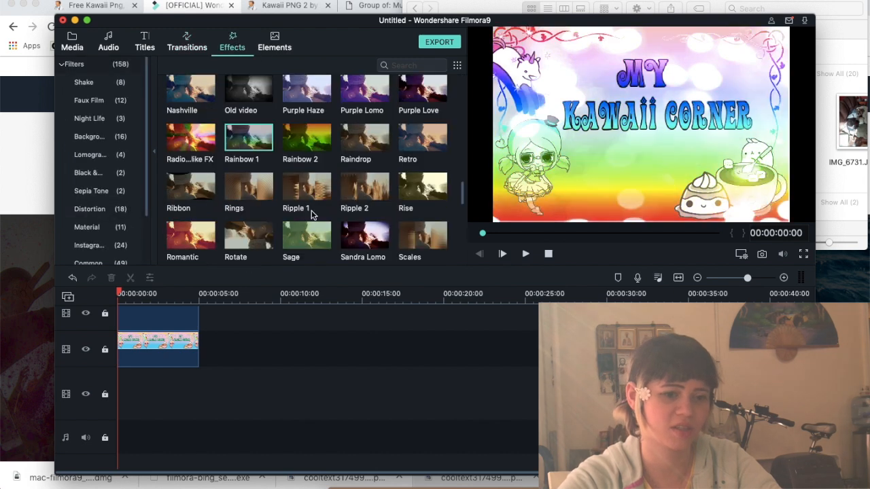
Preview the Classic, Charcoal, Amaro and 70s filters on the banner.
{"action": "scroll", "coordinate": [311, 215], "scroll_direction": "up", "scroll_amount": 10}
{"action": "left_click", "coordinate": [249, 178]}
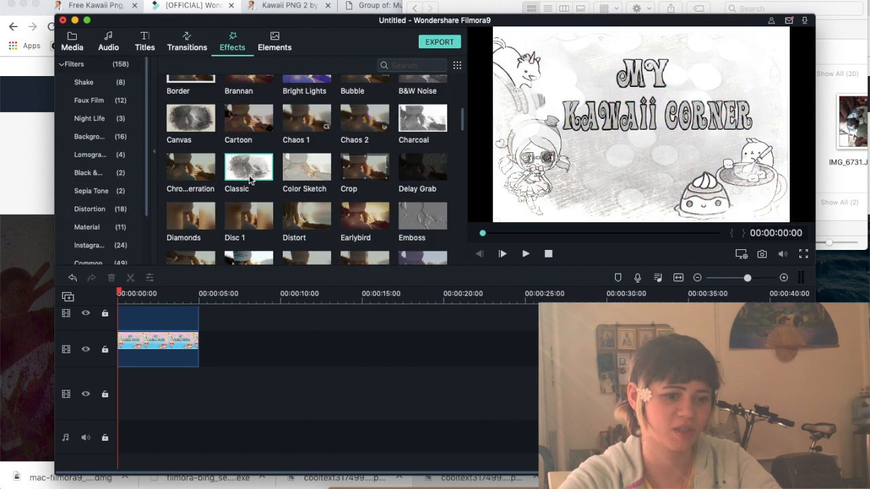
{"action": "left_click", "coordinate": [320, 178]}
{"action": "left_click", "coordinate": [422, 169]}
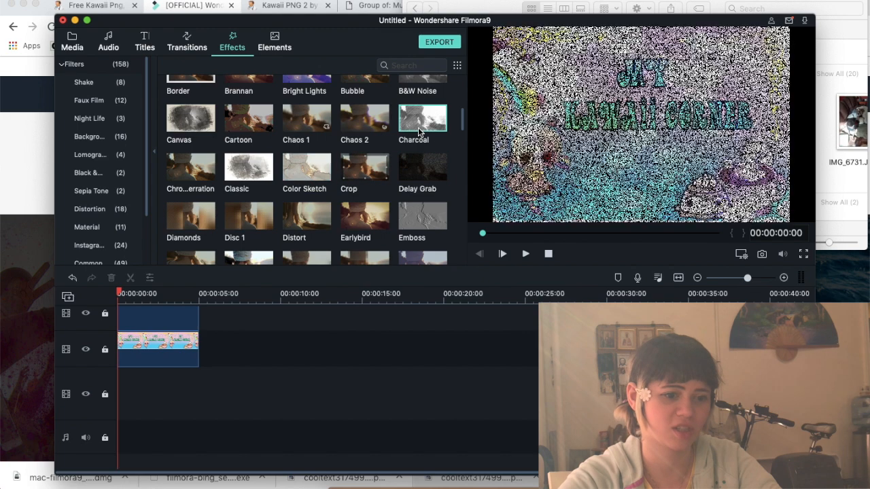
{"action": "scroll", "coordinate": [418, 131], "scroll_direction": "up", "scroll_amount": 6}
{"action": "left_click", "coordinate": [198, 144]}
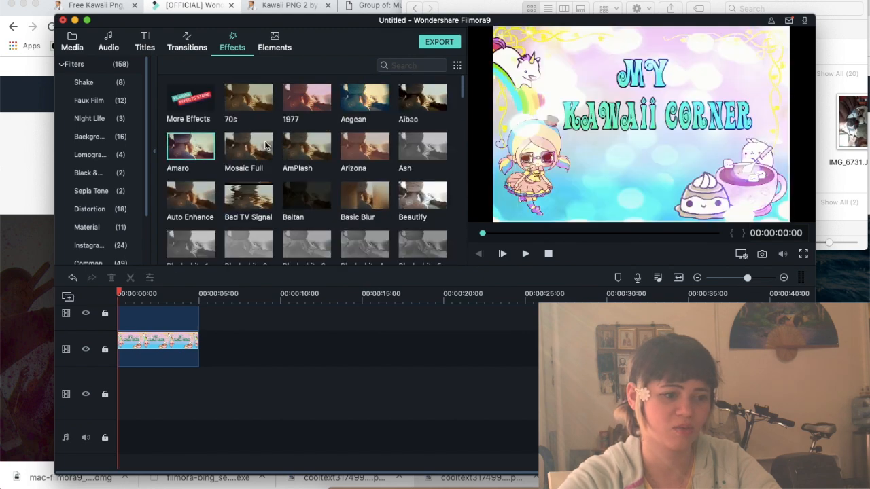
{"action": "left_click", "coordinate": [248, 99]}
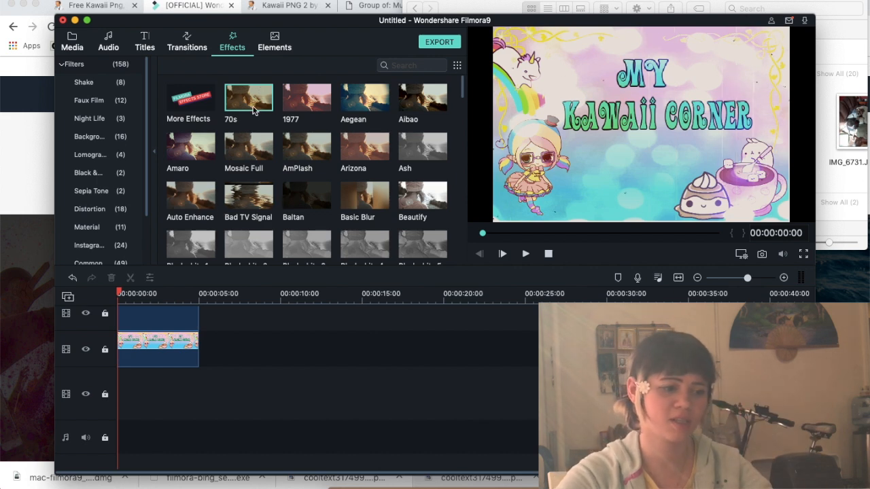
Undo adding the filter to the timeline and preview the 70s and 1977 filters on the image.
{"action": "key", "text": "super+z"}
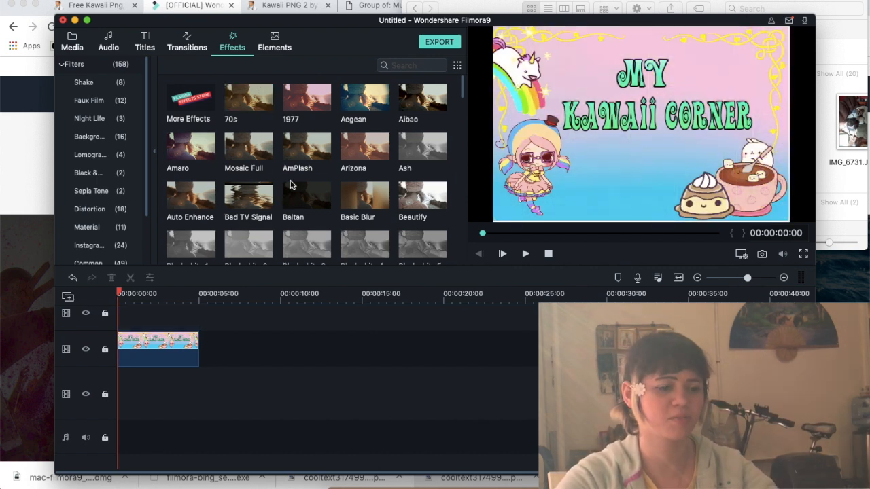
{"action": "left_click", "coordinate": [258, 100]}
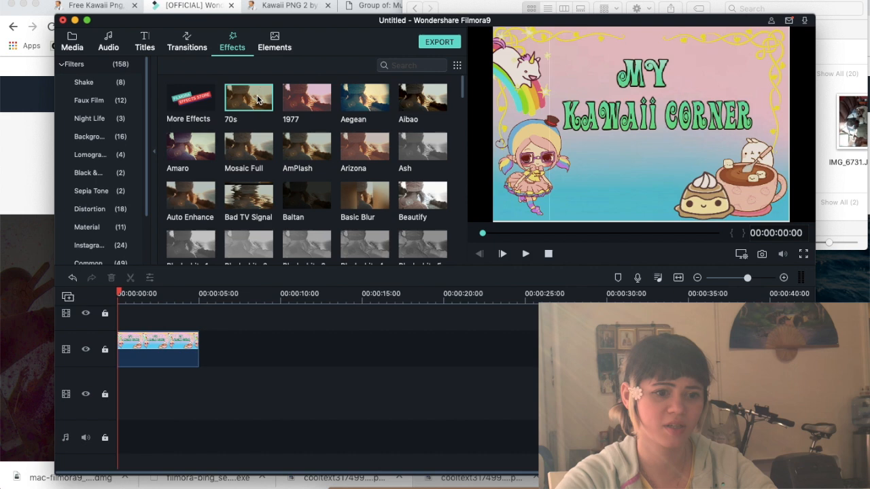
{"action": "left_click", "coordinate": [303, 103]}
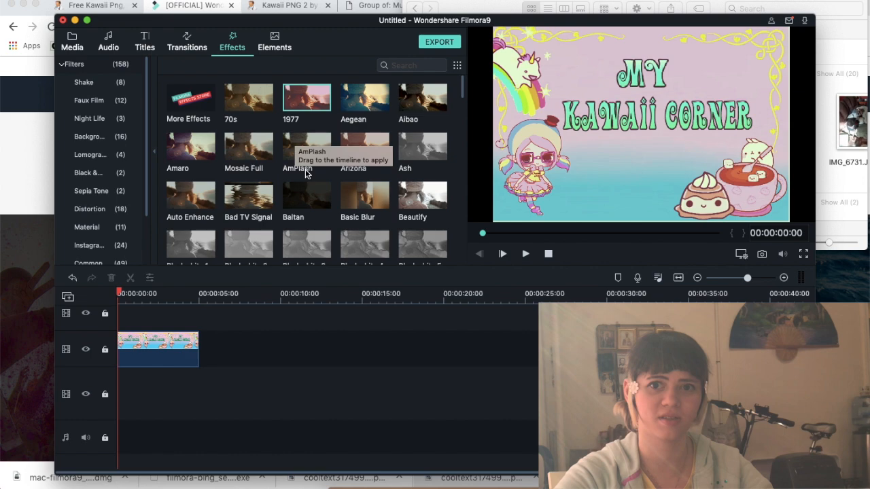
Switch to iMovie, add the My Kawaii Corner screenshot from Finder to the timeline, and set its cropping style to Fit.
{"action": "mouse_move", "coordinate": [373, 479]}
{"action": "left_click", "coordinate": [542, 478]}
{"action": "left_click", "coordinate": [542, 478]}
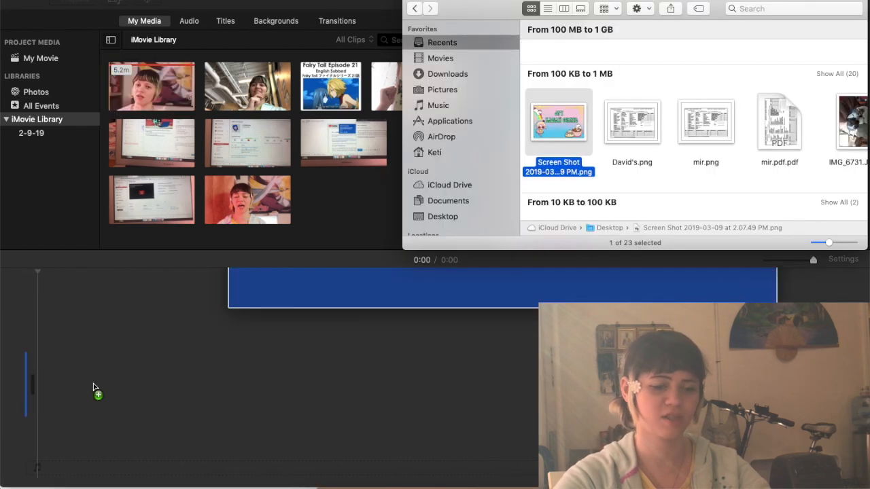
{"action": "left_click_drag", "start_coordinate": [93, 383], "coordinate": [93, 383]}
{"action": "left_click", "coordinate": [93, 383]}
{"action": "left_click", "coordinate": [632, 21]}
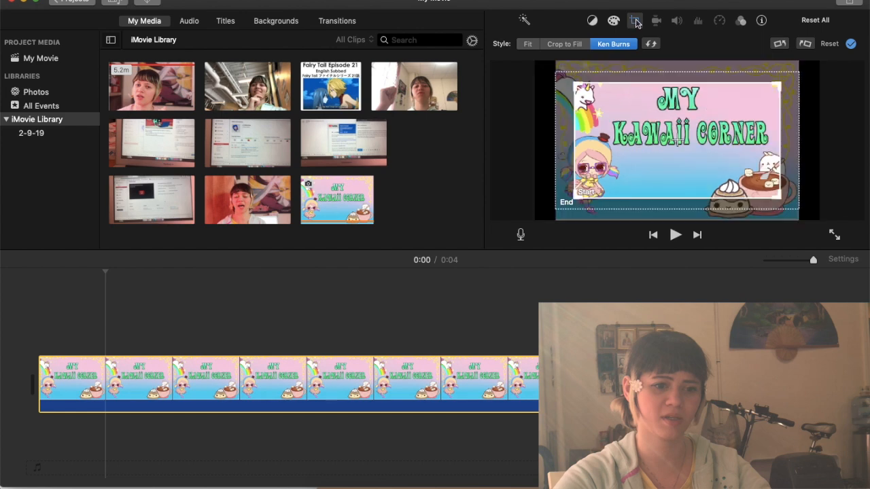
Add the Pixie Dust title over the whole image clip and clear its placeholder text.
{"action": "left_click", "coordinate": [193, 20]}
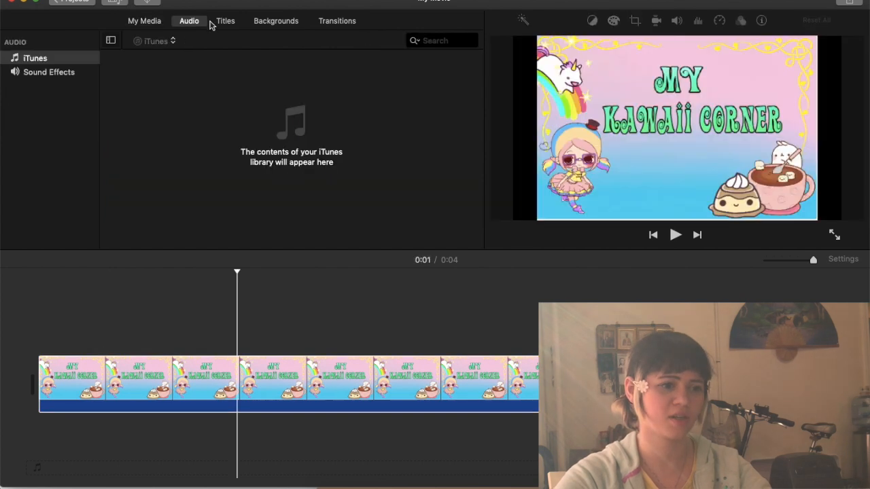
{"action": "left_click", "coordinate": [223, 22]}
{"action": "scroll", "coordinate": [31, 103], "scroll_direction": "down", "scroll_amount": 10}
{"action": "left_click", "coordinate": [31, 104]}
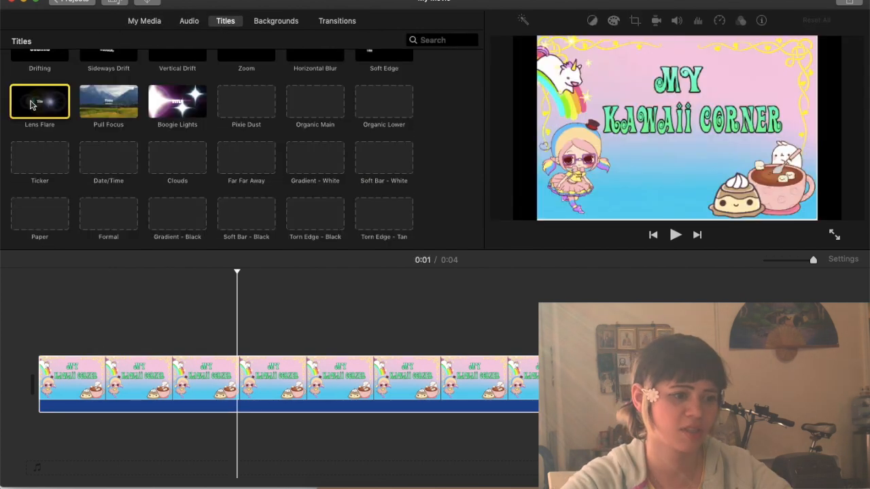
{"action": "left_click", "coordinate": [243, 104]}
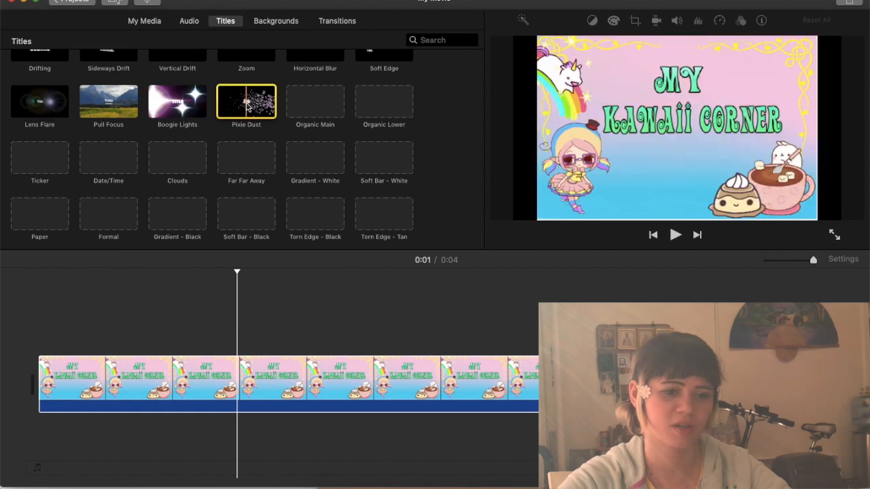
{"action": "left_click_drag", "start_coordinate": [248, 105], "coordinate": [38, 338]}
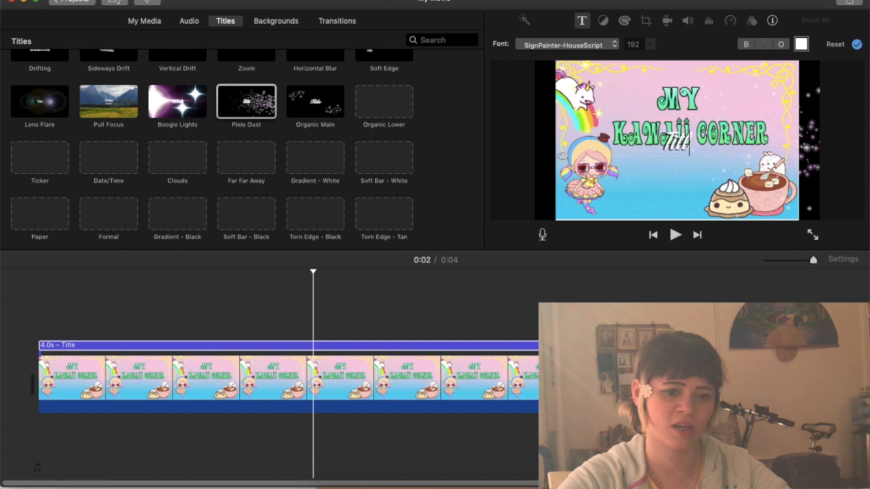
Play the clip from the start to check the Pixie Dust animation, stopping where the sparkles end.
{"action": "left_click", "coordinate": [35, 322]}
{"action": "key", "text": "space"}
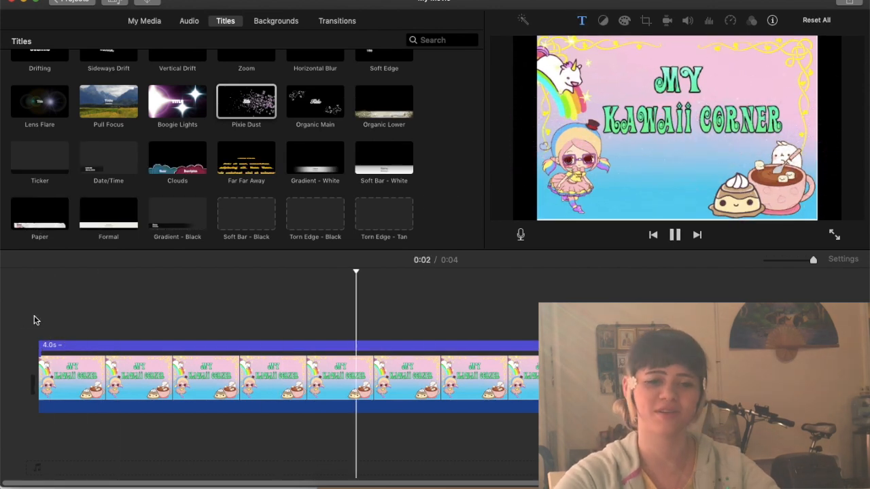
{"action": "key", "text": "space"}
{"action": "left_click", "coordinate": [28, 320]}
{"action": "key", "text": "space"}
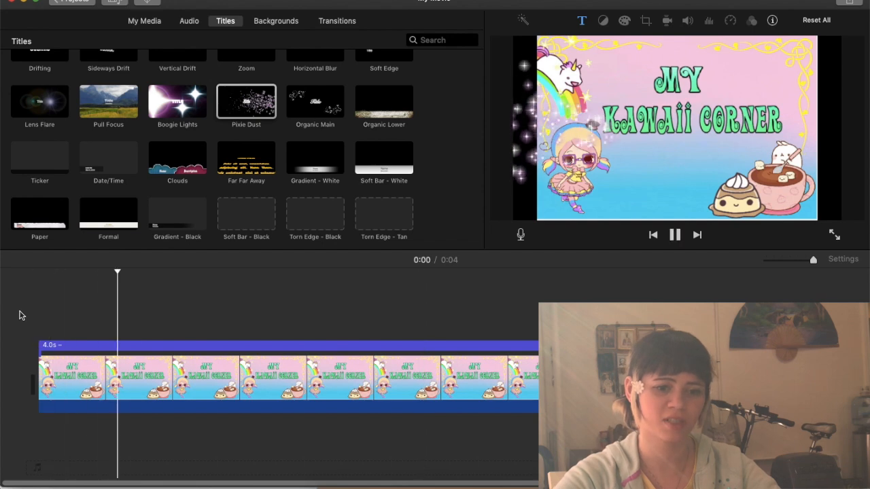
{"action": "key", "text": "space"}
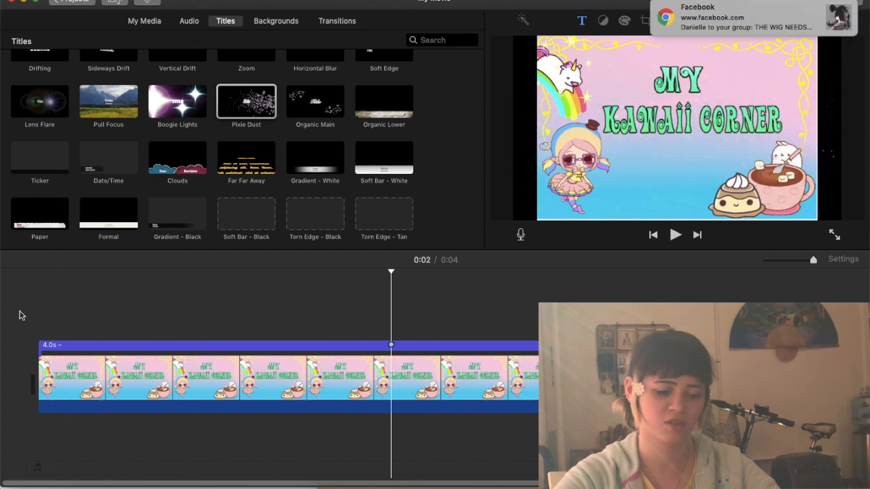
Split the clip and title at about 2.6 s, delete the remainder, and play the shortened clip from the start.
{"action": "left_click", "coordinate": [394, 346]}
{"action": "key", "text": "super+b"}
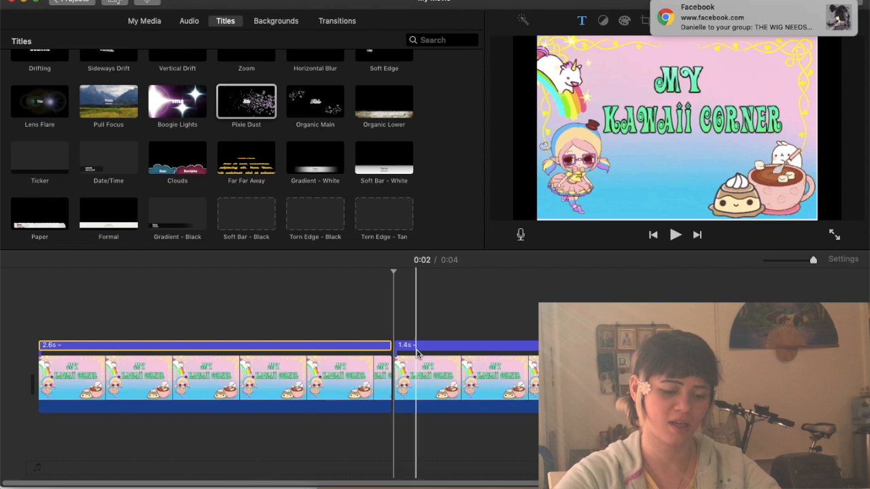
{"action": "left_click", "coordinate": [417, 366]}
{"action": "key", "text": "BackSpace"}
{"action": "left_click", "coordinate": [4, 344]}
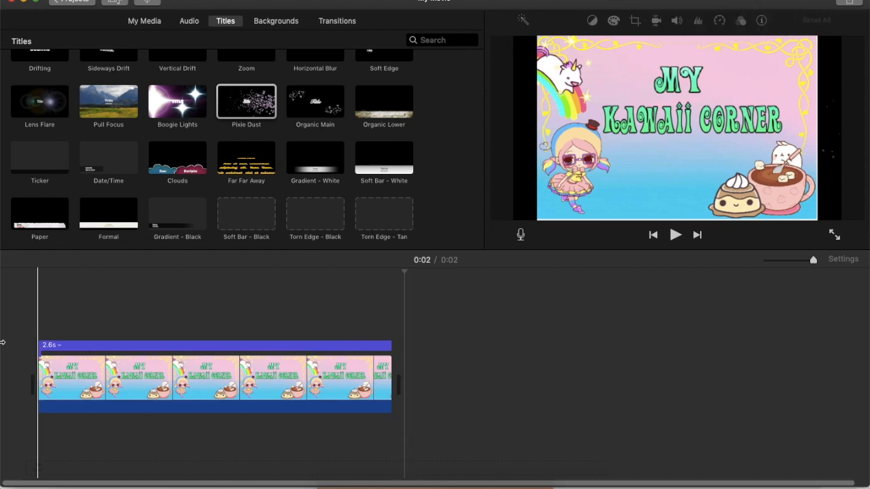
{"action": "key", "text": "space"}
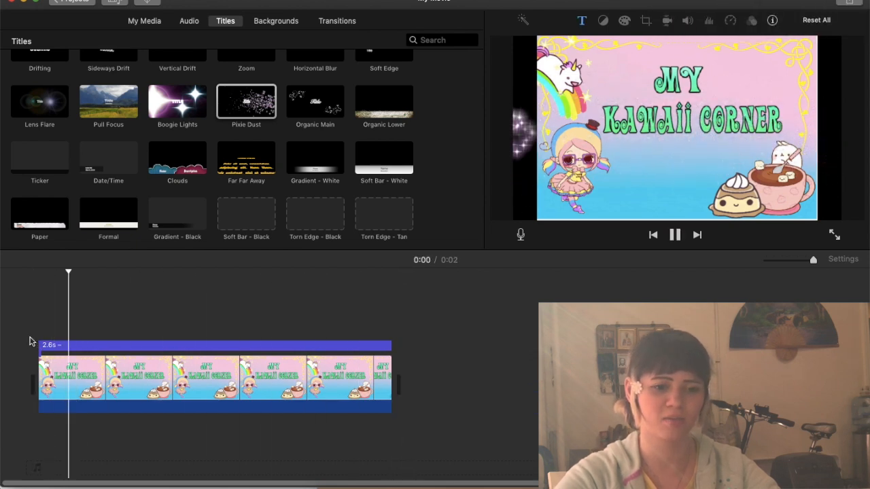
Switch to Filmora9, preview the Shine B filter, and capture a screenshot of the filtered preview image.
{"action": "left_click", "coordinate": [479, 476]}
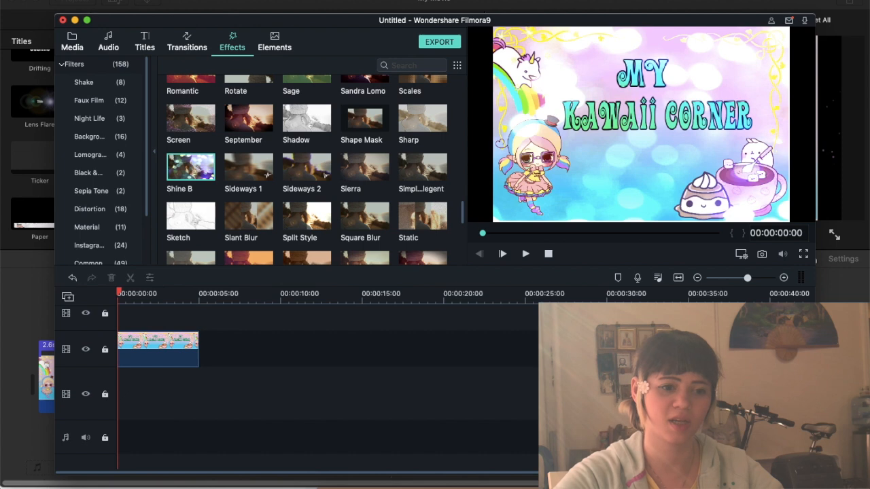
{"action": "left_click_drag", "start_coordinate": [492, 27], "coordinate": [788, 220]}
Browse the other filters and preview the Blue Explosion filter on the image.
{"action": "scroll", "coordinate": [327, 367], "scroll_direction": "up", "scroll_amount": 2}
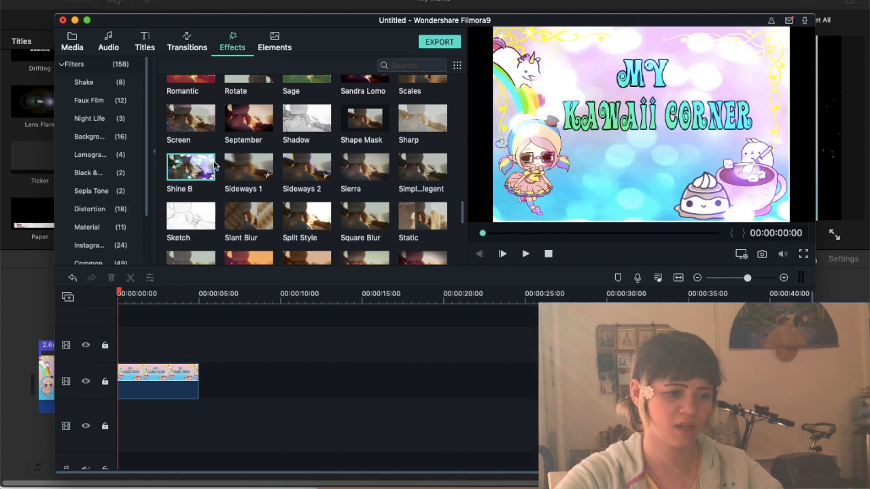
{"action": "scroll", "coordinate": [213, 165], "scroll_direction": "down", "scroll_amount": 1}
{"action": "scroll", "coordinate": [213, 166], "scroll_direction": "up", "scroll_amount": 15}
{"action": "left_click", "coordinate": [379, 233]}
{"action": "scroll", "coordinate": [379, 233], "scroll_direction": "up", "scroll_amount": 4}
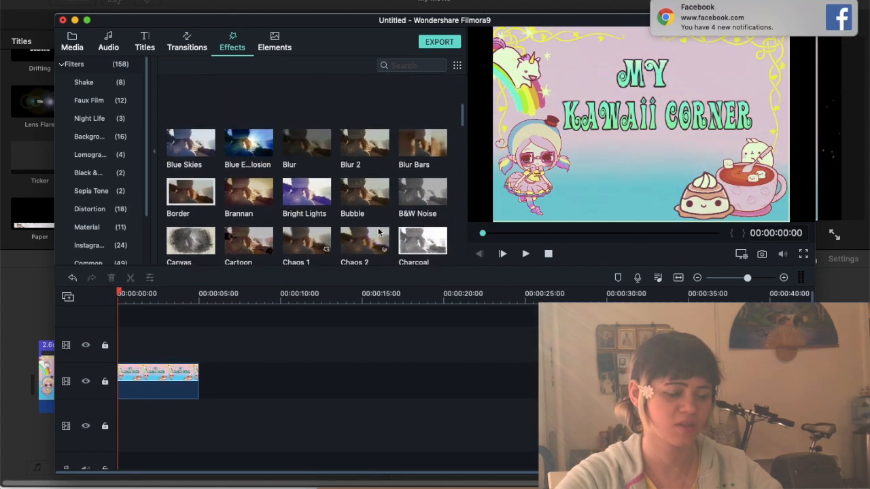
{"action": "left_click", "coordinate": [248, 153]}
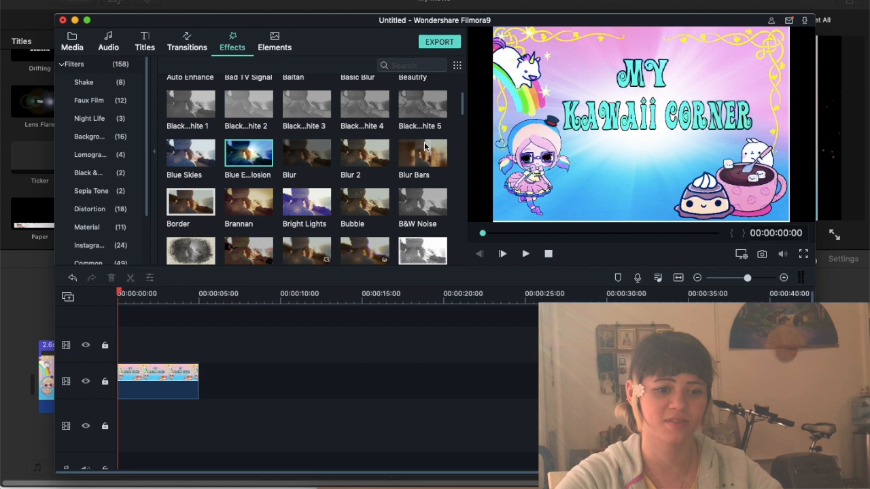
{"action": "scroll", "coordinate": [333, 194], "scroll_direction": "down", "scroll_amount": 15}
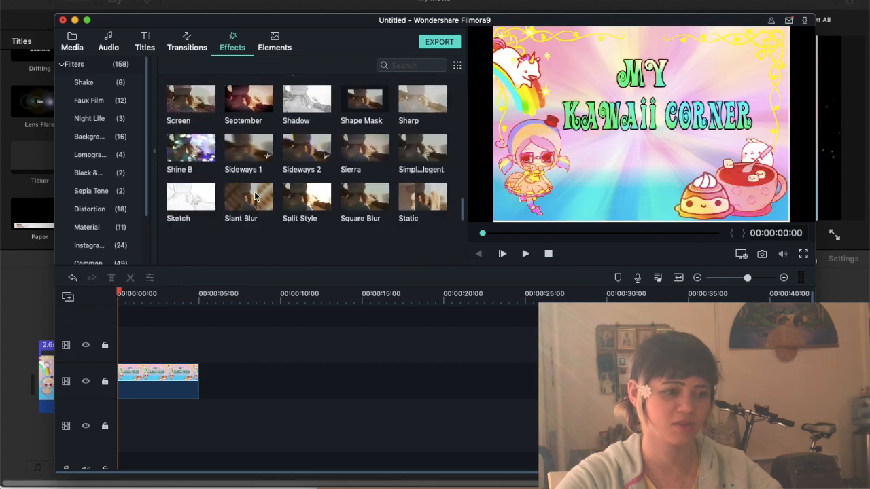
{"action": "scroll", "coordinate": [255, 196], "scroll_direction": "down", "scroll_amount": 2}
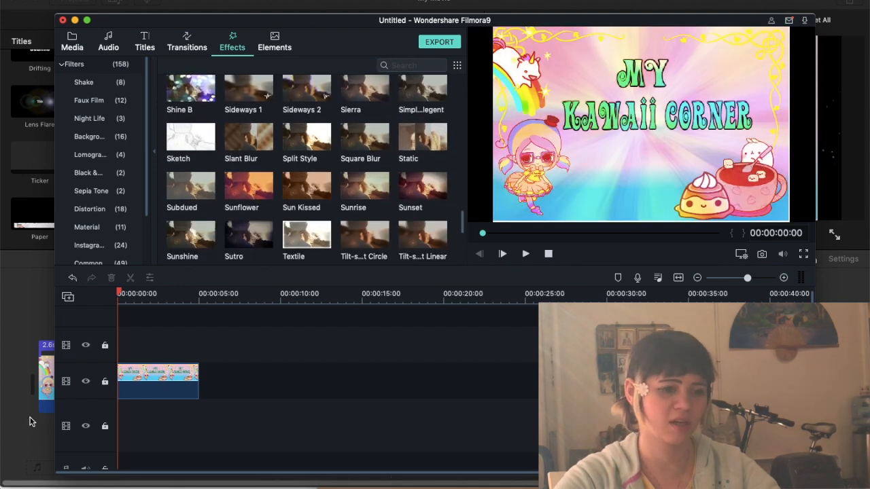
Switch to iMovie, place the Shine B screenshot after the first clip, and add a Pixie Dust title over it.
{"action": "left_click", "coordinate": [45, 417]}
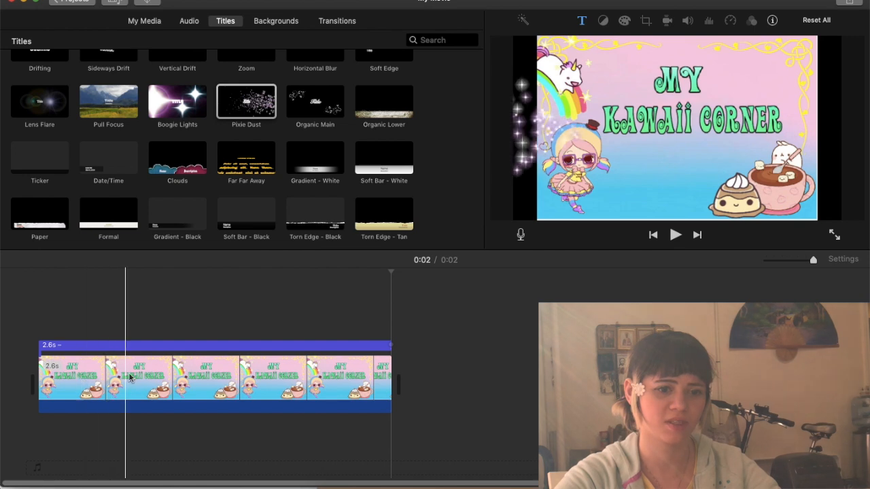
{"action": "key", "text": "super+Tab"}
{"action": "left_click_drag", "start_coordinate": [558, 130], "coordinate": [424, 448]}
{"action": "left_click_drag", "start_coordinate": [251, 106], "coordinate": [404, 345]}
{"action": "double_click", "coordinate": [446, 345]}
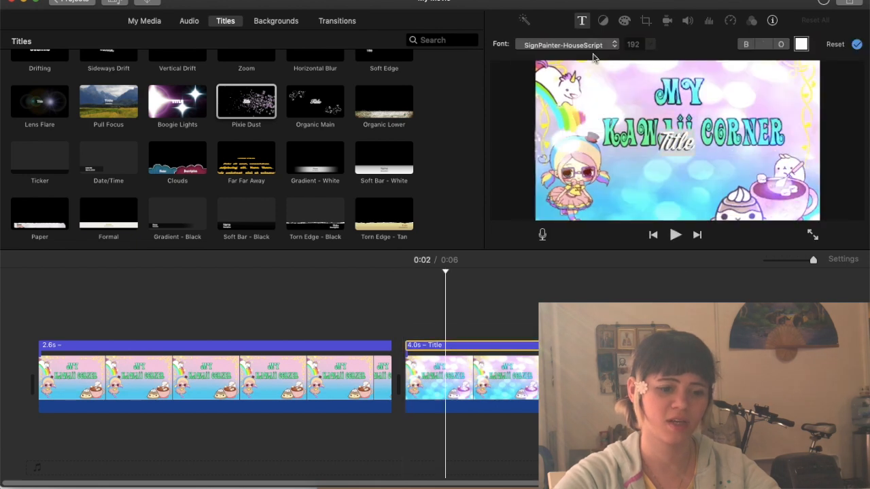
Set the second clip's cropping style to Fit and clear its title's placeholder text.
{"action": "left_click", "coordinate": [614, 378]}
{"action": "left_click", "coordinate": [634, 20]}
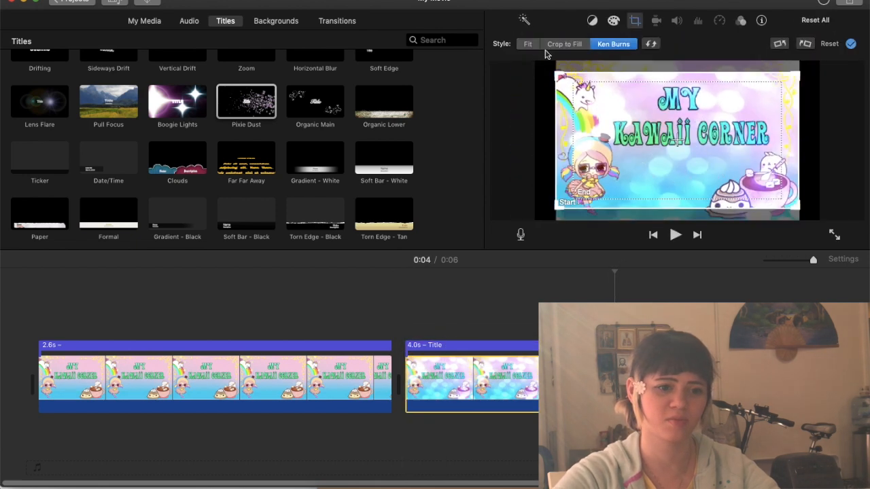
{"action": "left_click", "coordinate": [528, 44]}
{"action": "double_click", "coordinate": [449, 345]}
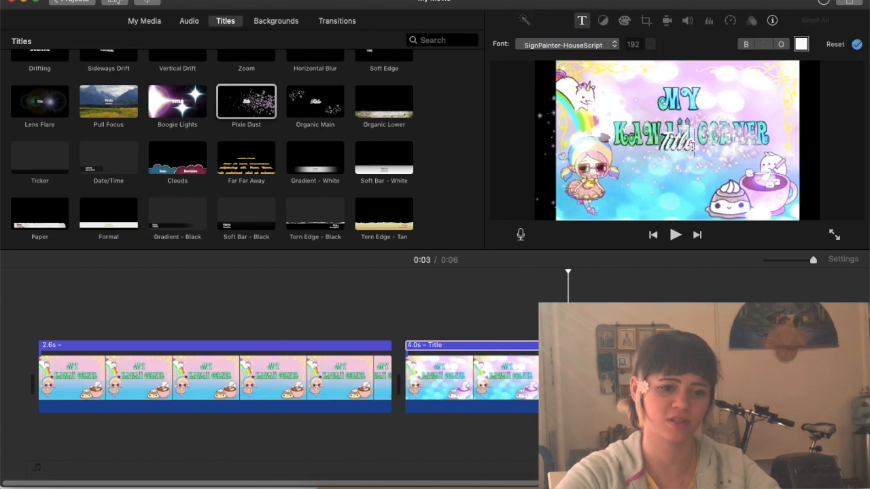
{"action": "left_click", "coordinate": [405, 318]}
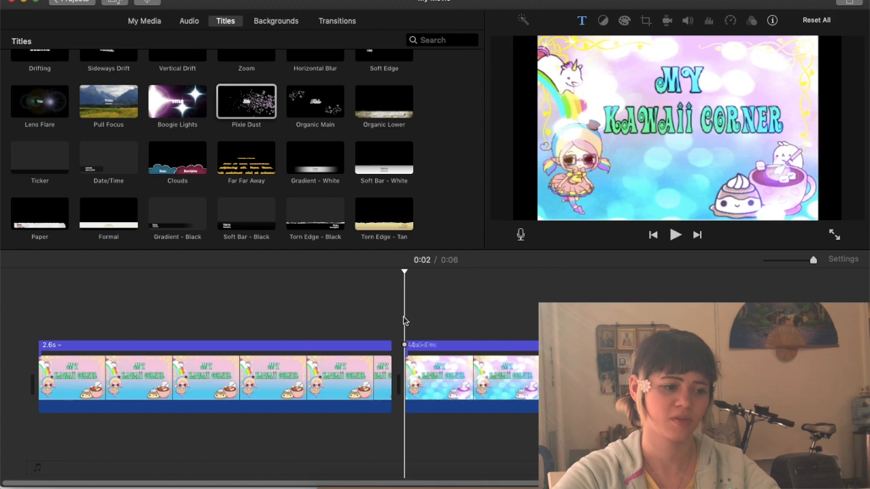
Play both clips from the start to review the sparkle animation on each image.
{"action": "left_click", "coordinate": [39, 335]}
{"action": "key", "text": "space"}
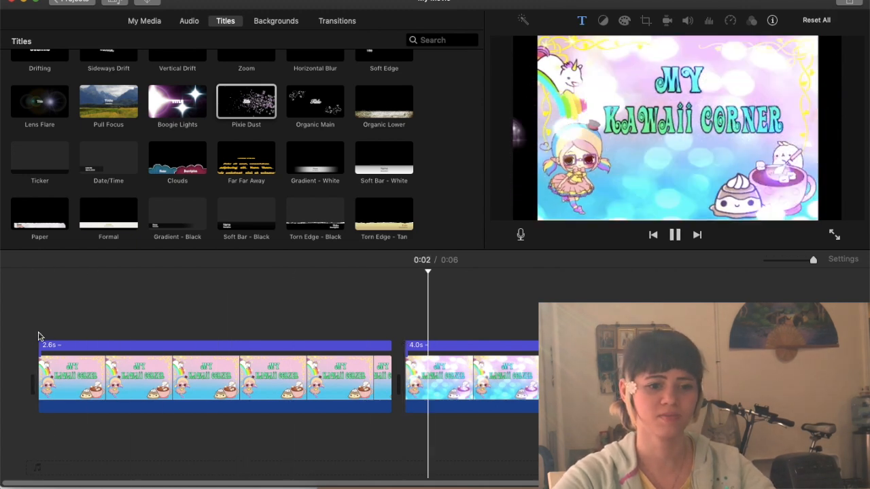
{"action": "key", "text": "space"}
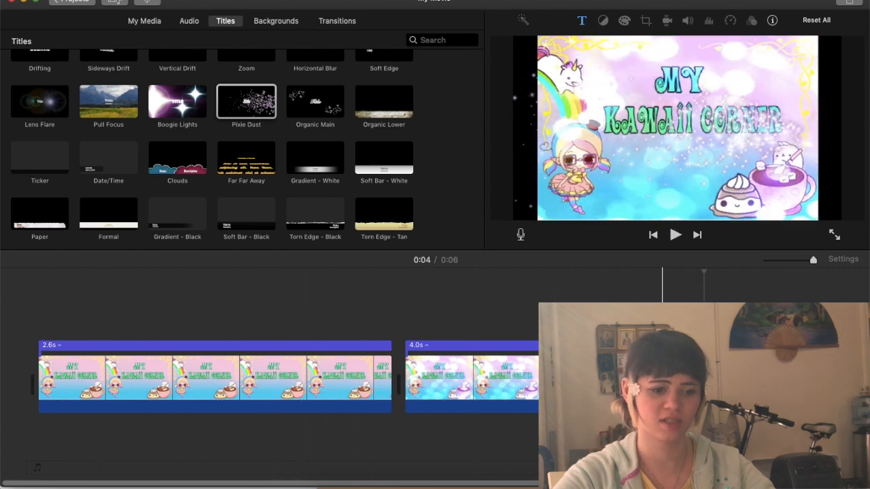
{"action": "key", "text": "space"}
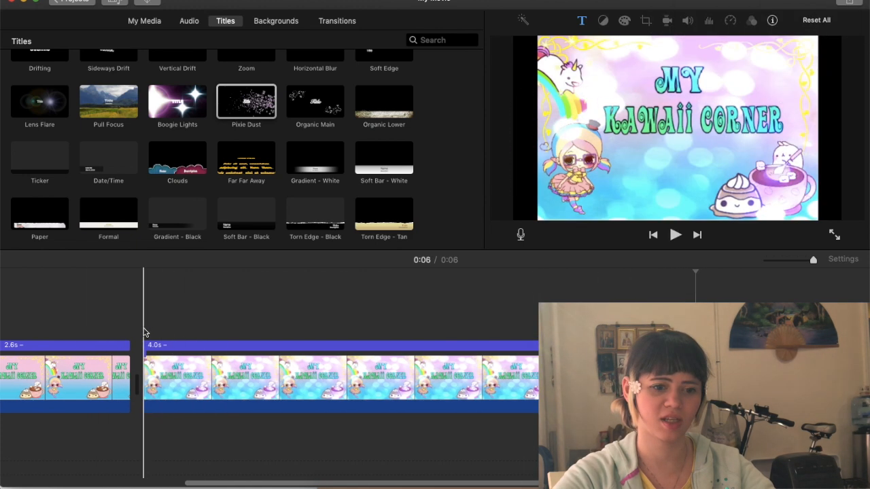
Delete the first, unfiltered clip and shorten the remaining Shine B clip to 2.7 s.
{"action": "scroll", "coordinate": [376, 303], "scroll_direction": "left", "scroll_amount": 3}
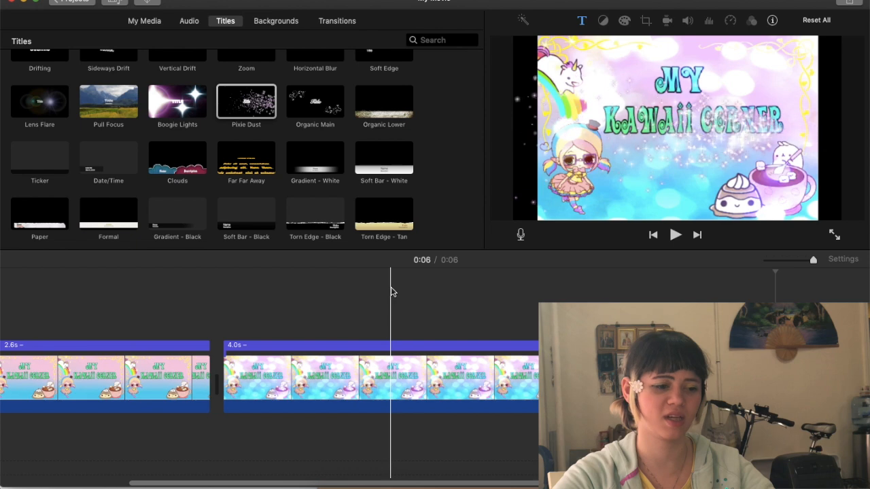
{"action": "left_click", "coordinate": [178, 370]}
{"action": "key", "text": "Delete"}
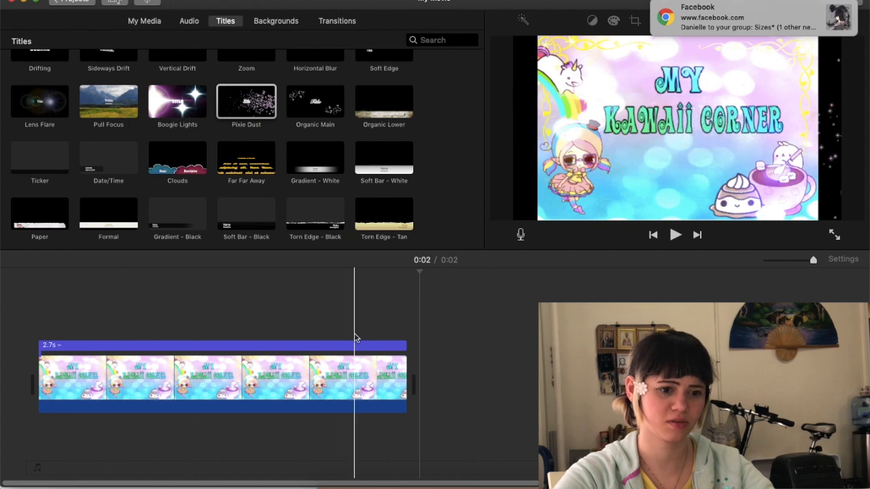
Check the title text of the shortened Shine B clip and play the clip from the start.
{"action": "left_click", "coordinate": [378, 367]}
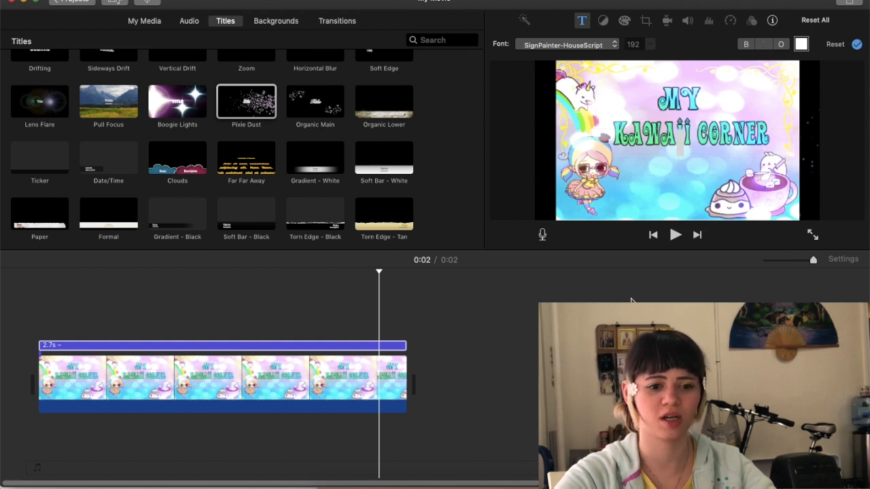
{"action": "type", "text": "i"}
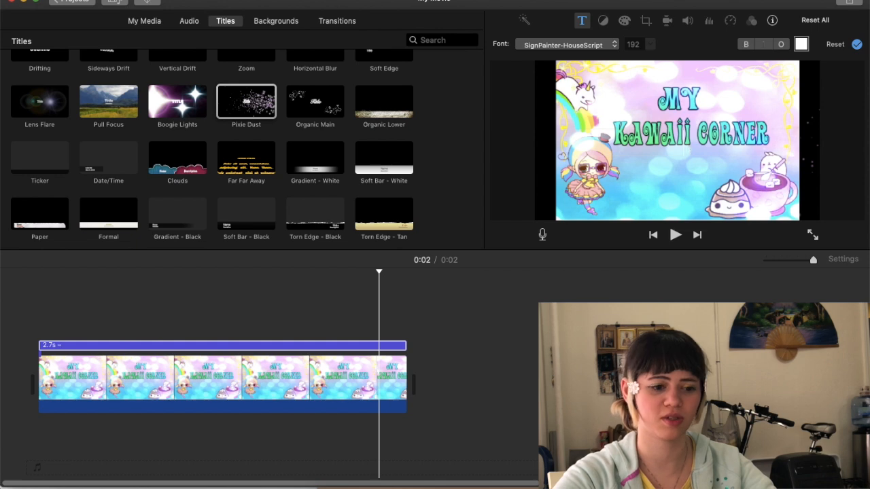
{"action": "left_click", "coordinate": [25, 326]}
{"action": "key", "text": "space"}
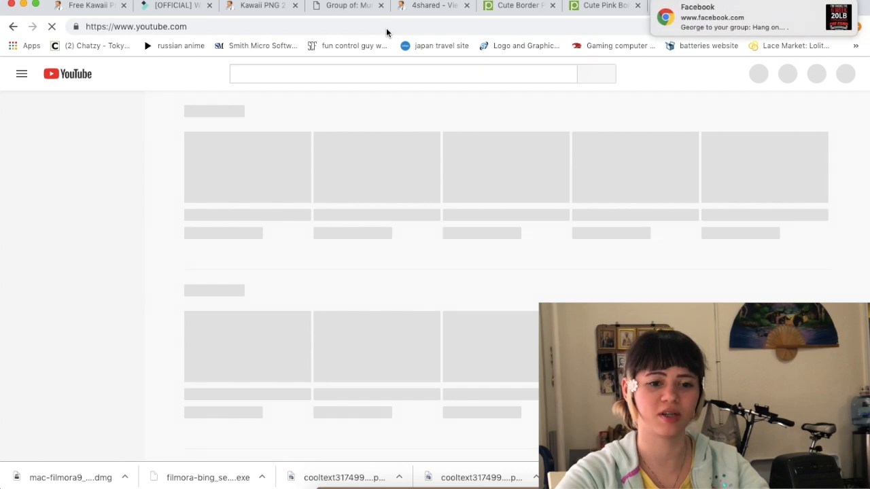
Open the free music list of the Audio Library in YouTube's Creator Studio.
{"action": "left_click", "coordinate": [841, 76]}
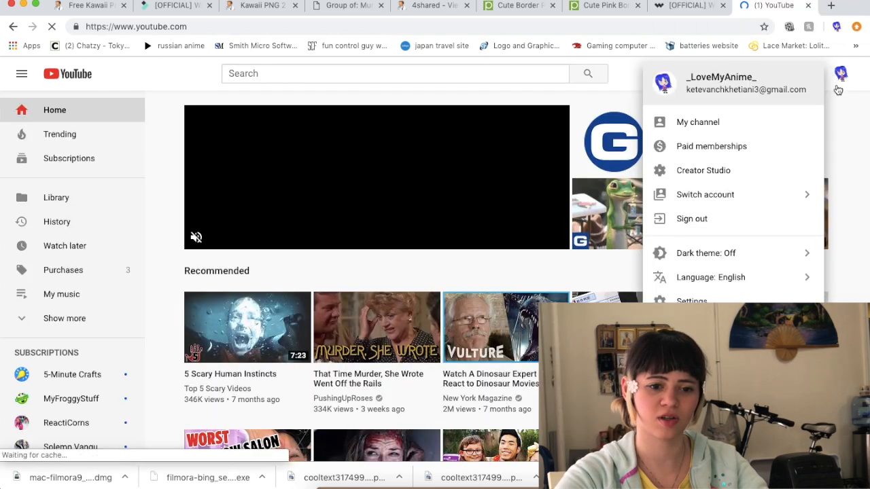
{"action": "left_click", "coordinate": [746, 177]}
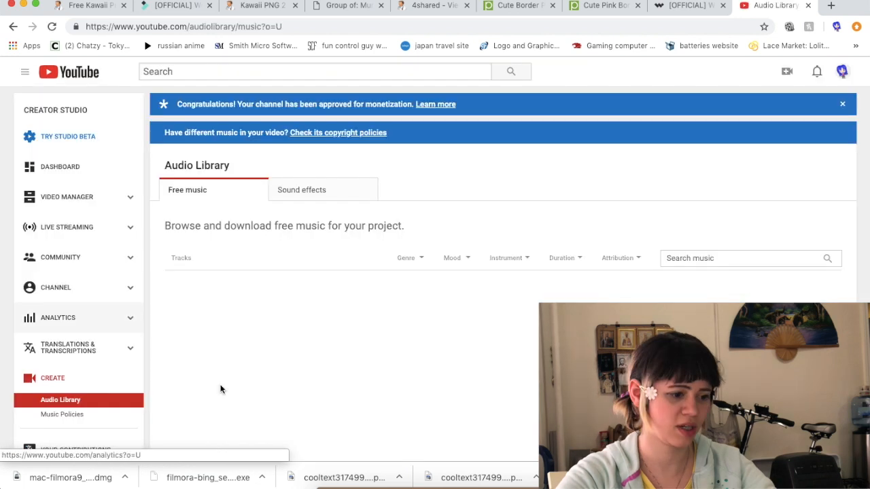
{"action": "scroll", "coordinate": [83, 355], "scroll_direction": "down", "scroll_amount": 1}
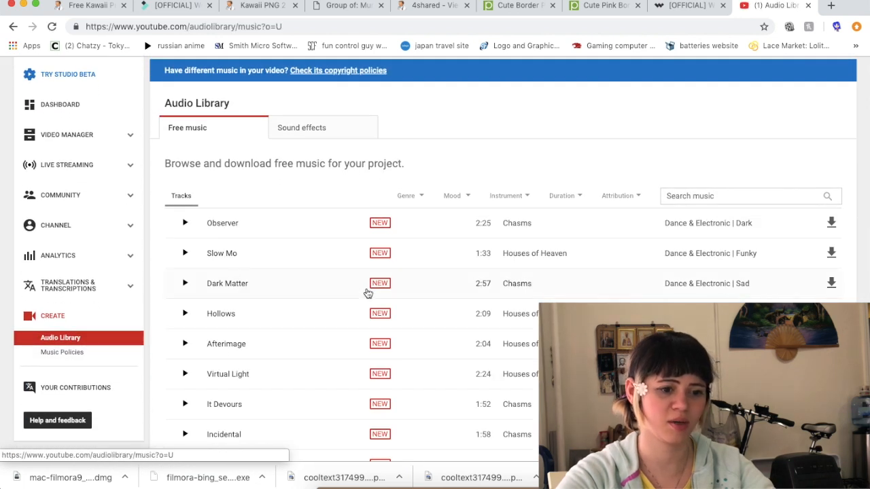
{"action": "scroll", "coordinate": [594, 256], "scroll_direction": "down", "scroll_amount": 1}
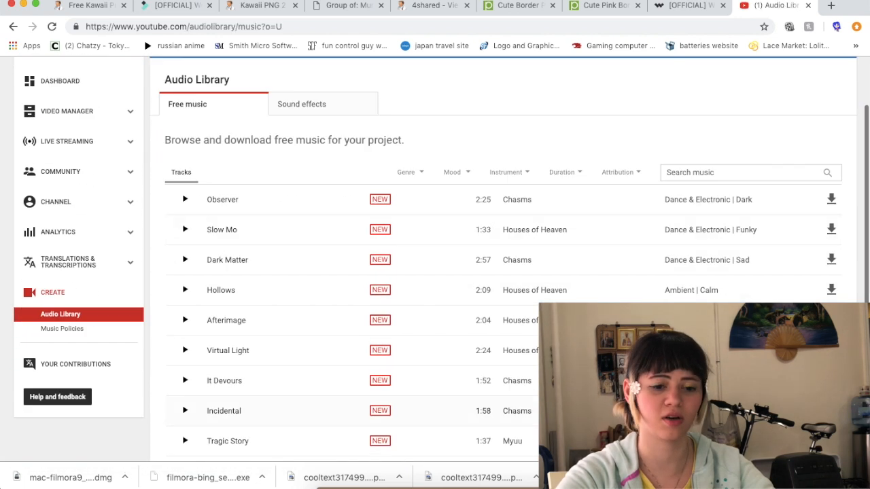
Search the free music for "cute" and preview Toy Piano, Days Like This, Island Summer Breeze and Half Day.
{"action": "left_click", "coordinate": [710, 173]}
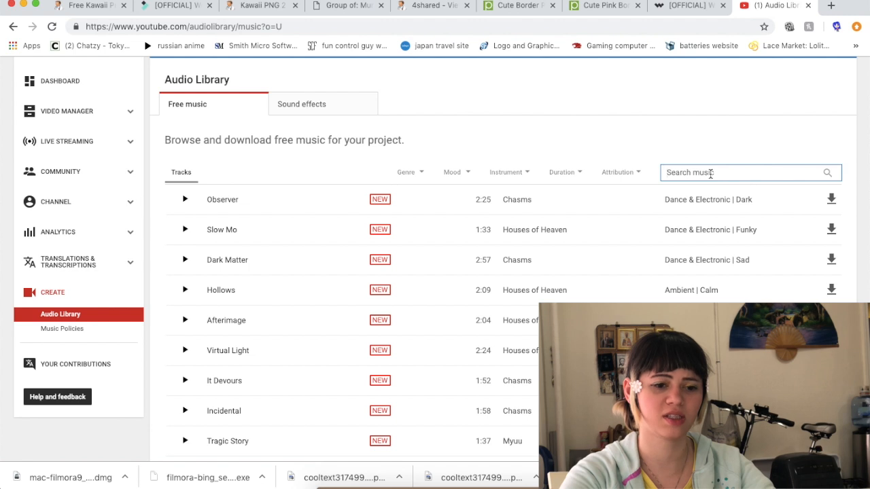
{"action": "type", "text": "cute"}
{"action": "left_click", "coordinate": [185, 199]}
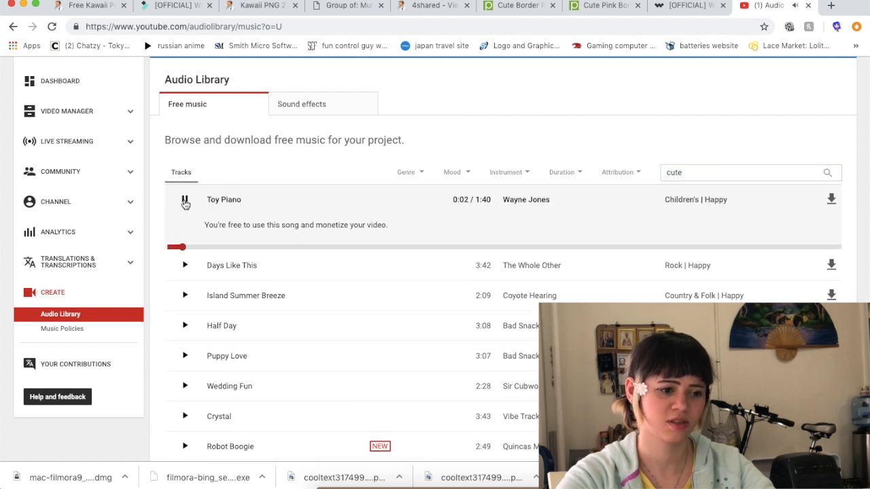
{"action": "left_click", "coordinate": [185, 201]}
{"action": "left_click", "coordinate": [184, 262]}
{"action": "left_click", "coordinate": [185, 234]}
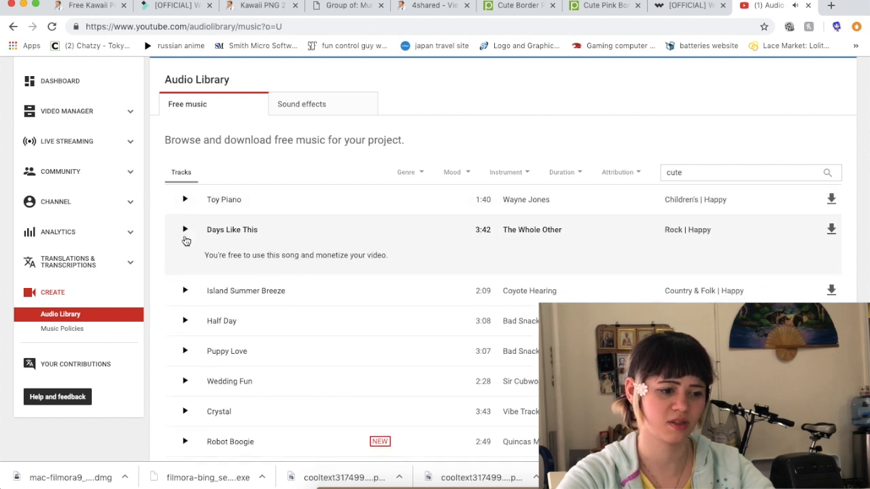
{"action": "left_click", "coordinate": [184, 293]}
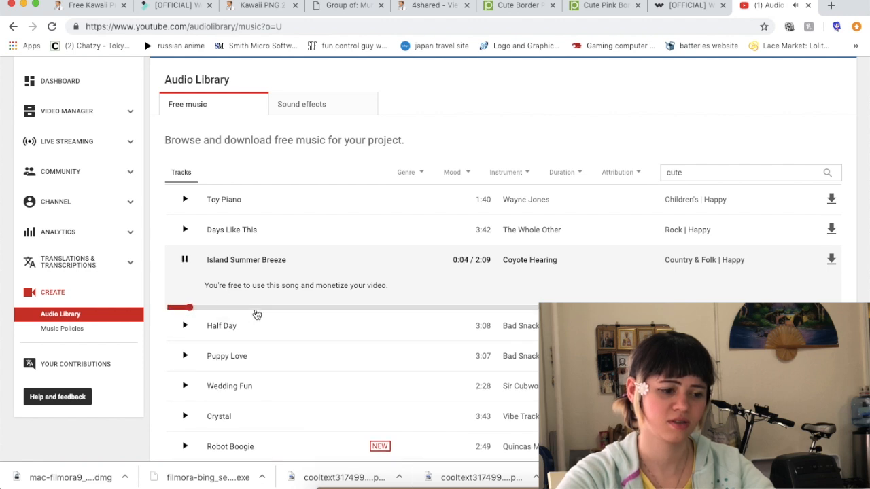
{"action": "left_click", "coordinate": [188, 262]}
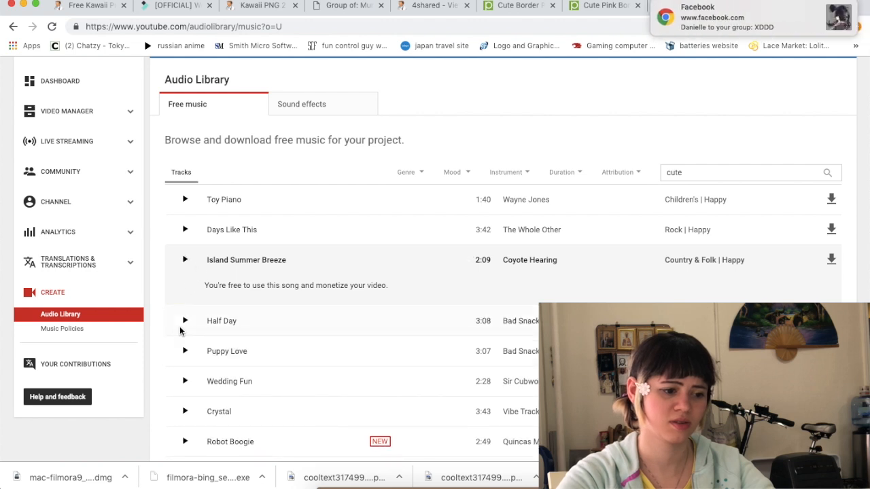
{"action": "left_click", "coordinate": [185, 320]}
{"action": "left_click", "coordinate": [185, 290]}
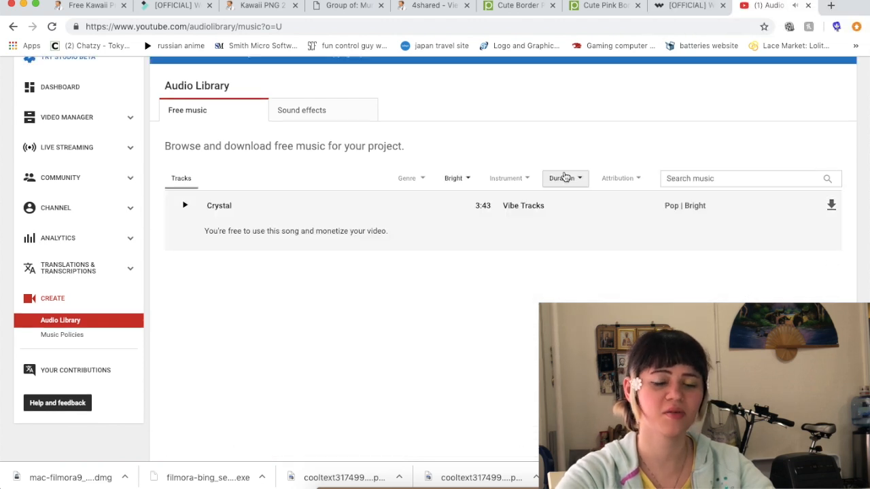
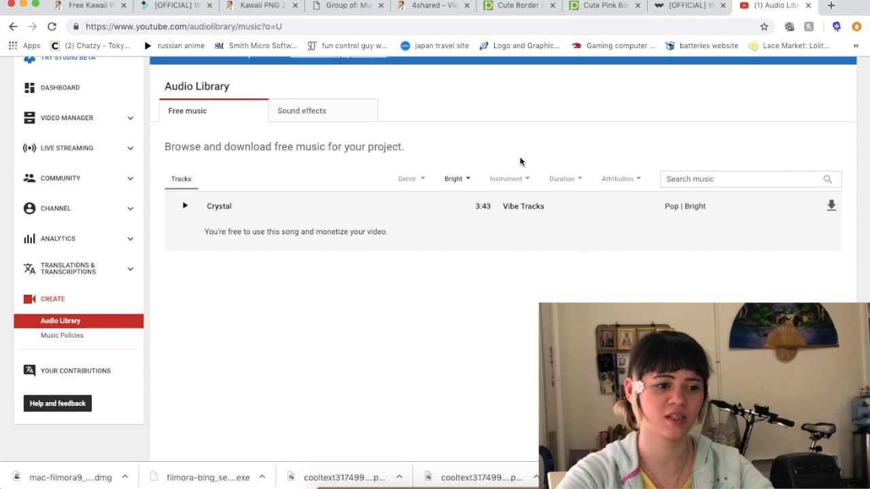
Search YouTube for "cute intro music no copyright".
{"action": "scroll", "coordinate": [520, 161], "scroll_direction": "up", "scroll_amount": 2}
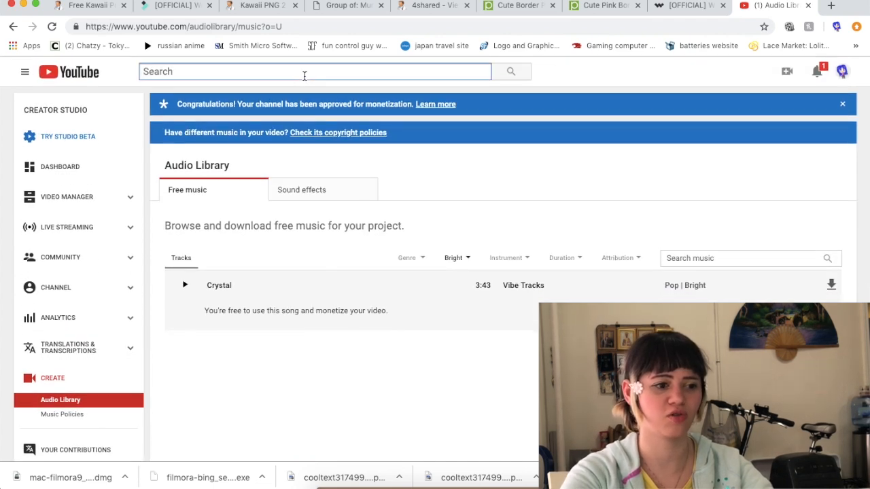
{"action": "type", "text": "cute inc"}
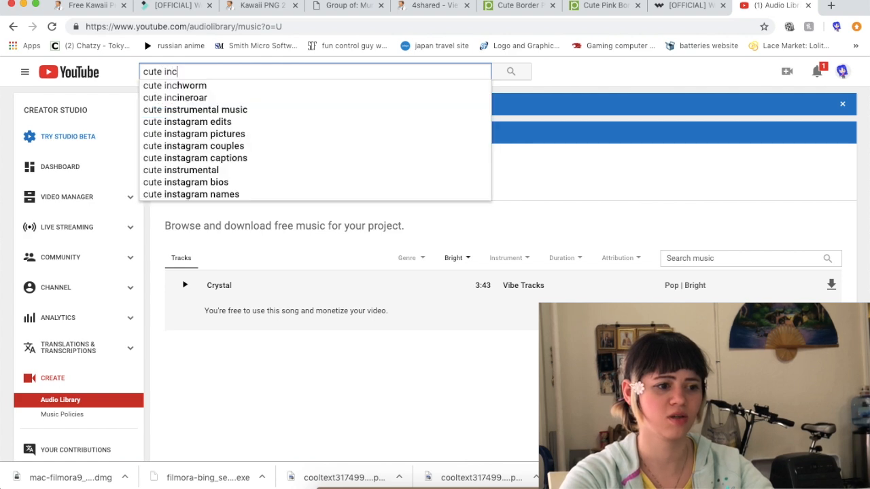
{"action": "key", "text": "BackSpace"}
{"action": "type", "text": "ro mu"}
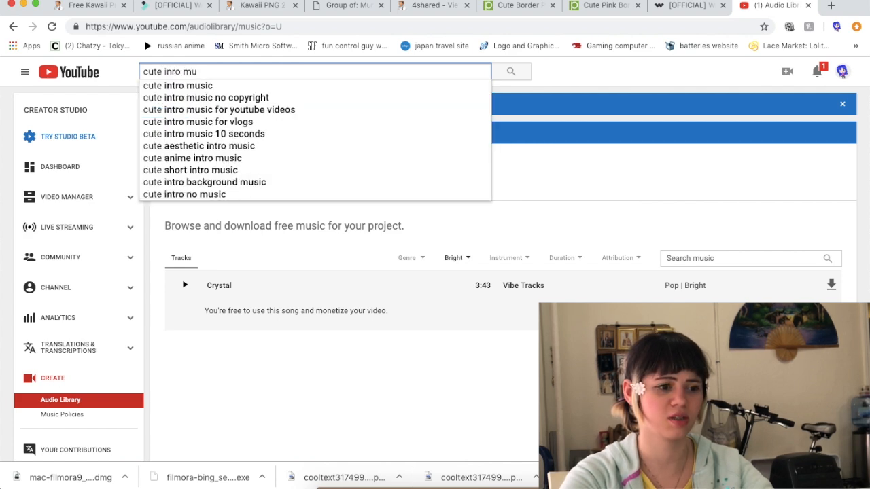
{"action": "left_click", "coordinate": [315, 97]}
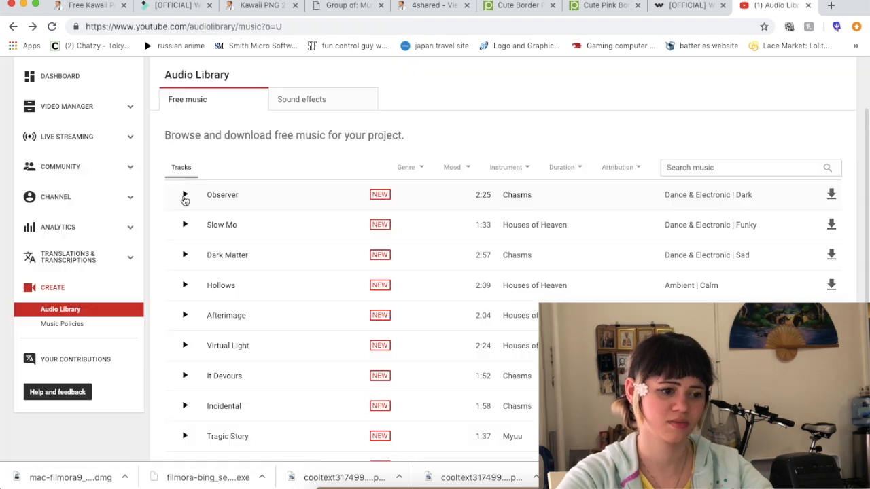
Preview the Observer, Slow Mo and Dark Matter tracks in the Audio Library.
{"action": "left_click", "coordinate": [185, 197]}
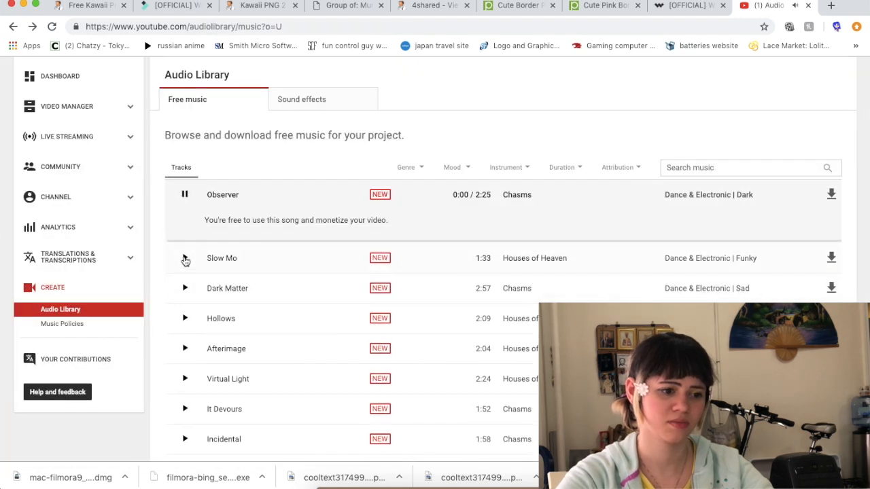
{"action": "left_click", "coordinate": [184, 259]}
{"action": "left_click", "coordinate": [188, 297]}
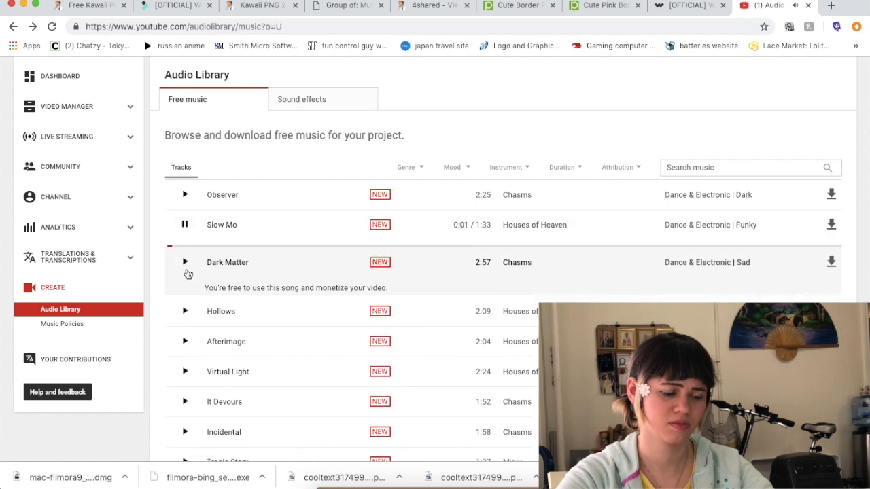
{"action": "left_click", "coordinate": [185, 260]}
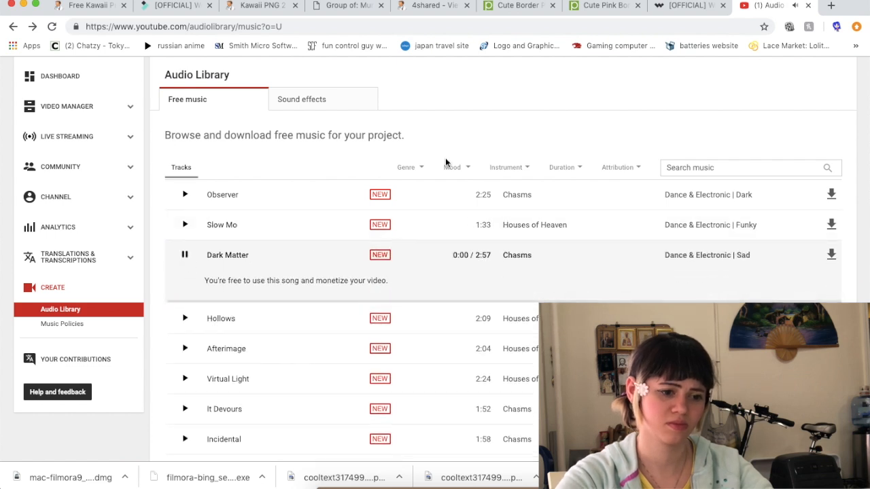
Filter the free music to the Children's genre and preview Jigsaw Puzzle and Toy Piano.
{"action": "left_click", "coordinate": [425, 170]}
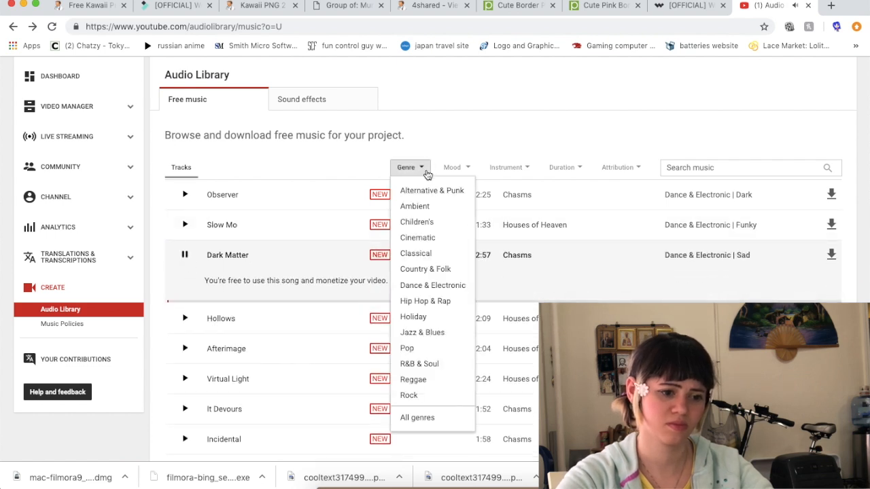
{"action": "left_click", "coordinate": [439, 223]}
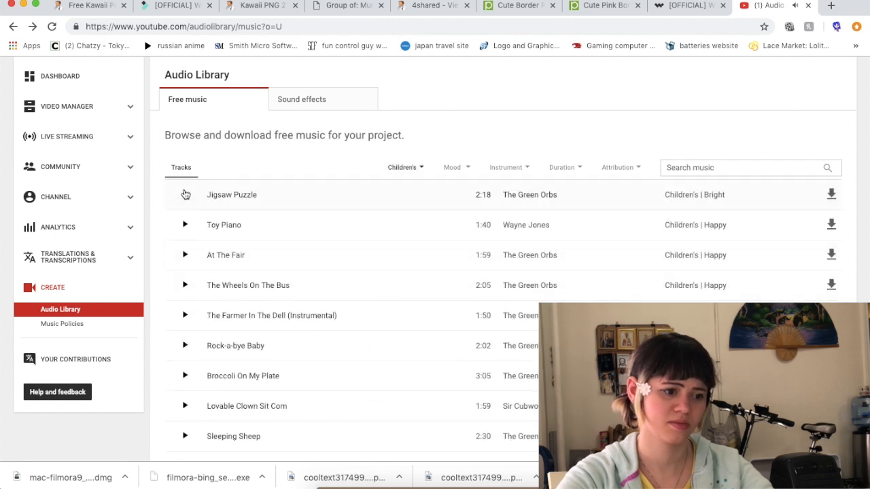
{"action": "left_click", "coordinate": [185, 195]}
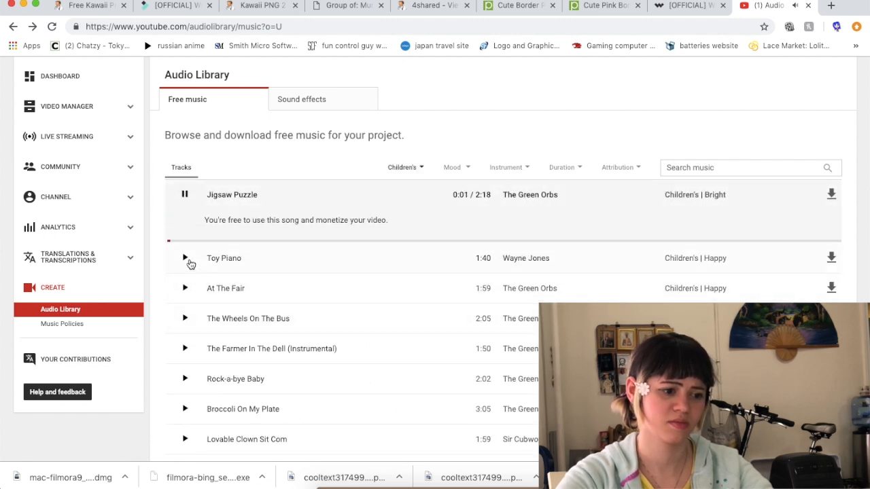
{"action": "left_click", "coordinate": [187, 260]}
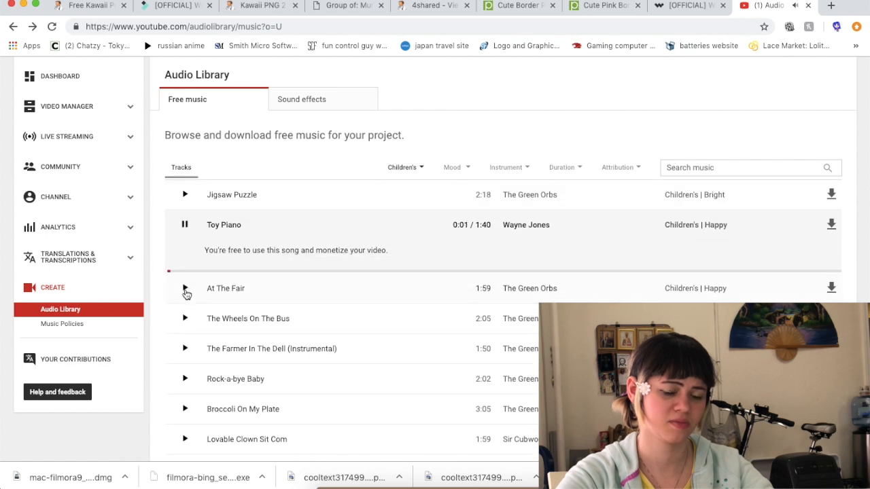
Pause and replay the Toy Piano track, stop it, and download the track.
{"action": "left_click", "coordinate": [185, 225]}
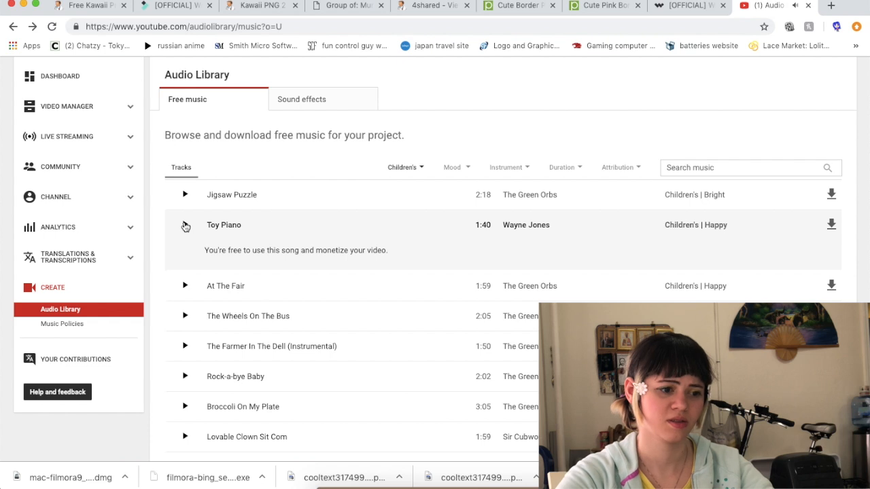
{"action": "left_click", "coordinate": [185, 226]}
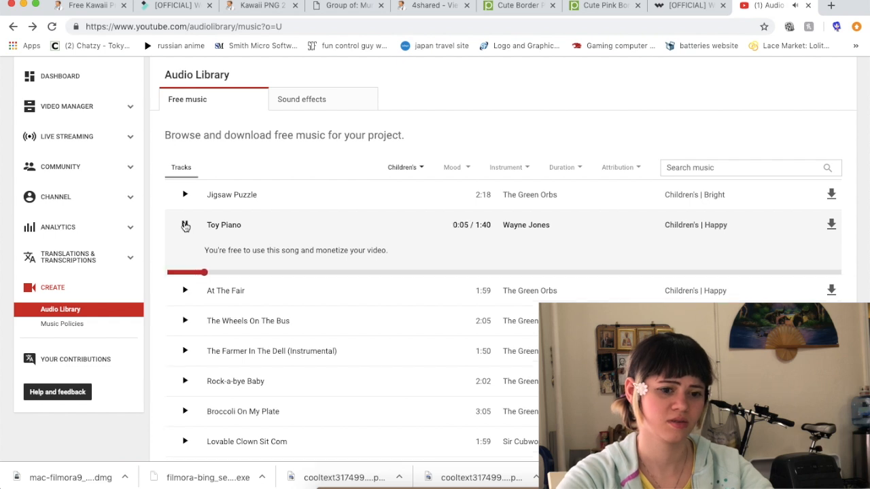
{"action": "left_click", "coordinate": [185, 226]}
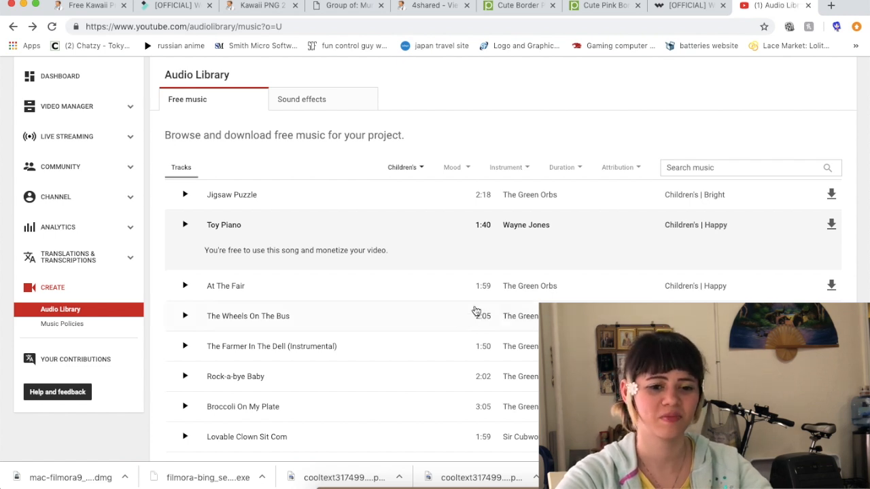
{"action": "left_click", "coordinate": [831, 227]}
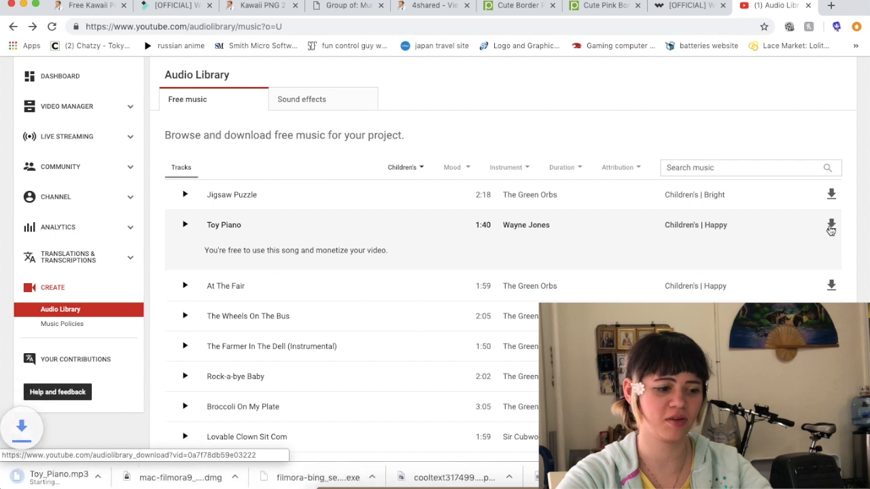
Preview the Children's tracks in list order from At The Fair through Lovable Clown Sit Com.
{"action": "scroll", "coordinate": [258, 265], "scroll_direction": "down", "scroll_amount": 2}
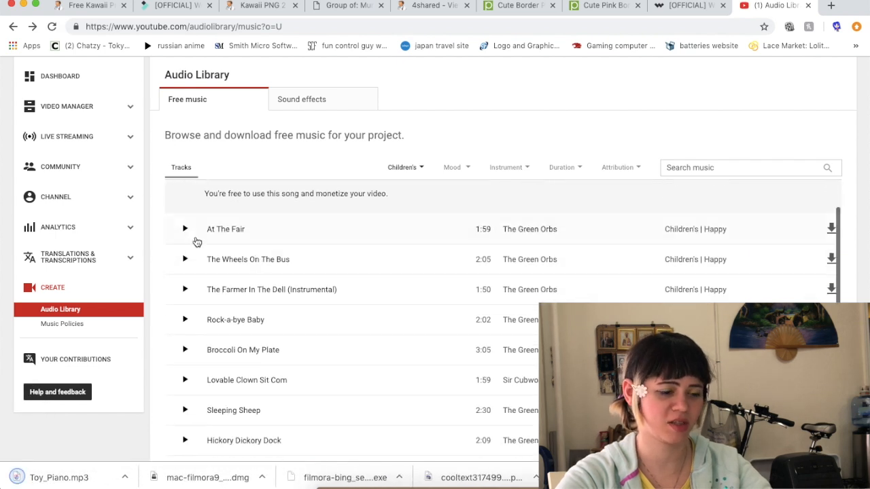
{"action": "left_click", "coordinate": [186, 230]}
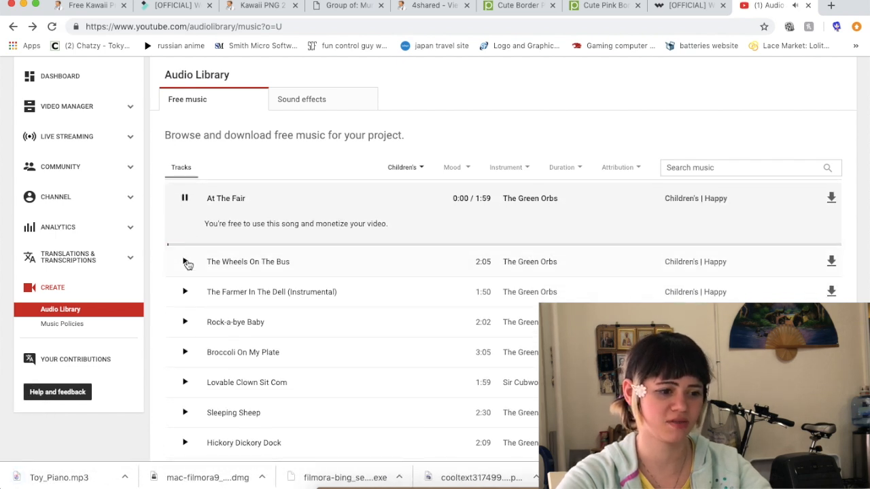
{"action": "left_click", "coordinate": [185, 261]}
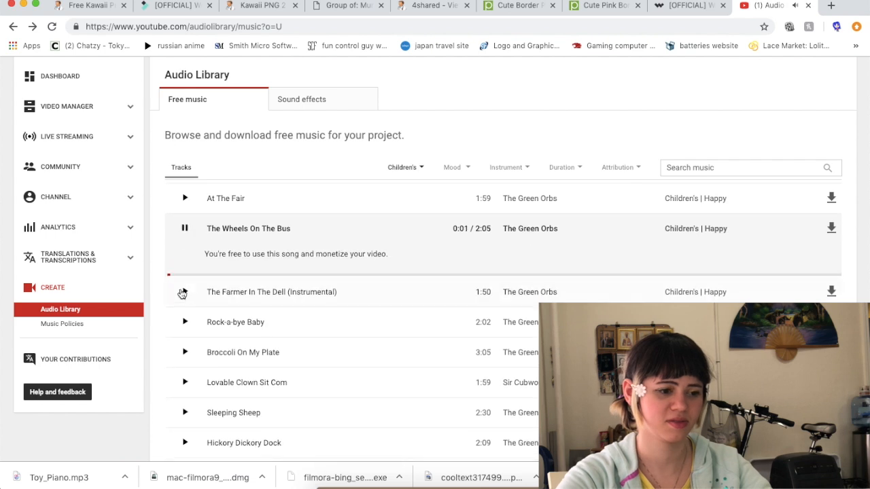
{"action": "left_click", "coordinate": [184, 292]}
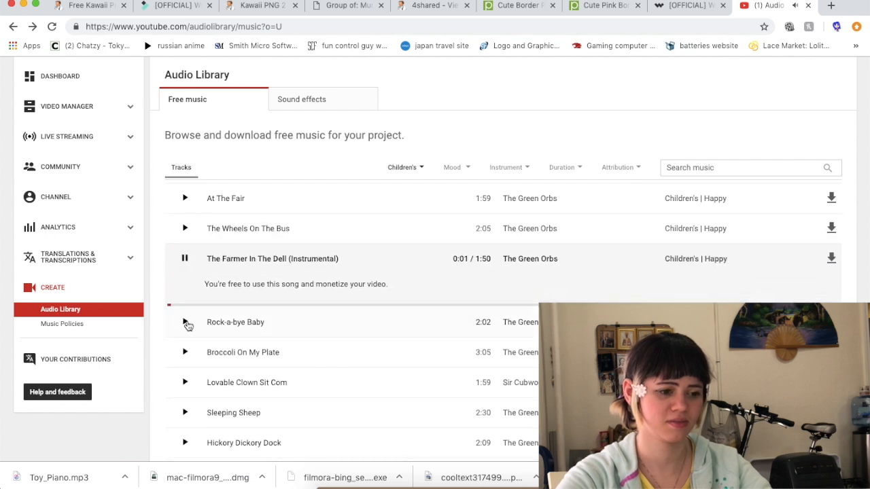
{"action": "left_click", "coordinate": [186, 322]}
{"action": "left_click", "coordinate": [185, 353]}
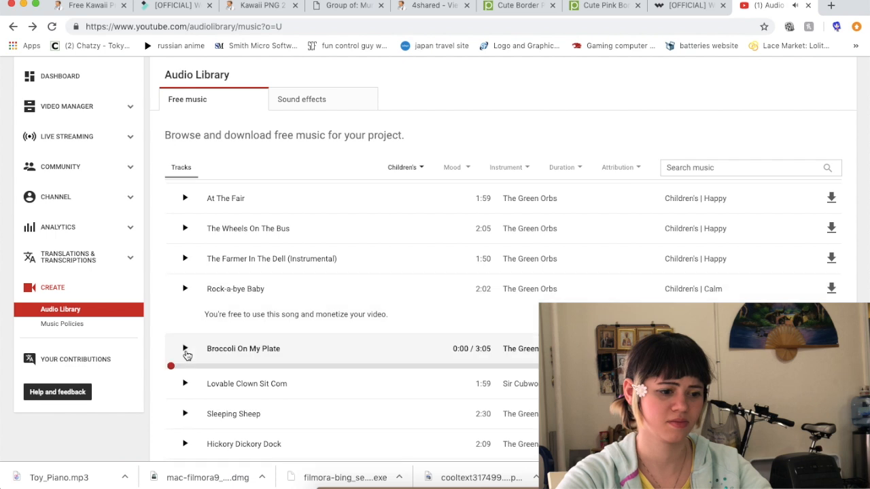
{"action": "left_click", "coordinate": [185, 383]}
Preview the Sand Castle, Splashing Around and Hickory Dickory Dock tracks further down the Children's list.
{"action": "scroll", "coordinate": [183, 383], "scroll_direction": "down", "scroll_amount": 5}
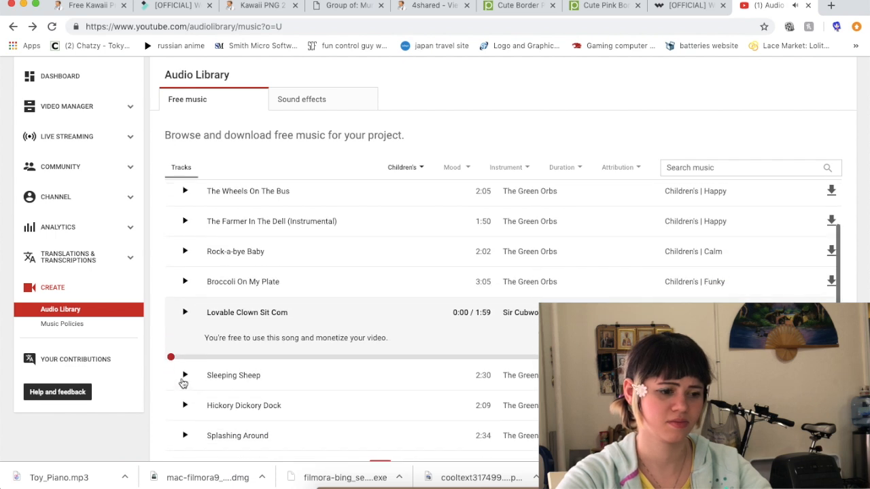
{"action": "left_click", "coordinate": [185, 363]}
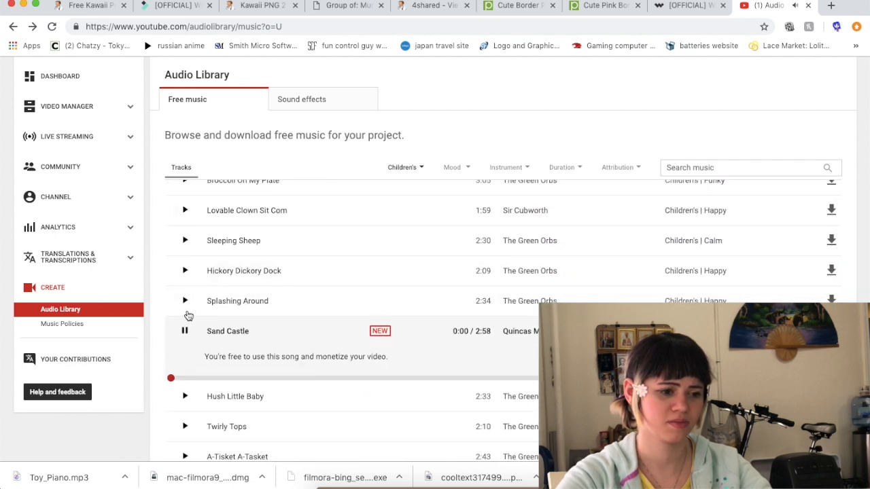
{"action": "left_click", "coordinate": [185, 302]}
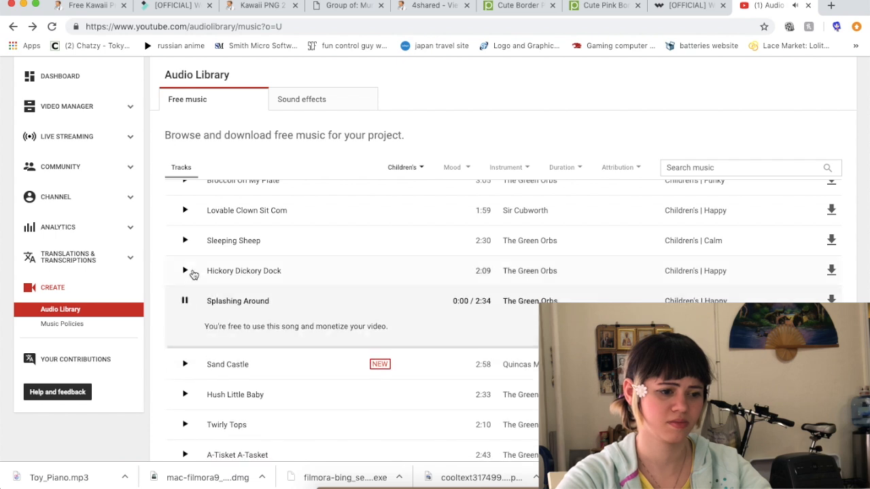
{"action": "left_click", "coordinate": [186, 271]}
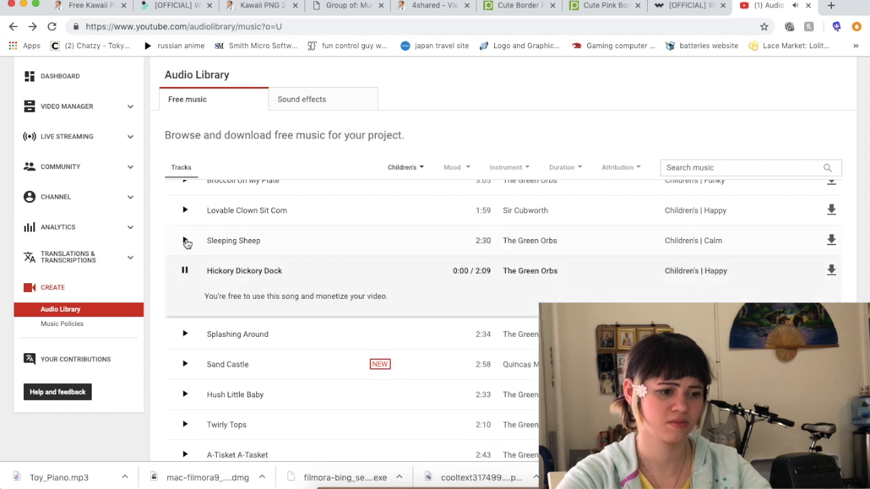
Preview the Sleeping Sheep and Hush Little Baby tracks in the Children's list.
{"action": "left_click", "coordinate": [186, 241]}
{"action": "scroll", "coordinate": [211, 324], "scroll_direction": "down", "scroll_amount": 1}
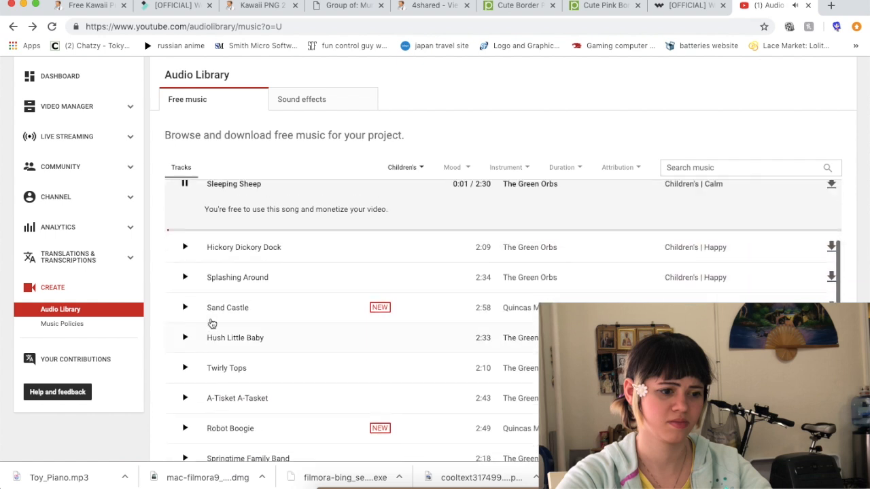
{"action": "scroll", "coordinate": [210, 323], "scroll_direction": "up", "scroll_amount": 1}
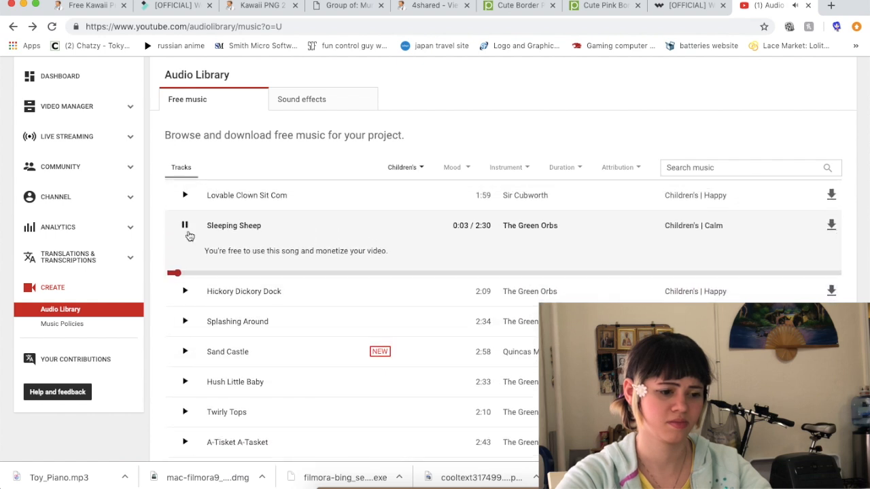
{"action": "left_click", "coordinate": [185, 226]}
{"action": "left_click", "coordinate": [184, 377]}
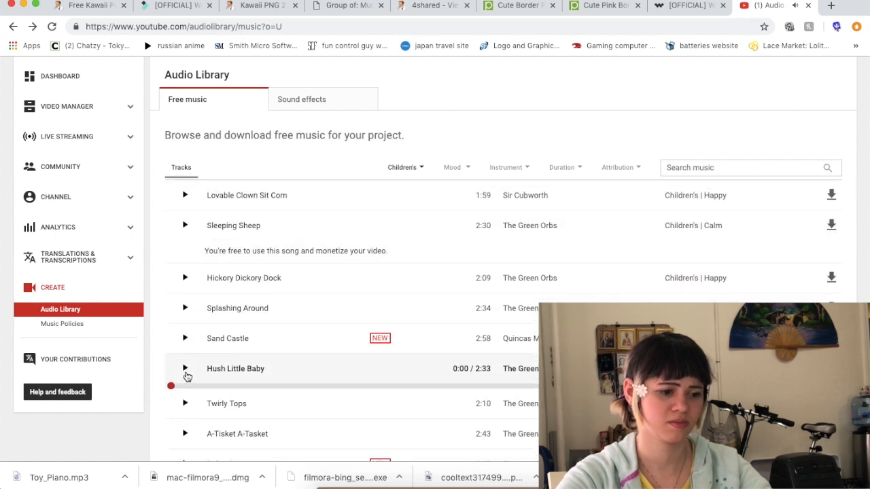
Preview Twirly Tops and A-Tisket A-Tasket, stop playback, and download the Twirly Tops track.
{"action": "left_click", "coordinate": [185, 410]}
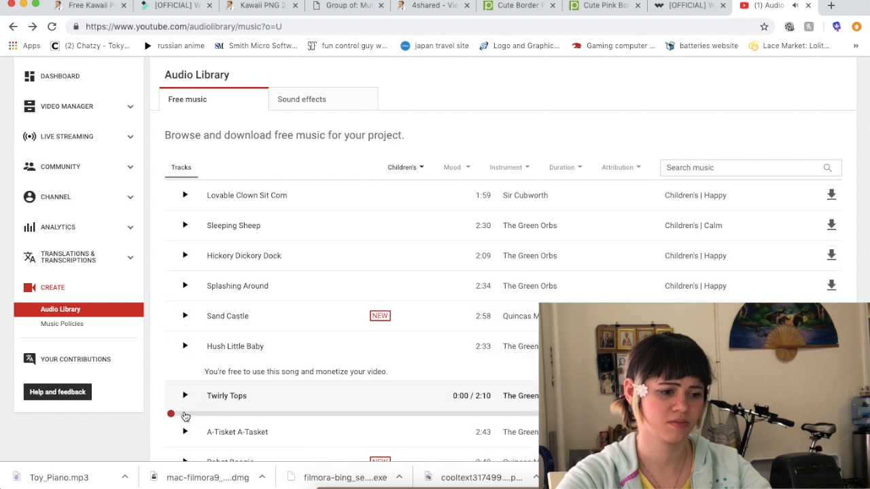
{"action": "scroll", "coordinate": [184, 407], "scroll_direction": "down", "scroll_amount": 3}
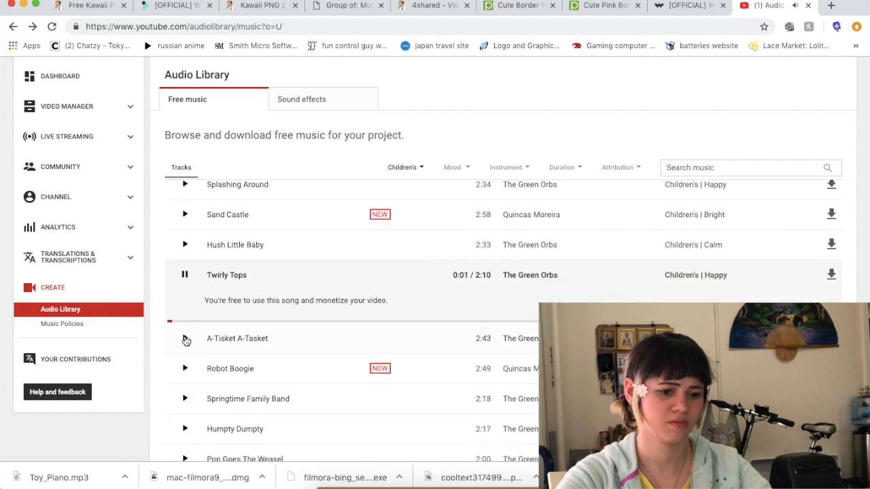
{"action": "left_click", "coordinate": [185, 340]}
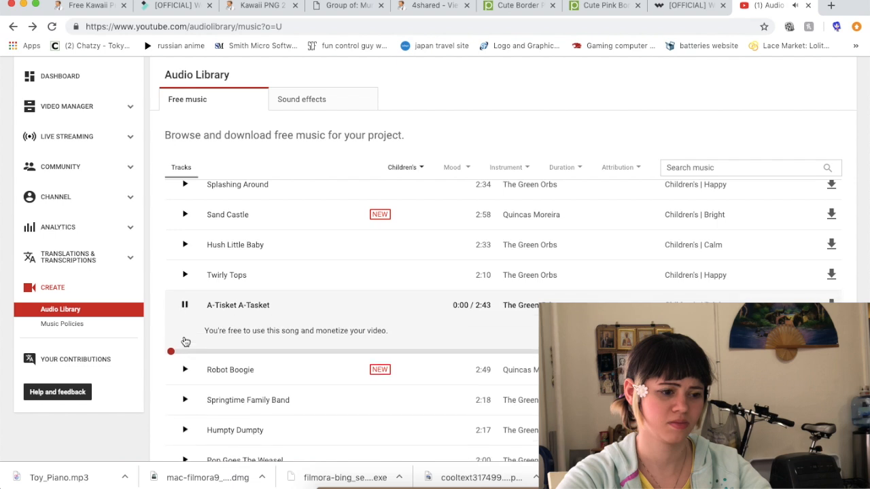
{"action": "left_click", "coordinate": [186, 302]}
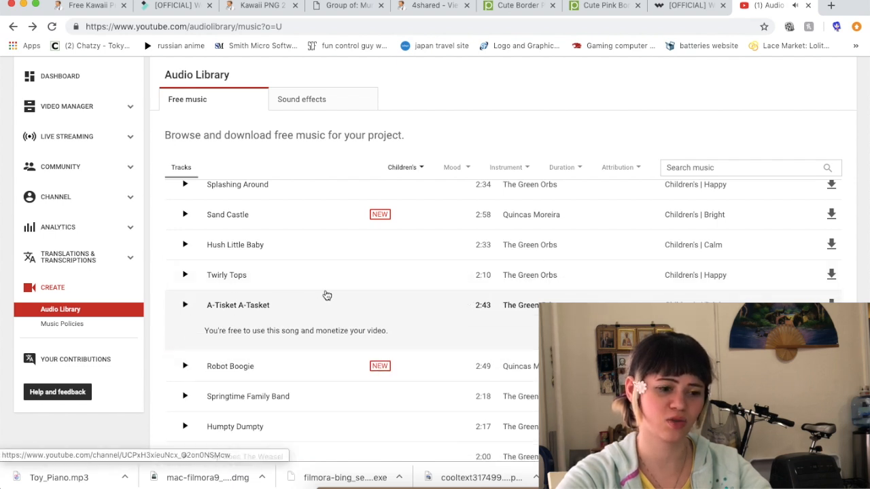
{"action": "left_click", "coordinate": [831, 275]}
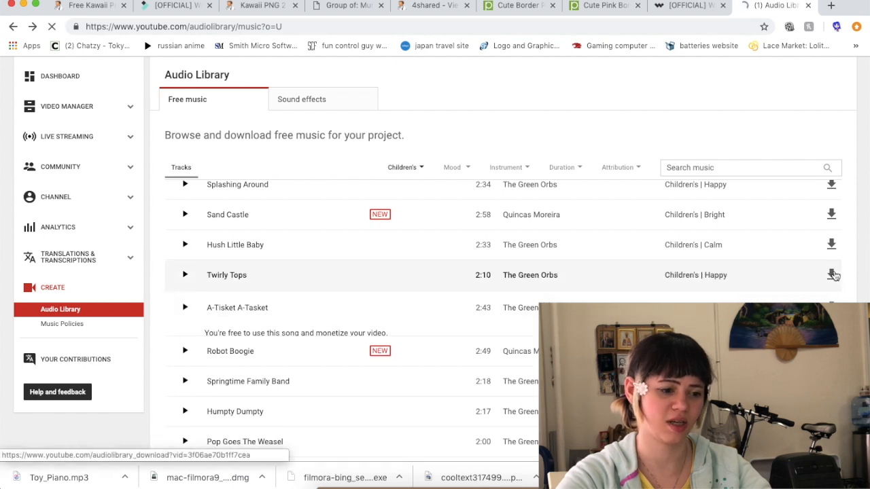
Preview Humpty Dumpty, Springtime Family Band, Rainbow Forest, Pop Goes The Weasel, London Bridge (instrumental) and Snack Time.
{"action": "scroll", "coordinate": [186, 306], "scroll_direction": "down", "scroll_amount": 3}
{"action": "left_click", "coordinate": [185, 301]}
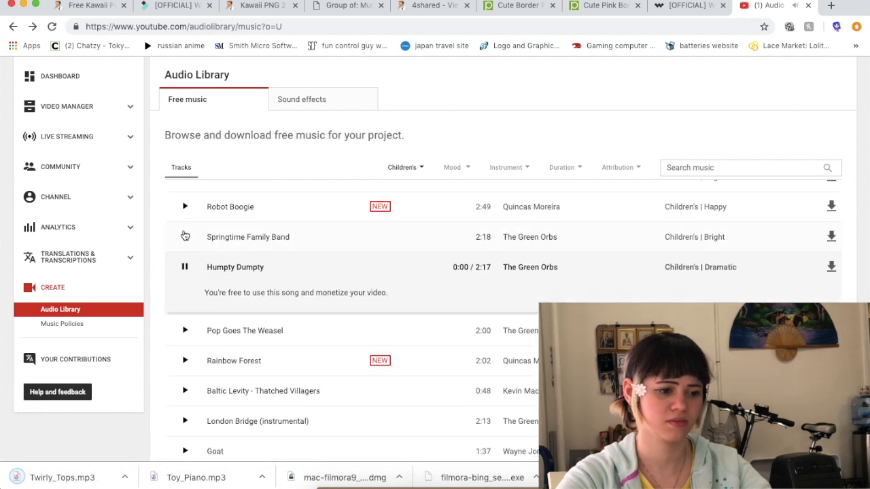
{"action": "left_click", "coordinate": [185, 237]}
{"action": "left_click", "coordinate": [185, 360]}
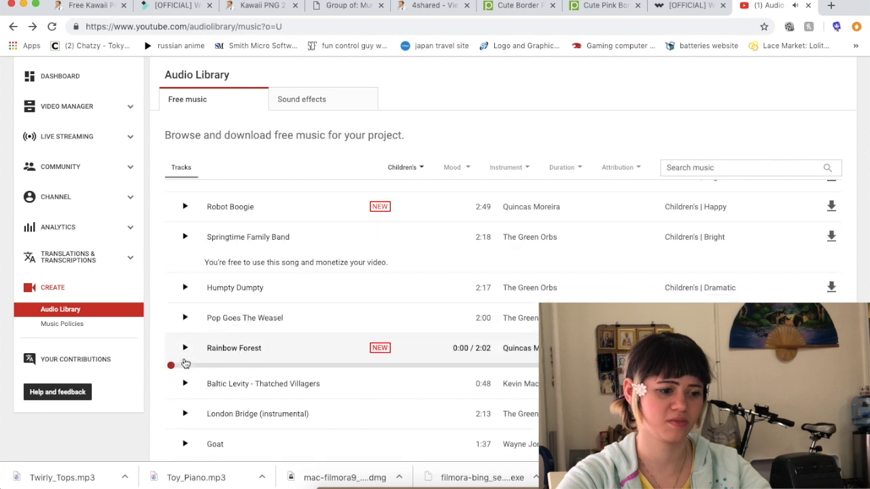
{"action": "left_click", "coordinate": [184, 298]}
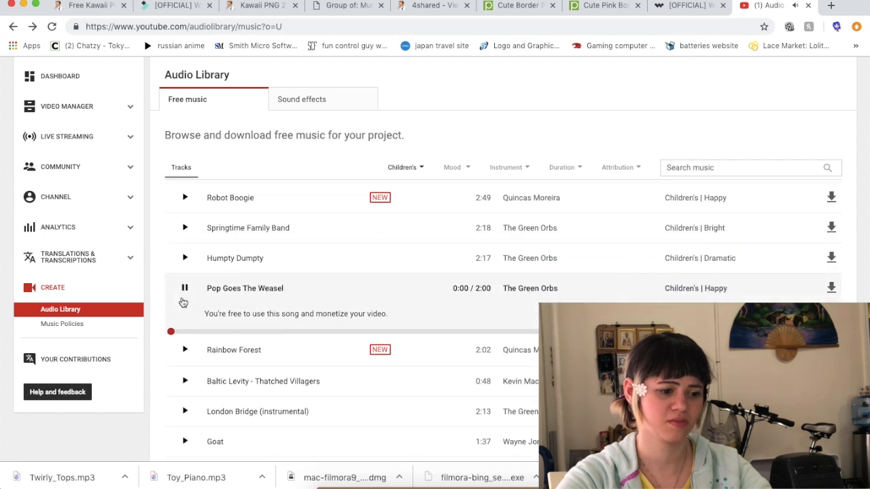
{"action": "scroll", "coordinate": [180, 305], "scroll_direction": "down", "scroll_amount": 3}
{"action": "left_click", "coordinate": [185, 314]}
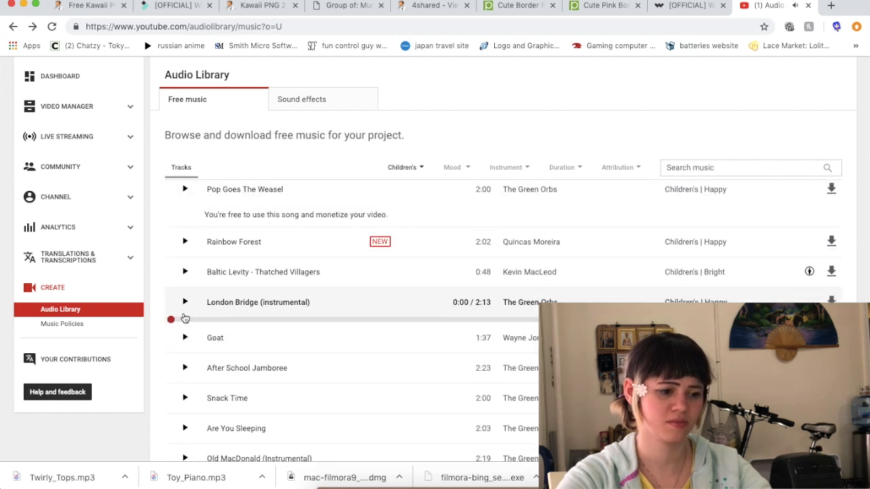
{"action": "left_click", "coordinate": [186, 302]}
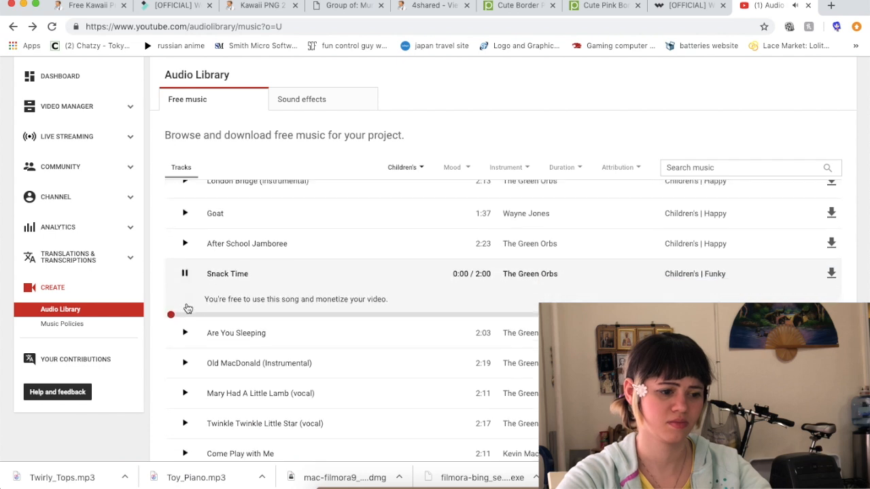
Play Old MacDonald (Instrumental), stop it, and download the track.
{"action": "left_click", "coordinate": [184, 286]}
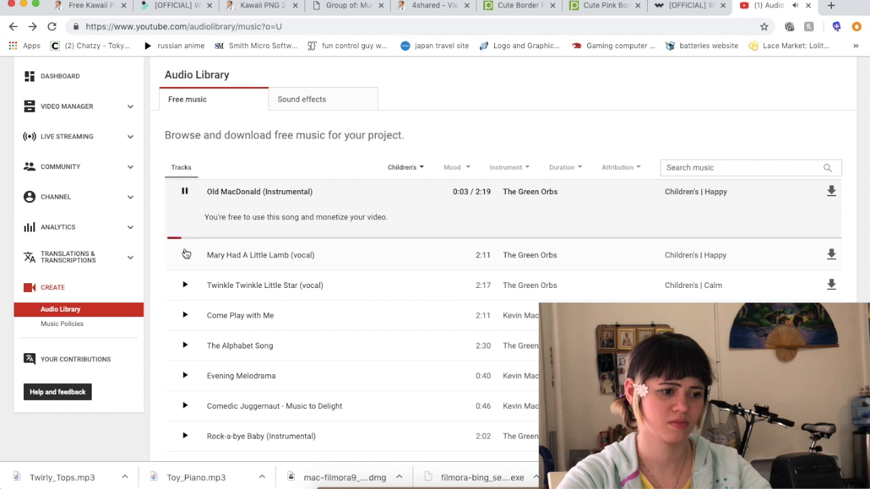
{"action": "left_click", "coordinate": [184, 195]}
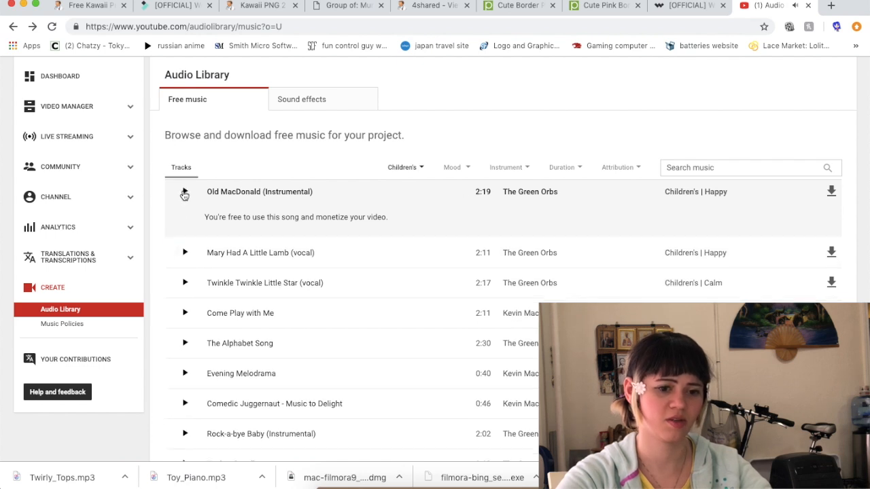
{"action": "left_click", "coordinate": [831, 192]}
Preview Mary Had A Little Lamb (vocal), Come Play with Me, The Alphabet Song, Evening Melodrama and Yankee Doodle.
{"action": "left_click", "coordinate": [184, 252]}
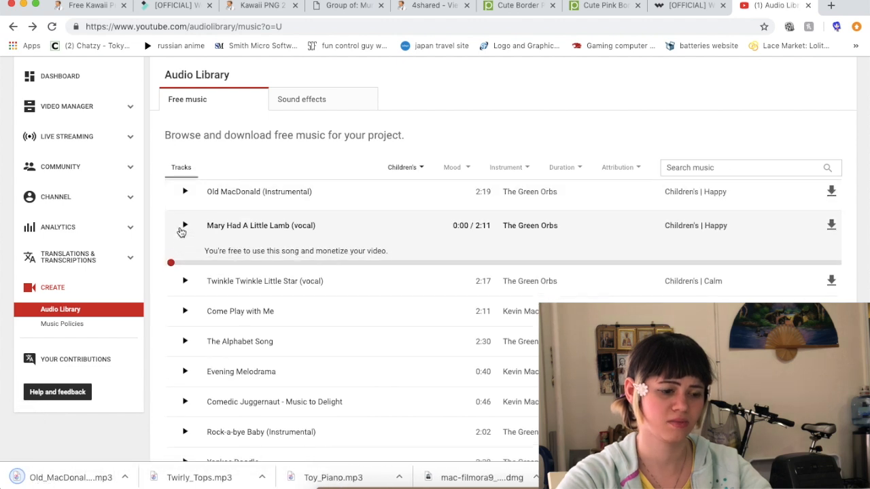
{"action": "left_click", "coordinate": [184, 222]}
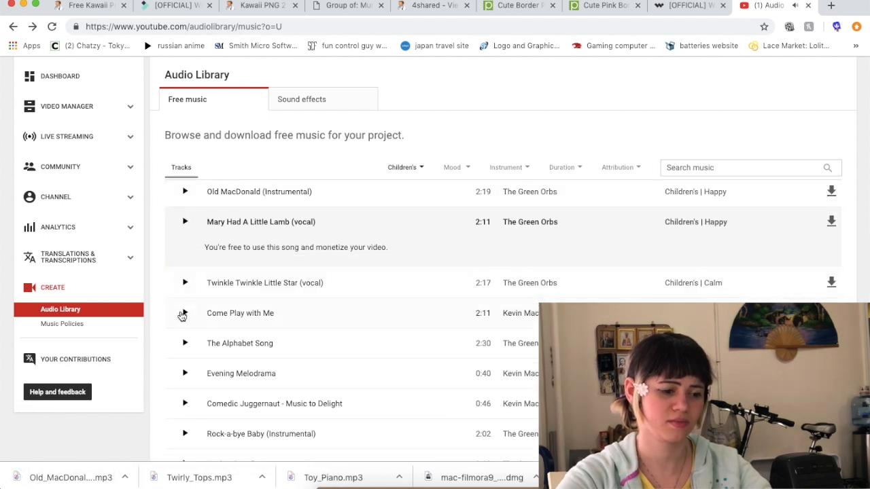
{"action": "left_click", "coordinate": [184, 313]}
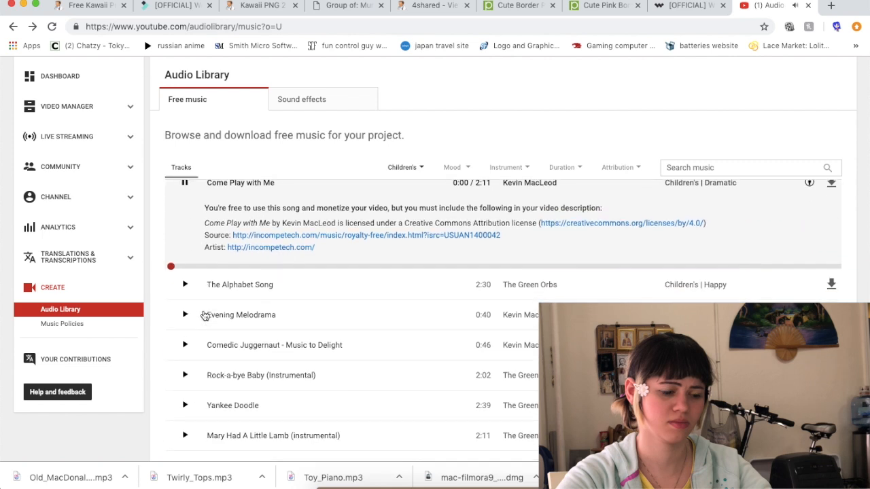
{"action": "left_click", "coordinate": [185, 281]}
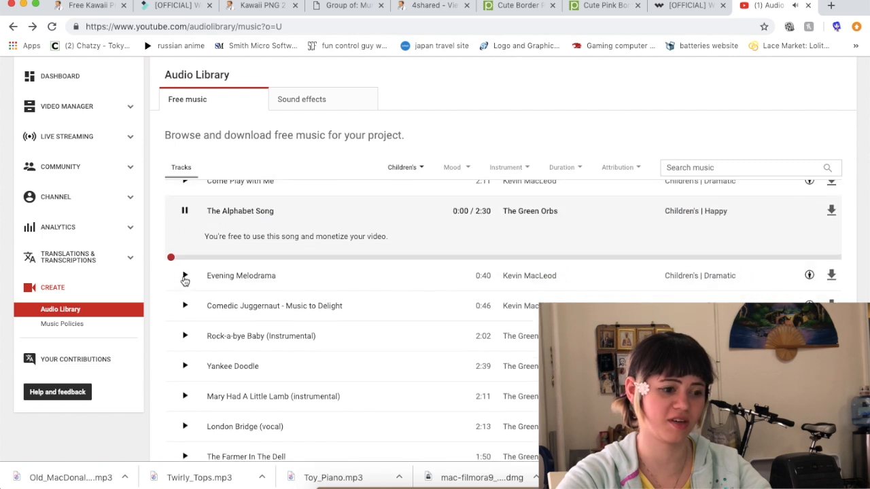
{"action": "left_click", "coordinate": [184, 275]}
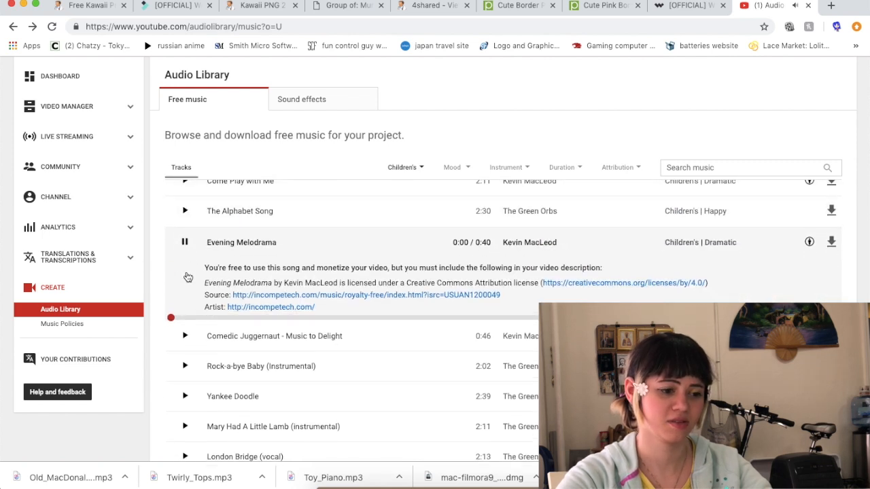
{"action": "left_click", "coordinate": [185, 317]}
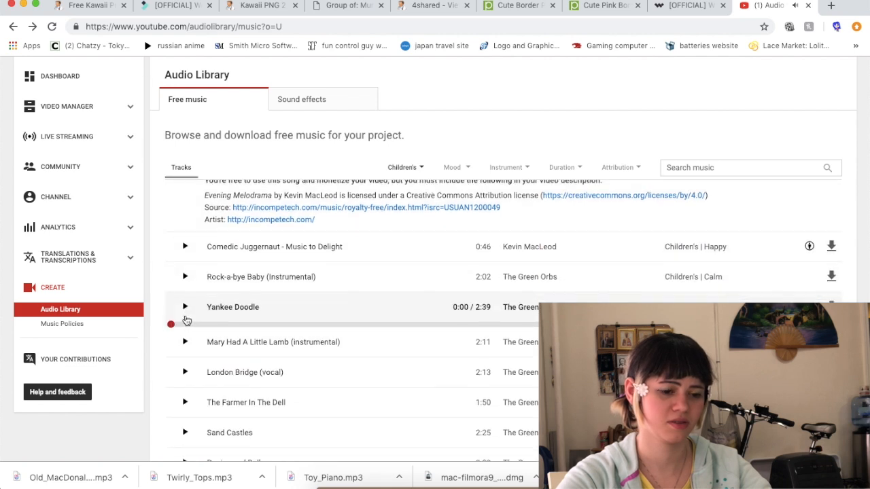
Preview The Farmer In The Dell, Childrens Theme - Madness Paranoia, Melodie Victoria and Daytime TV Theme.
{"action": "scroll", "coordinate": [187, 320], "scroll_direction": "down", "scroll_amount": 2}
{"action": "left_click", "coordinate": [184, 275]}
{"action": "scroll", "coordinate": [193, 316], "scroll_direction": "down", "scroll_amount": 2}
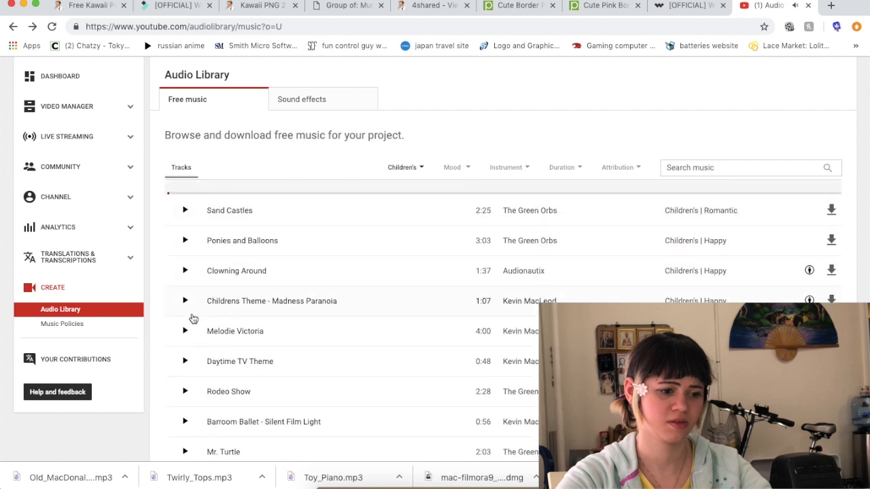
{"action": "left_click", "coordinate": [185, 301]}
{"action": "scroll", "coordinate": [183, 353], "scroll_direction": "down", "scroll_amount": 1}
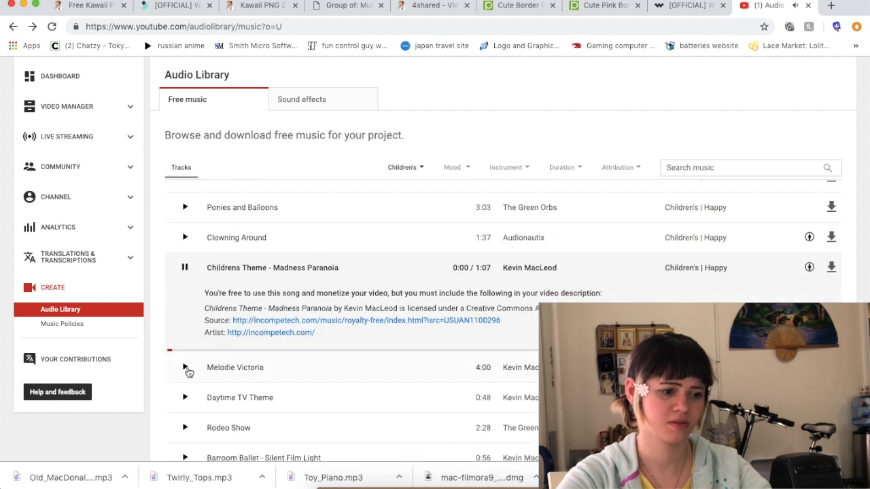
{"action": "left_click", "coordinate": [185, 365]}
{"action": "scroll", "coordinate": [185, 370], "scroll_direction": "down", "scroll_amount": 3}
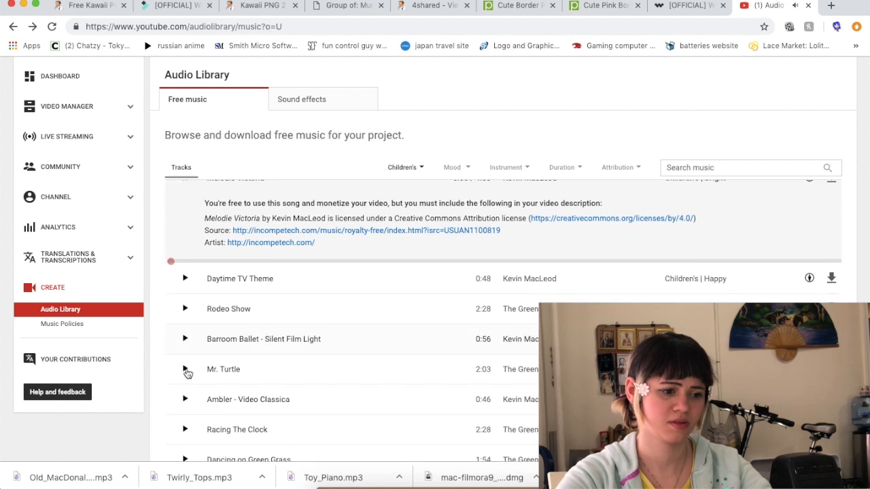
{"action": "left_click", "coordinate": [185, 276]}
{"action": "scroll", "coordinate": [202, 312], "scroll_direction": "down", "scroll_amount": 3}
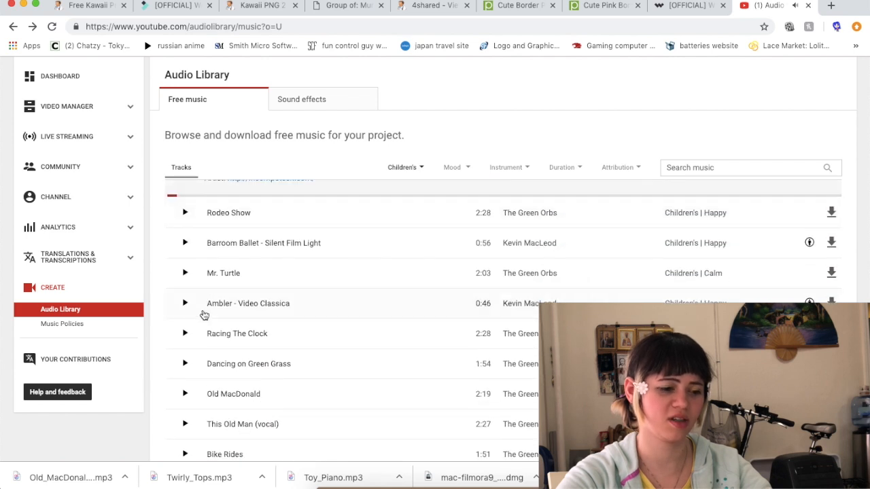
Preview This Old Man (vocal) and Bike Rides further down the Children's list, stopping playback after Bike Rides.
{"action": "left_click", "coordinate": [183, 423]}
{"action": "scroll", "coordinate": [177, 398], "scroll_direction": "down", "scroll_amount": 2}
{"action": "scroll", "coordinate": [206, 416], "scroll_direction": "down", "scroll_amount": 3}
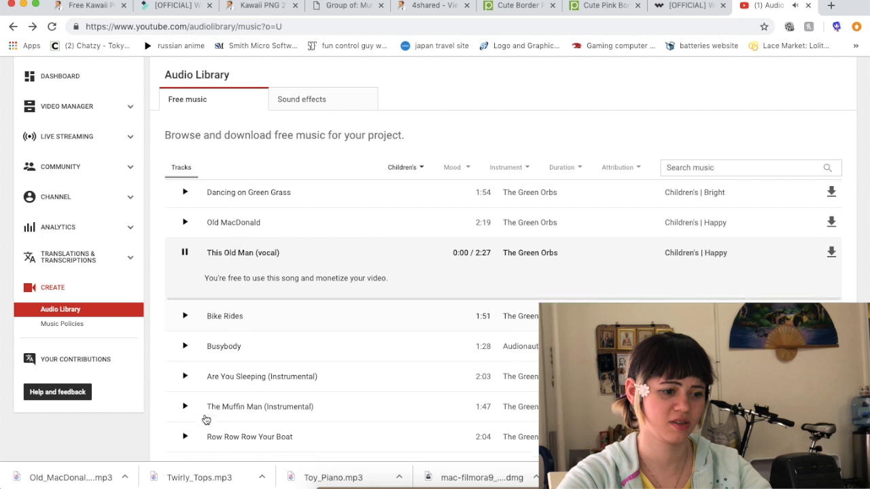
{"action": "left_click", "coordinate": [185, 245]}
{"action": "left_click", "coordinate": [185, 306]}
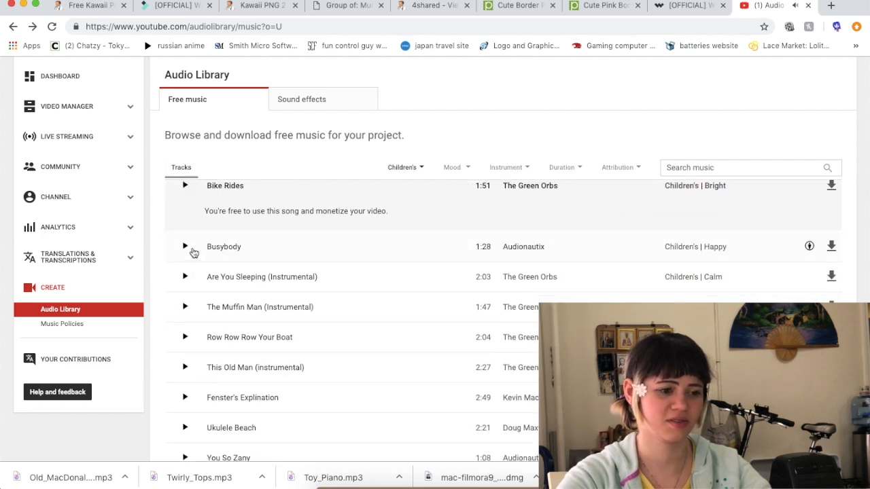
Preview Busybody, Are You Sleeping (Instrumental) and The Muffin Man (Instrumental).
{"action": "left_click", "coordinate": [185, 249]}
{"action": "left_click", "coordinate": [186, 305]}
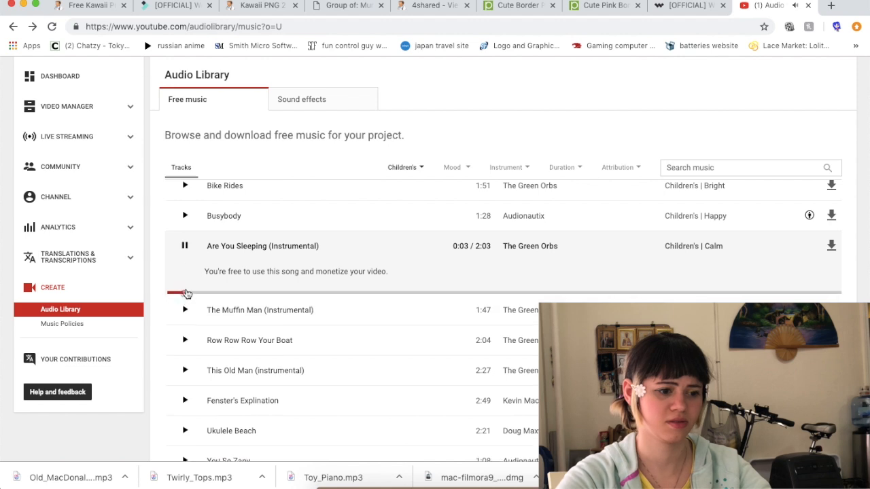
{"action": "left_click", "coordinate": [184, 246]}
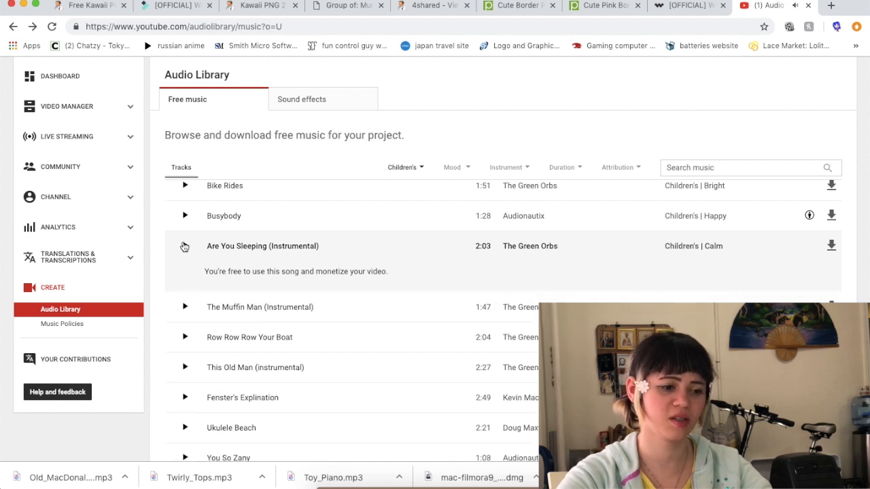
{"action": "left_click", "coordinate": [186, 307]}
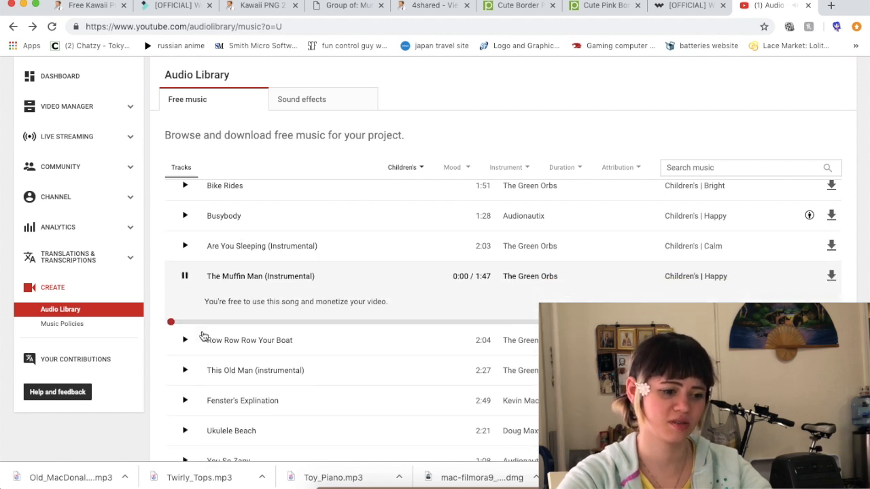
Play Rainy Day Games, stop it, and download the track.
{"action": "left_click", "coordinate": [185, 401]}
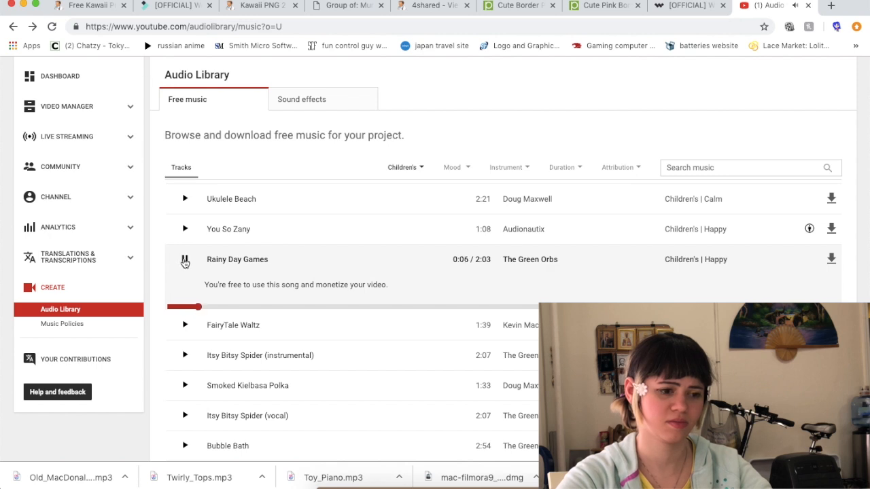
{"action": "left_click", "coordinate": [184, 261]}
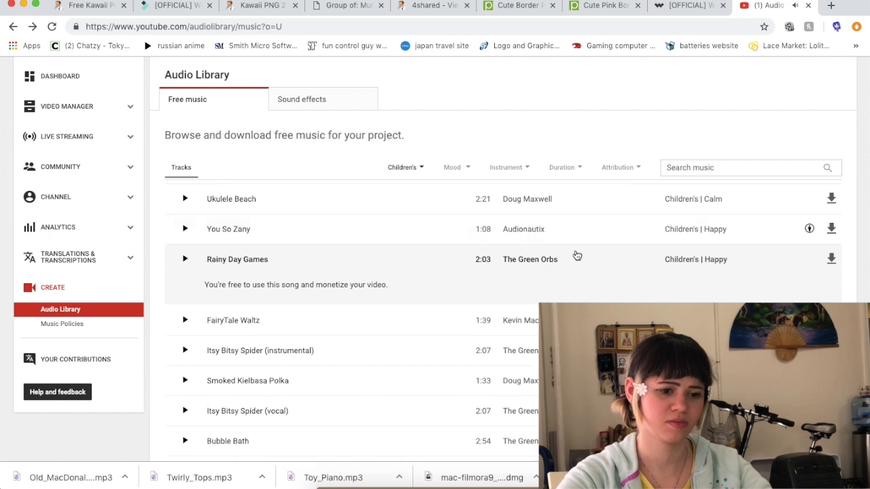
{"action": "left_click", "coordinate": [830, 258]}
Preview the Doh De Oh track further down the Children's list.
{"action": "scroll", "coordinate": [364, 284], "scroll_direction": "down", "scroll_amount": 1}
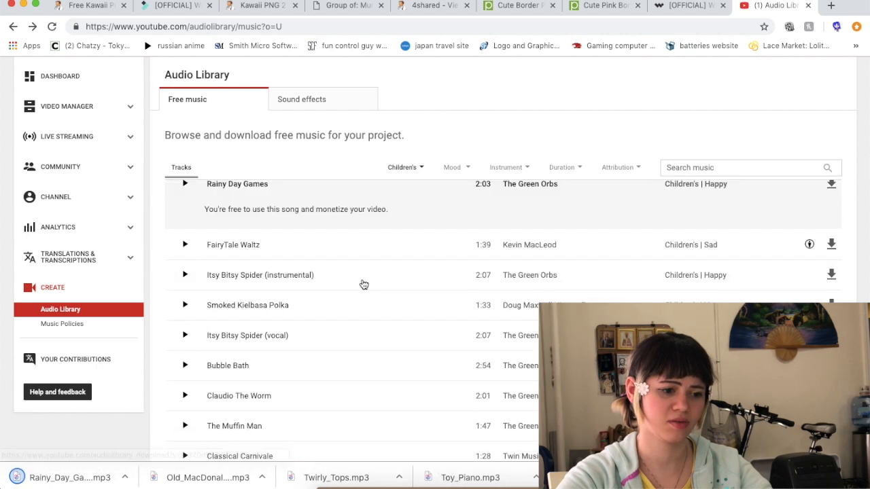
{"action": "scroll", "coordinate": [363, 284], "scroll_direction": "down", "scroll_amount": 1}
{"action": "scroll", "coordinate": [204, 360], "scroll_direction": "down", "scroll_amount": 1}
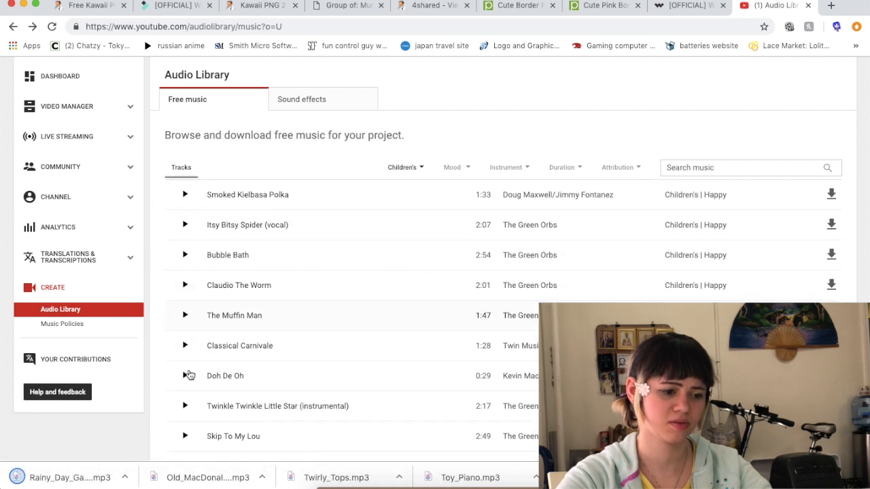
{"action": "left_click", "coordinate": [186, 377]}
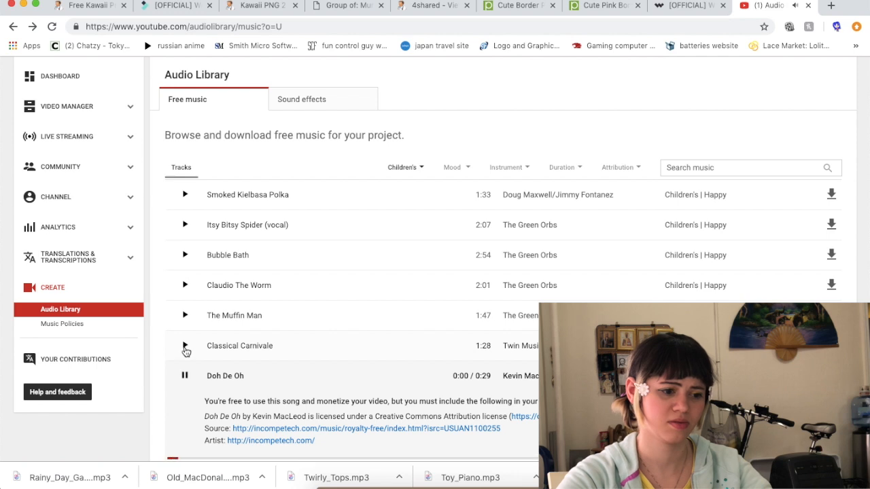
Preview Classical Carnivale, Skip To My Lou and Twinkle Twinkle Little Star (instrumental), stopping playback after the last one.
{"action": "left_click", "coordinate": [185, 347]}
{"action": "scroll", "coordinate": [196, 337], "scroll_direction": "down", "scroll_amount": 1}
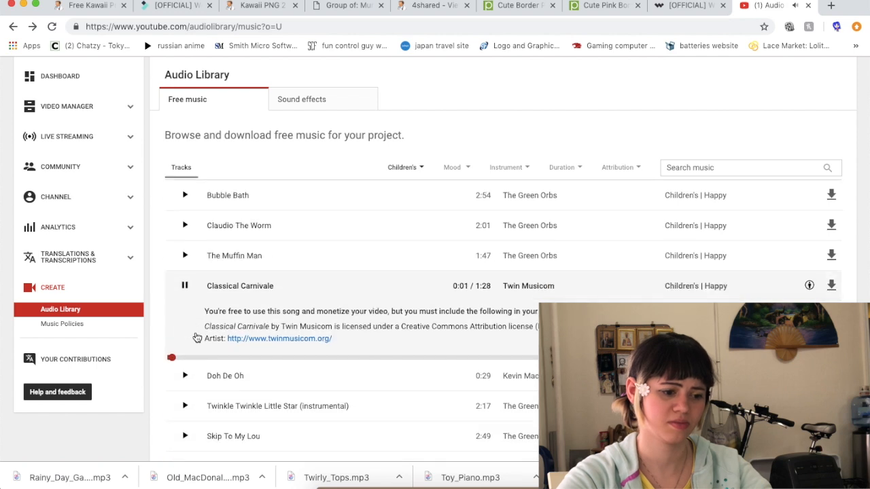
{"action": "left_click", "coordinate": [185, 436]}
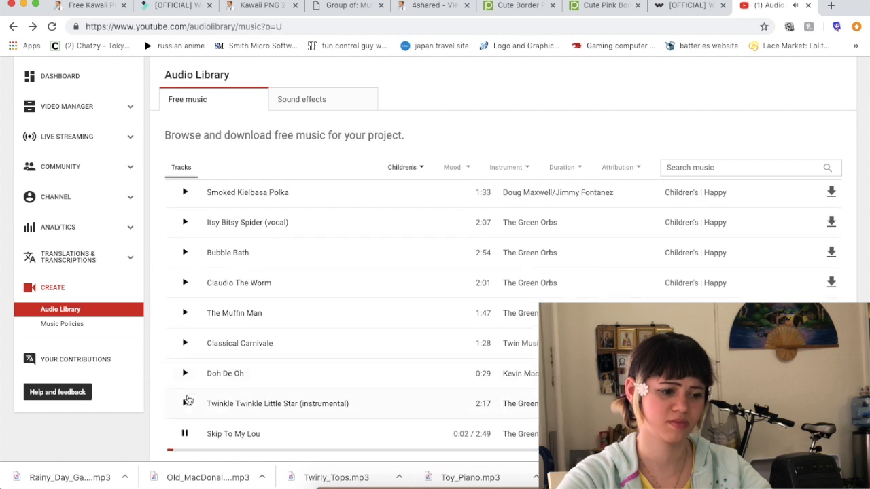
{"action": "left_click", "coordinate": [185, 372]}
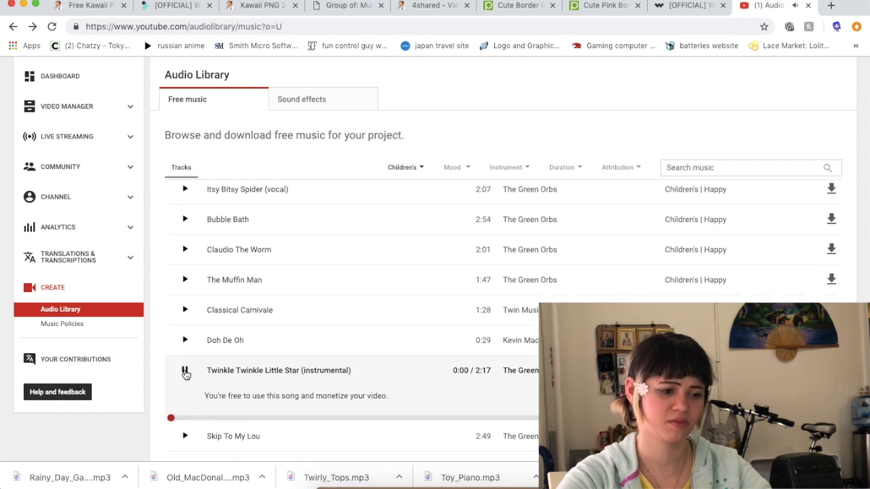
{"action": "left_click", "coordinate": [186, 373]}
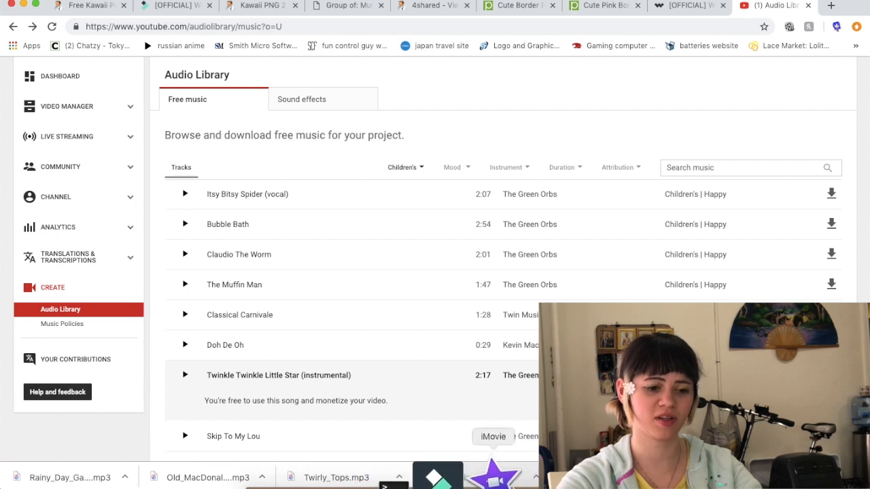
Switch to iMovie and add Toy_Piano.mp3 from the Downloads folder to the timeline beneath the intro clip.
{"action": "left_click", "coordinate": [494, 475]}
{"action": "left_click", "coordinate": [440, 58]}
{"action": "left_click", "coordinate": [448, 74]}
{"action": "scroll", "coordinate": [668, 184], "scroll_direction": "down", "scroll_amount": 10}
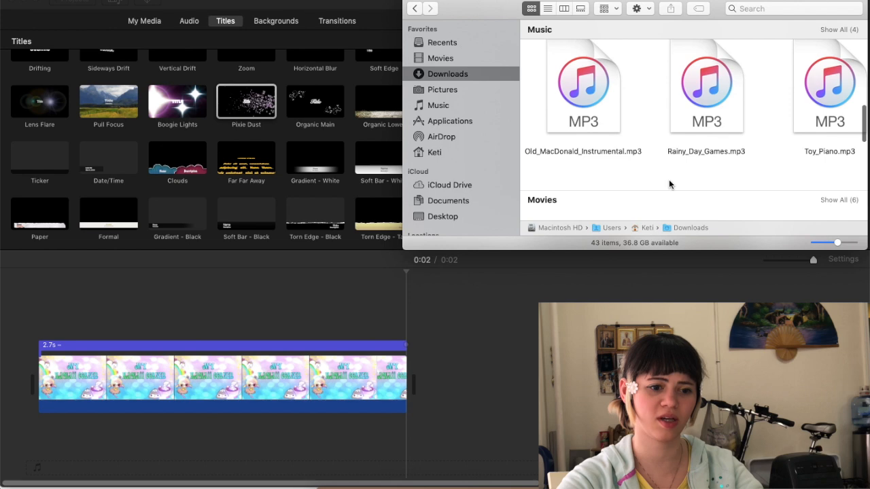
{"action": "scroll", "coordinate": [705, 143], "scroll_direction": "right", "scroll_amount": 3}
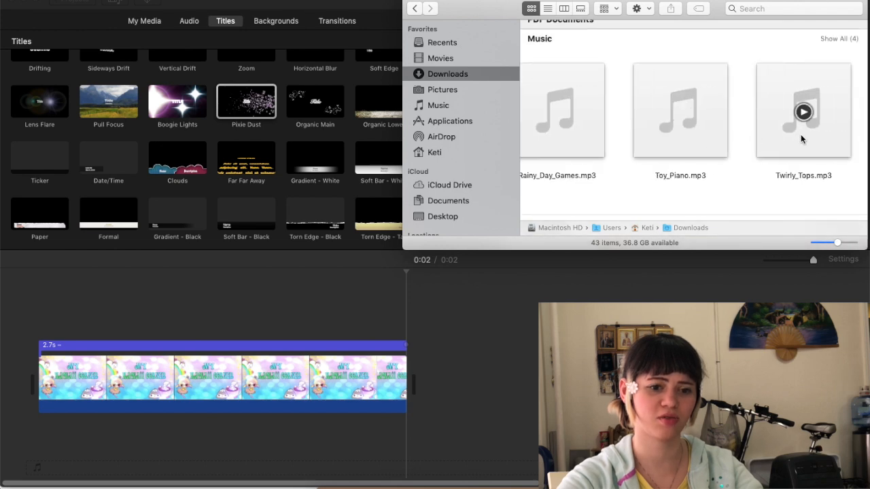
{"action": "scroll", "coordinate": [753, 138], "scroll_direction": "left", "scroll_amount": 2}
{"action": "left_click_drag", "start_coordinate": [804, 112], "coordinate": [55, 427]}
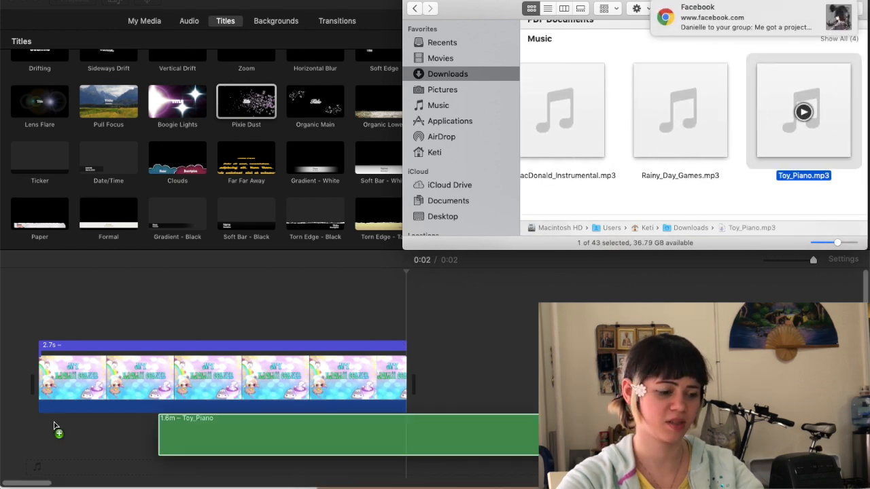
Cut off the quiet opening of the Toy_Piano audio, align the rest with the clip's start and play it back.
{"action": "left_click", "coordinate": [142, 430]}
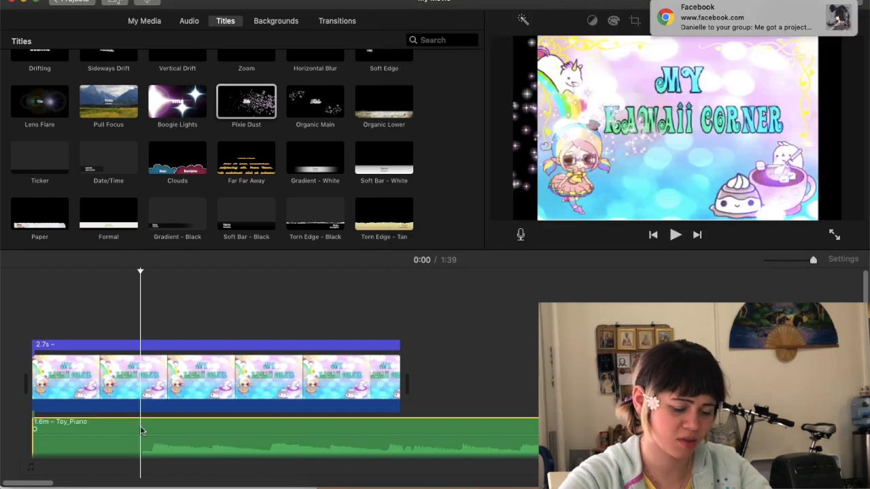
{"action": "key", "text": "Delete"}
{"action": "left_click_drag", "start_coordinate": [168, 430], "coordinate": [45, 424]}
{"action": "key", "text": "space"}
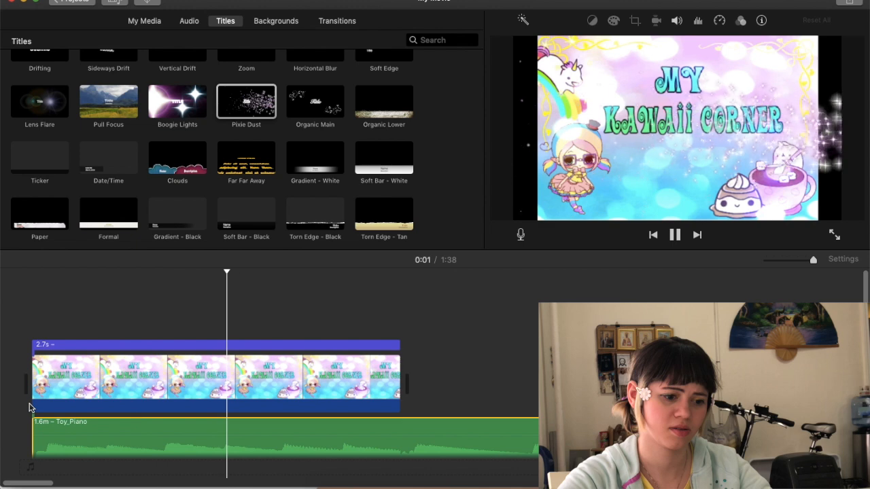
{"action": "key", "text": "space"}
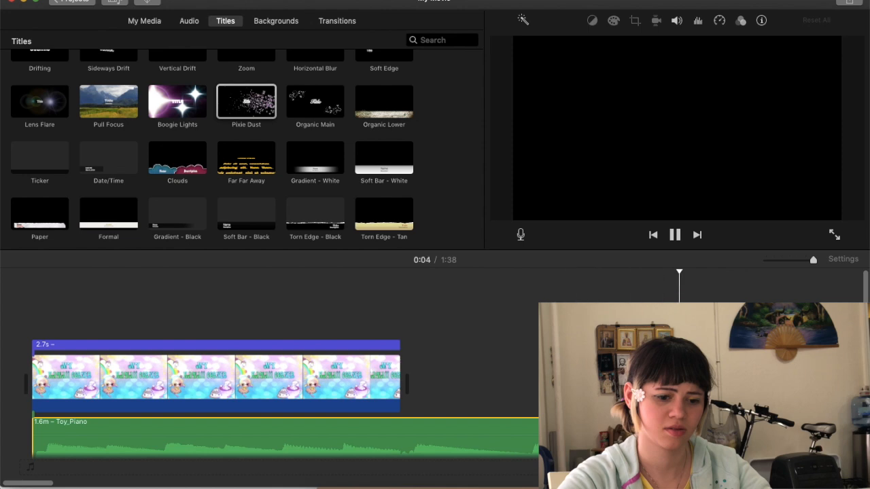
{"action": "key", "text": "space"}
{"action": "scroll", "coordinate": [330, 373], "scroll_direction": "right", "scroll_amount": 6}
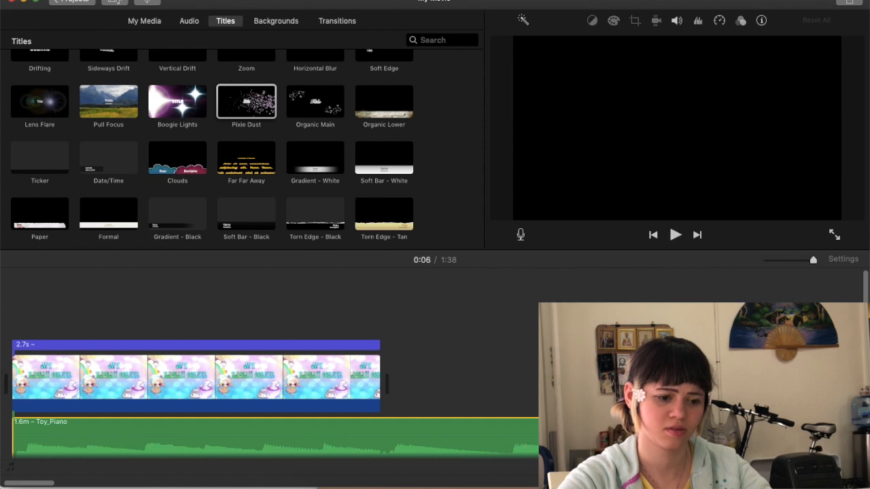
{"action": "scroll", "coordinate": [268, 411], "scroll_direction": "left", "scroll_amount": 3}
Remove two more opening sections of Toy_Piano, moving the remaining music back to the clip's start, and play the result.
{"action": "left_click", "coordinate": [302, 422]}
{"action": "scroll", "coordinate": [122, 430], "scroll_direction": "left", "scroll_amount": 3}
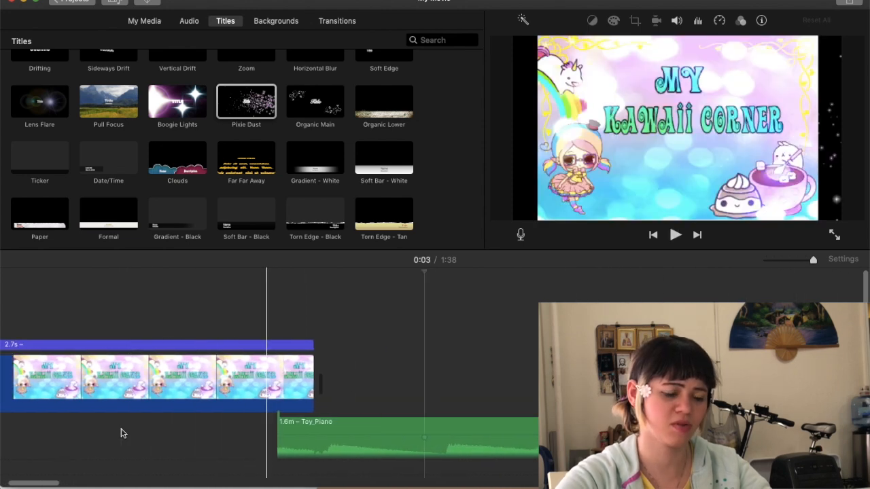
{"action": "left_click_drag", "start_coordinate": [393, 423], "coordinate": [58, 427]}
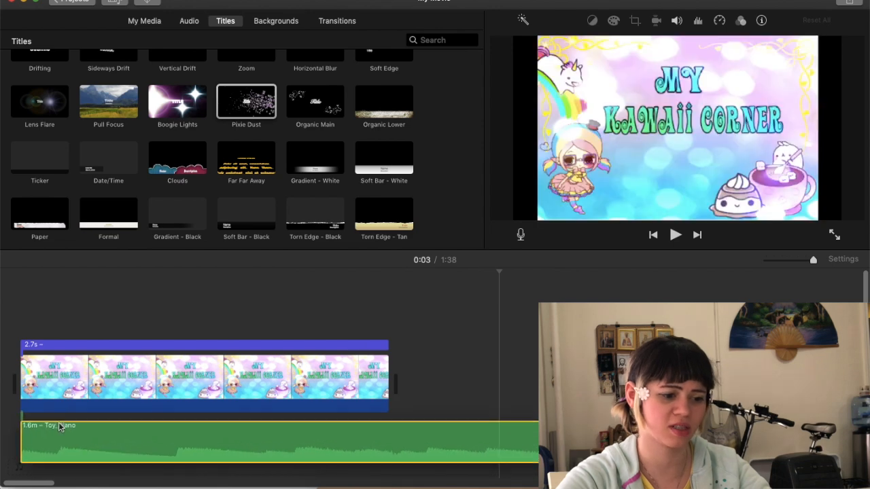
{"action": "left_click", "coordinate": [174, 424]}
{"action": "key", "text": "super+b"}
{"action": "left_click", "coordinate": [149, 429]}
{"action": "key", "text": "Delete"}
{"action": "left_click_drag", "start_coordinate": [219, 429], "coordinate": [71, 428]}
{"action": "key", "text": "space"}
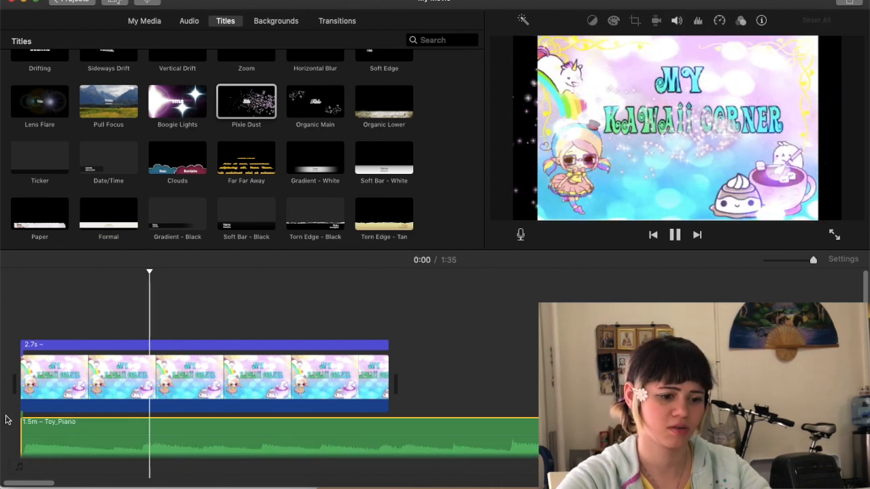
Realign the further shortened Toy_Piano audio with the clip's start and listen to the music beyond the clip's end.
{"action": "left_click_drag", "start_coordinate": [133, 421], "coordinate": [8, 408]}
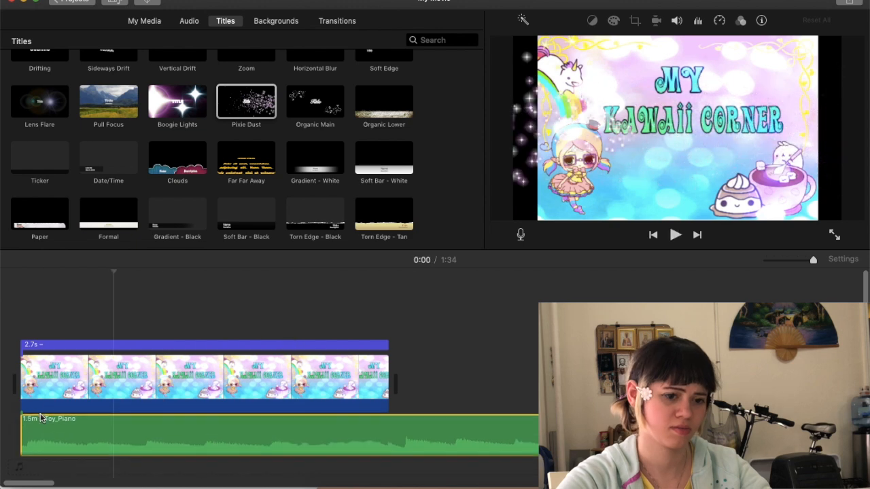
{"action": "key", "text": "space"}
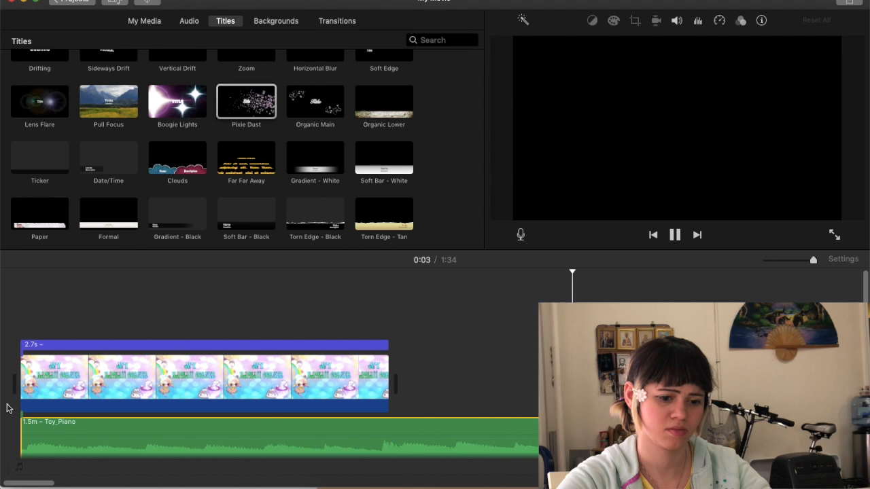
{"action": "key", "text": "space"}
{"action": "scroll", "coordinate": [572, 435], "scroll_direction": "right", "scroll_amount": 9}
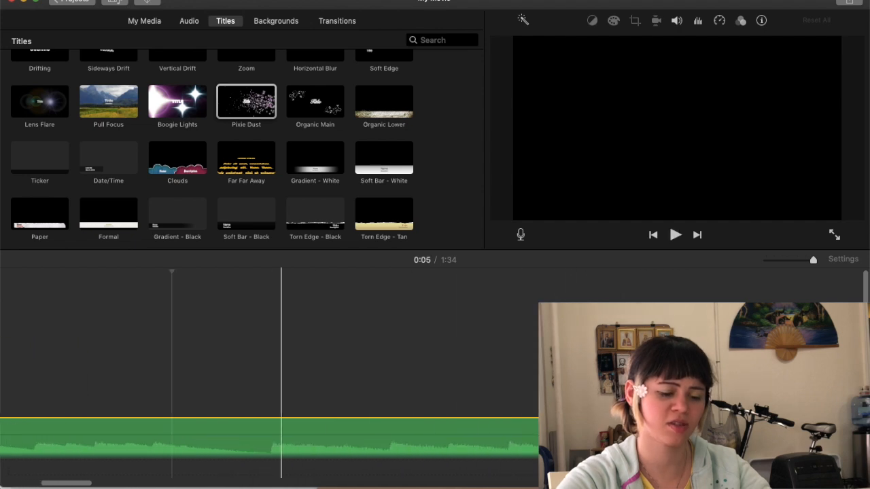
{"action": "scroll", "coordinate": [572, 435], "scroll_direction": "left", "scroll_amount": 10}
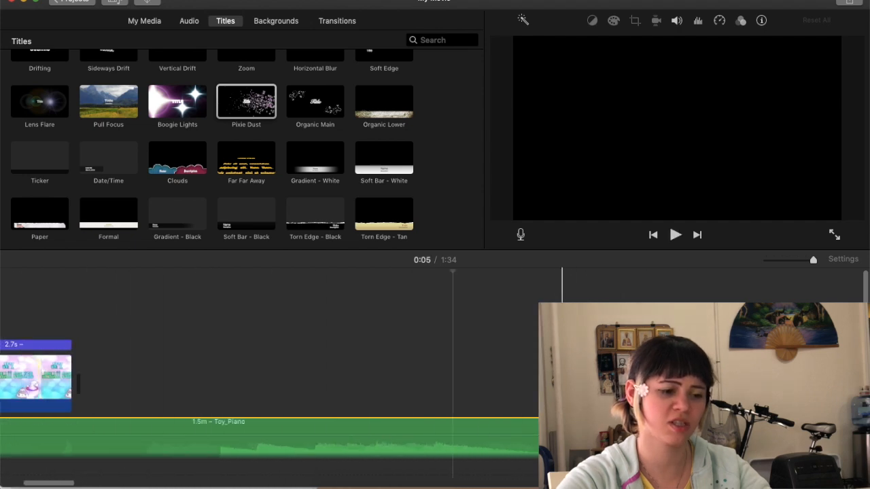
Split Toy_Piano at 0:01, delete the first part and move the remaining music to the clip's start.
{"action": "key", "text": "super+b"}
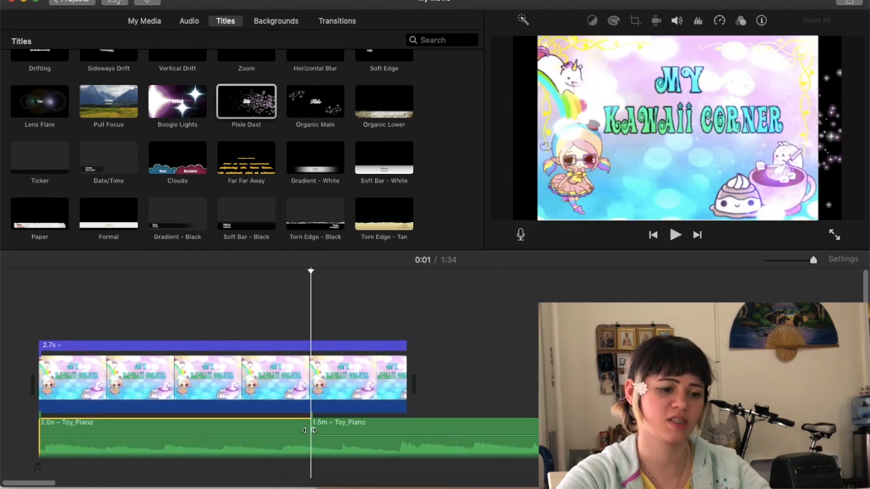
{"action": "left_click", "coordinate": [282, 431]}
{"action": "key", "text": "Delete"}
{"action": "left_click_drag", "start_coordinate": [361, 432], "coordinate": [23, 406]}
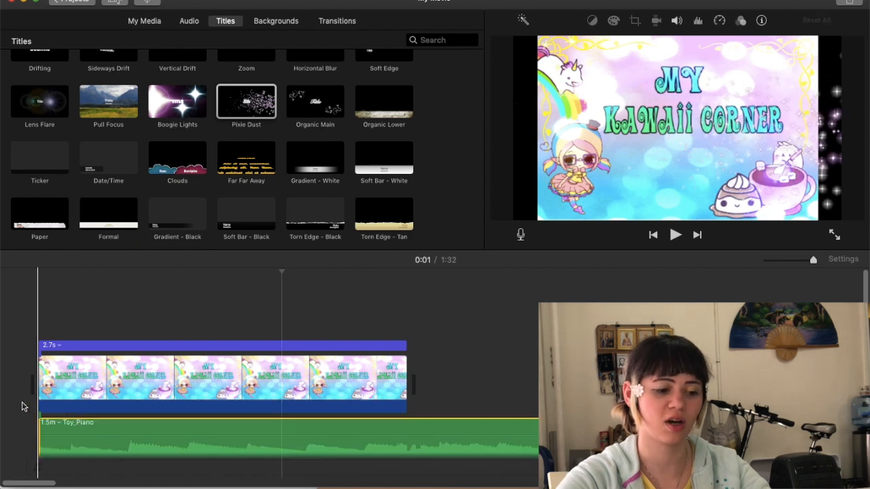
Split and delete two further opening portions of Toy_Piano, each time moving the remainder to the clip's start.
{"action": "key", "text": "super+b"}
{"action": "key", "text": "Delete"}
{"action": "left_click_drag", "start_coordinate": [354, 428], "coordinate": [4, 403]}
{"action": "key", "text": "super+b"}
{"action": "left_click", "coordinate": [328, 424]}
{"action": "key", "text": "Delete"}
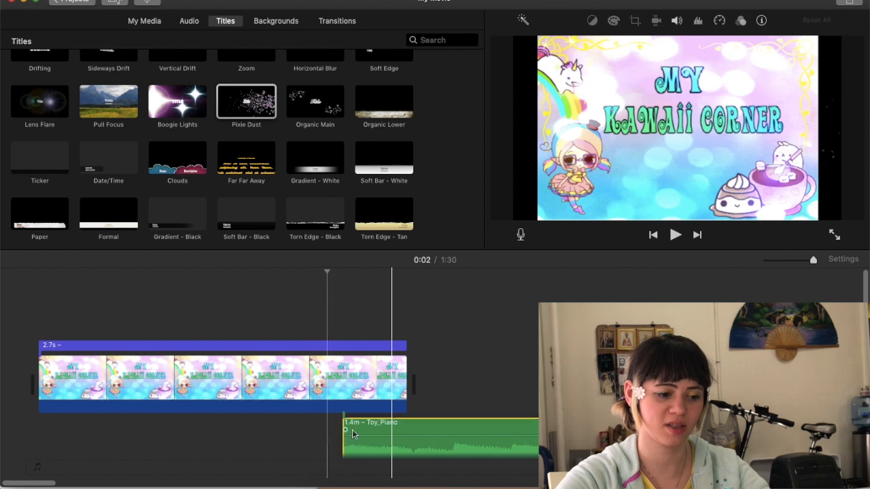
{"action": "left_click_drag", "start_coordinate": [381, 439], "coordinate": [49, 425]}
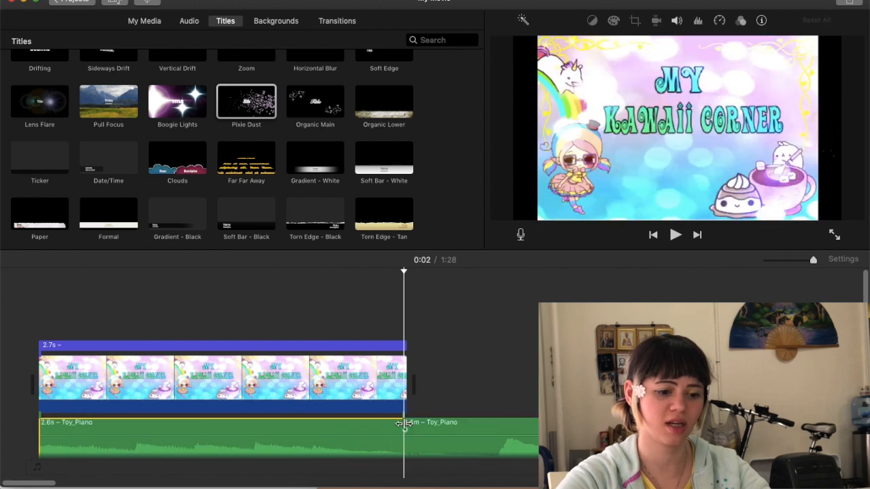
Play back the intro from the start to check the music against the title animation.
{"action": "key", "text": "space"}
{"action": "key", "text": "Delete"}
{"action": "key", "text": "space"}
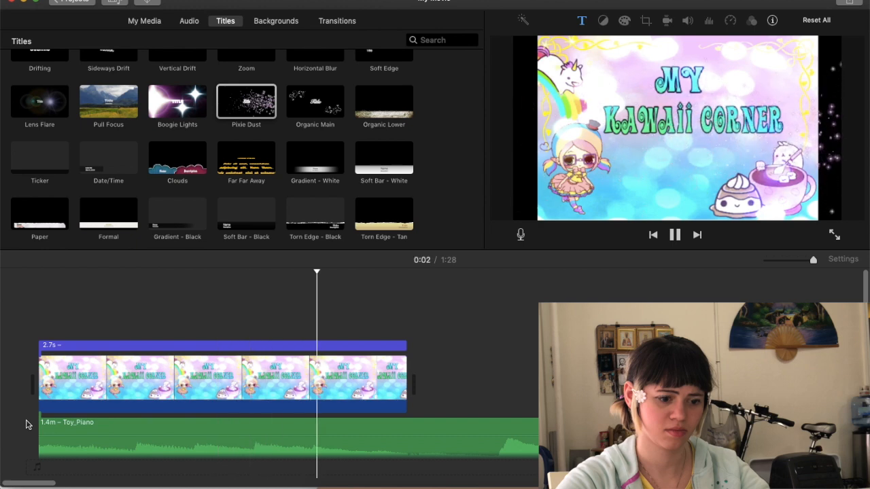
{"action": "key", "text": "space"}
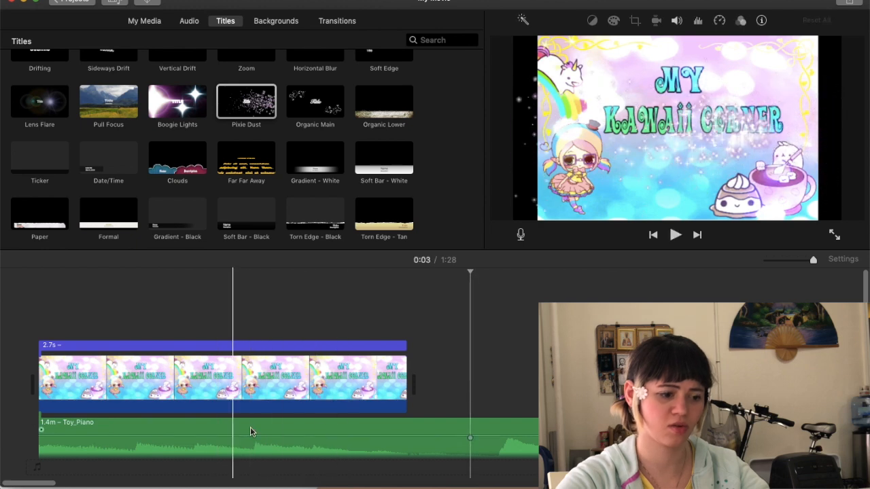
Trim a short piece from the beginning of Toy_Piano, realign it with the clip's start and play the intro.
{"action": "left_click", "coordinate": [66, 424]}
{"action": "key", "text": "space"}
{"action": "left_click_drag", "start_coordinate": [86, 425], "coordinate": [15, 428]}
{"action": "key", "text": "space"}
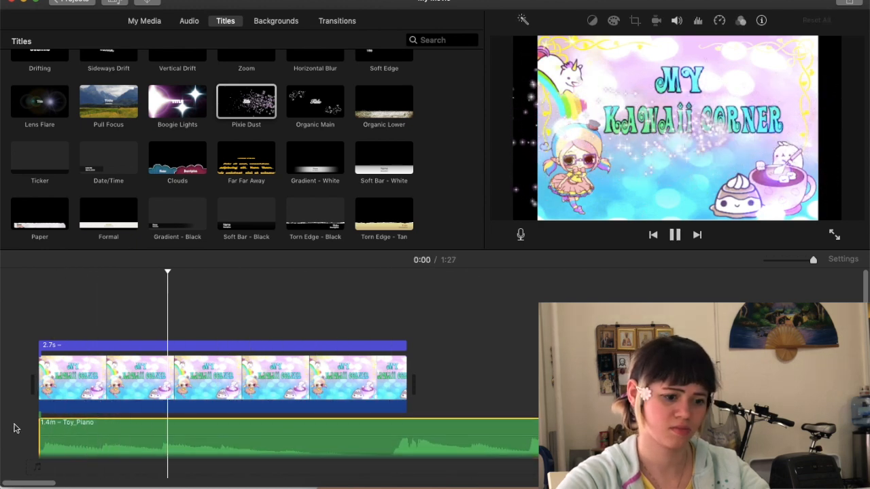
{"action": "key", "text": "space"}
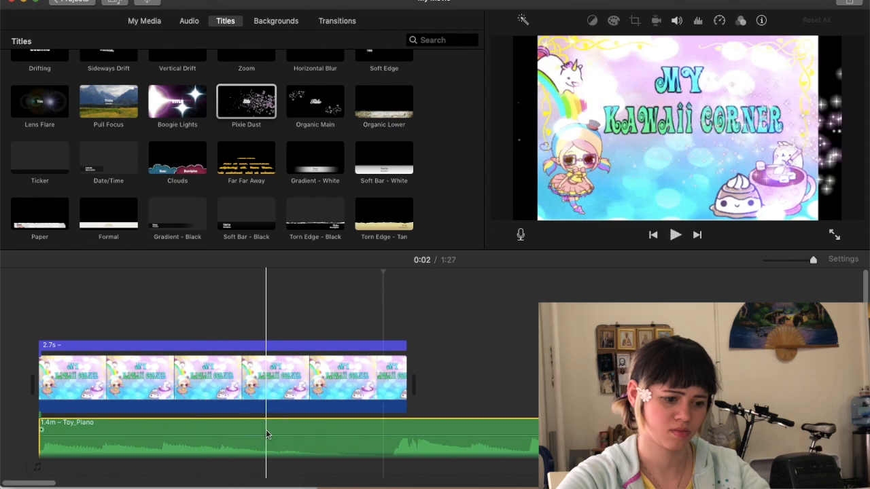
Split Toy_Piano at 0:02, delete the long remainder and fit the kept piece under the clip at 2.6 s.
{"action": "left_click", "coordinate": [360, 422]}
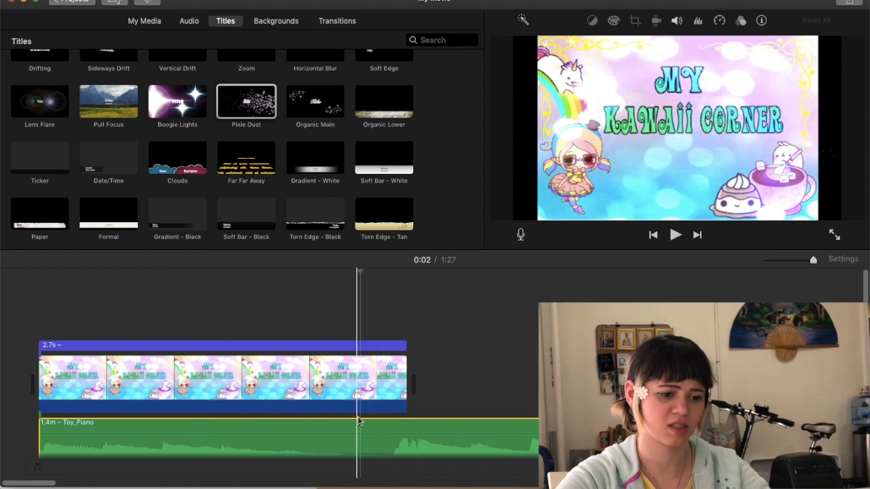
{"action": "key", "text": "super+b"}
{"action": "left_click", "coordinate": [384, 424]}
{"action": "key", "text": "Delete"}
{"action": "left_click_drag", "start_coordinate": [353, 424], "coordinate": [394, 421]}
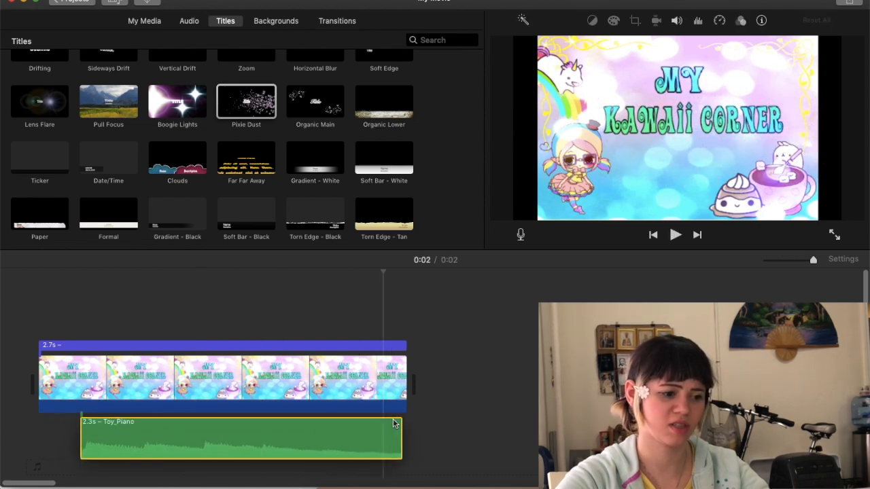
{"action": "left_click_drag", "start_coordinate": [81, 435], "coordinate": [24, 428]}
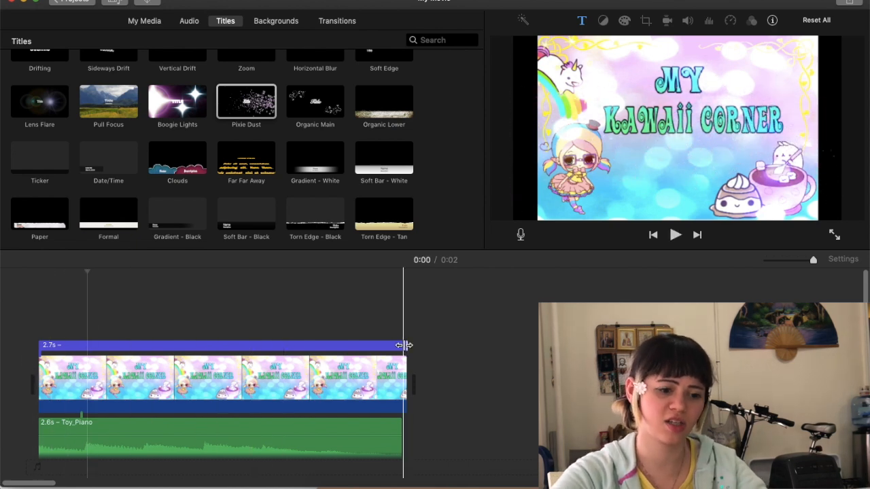
Lengthen the title and the intro clip to 5.0 s and play them with the music.
{"action": "left_click_drag", "start_coordinate": [403, 346], "coordinate": [494, 345]}
{"action": "left_click_drag", "start_coordinate": [411, 371], "coordinate": [584, 367]}
{"action": "key", "text": "space"}
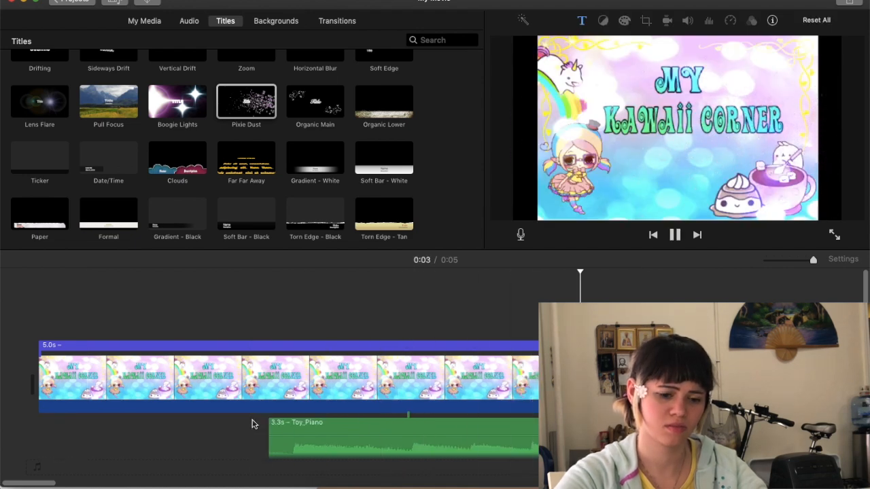
{"action": "left_click", "coordinate": [292, 399]}
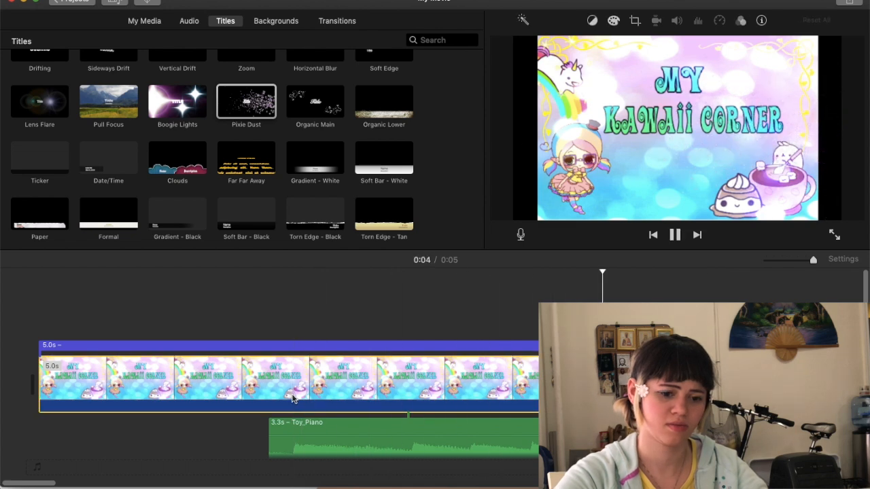
Shorten the title and intro clip to 3.1 s and trim the Toy_Piano audio to 3.0 s.
{"action": "left_click_drag", "start_coordinate": [720, 345], "coordinate": [714, 345]}
{"action": "left_click_drag", "start_coordinate": [731, 435], "coordinate": [726, 435]}
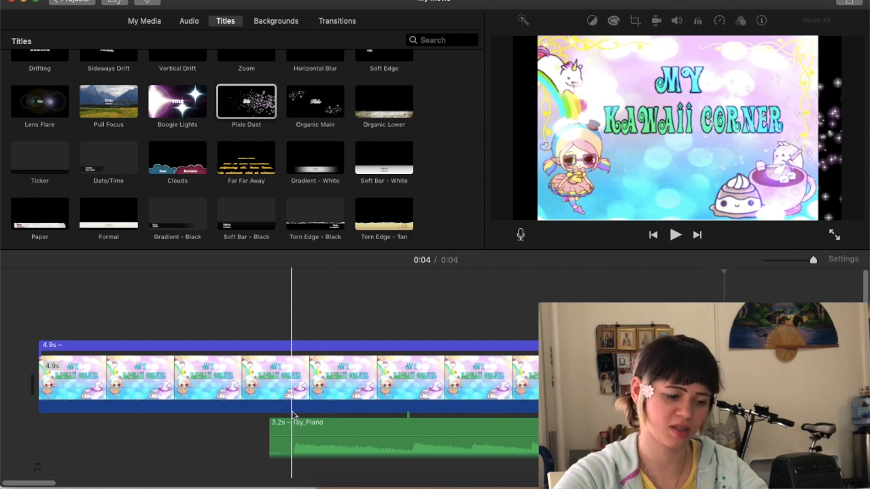
{"action": "left_click_drag", "start_coordinate": [270, 434], "coordinate": [292, 435]}
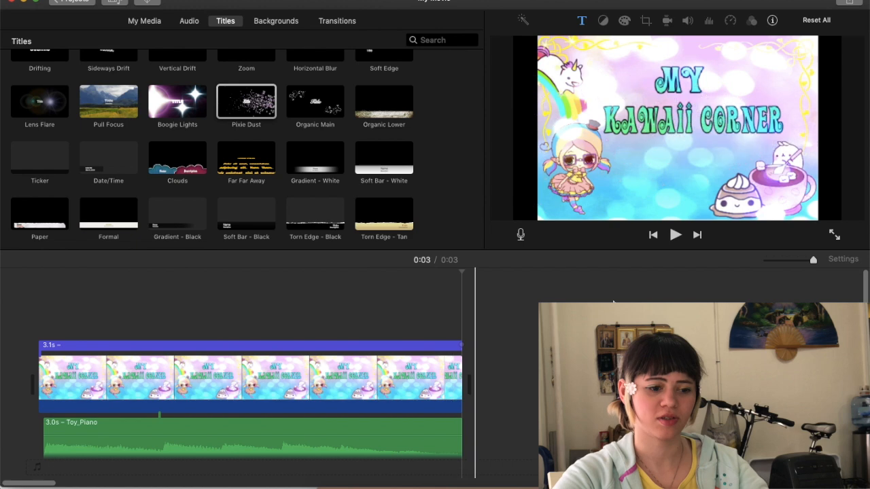
Export the movie as a video file named intro 1.mp4 into the Movies folder.
{"action": "left_click", "coordinate": [75, 0]}
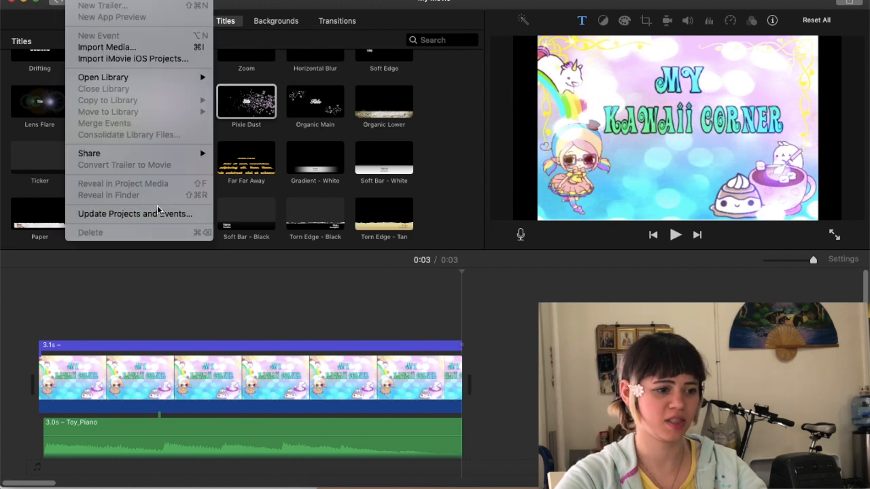
{"action": "mouse_move", "coordinate": [136, 153]}
{"action": "left_click", "coordinate": [254, 236]}
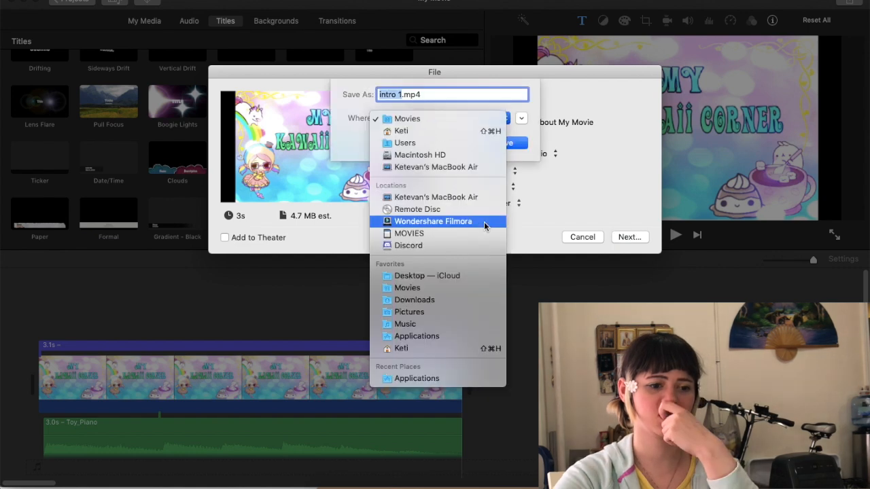
{"action": "left_click", "coordinate": [472, 288]}
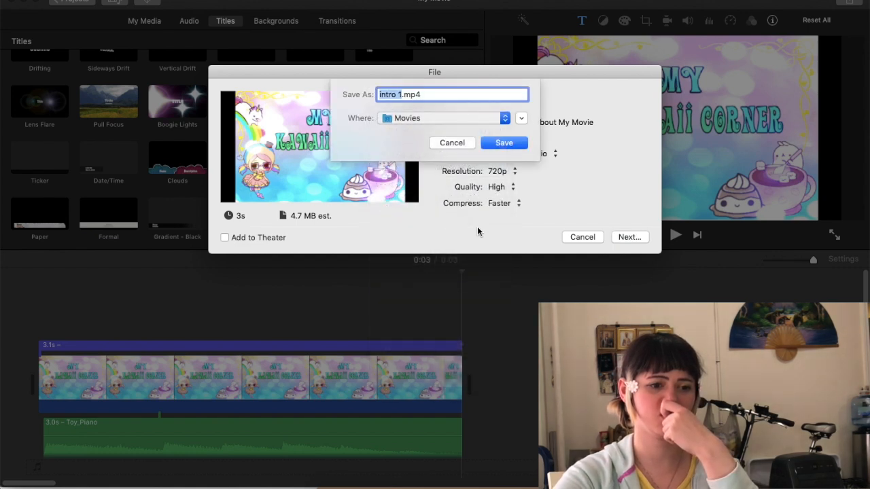
{"action": "left_click", "coordinate": [511, 140]}
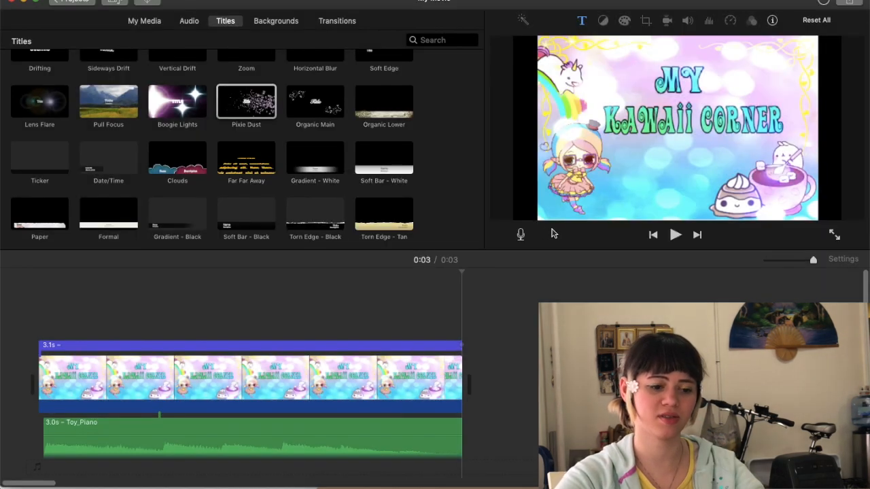
Replace the Toy_Piano audio with Rainy_Day_Games, aligned with the clip's start, and play the intro.
{"action": "left_click", "coordinate": [398, 428]}
{"action": "key", "text": "Delete"}
{"action": "left_click", "coordinate": [367, 476]}
{"action": "left_click_drag", "start_coordinate": [665, 136], "coordinate": [316, 437]}
{"action": "left_click", "coordinate": [277, 428]}
{"action": "left_click", "coordinate": [21, 384]}
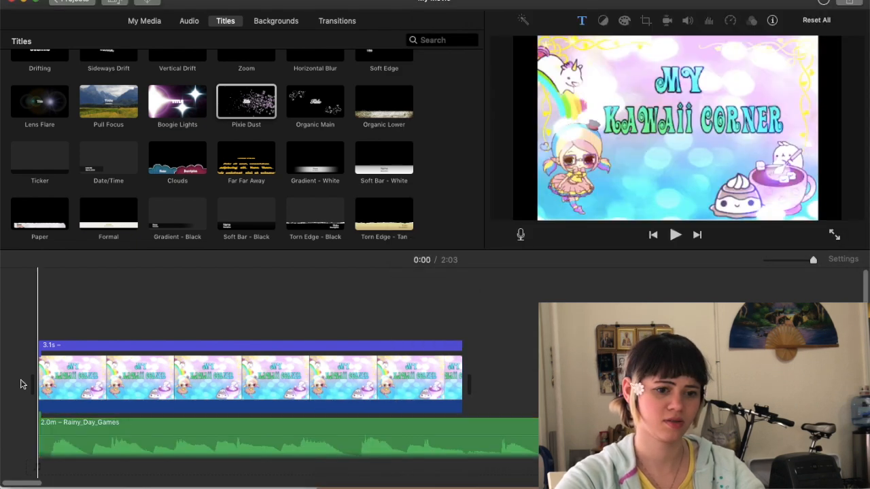
{"action": "key", "text": "space"}
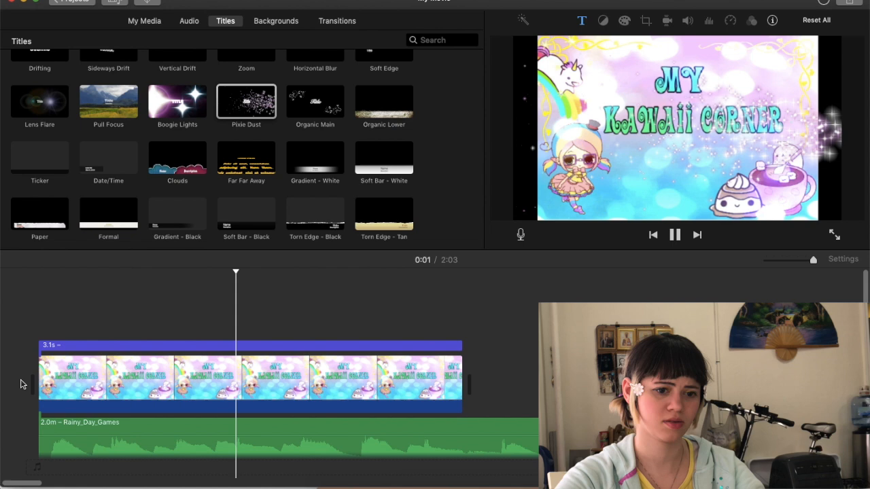
Split Rainy_Day_Games at 3.1 s, delete the first piece and realign the remainder with the intro clip's start.
{"action": "left_click", "coordinate": [432, 427]}
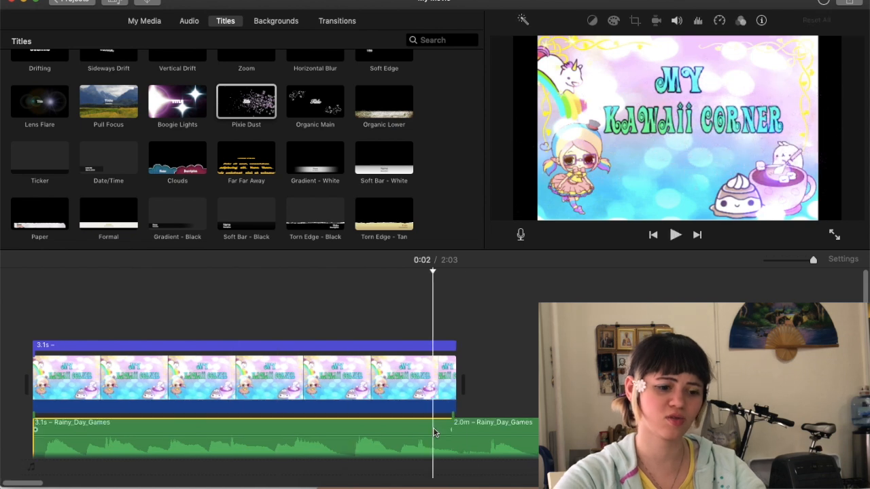
{"action": "key", "text": "Delete"}
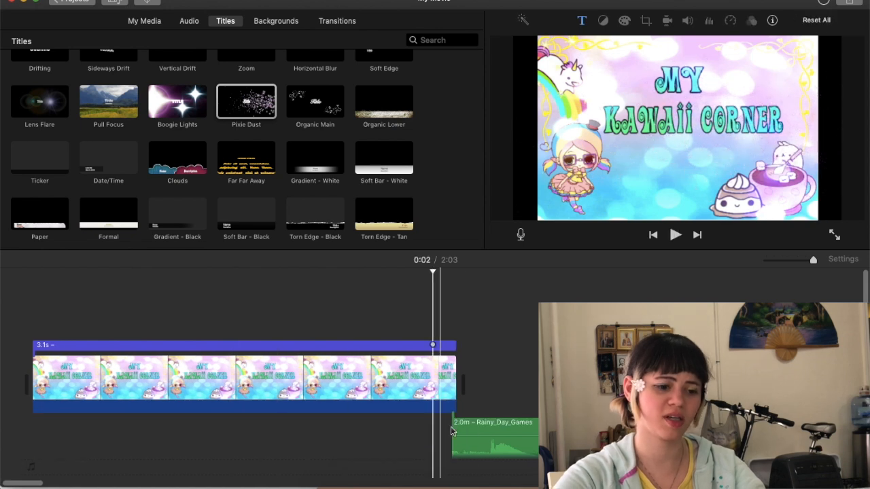
{"action": "left_click_drag", "start_coordinate": [533, 430], "coordinate": [221, 430]}
{"action": "left_click_drag", "start_coordinate": [379, 434], "coordinate": [272, 434]}
{"action": "left_click", "coordinate": [465, 424]}
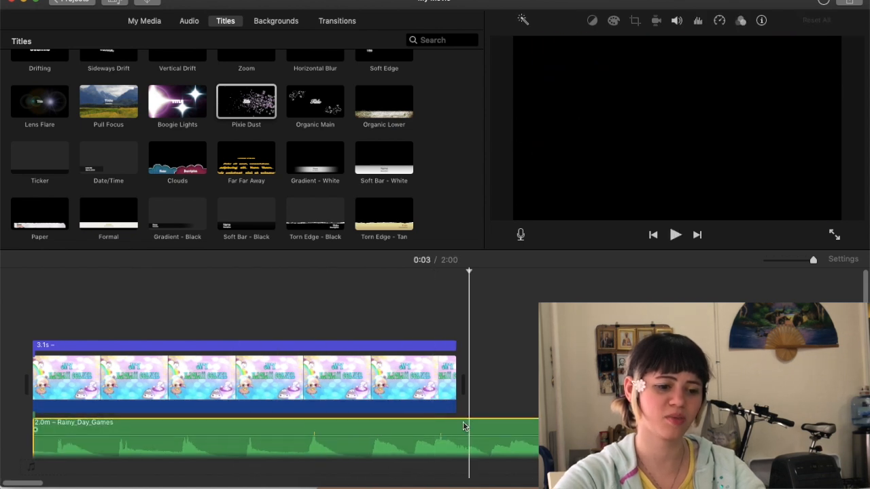
{"action": "key", "text": "super+b"}
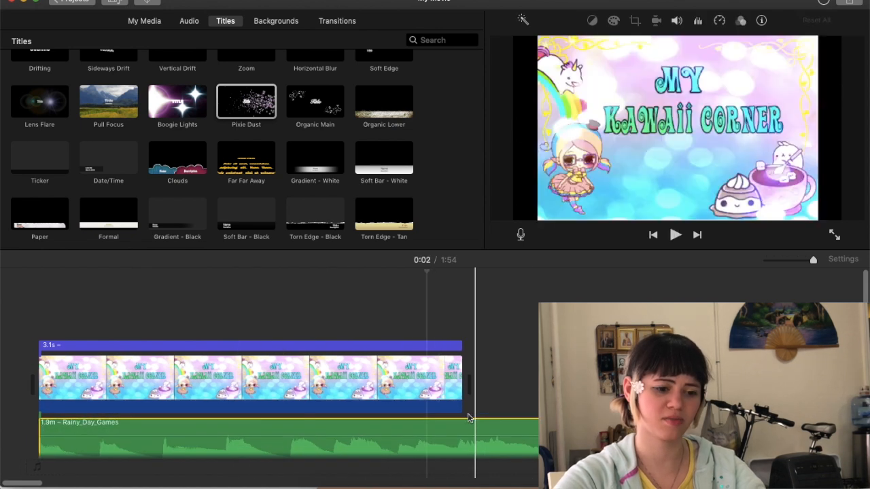
Cut more from the beginning of Rainy_Day_Games, down to 1.5 minutes, and play the intro with the remaining part.
{"action": "left_click", "coordinate": [472, 424]}
{"action": "key", "text": "super+b"}
{"action": "left_click", "coordinate": [438, 445]}
{"action": "key", "text": "Delete"}
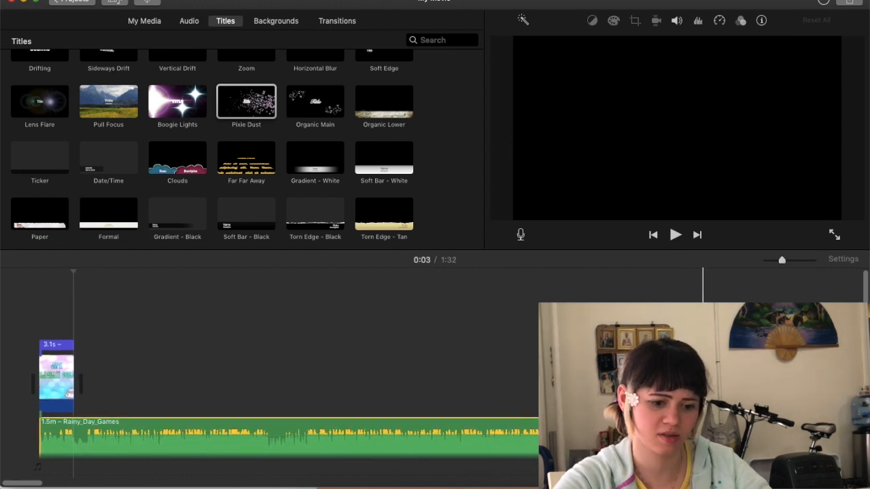
{"action": "key", "text": "space"}
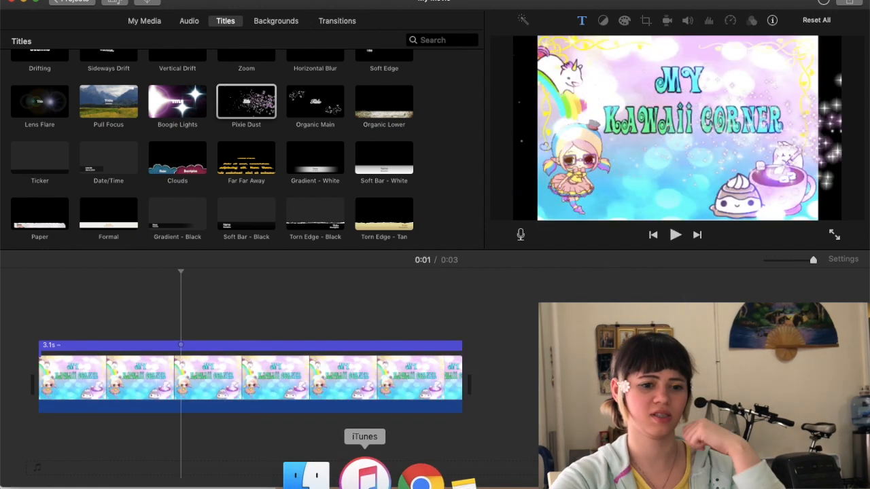
Add Old_MacDonald_Instrumental.mp3 from Downloads under the intro clip, aligned with its start, and play the intro.
{"action": "left_click", "coordinate": [320, 472]}
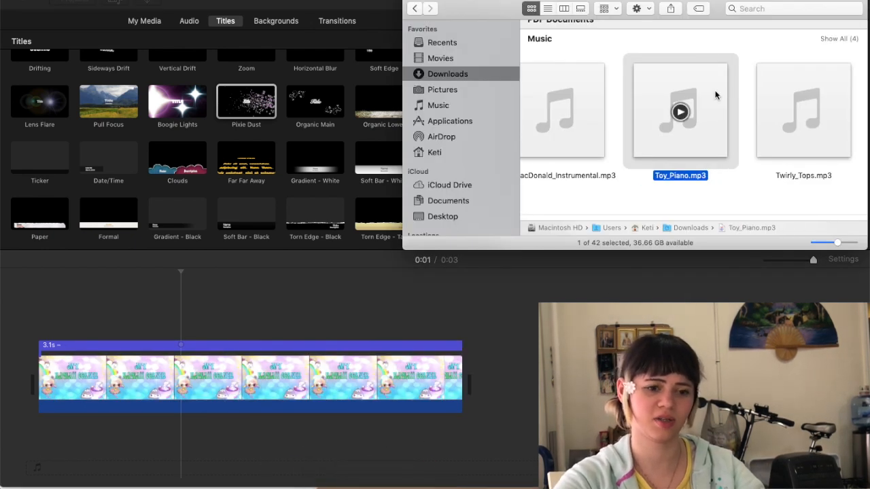
{"action": "left_click_drag", "start_coordinate": [562, 112], "coordinate": [41, 448]}
{"action": "left_click", "coordinate": [38, 335]}
{"action": "key", "text": "space"}
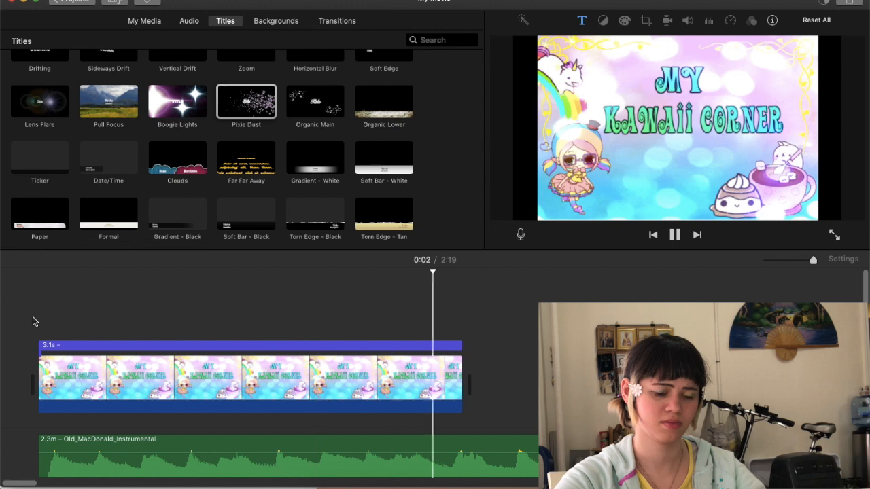
{"action": "key", "text": "space"}
Listen to the later sections of Old_MacDonald_Instrumental, up to its end, for a passage that suits the intro.
{"action": "scroll", "coordinate": [654, 408], "scroll_direction": "right", "scroll_amount": 20}
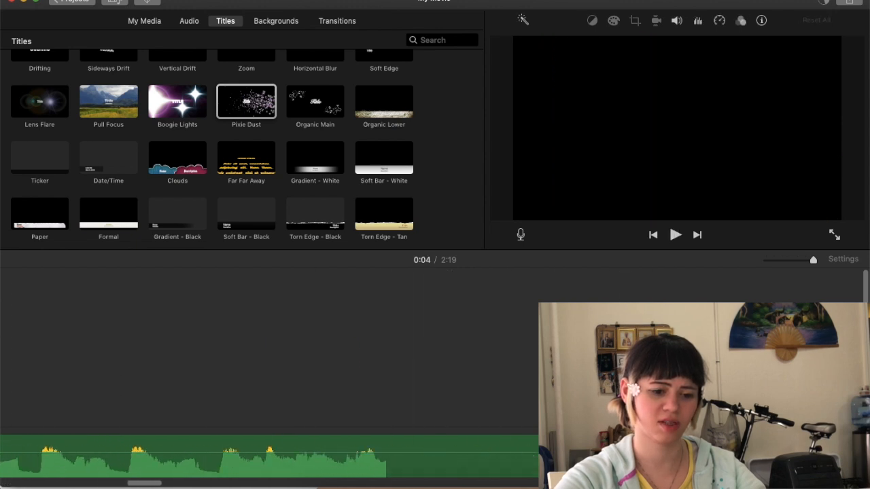
{"action": "scroll", "coordinate": [577, 407], "scroll_direction": "right", "scroll_amount": 20}
{"action": "scroll", "coordinate": [435, 380], "scroll_direction": "right", "scroll_amount": 10}
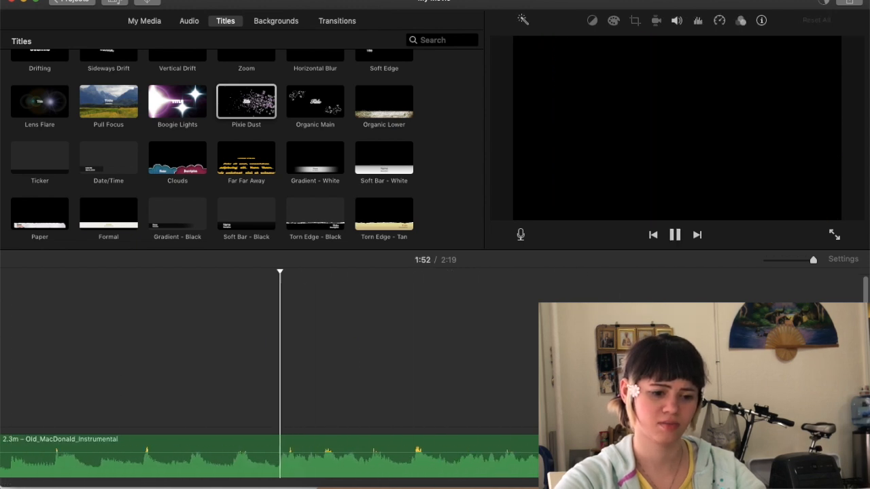
{"action": "scroll", "coordinate": [272, 381], "scroll_direction": "right", "scroll_amount": 7}
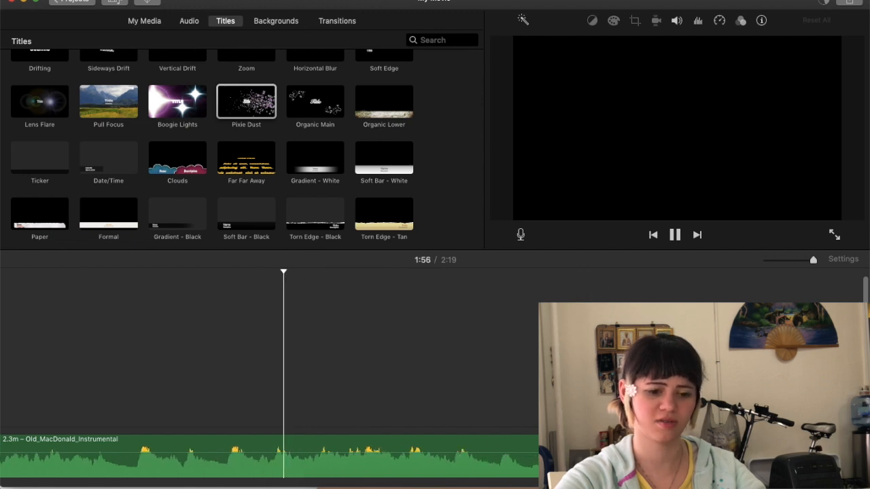
{"action": "scroll", "coordinate": [272, 381], "scroll_direction": "right", "scroll_amount": 11}
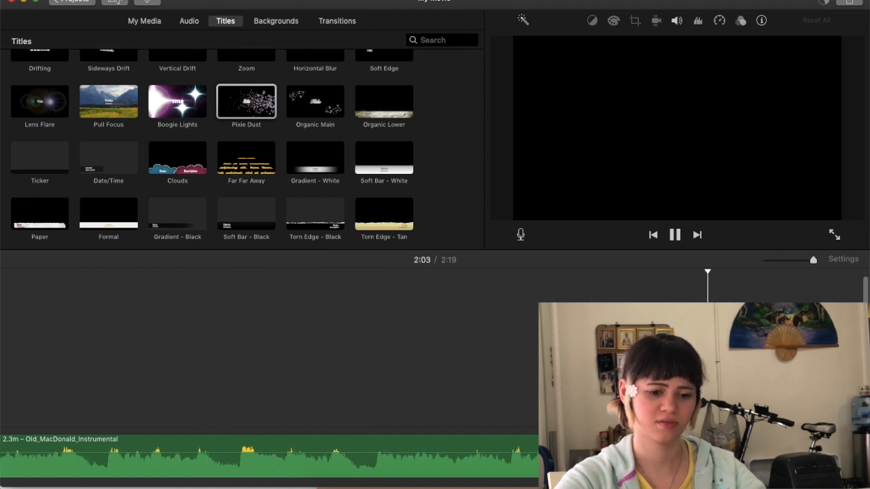
{"action": "scroll", "coordinate": [272, 381], "scroll_direction": "right", "scroll_amount": 11}
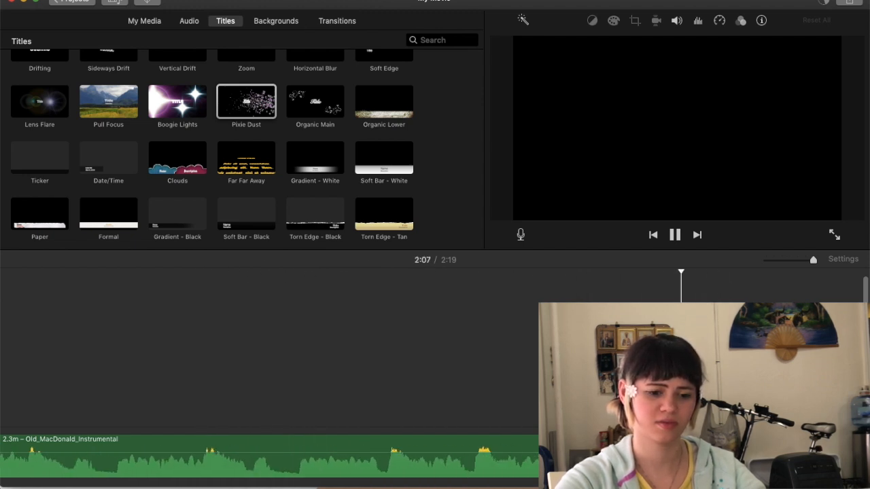
{"action": "scroll", "coordinate": [272, 380], "scroll_direction": "right", "scroll_amount": 11}
{"action": "scroll", "coordinate": [272, 381], "scroll_direction": "right", "scroll_amount": 11}
{"action": "key", "text": "space"}
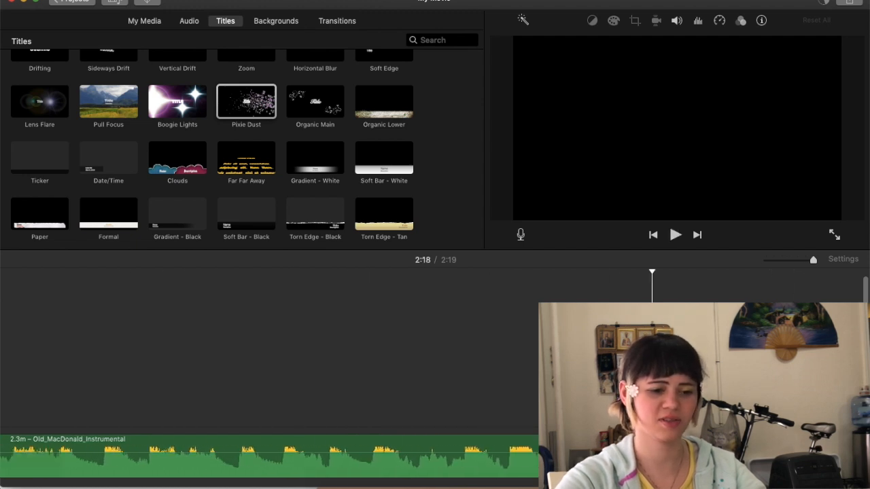
Play the opening of Old_MacDonald_Instrumental, split the track at 4.9 s and delete the long remainder.
{"action": "key", "text": "Home"}
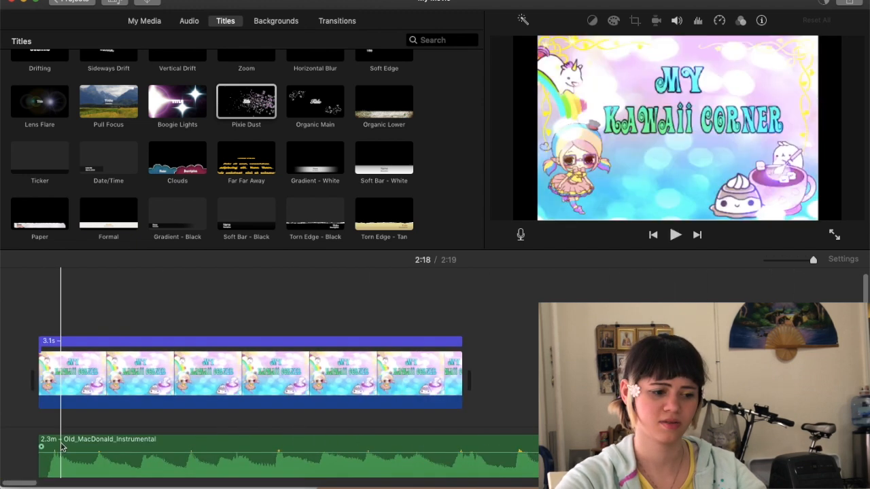
{"action": "key", "text": "space"}
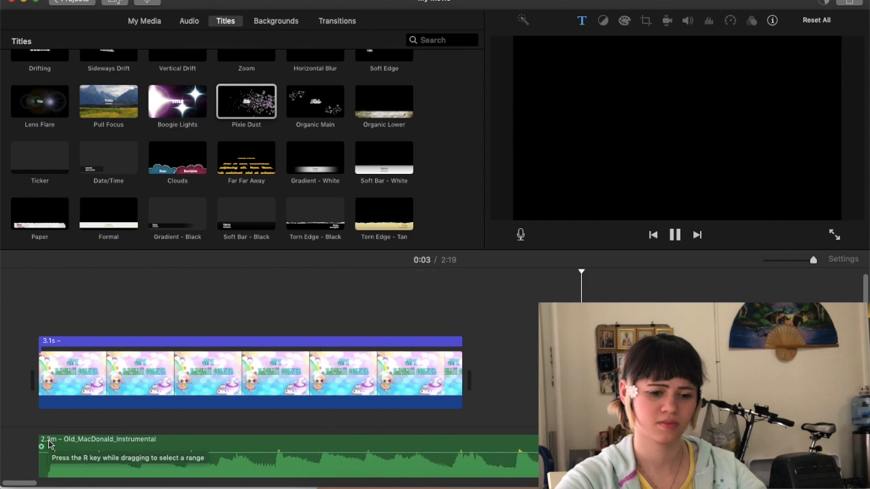
{"action": "key", "text": "super+b"}
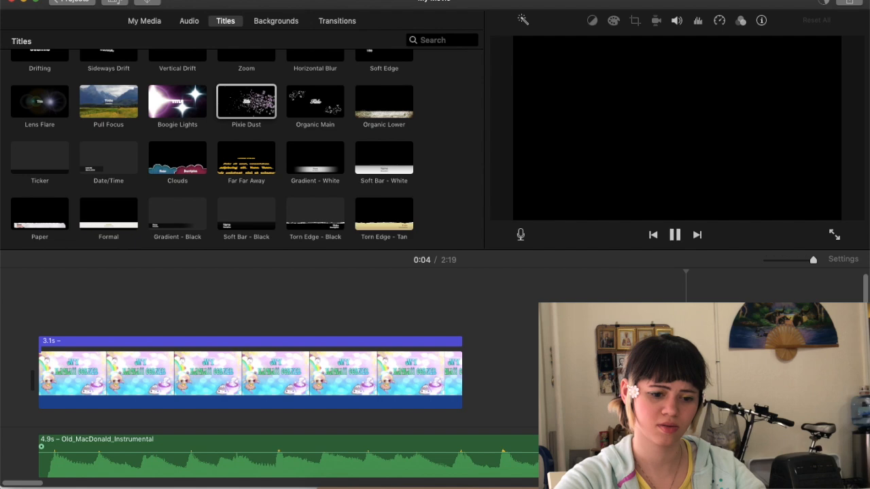
{"action": "left_click", "coordinate": [792, 456]}
{"action": "key", "text": "Delete"}
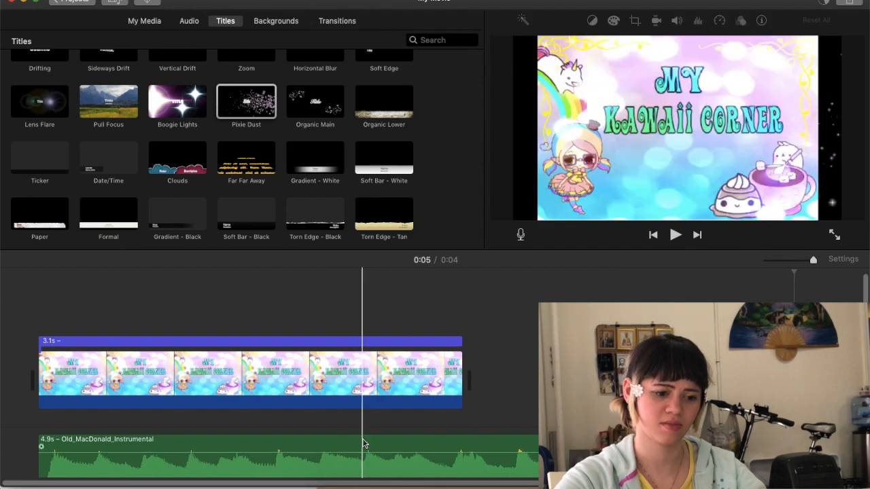
Shorten Old_MacDonald_Instrumental to a 2.7 s piece starting with the intro clip and play them together.
{"action": "left_click", "coordinate": [366, 451]}
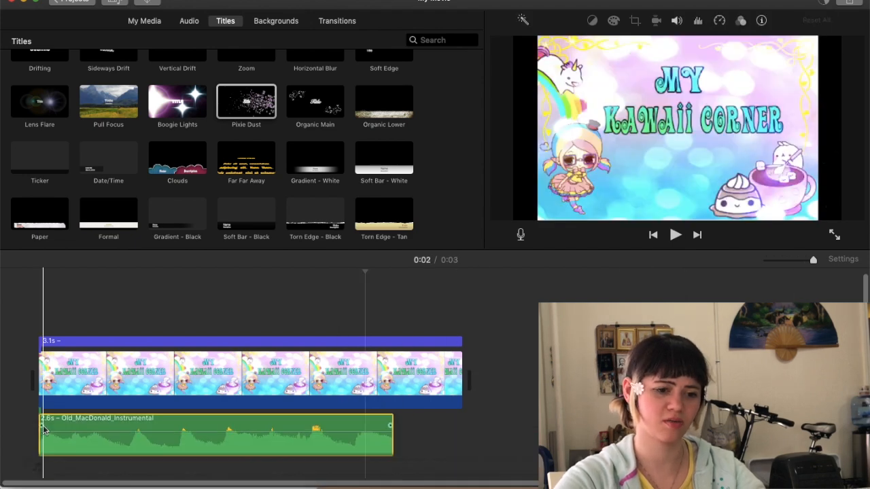
{"action": "left_click", "coordinate": [24, 373]}
{"action": "key", "text": "space"}
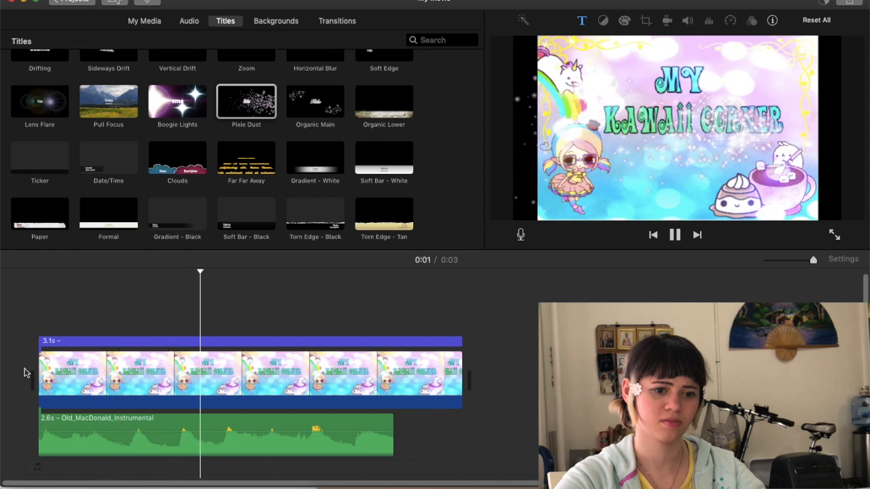
{"action": "key", "text": "space"}
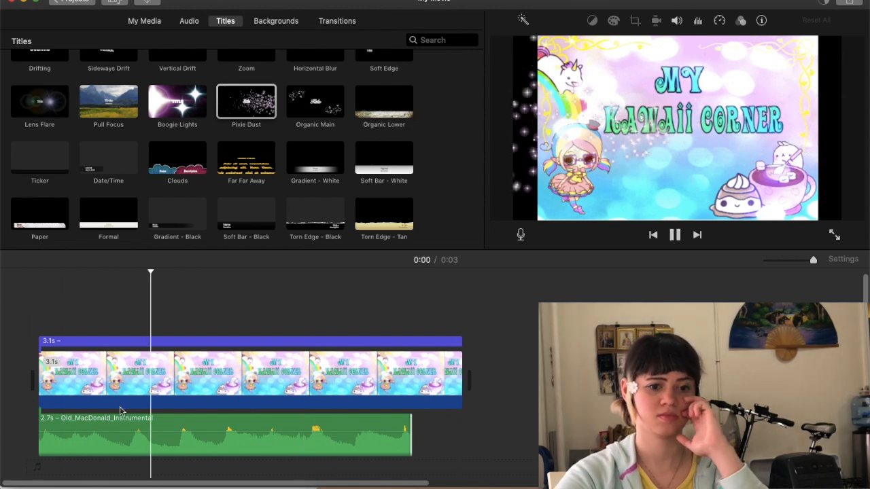
{"action": "key", "text": "space"}
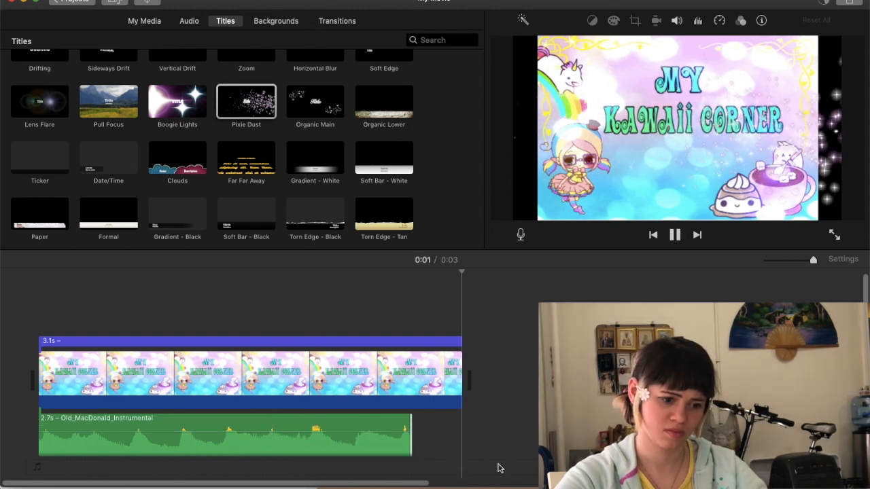
Split the intro clip at the music's end, delete the leftover piece to leave 2.7 s, and play the result.
{"action": "left_click", "coordinate": [417, 348]}
{"action": "left_click", "coordinate": [428, 347]}
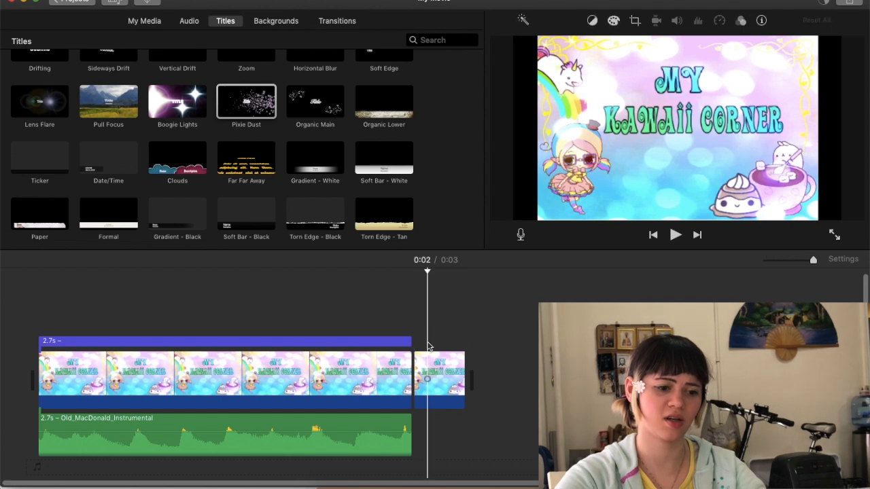
{"action": "key", "text": "Delete"}
{"action": "key", "text": "space"}
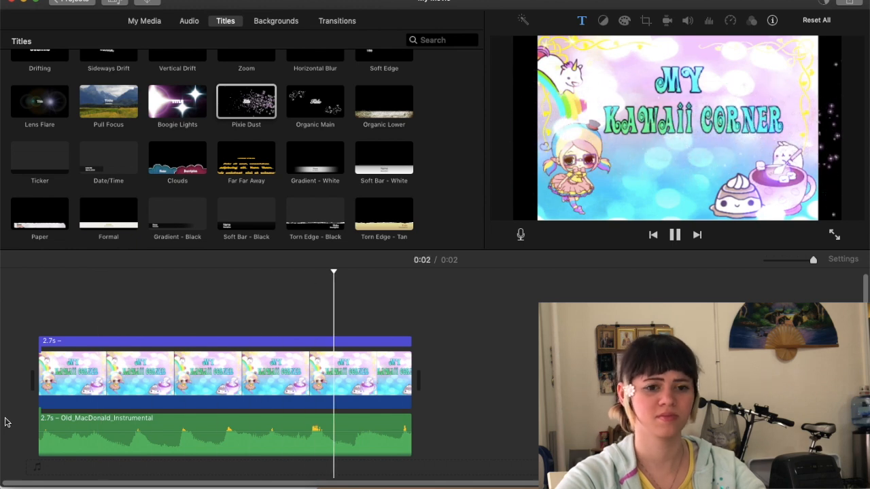
Delete the Old_MacDonald_Instrumental audio and add Toy_Piano.mp3 from Downloads under the intro clip, aligned with its start.
{"action": "left_click", "coordinate": [282, 424]}
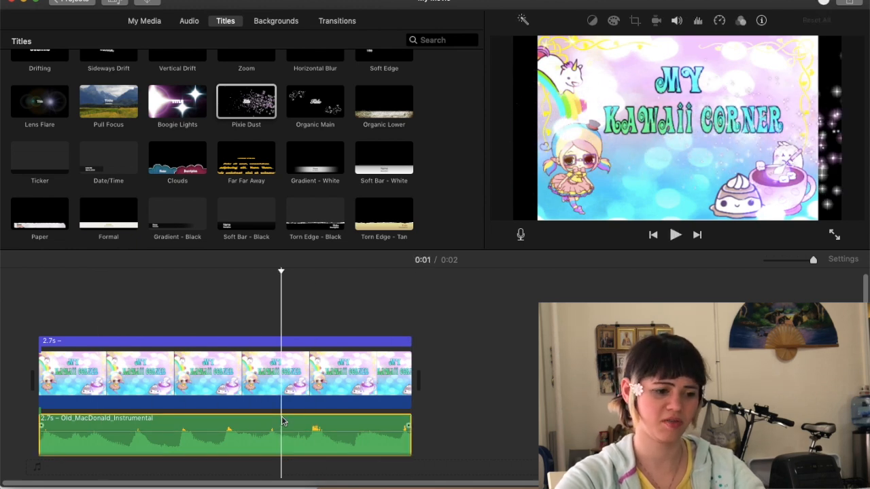
{"action": "key", "text": "Delete"}
{"action": "left_click", "coordinate": [340, 473]}
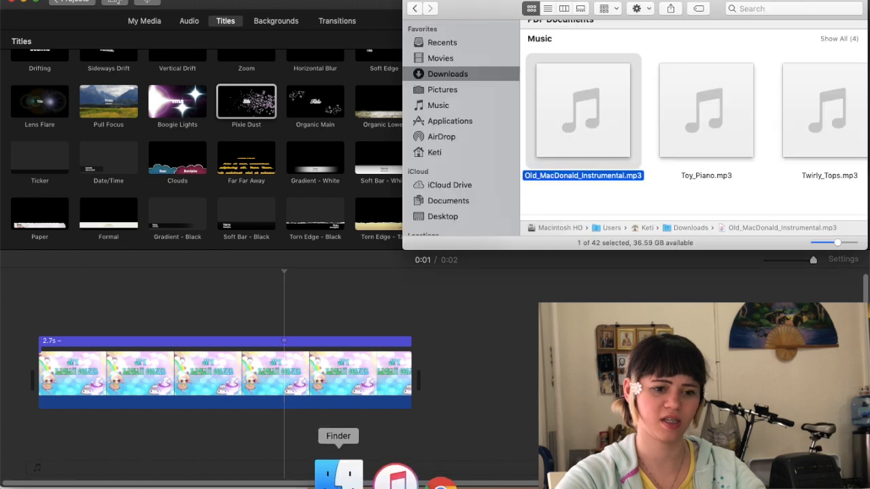
{"action": "scroll", "coordinate": [608, 131], "scroll_direction": "right", "scroll_amount": 1}
{"action": "left_click_drag", "start_coordinate": [680, 112], "coordinate": [151, 373]}
{"action": "left_click_drag", "start_coordinate": [151, 373], "coordinate": [141, 372]}
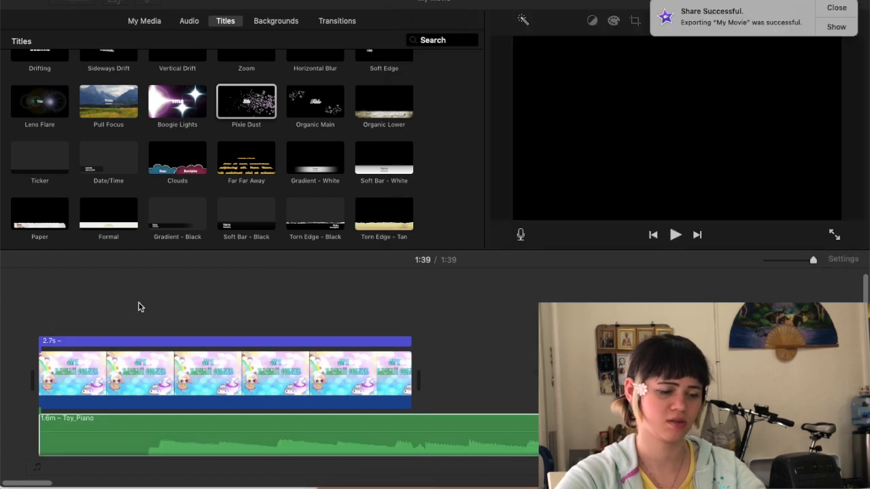
Play the intro clip with Toy_Piano from the start and look along the rest of the audio track.
{"action": "key", "text": "space"}
{"action": "key", "text": "space"}
{"action": "left_click", "coordinate": [149, 298]}
{"action": "key", "text": "space"}
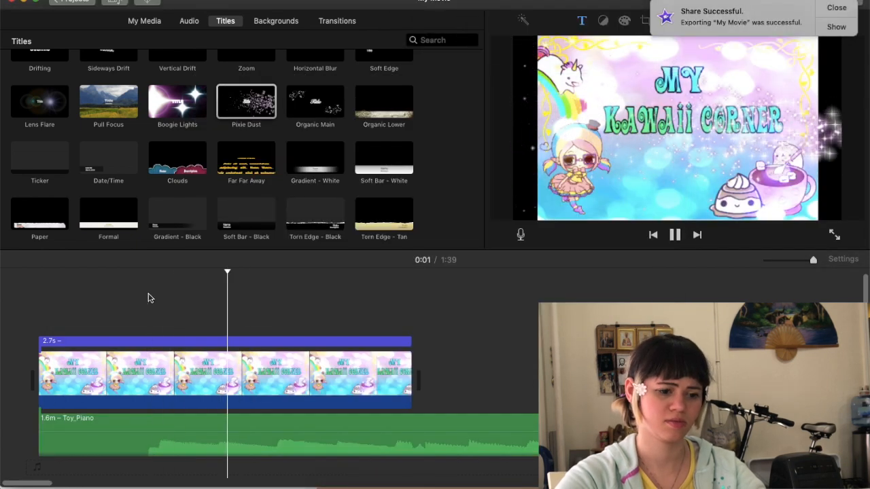
{"action": "key", "text": "space"}
{"action": "scroll", "coordinate": [546, 302], "scroll_direction": "right", "scroll_amount": 20}
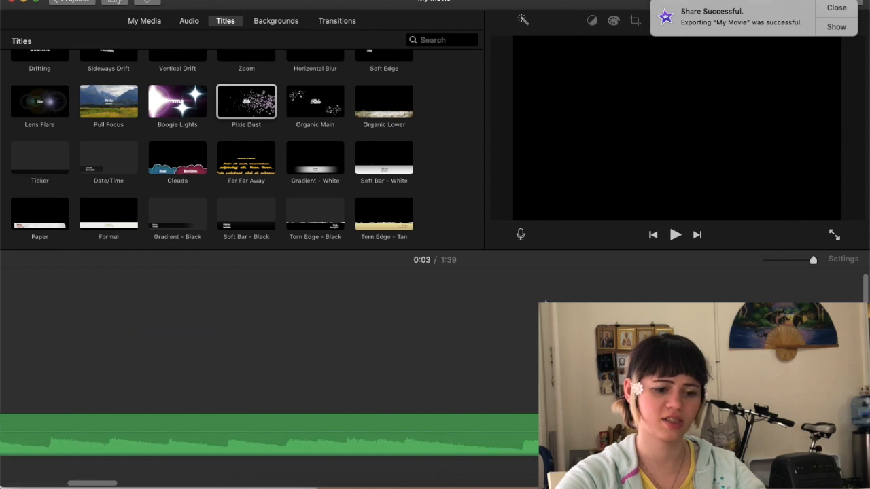
{"action": "scroll", "coordinate": [545, 301], "scroll_direction": "right", "scroll_amount": 5}
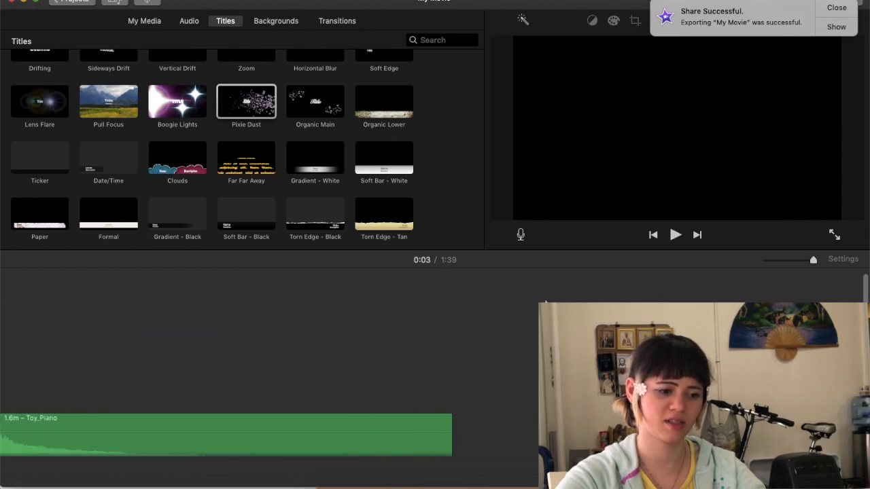
{"action": "scroll", "coordinate": [545, 301], "scroll_direction": "left", "scroll_amount": 5}
Cut the opening seconds off Toy_Piano to bring the project to 1:30, and realign the track with the intro clip's start.
{"action": "key", "text": "space"}
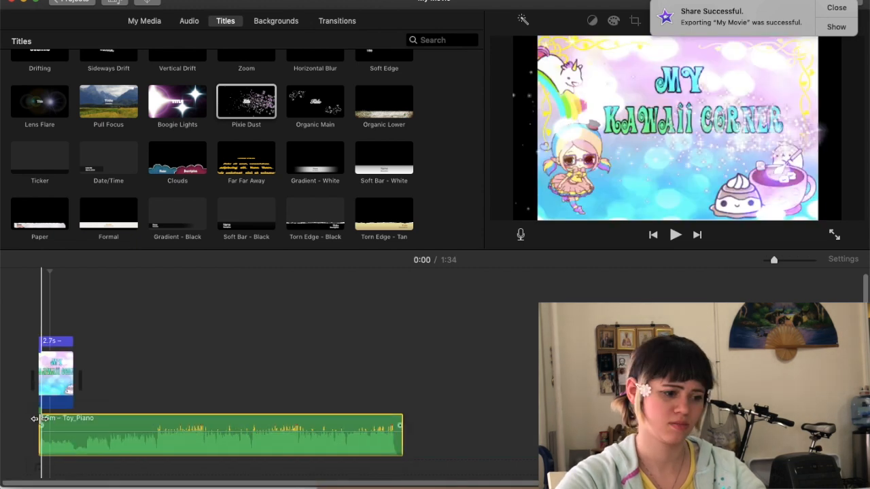
{"action": "key", "text": "space"}
{"action": "left_click", "coordinate": [74, 422]}
{"action": "key", "text": "space"}
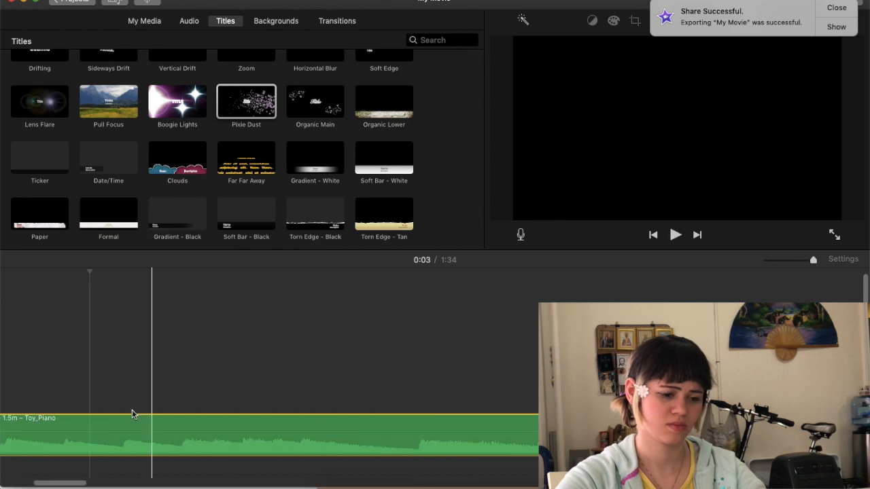
{"action": "key", "text": "space"}
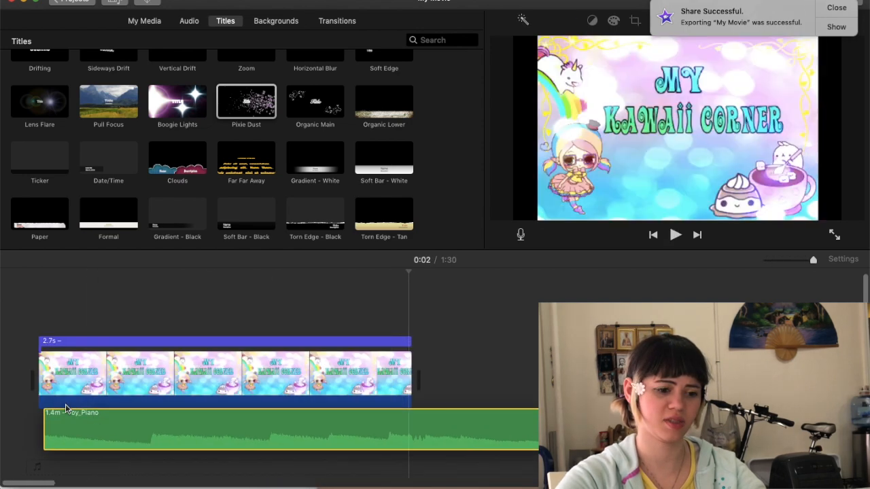
Trim more off Toy_Piano's start until the project lasts 1:24, moving it back under the intro clip and playing it after each cut.
{"action": "key", "text": "super+b"}
{"action": "left_click", "coordinate": [400, 430]}
{"action": "key", "text": "Delete"}
{"action": "left_click", "coordinate": [458, 417]}
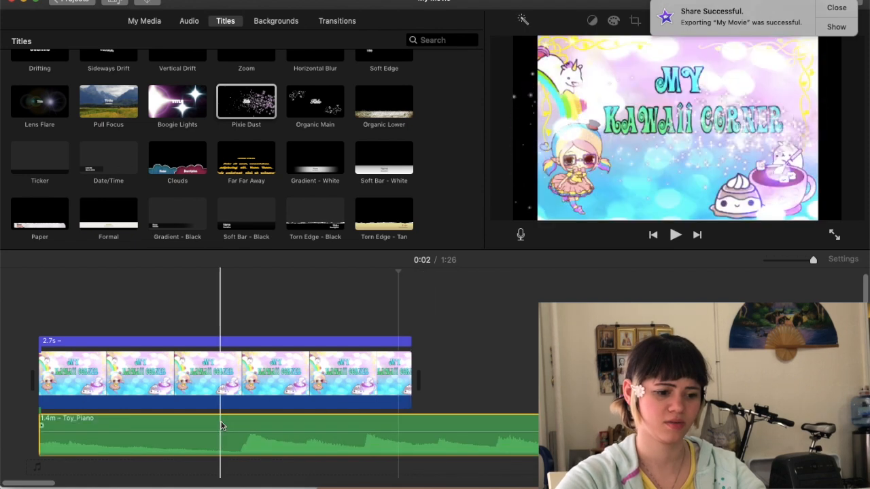
{"action": "key", "text": "space"}
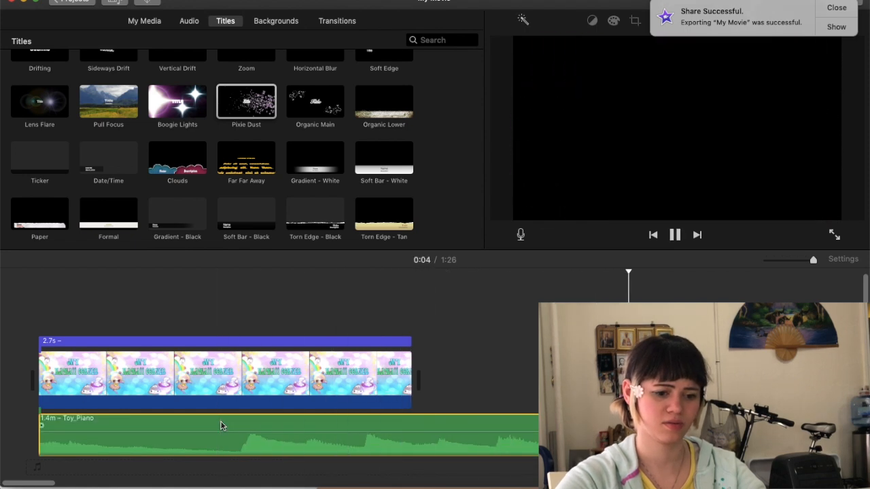
{"action": "left_click", "coordinate": [220, 426]}
{"action": "left_click", "coordinate": [27, 432]}
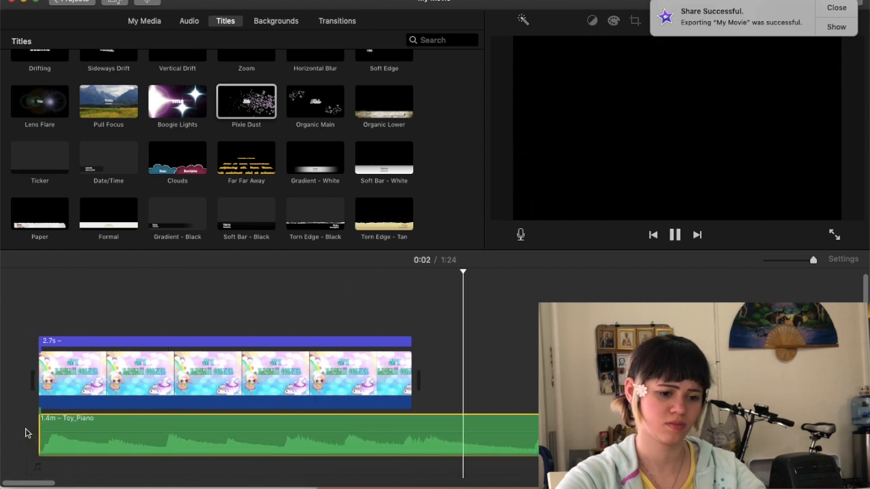
Play Toy_Piano up to about 7 s, split it there and delete the remainder to leave a 7.4 s piece.
{"action": "scroll", "coordinate": [26, 432], "scroll_direction": "right", "scroll_amount": 10}
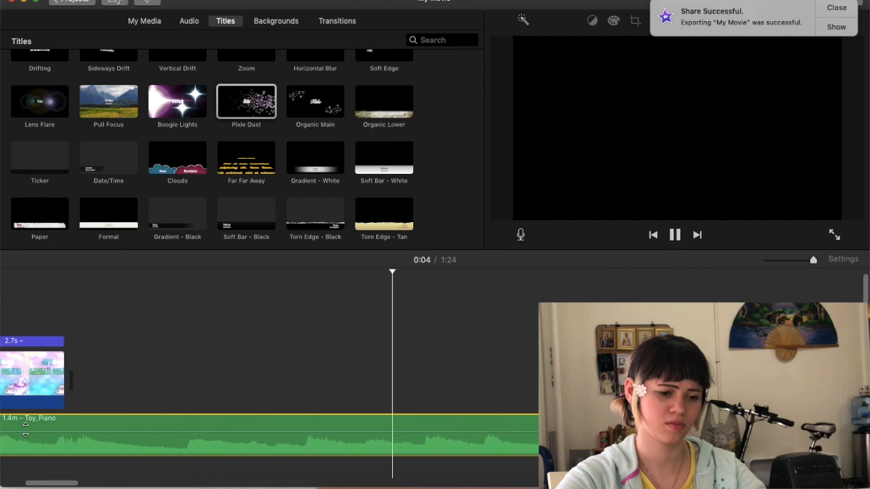
{"action": "scroll", "coordinate": [26, 432], "scroll_direction": "right", "scroll_amount": 5}
{"action": "key", "text": "space"}
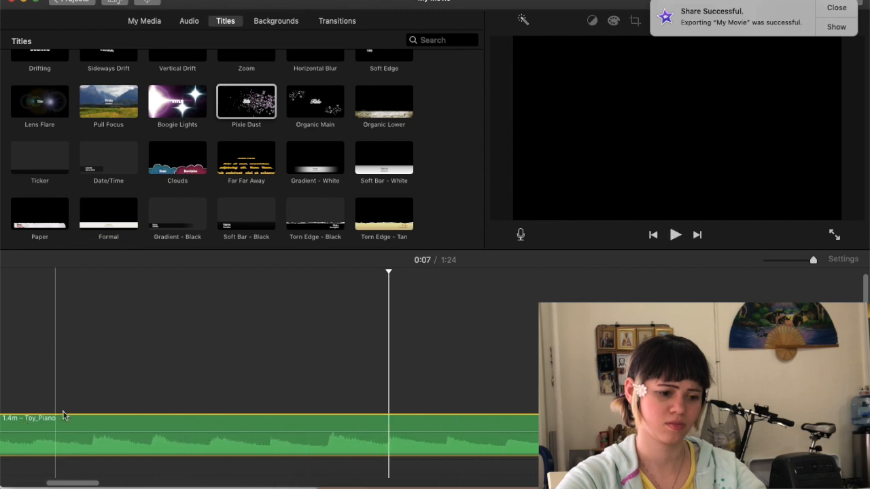
{"action": "left_click", "coordinate": [372, 425]}
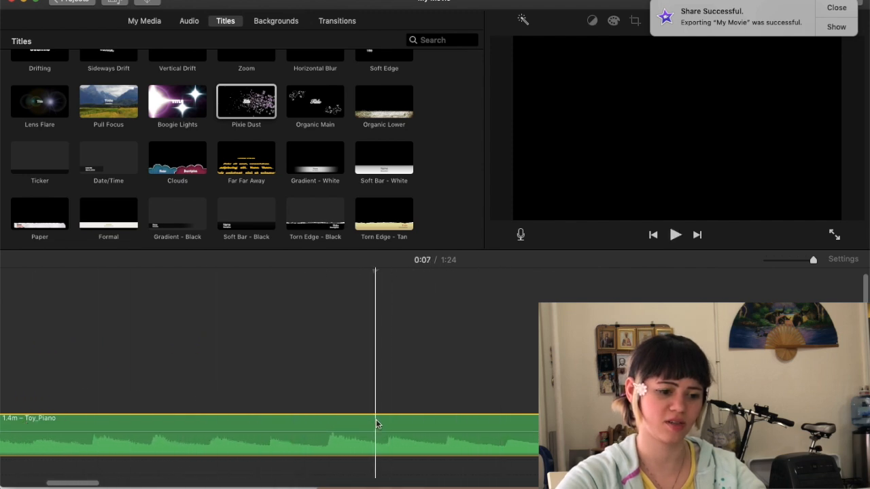
{"action": "scroll", "coordinate": [376, 408], "scroll_direction": "left", "scroll_amount": 10}
{"action": "key", "text": "space"}
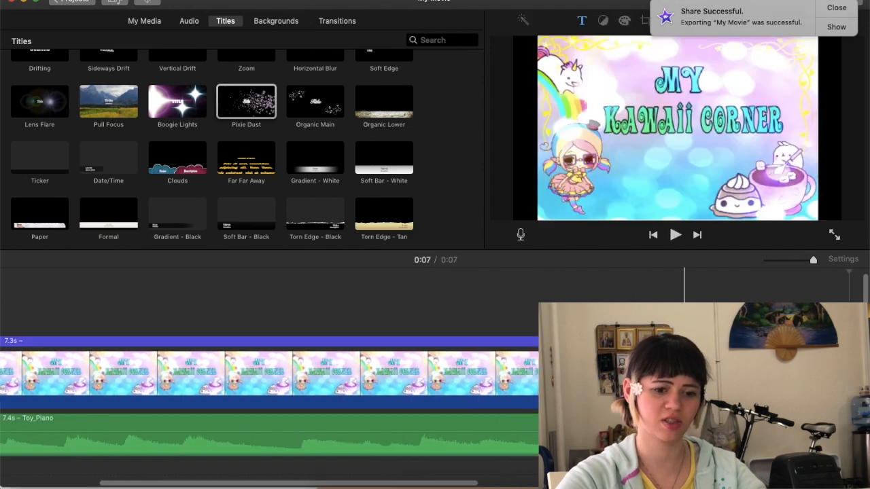
Extend the intro clip and its title to 7.4 s to match the Toy_Piano piece, and play the result.
{"action": "scroll", "coordinate": [685, 381], "scroll_direction": "right", "scroll_amount": 5}
{"action": "left_click", "coordinate": [705, 342]}
{"action": "left_click", "coordinate": [706, 367]}
{"action": "scroll", "coordinate": [706, 367], "scroll_direction": "left", "scroll_amount": 10}
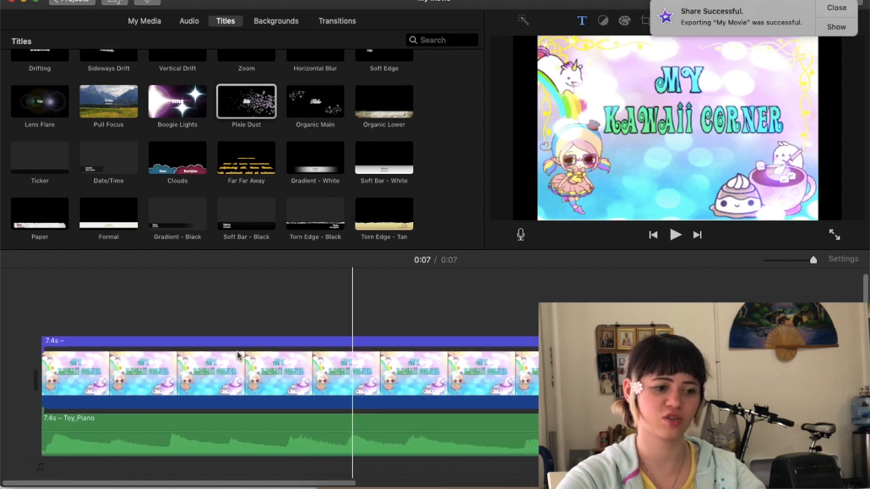
{"action": "key", "text": "space"}
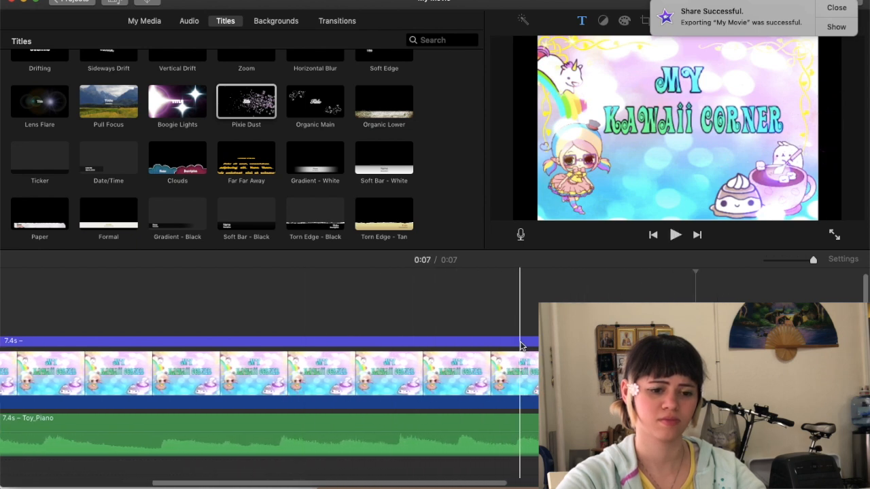
Split the intro clip, title and Toy_Piano at about 3.5 s and delete the first part, keeping the last 3.8 s.
{"action": "left_click_drag", "start_coordinate": [41, 343], "coordinate": [393, 345]}
{"action": "key", "text": "space"}
{"action": "key", "text": "super+z"}
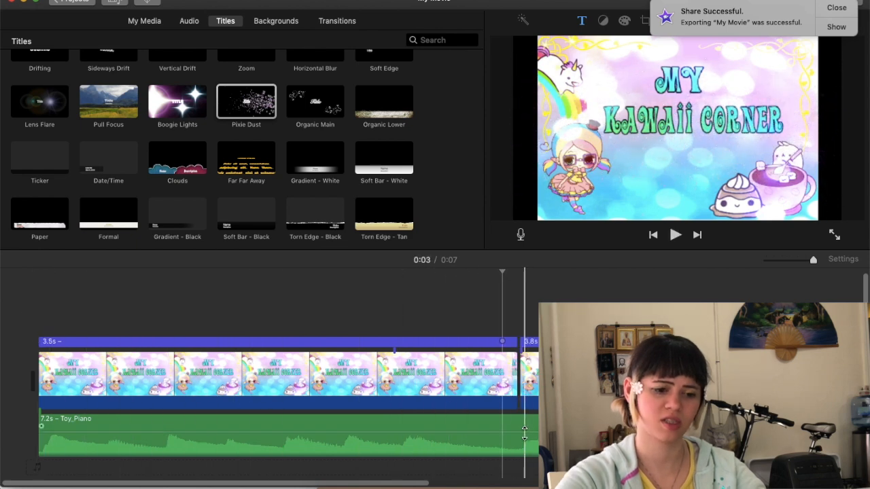
{"action": "left_click", "coordinate": [518, 441]}
{"action": "key", "text": "Delete"}
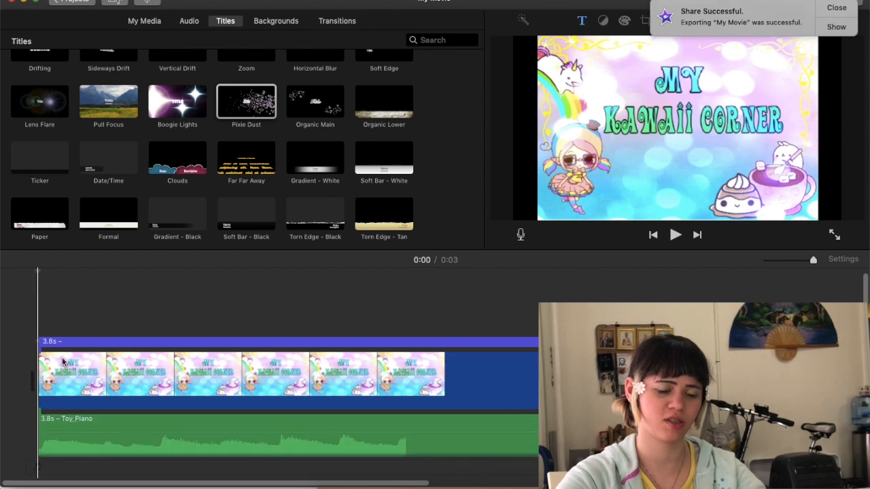
Play the 3.8 s intro and export it as a 720p video and audio file under a new name.
{"action": "key", "text": "space"}
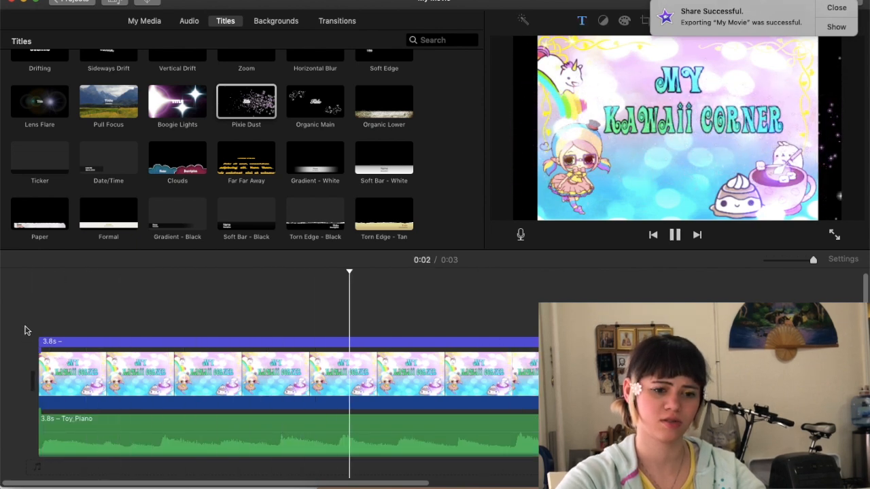
{"action": "left_click", "coordinate": [513, 380]}
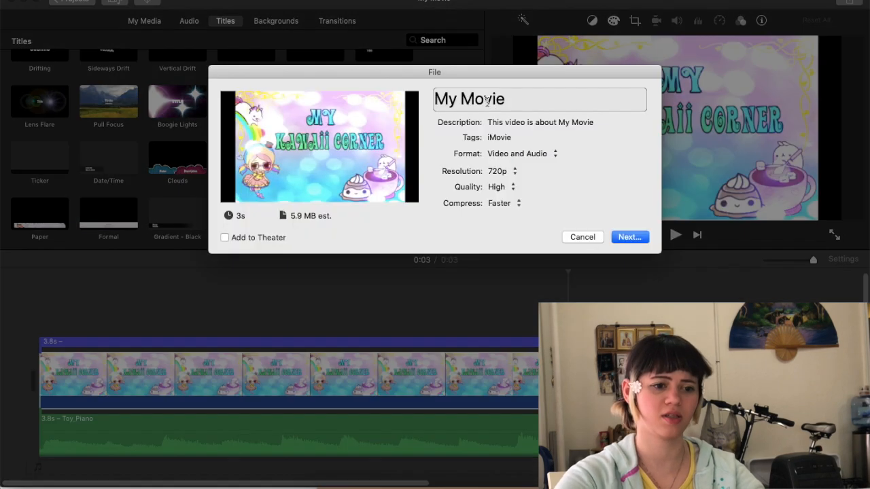
{"action": "type", "text": "in"}
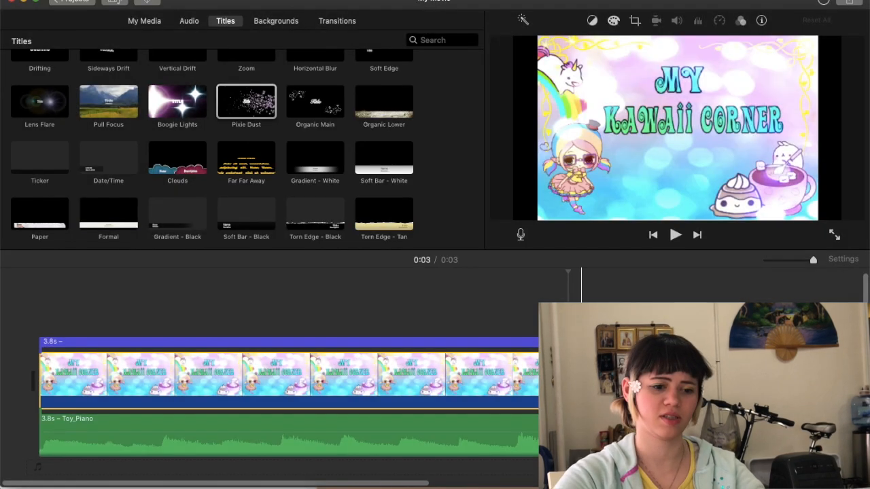
Clear the timeline and add the exported intro video from the Movies folder to the project.
{"action": "left_click", "coordinate": [174, 374]}
{"action": "key", "text": "Delete"}
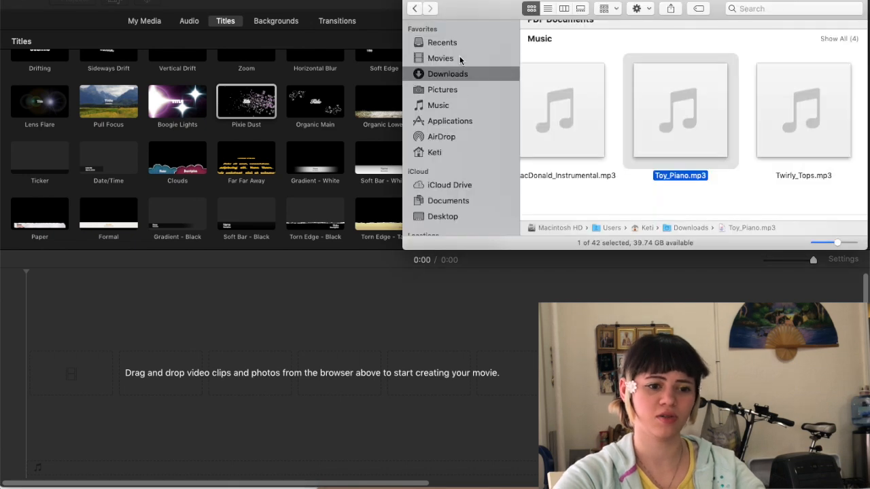
{"action": "left_click", "coordinate": [455, 59]}
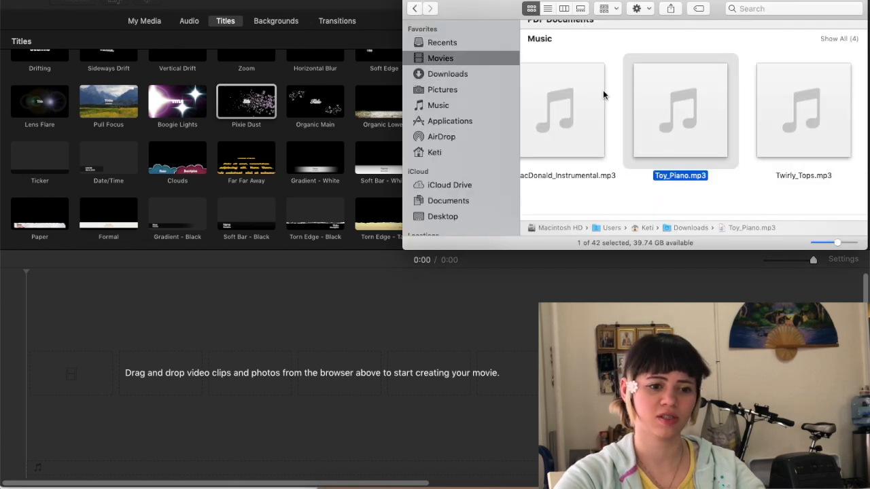
{"action": "left_click", "coordinate": [582, 87]}
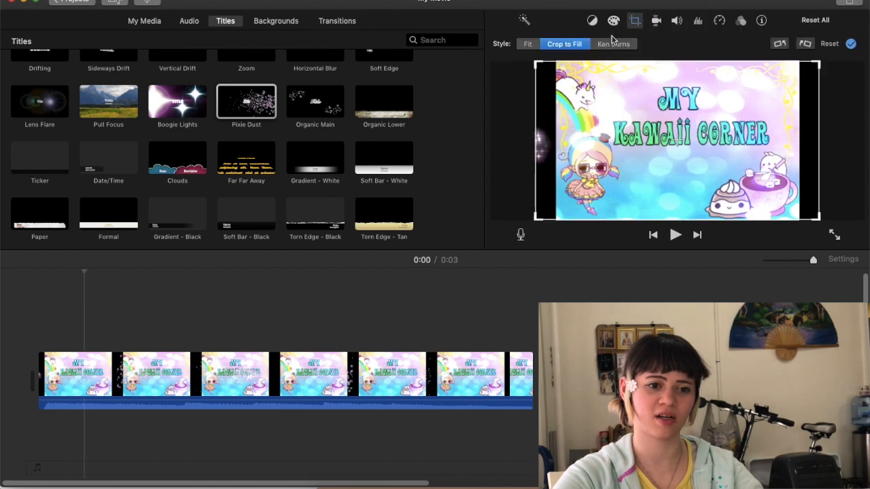
Apply the Ken Burns style to the exported intro clip and enlarge its end frame around the My Kawaii Corner title.
{"action": "left_click", "coordinate": [593, 21]}
{"action": "left_click", "coordinate": [634, 21]}
{"action": "left_click_drag", "start_coordinate": [559, 68], "coordinate": [535, 64]}
{"action": "left_click", "coordinate": [569, 45]}
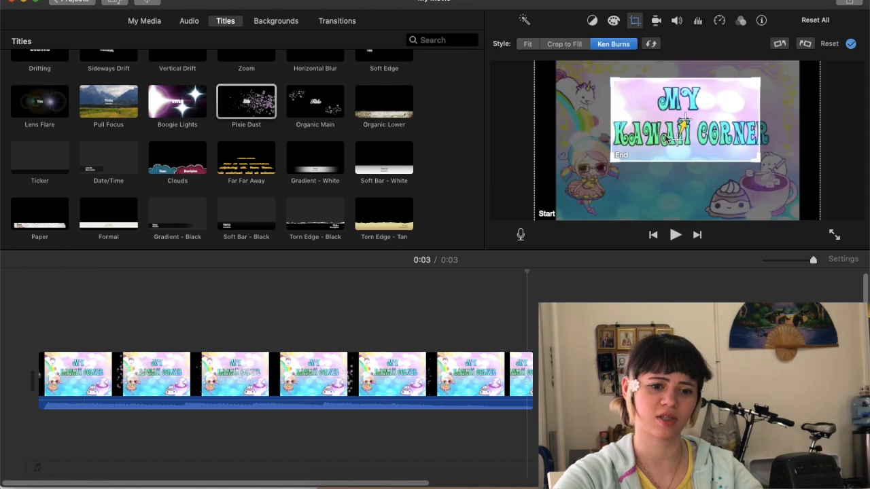
{"action": "left_click_drag", "start_coordinate": [666, 138], "coordinate": [665, 139]}
{"action": "left_click_drag", "start_coordinate": [760, 162], "coordinate": [785, 170]}
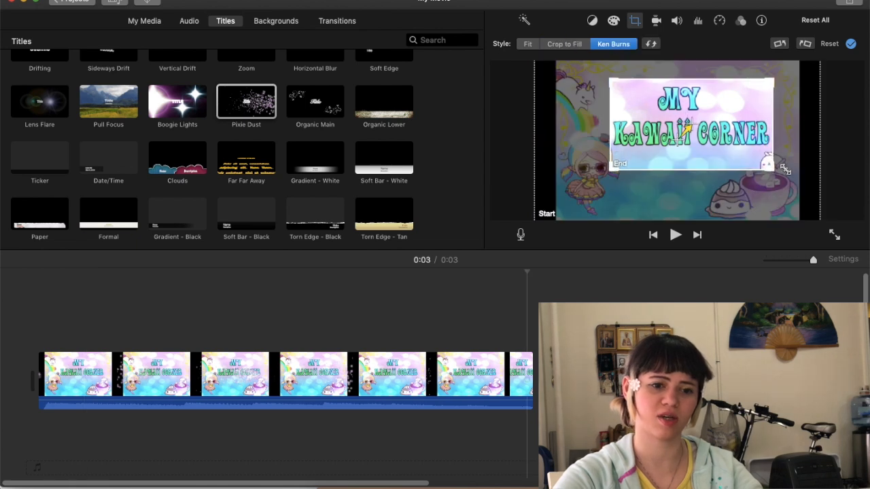
Play the reversed Ken Burns zoom, swap its start and end frames so it zooms in on the title, and play it again.
{"action": "left_click", "coordinate": [20, 332]}
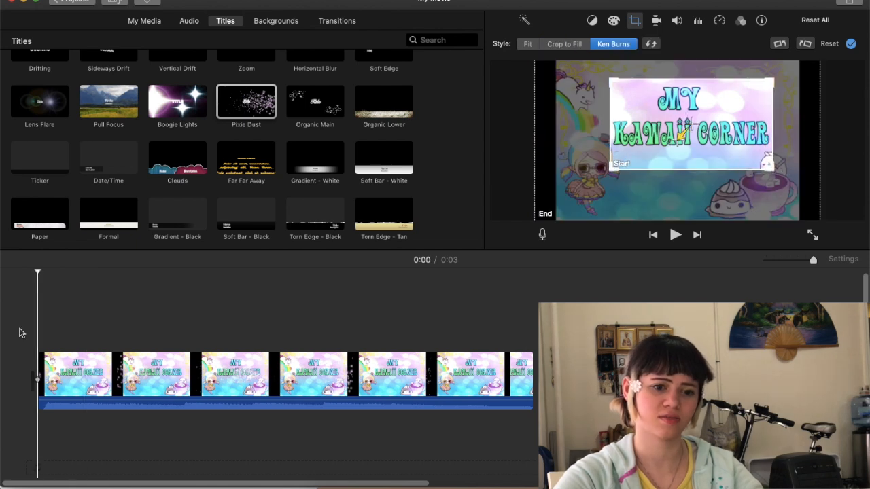
{"action": "key", "text": "space"}
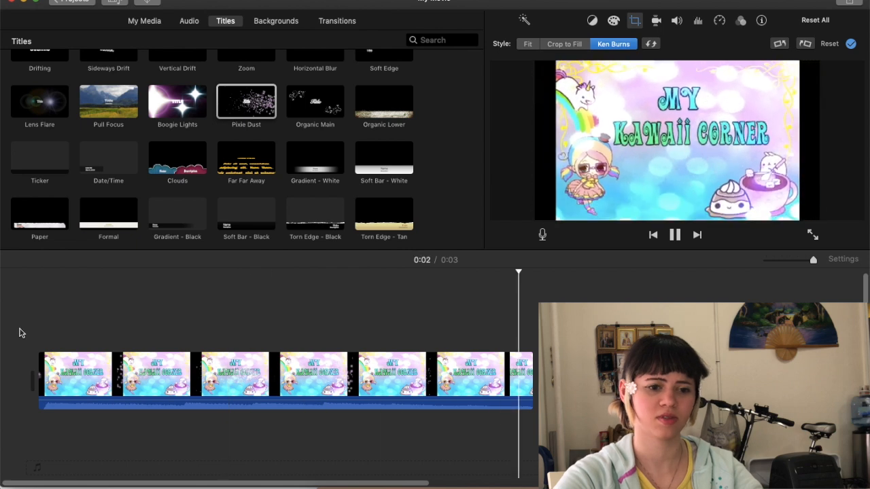
{"action": "key", "text": "space"}
{"action": "left_click", "coordinate": [296, 383]}
{"action": "left_click", "coordinate": [629, 26]}
{"action": "left_click", "coordinate": [650, 44]}
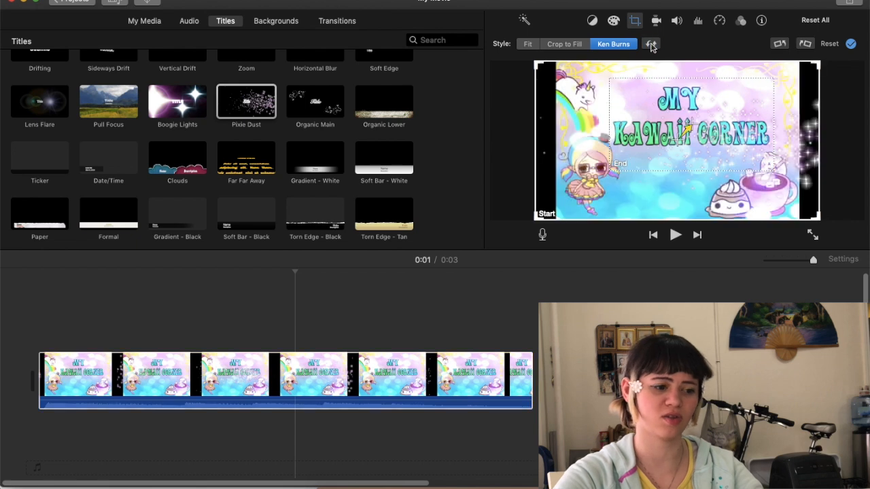
{"action": "left_click", "coordinate": [25, 320]}
{"action": "key", "text": "space"}
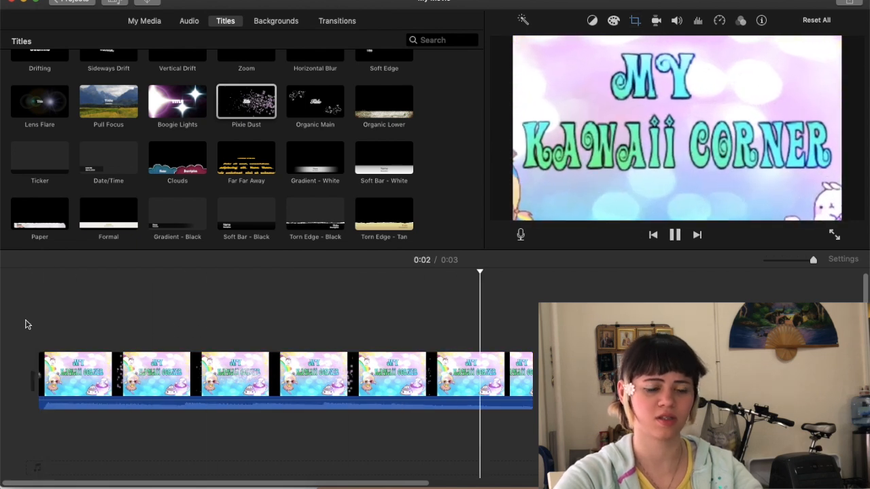
Replay the intro clip from the start and change its cropping style from Ken Burns to Crop to Fill.
{"action": "left_click", "coordinate": [20, 322]}
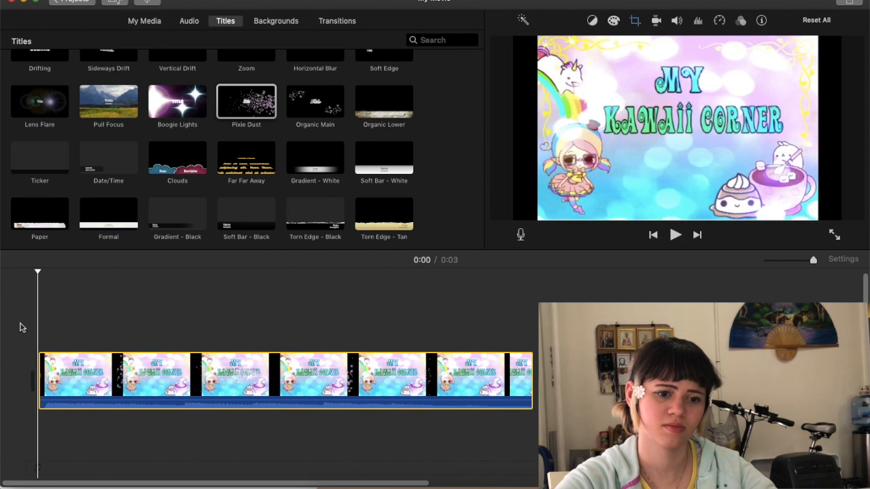
{"action": "key", "text": "v"}
{"action": "key", "text": "space"}
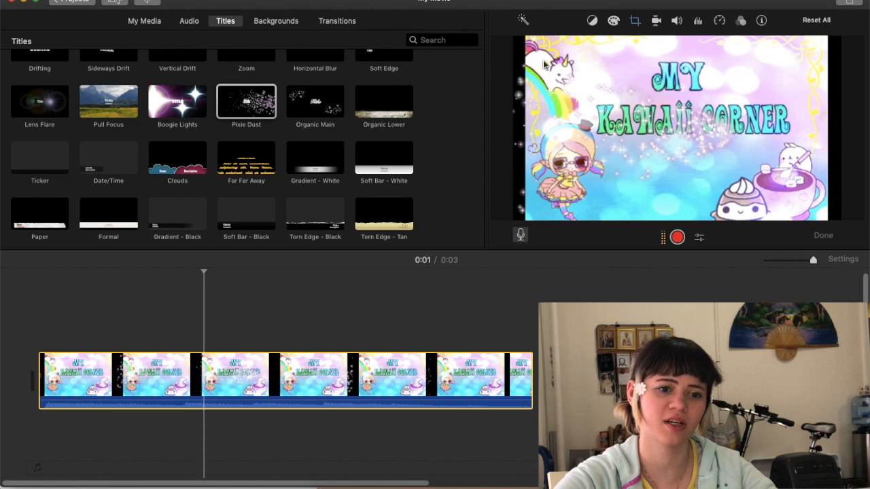
{"action": "left_click", "coordinate": [635, 21]}
{"action": "left_click", "coordinate": [560, 44]}
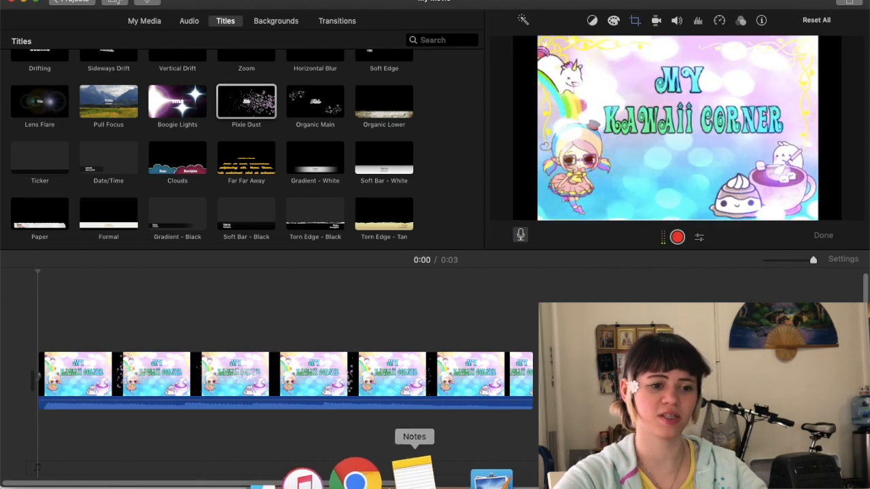
Switch to YouTube's Video Manager, search for "kawaii", and download the Sweet Kawaii Pink Christmas Tree video as MP4.
{"action": "left_click", "coordinate": [350, 477]}
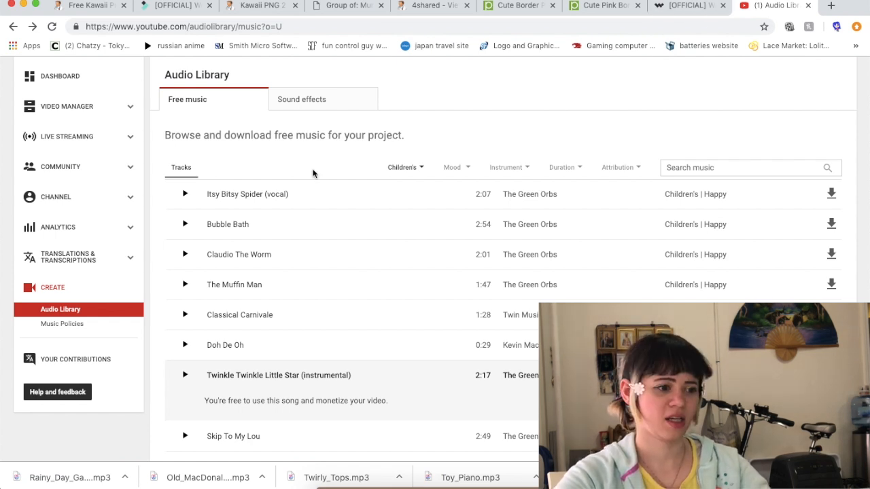
{"action": "scroll", "coordinate": [65, 178], "scroll_direction": "up", "scroll_amount": 3}
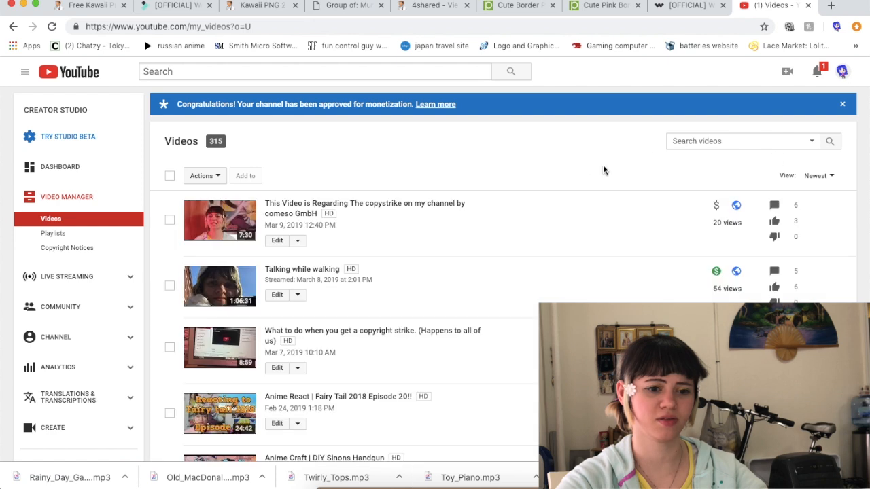
{"action": "left_click", "coordinate": [726, 143]}
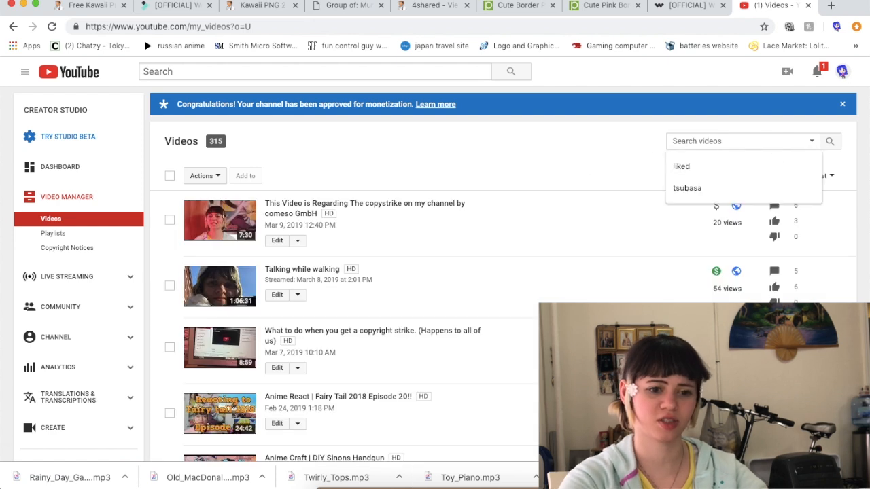
{"action": "type", "text": "kawaii"}
{"action": "key", "text": "Return"}
{"action": "left_click", "coordinate": [298, 306]}
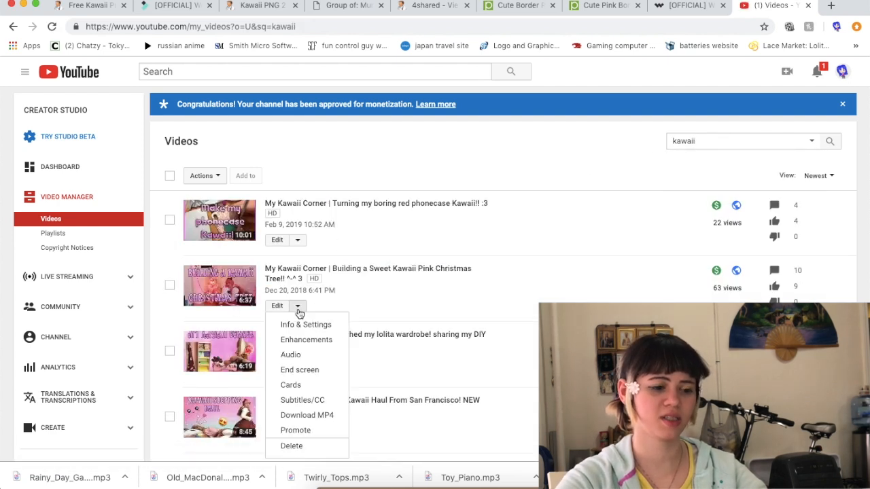
{"action": "left_click", "coordinate": [299, 414]}
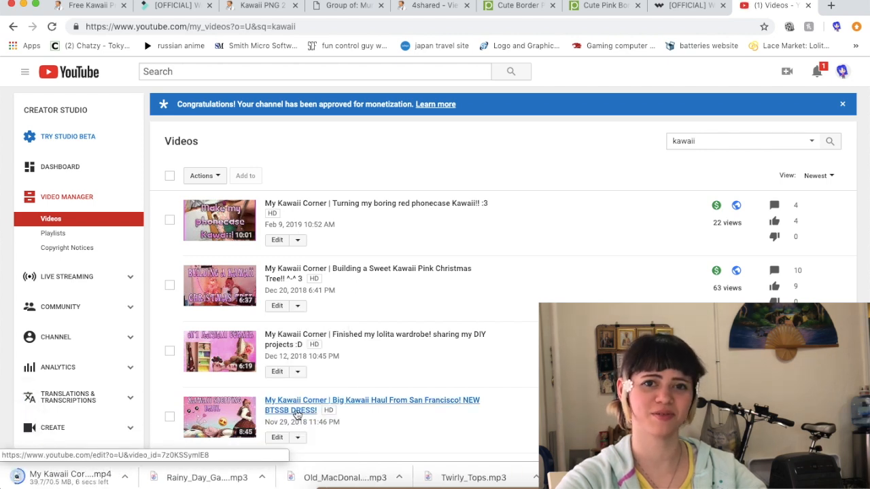
Add the downloaded Christmas tree video to the iMovie timeline after the intro clip and trim off its old LoveMyAnime opening.
{"action": "left_click", "coordinate": [494, 476]}
{"action": "left_click", "coordinate": [338, 476]}
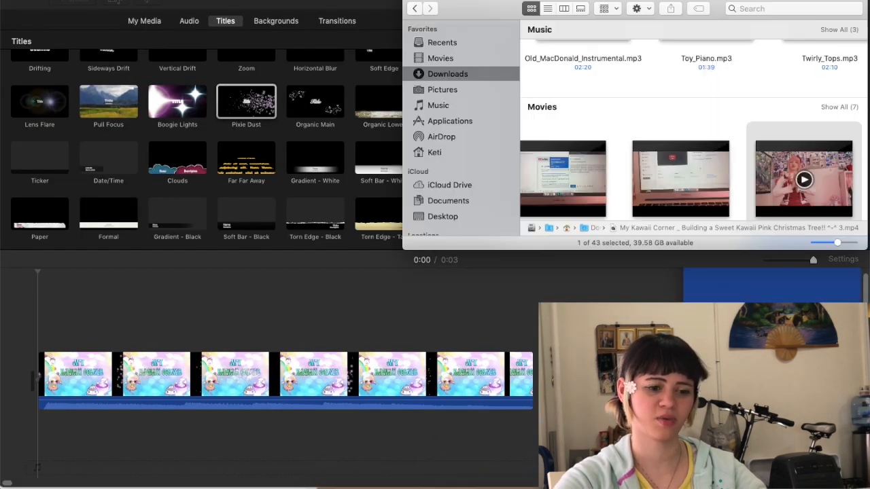
{"action": "left_click_drag", "start_coordinate": [622, 326], "coordinate": [550, 373]}
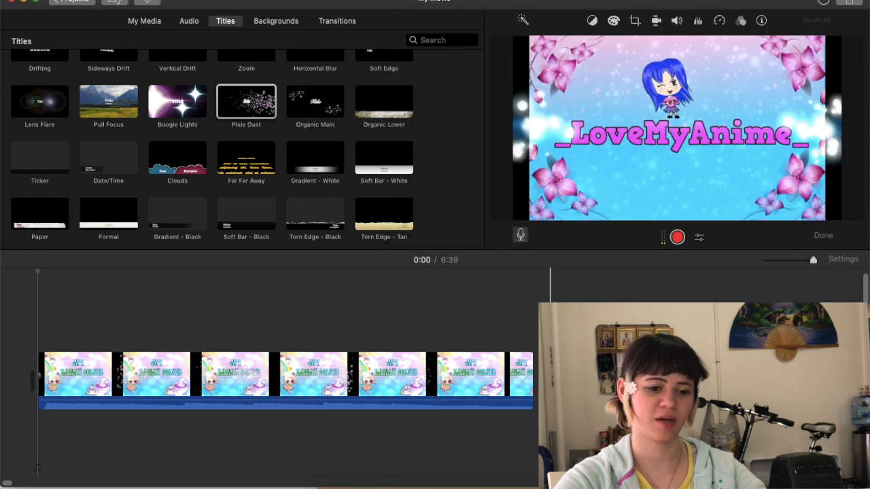
{"action": "scroll", "coordinate": [550, 374], "scroll_direction": "right", "scroll_amount": 5}
{"action": "scroll", "coordinate": [800, 380], "scroll_direction": "right", "scroll_amount": 8}
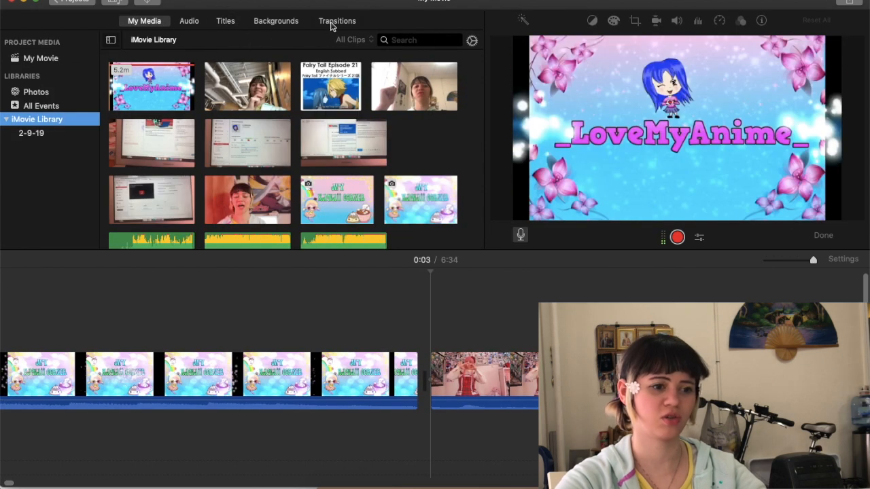
Add a Circle Open transition between the intro and the Christmas tree video and play through it.
{"action": "left_click", "coordinate": [331, 23]}
{"action": "double_click", "coordinate": [42, 175]}
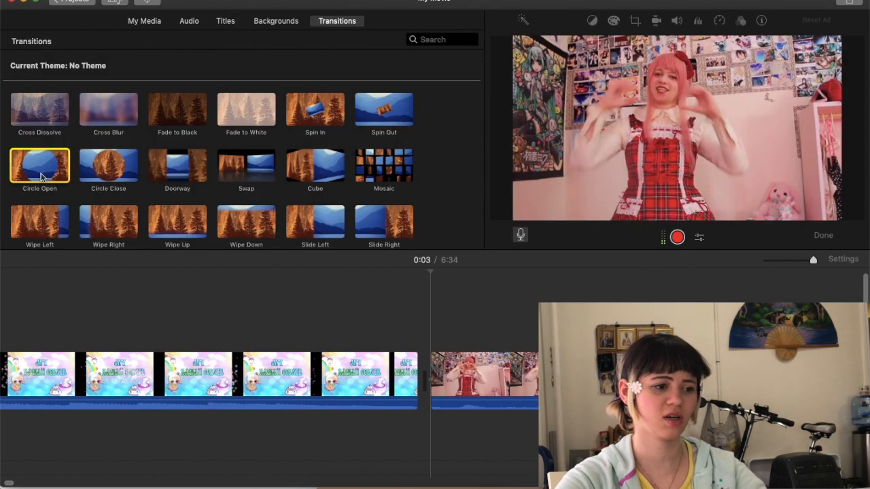
{"action": "key", "text": "space"}
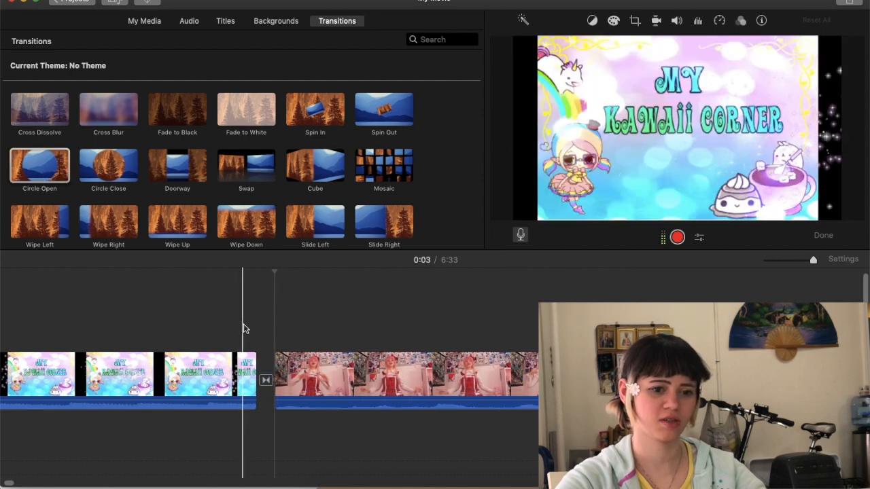
{"action": "key", "text": "space"}
{"action": "key", "text": "space"}
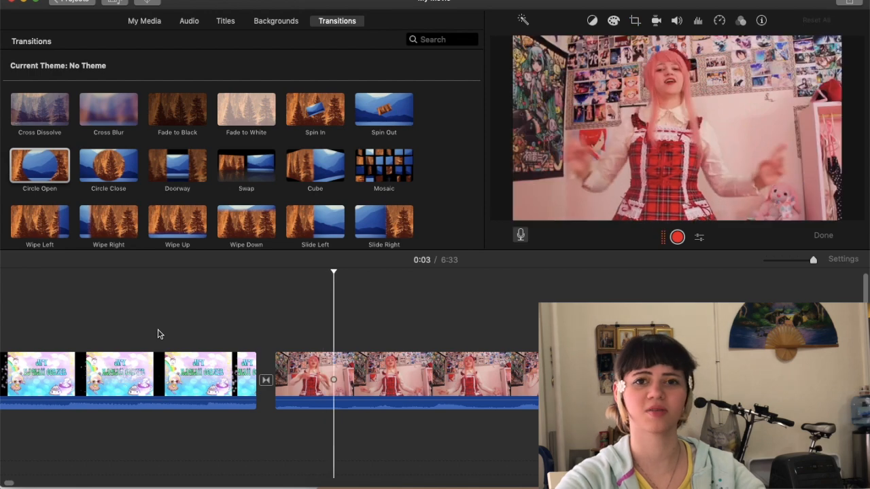
Replay the intro through the Circle Open transition into the Christmas tree video.
{"action": "key", "text": "space"}
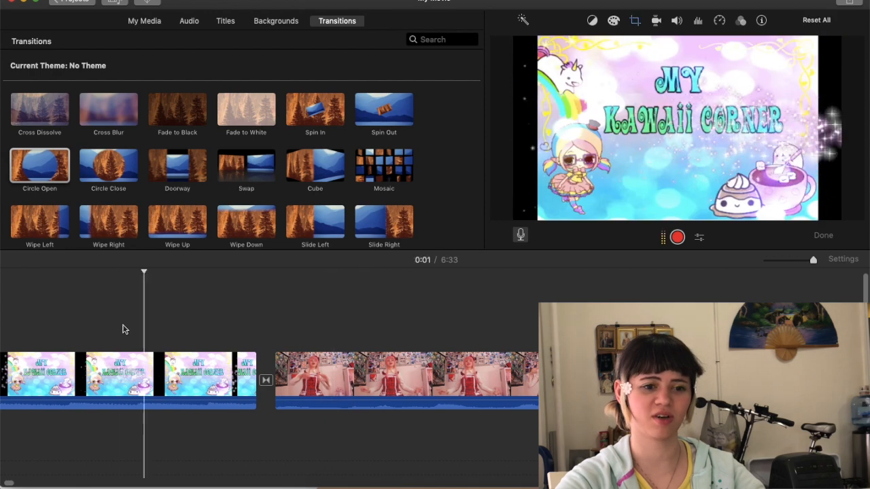
{"action": "key", "text": "space"}
{"action": "scroll", "coordinate": [324, 381], "scroll_direction": "right", "scroll_amount": 2}
{"action": "key", "text": "space"}
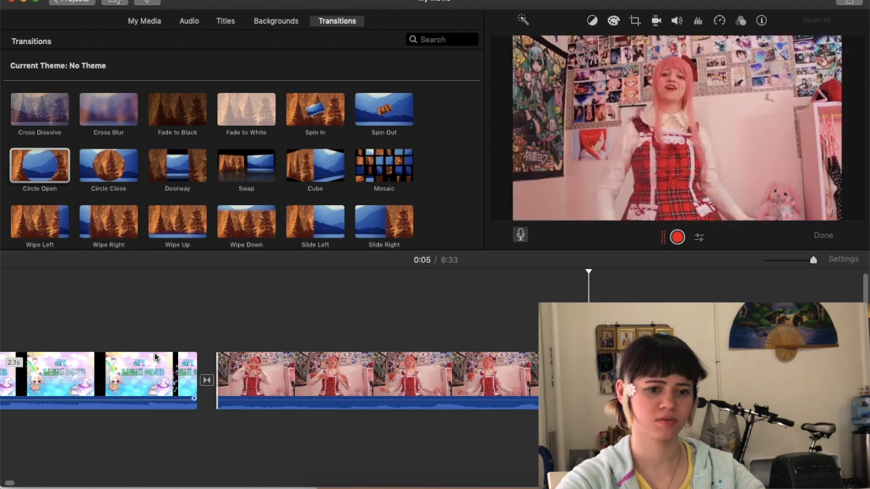
{"action": "key", "text": "space"}
{"action": "scroll", "coordinate": [182, 356], "scroll_direction": "left", "scroll_amount": 5}
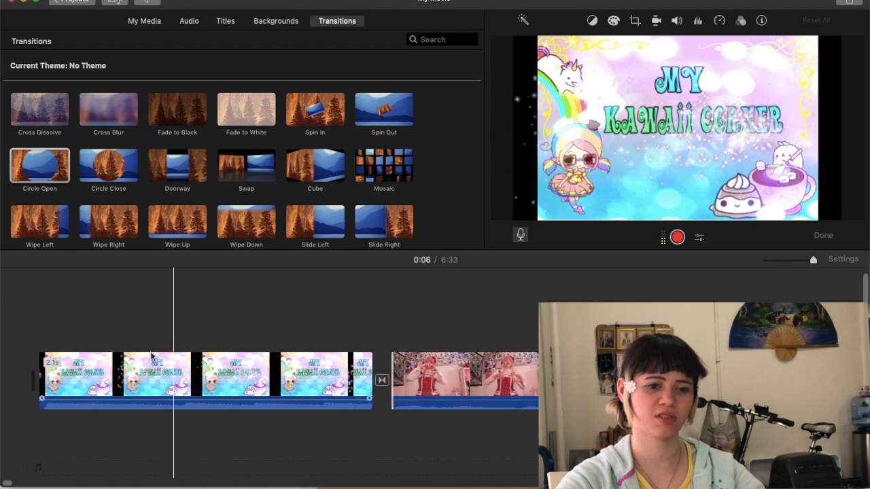
{"action": "key", "text": "space"}
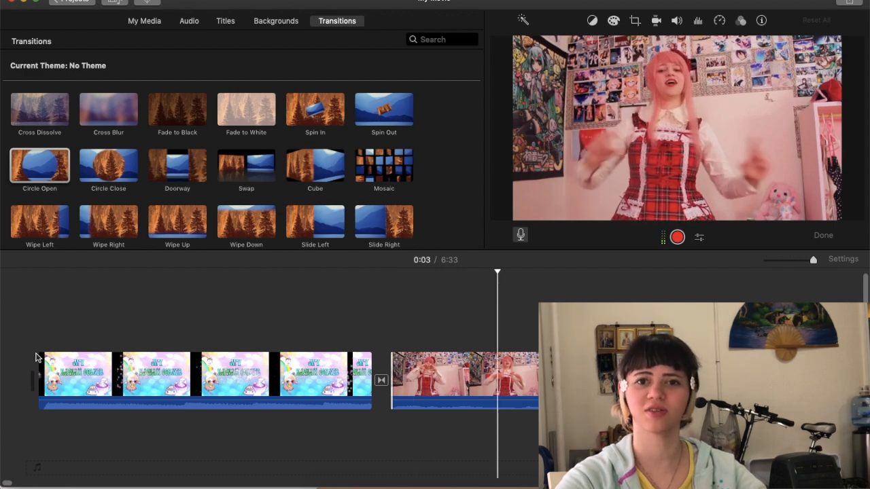
Delete the Christmas tree video clip from the timeline, leaving the intro and its transition.
{"action": "left_click", "coordinate": [493, 376]}
{"action": "key", "text": "Delete"}
{"action": "key", "text": "space"}
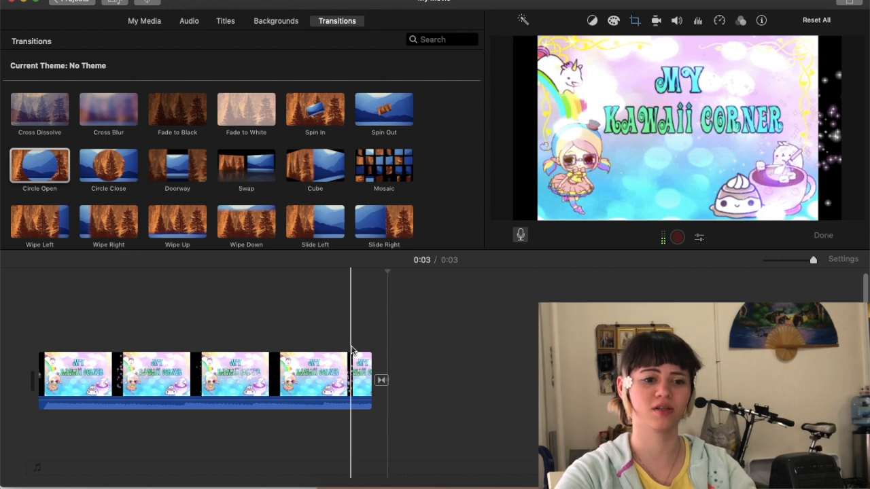
Switch to Paint X Lite and undo the title text, the doll and the rainbow unicorn on the banner artwork.
{"action": "mouse_move", "coordinate": [441, 479]}
{"action": "left_click", "coordinate": [477, 479]}
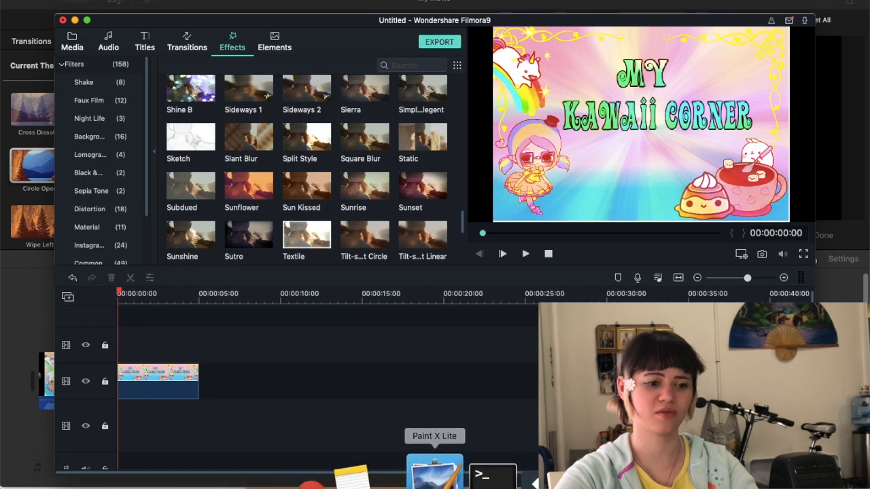
{"action": "left_click", "coordinate": [430, 476]}
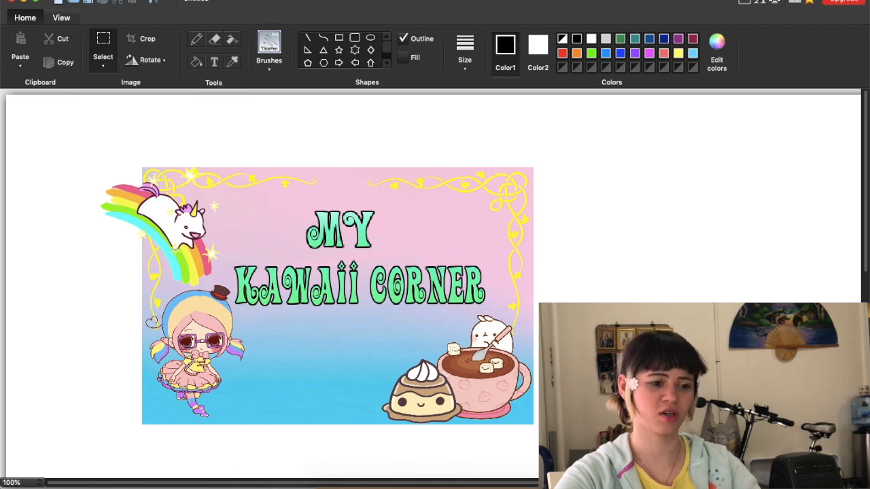
{"action": "key", "text": "super+z"}
{"action": "key", "text": "super+z"}
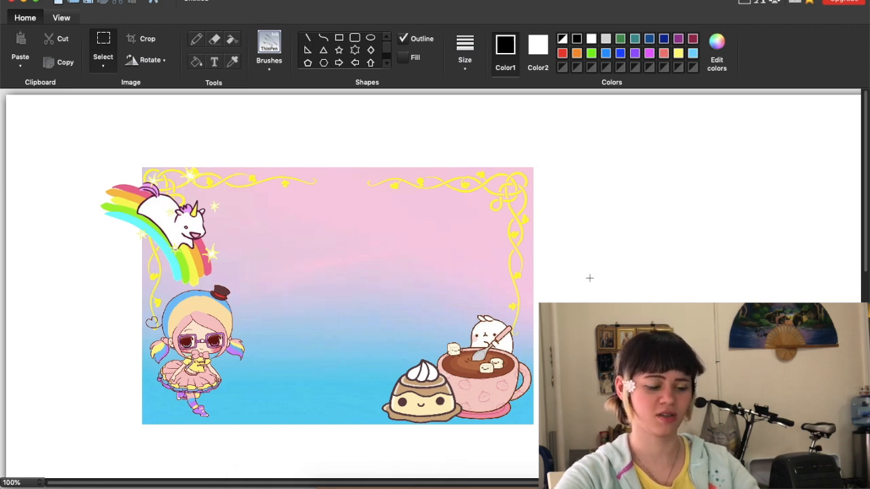
{"action": "key", "text": "super+z"}
{"action": "key", "text": "super+z"}
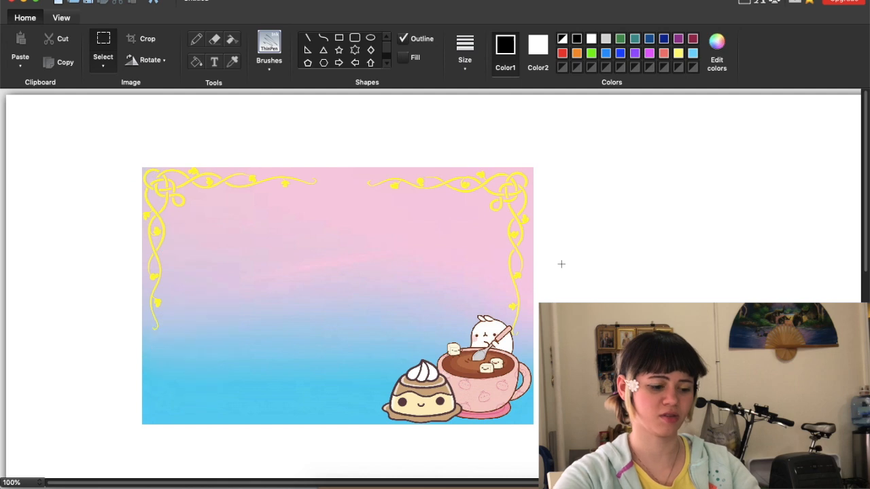
Insert the doll image small in the banner's lower-left corner and the rainbow unicorn image, also reduced, just above it.
{"action": "left_click", "coordinate": [367, 476]}
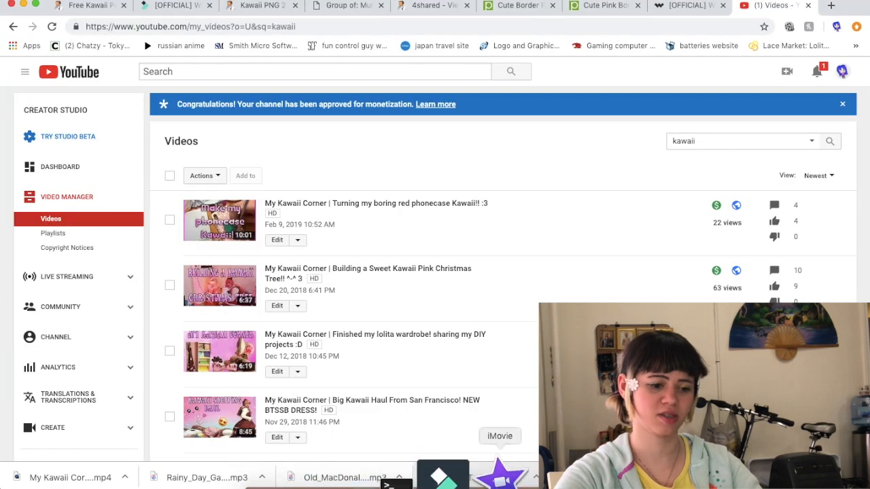
{"action": "left_click", "coordinate": [438, 475]}
{"action": "left_click", "coordinate": [277, 478]}
{"action": "left_click_drag", "start_coordinate": [607, 152], "coordinate": [241, 302]}
{"action": "left_click_drag", "start_coordinate": [381, 369], "coordinate": [282, 207]}
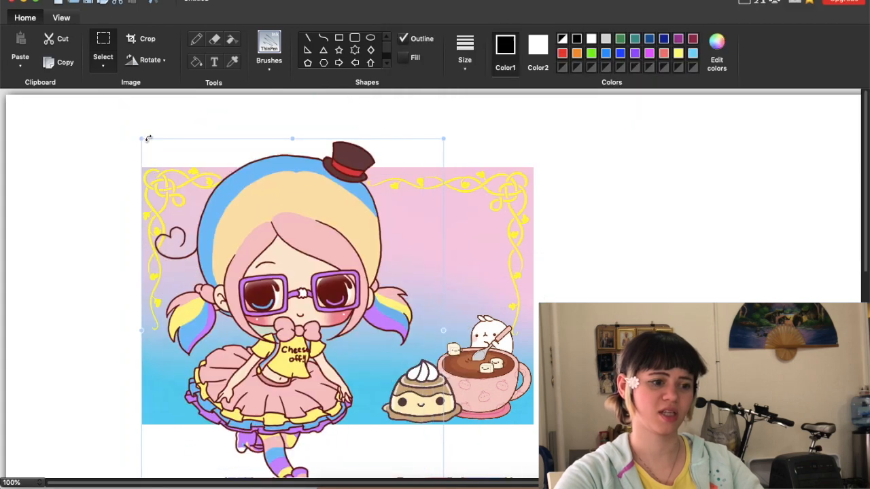
{"action": "left_click_drag", "start_coordinate": [140, 137], "coordinate": [326, 393]}
{"action": "left_click_drag", "start_coordinate": [329, 406], "coordinate": [117, 285]}
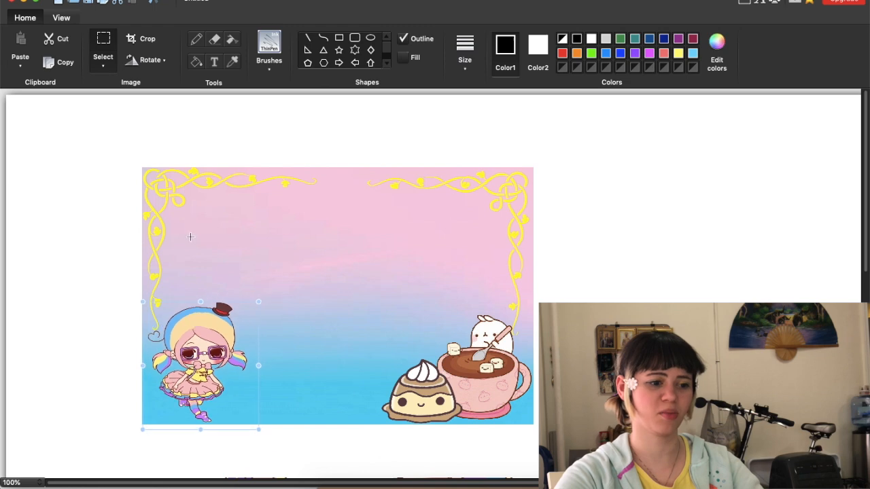
{"action": "left_click_drag", "start_coordinate": [258, 302], "coordinate": [237, 320]}
{"action": "left_click_drag", "start_coordinate": [400, 412], "coordinate": [222, 359]}
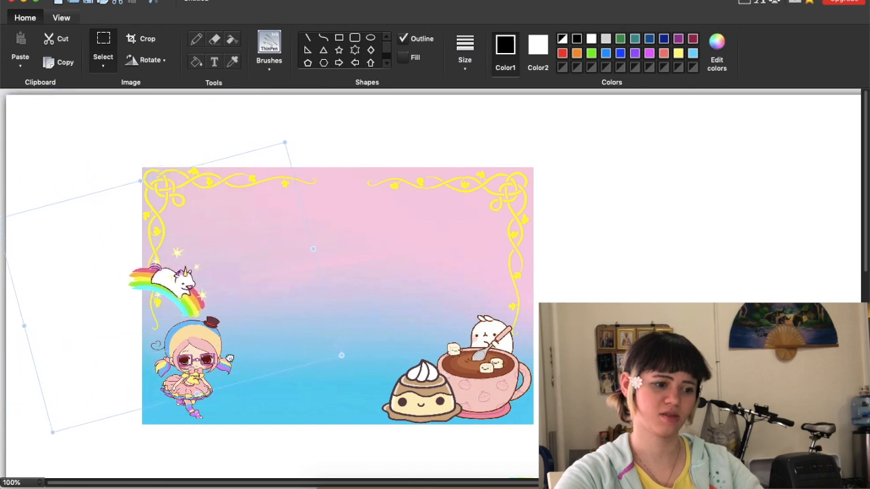
{"action": "left_click", "coordinate": [617, 253]}
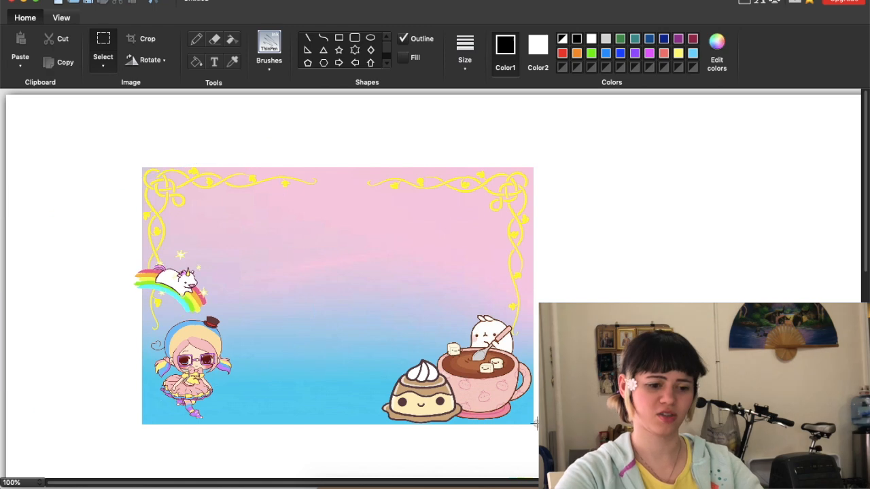
Bring the selected banner artwork into the iMovie timeline after the transition and fit the whole image in the frame.
{"action": "left_click_drag", "start_coordinate": [534, 425], "coordinate": [142, 167]}
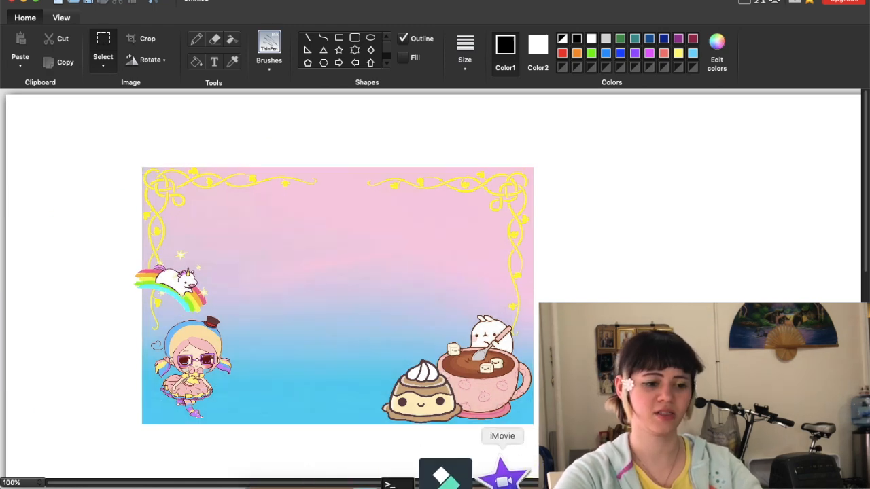
{"action": "left_click", "coordinate": [499, 475]}
{"action": "left_click", "coordinate": [495, 358]}
{"action": "left_click", "coordinate": [531, 377]}
{"action": "left_click", "coordinate": [634, 21]}
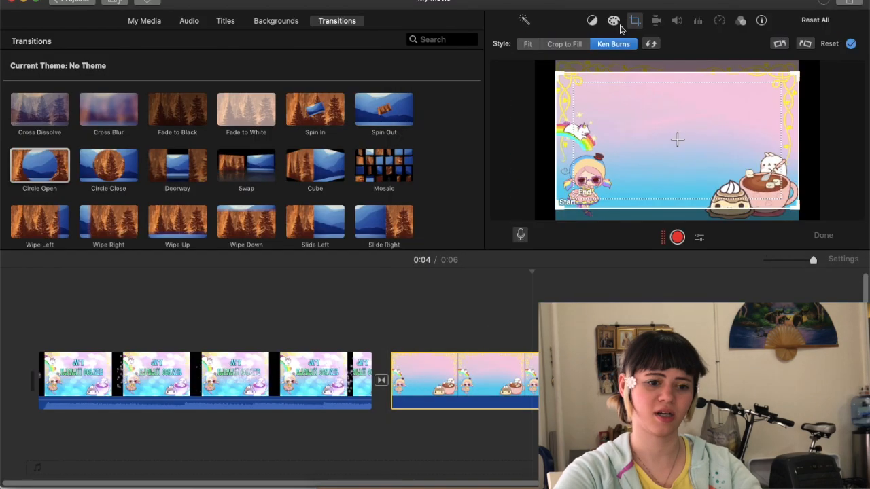
Add a Pixie Dust title reading "Thanks for watching" over the banner image clip and play the result.
{"action": "left_click", "coordinate": [225, 20]}
{"action": "left_click_drag", "start_coordinate": [246, 102], "coordinate": [428, 341]}
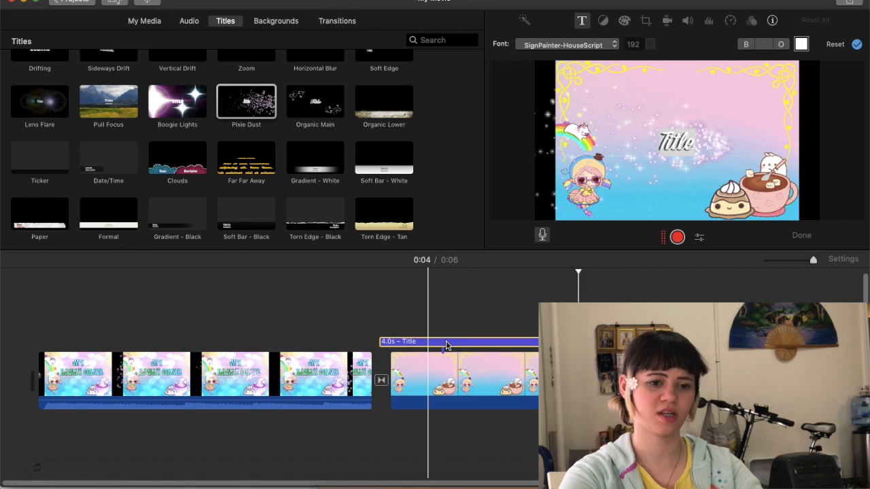
{"action": "type", "text": "Th"}
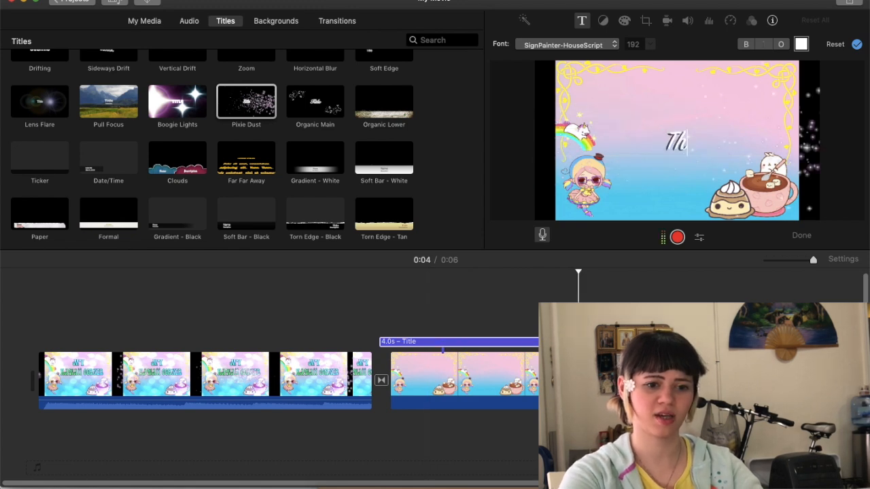
{"action": "type", "text": "anks for watching"}
{"action": "left_click", "coordinate": [355, 333]}
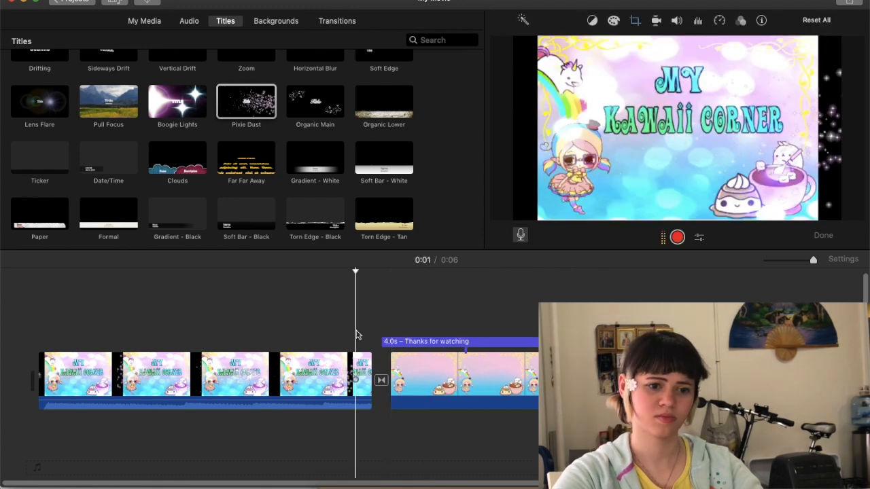
{"action": "key", "text": "space"}
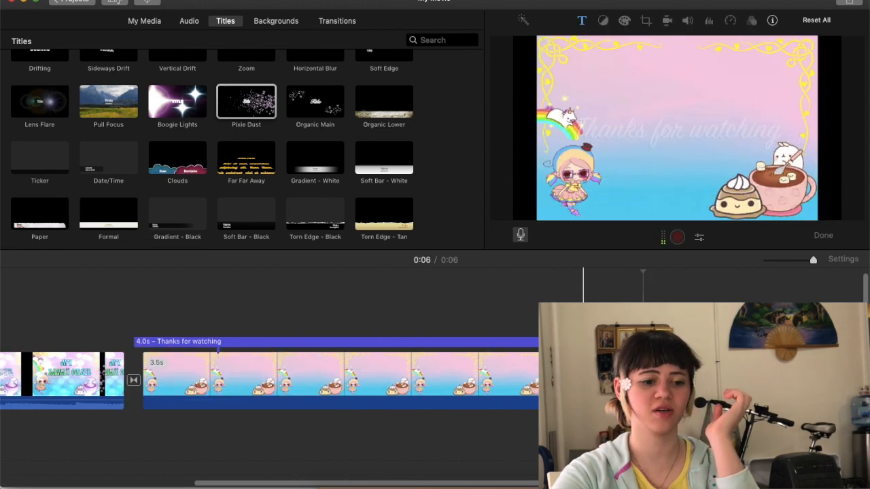
Clear the text from the Pixie Dust title and play the end screen with only the sparkle effect.
{"action": "left_click", "coordinate": [551, 341]}
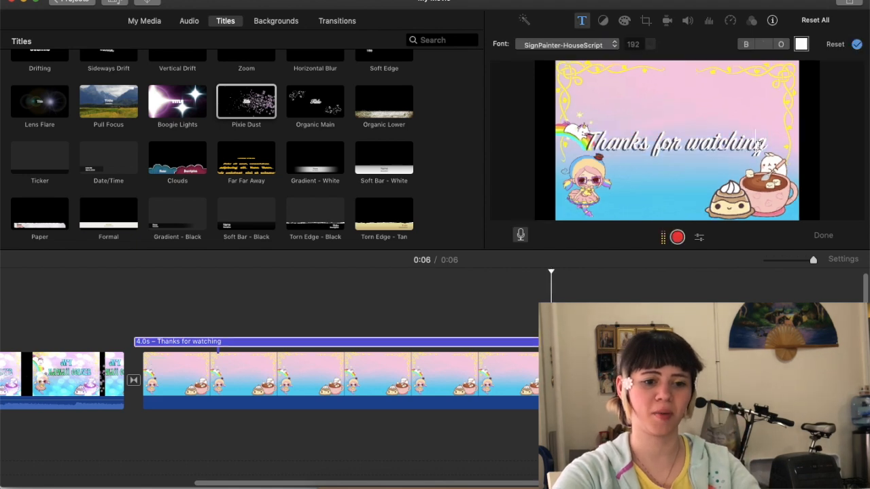
{"action": "key", "text": "Delete"}
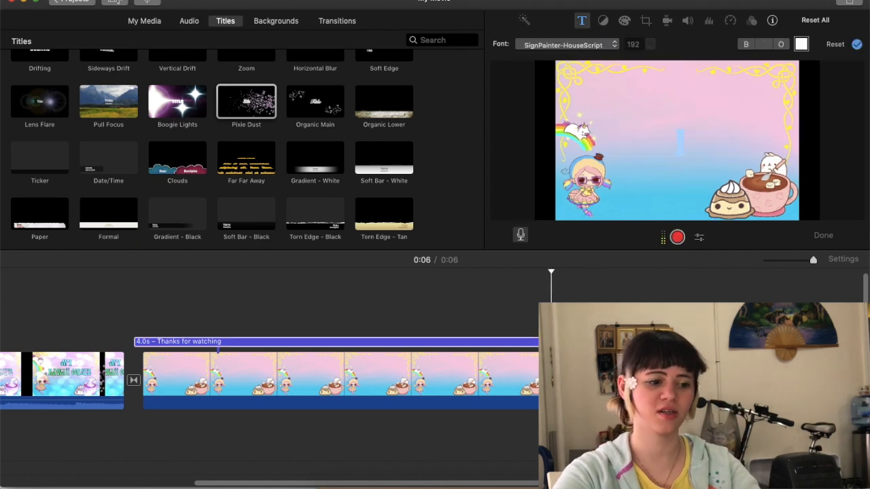
{"action": "left_click", "coordinate": [151, 331]}
{"action": "key", "text": "space"}
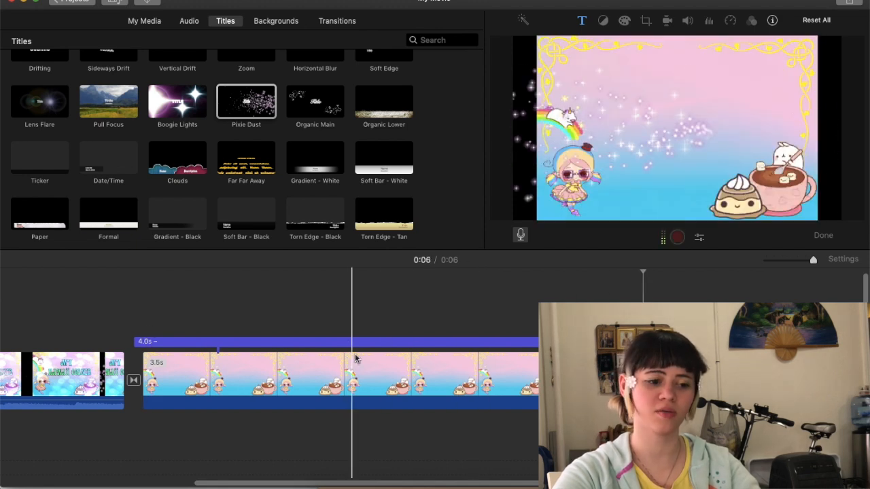
Split the blank Pixie Dust title over the banner clip and delete its first part.
{"action": "left_click", "coordinate": [382, 346]}
{"action": "left_click", "coordinate": [363, 347]}
{"action": "key", "text": "super+b"}
{"action": "left_click", "coordinate": [352, 344]}
{"action": "key", "text": "Delete"}
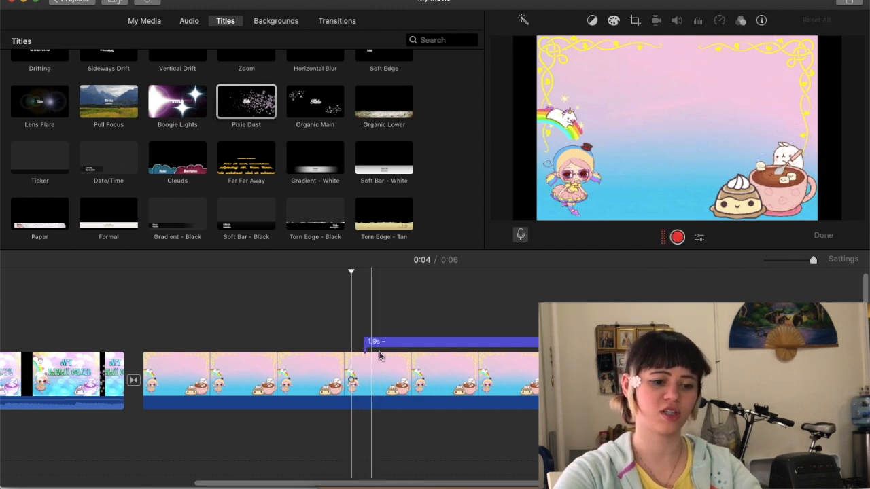
Shift the blank Pixie Dust title slightly earlier over the banner clip and enter the text "Thanks For Watching".
{"action": "mouse_move", "coordinate": [387, 345]}
{"action": "left_mouse_down"}
{"action": "mouse_move", "coordinate": [361, 345]}
{"action": "mouse_move", "coordinate": [387, 344]}
{"action": "left_mouse_up"}
{"action": "key", "text": "space"}
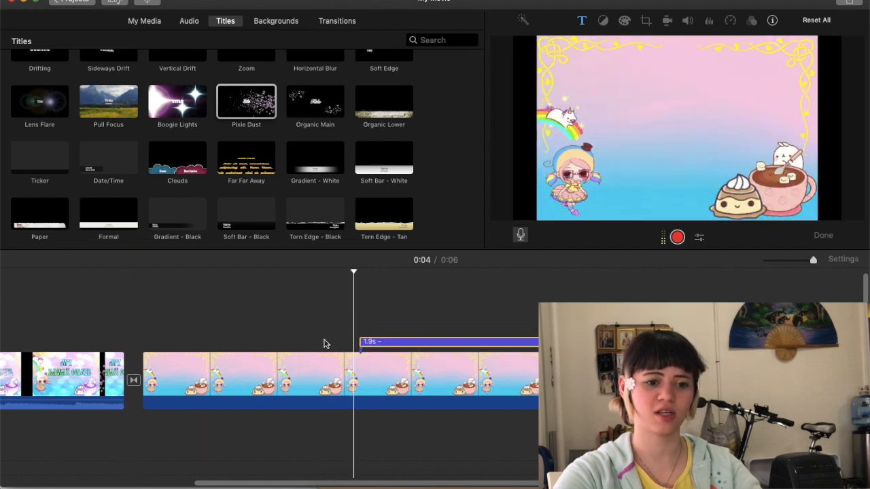
{"action": "double_click", "coordinate": [434, 346]}
{"action": "type", "text": "THANKS"}
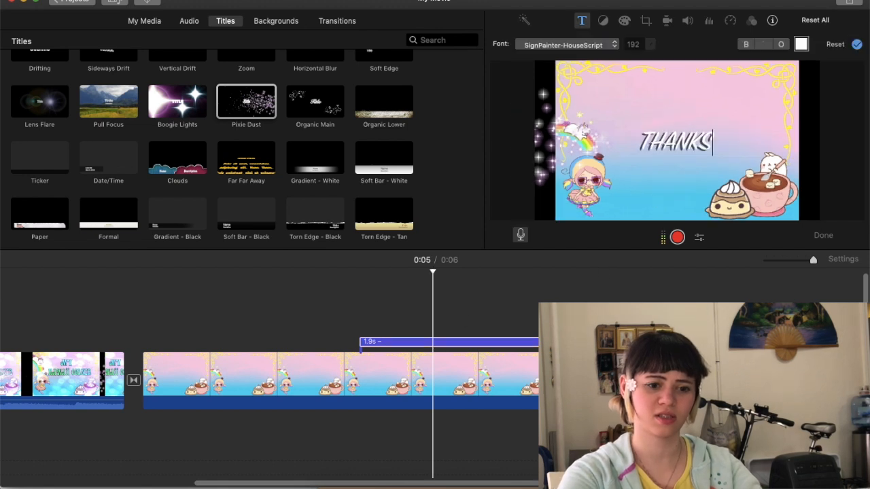
{"action": "type", "text": " FOR WATCHING!"}
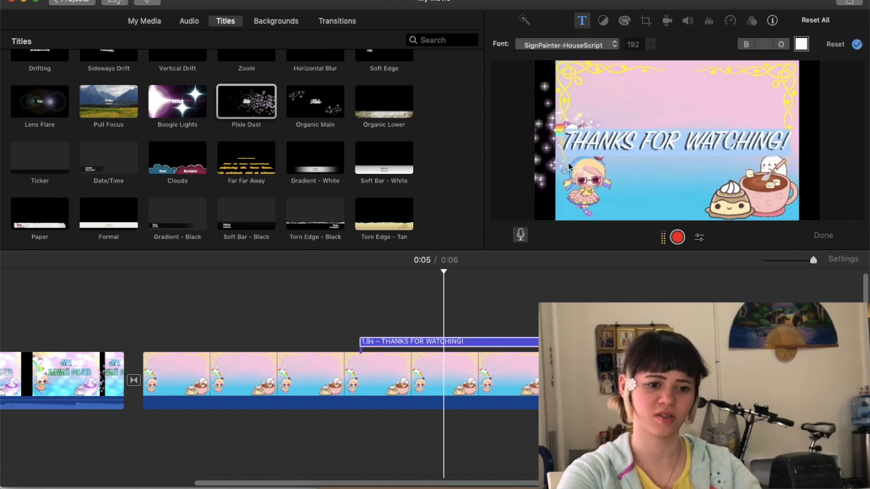
{"action": "key", "text": "super+a"}
{"action": "type", "text": "Thanks"}
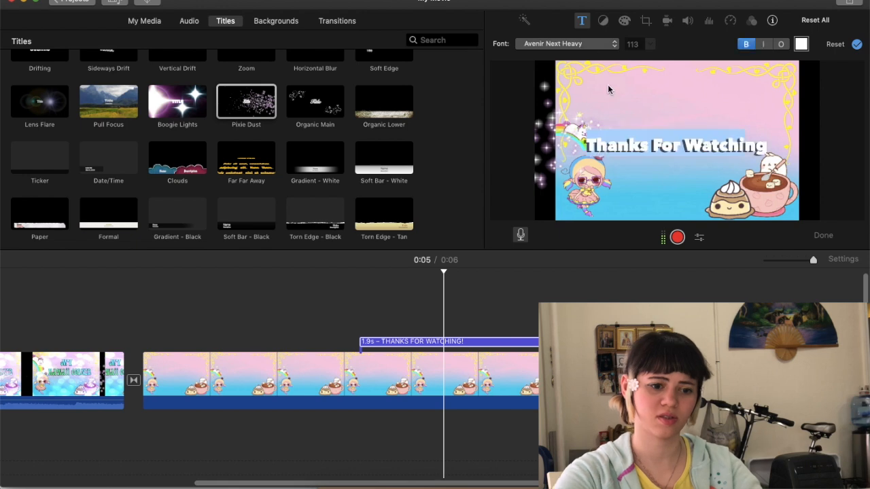
Set the "Thanks For Watching" title's font to Noteworthy Bold and colour the text a bright pinkish purple.
{"action": "left_click", "coordinate": [575, 44]}
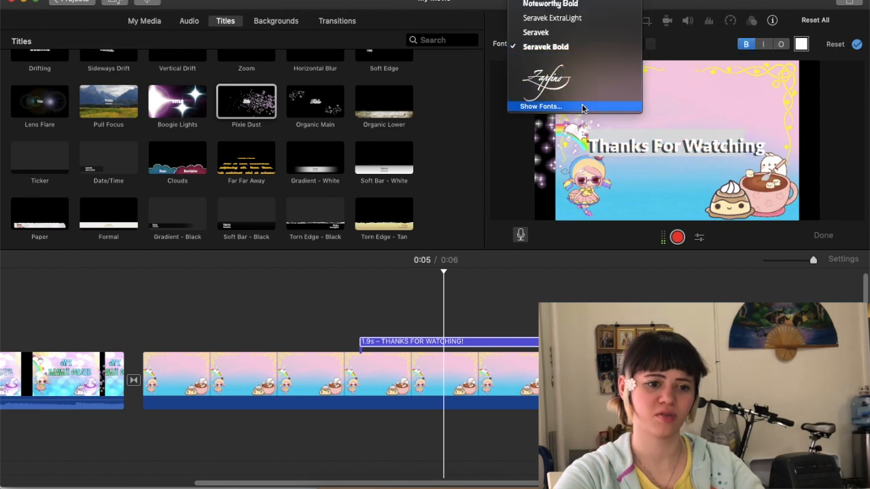
{"action": "scroll", "coordinate": [581, 70], "scroll_direction": "up", "scroll_amount": 3}
{"action": "left_click", "coordinate": [554, 125]}
{"action": "left_click", "coordinate": [800, 44]}
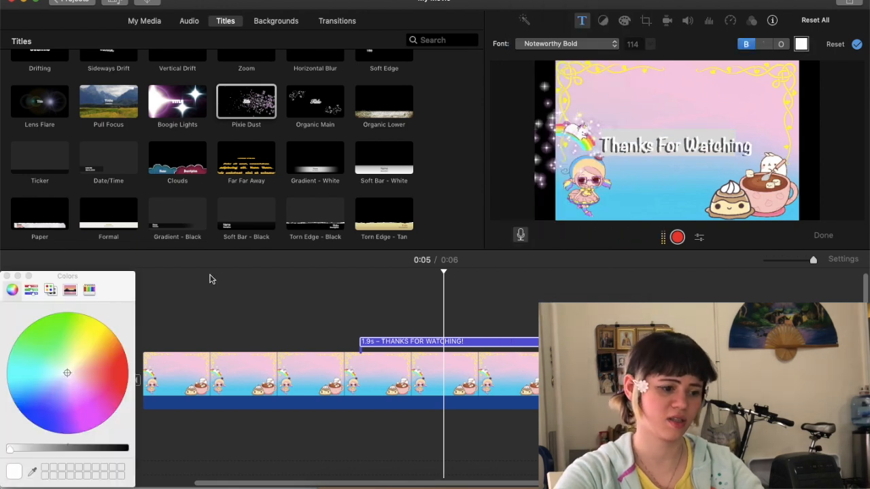
{"action": "left_click_drag", "start_coordinate": [95, 397], "coordinate": [107, 417]}
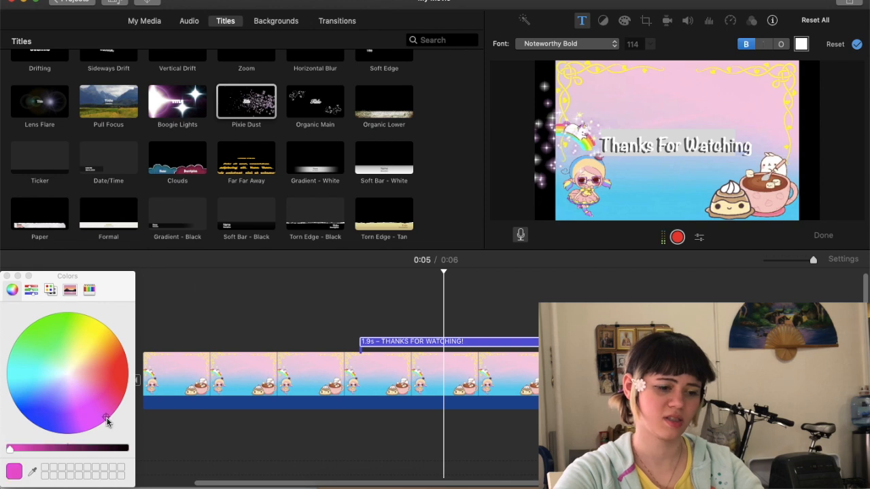
{"action": "left_click", "coordinate": [350, 280]}
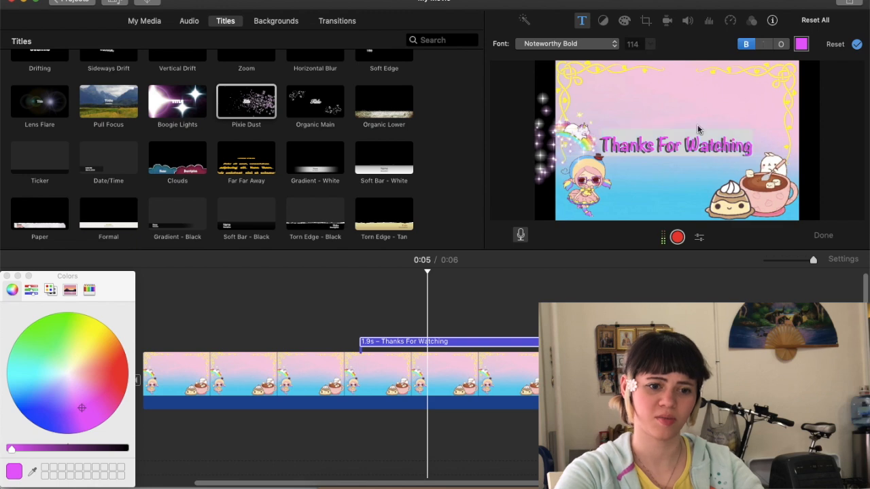
Retype the Pixie Dust title text as "Thanks For Watching!" and play the movie from its beginning.
{"action": "left_click", "coordinate": [697, 125]}
{"action": "type", "text": "THANKS "}
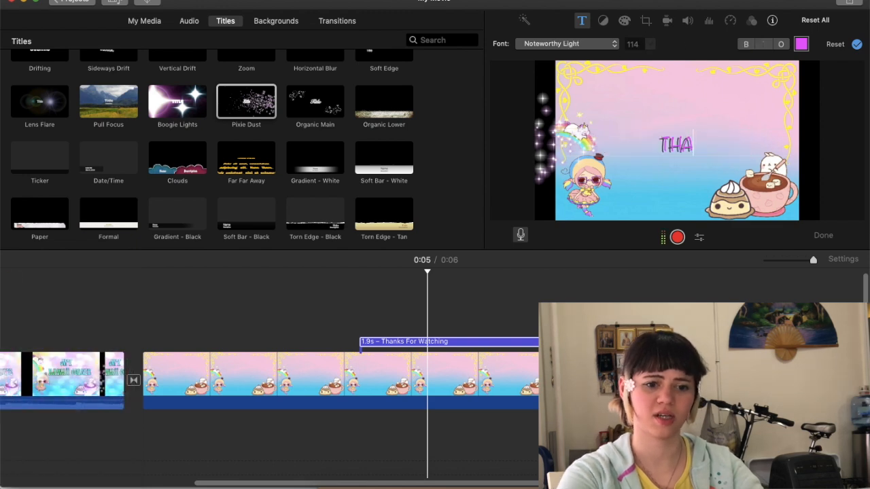
{"action": "type", "text": "For Watching!"}
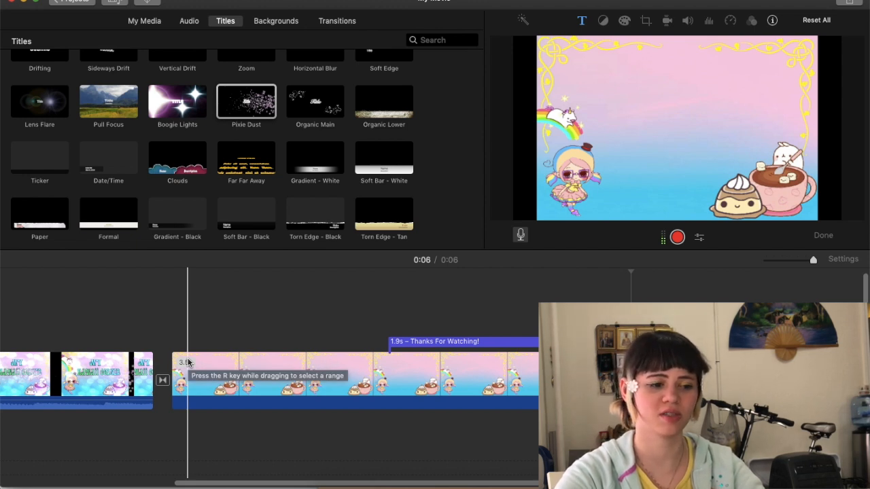
{"action": "scroll", "coordinate": [104, 345], "scroll_direction": "left", "scroll_amount": 6}
{"action": "left_click", "coordinate": [34, 327]}
{"action": "key", "text": "space"}
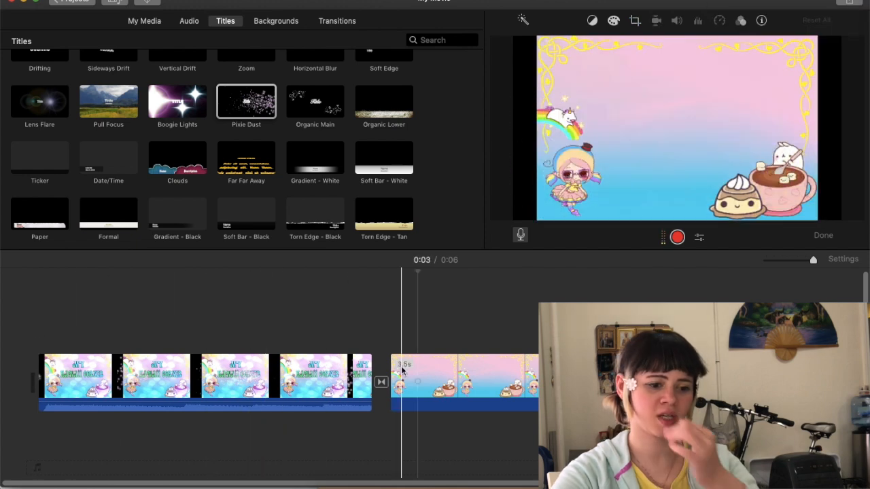
Lower the volume of the Toy_Piano audio beneath the end-screen clip and play the end screen and the movie from its beginning.
{"action": "mouse_move", "coordinate": [372, 484]}
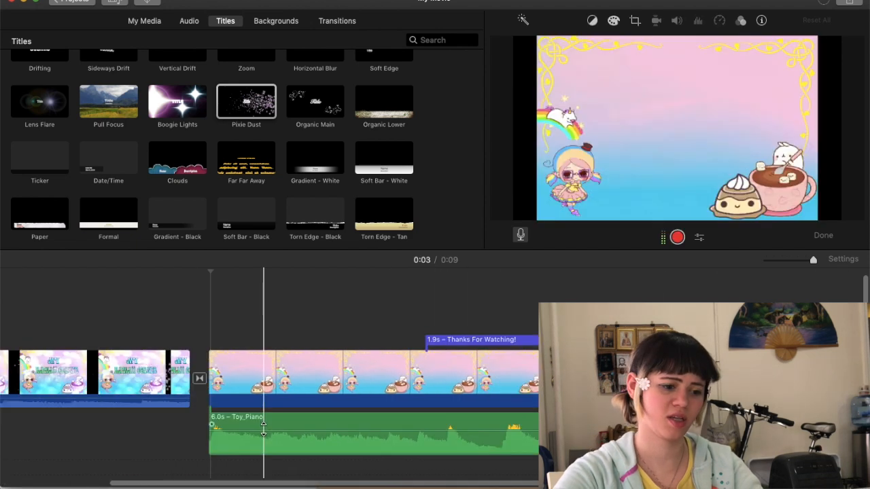
{"action": "mouse_move", "coordinate": [263, 429]}
{"action": "left_mouse_down"}
{"action": "mouse_move", "coordinate": [265, 445]}
{"action": "mouse_move", "coordinate": [265, 437]}
{"action": "left_mouse_up"}
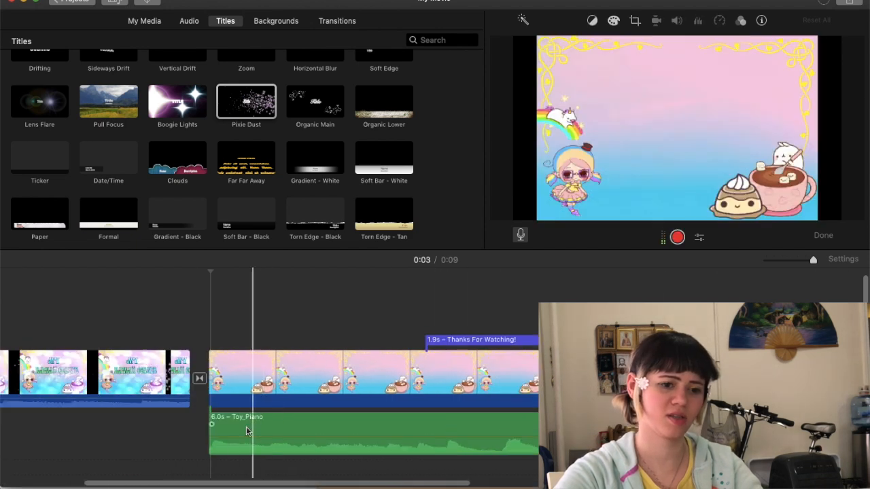
{"action": "key", "text": "space"}
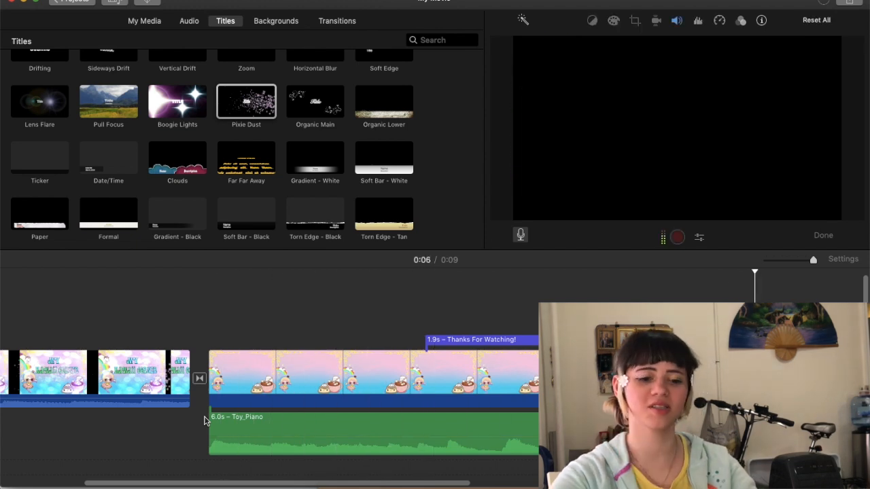
{"action": "scroll", "coordinate": [47, 395], "scroll_direction": "left", "scroll_amount": 5}
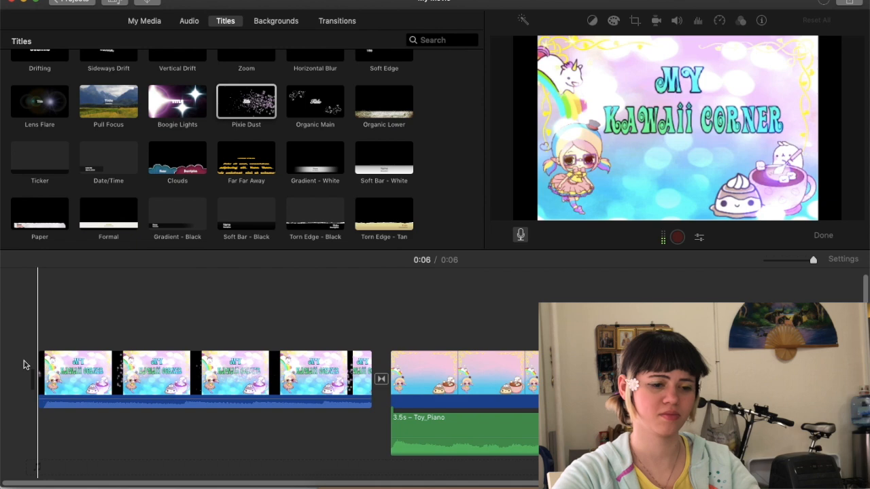
{"action": "key", "text": "space"}
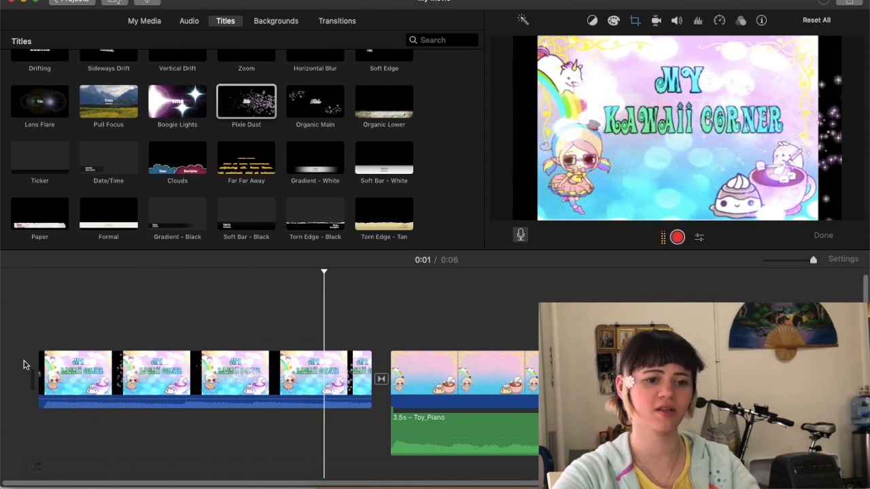